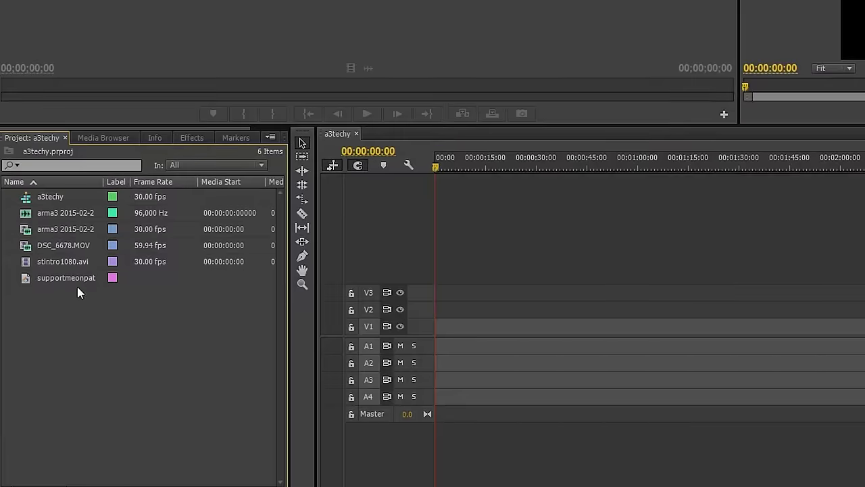
pyautogui.click(39, 230)
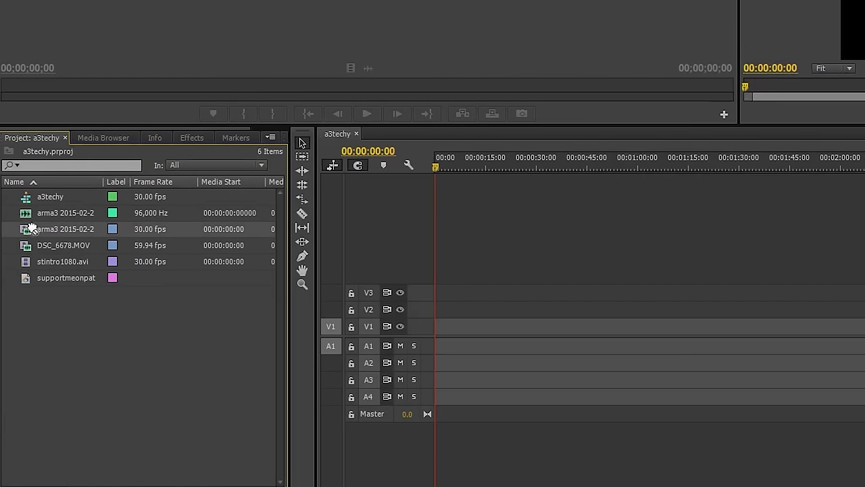
pyautogui.moveTo(40, 230); pyautogui.dragTo(436, 330)
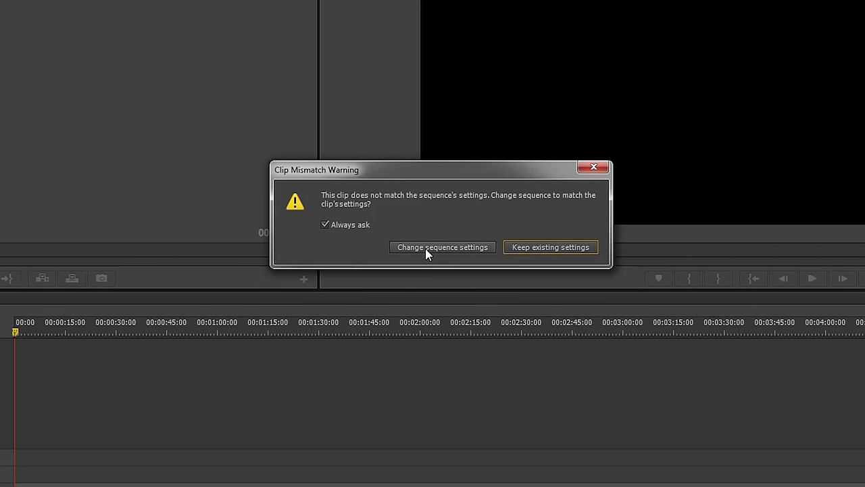
pyautogui.click(425, 248)
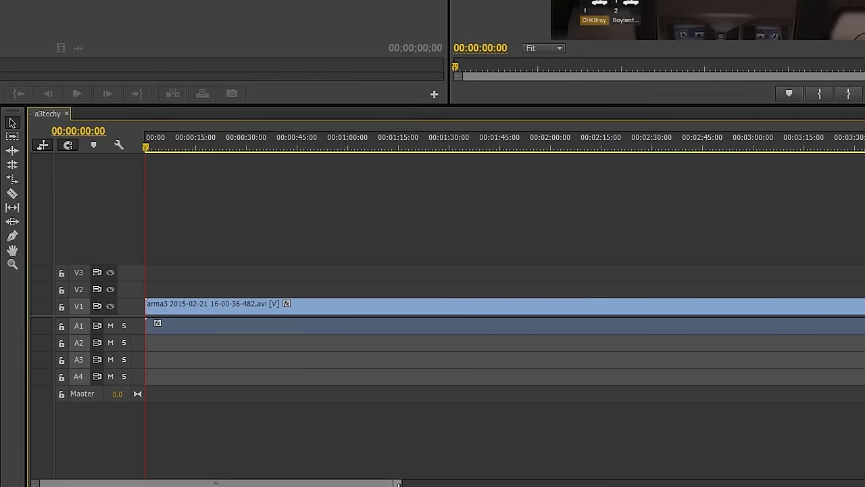
pyautogui.press('\\')
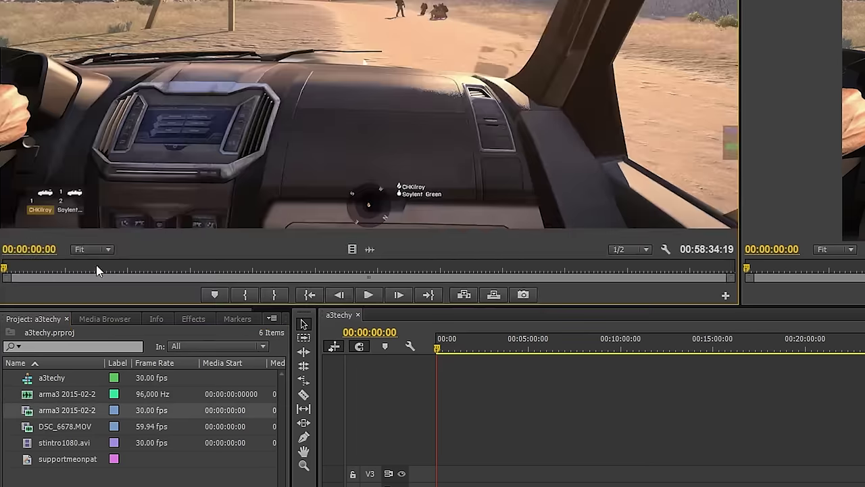
# Add a 00:03:18:00 range of the source clip, ending at 00:27:15:19, after the existing clip on V1, and save the project
pyautogui.moveTo(96, 267); pyautogui.dragTo(343, 266)
pyautogui.press('i')
pyautogui.press('o')
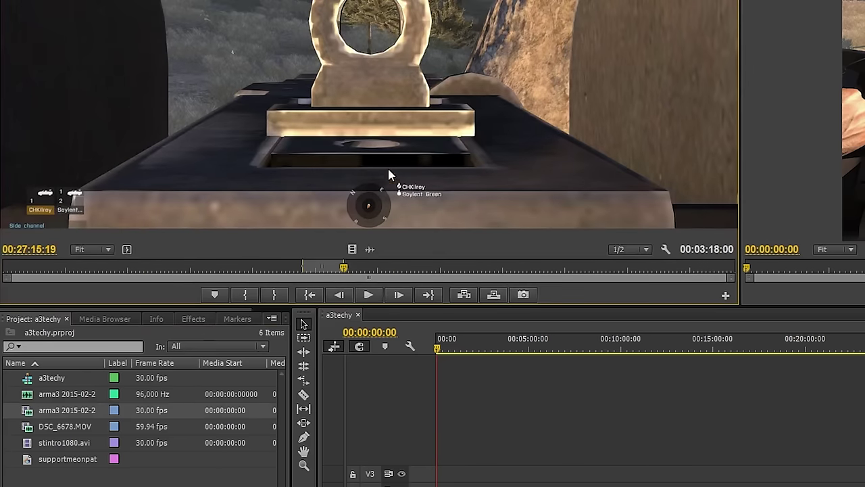
pyautogui.moveTo(387, 166); pyautogui.dragTo(830, 473)
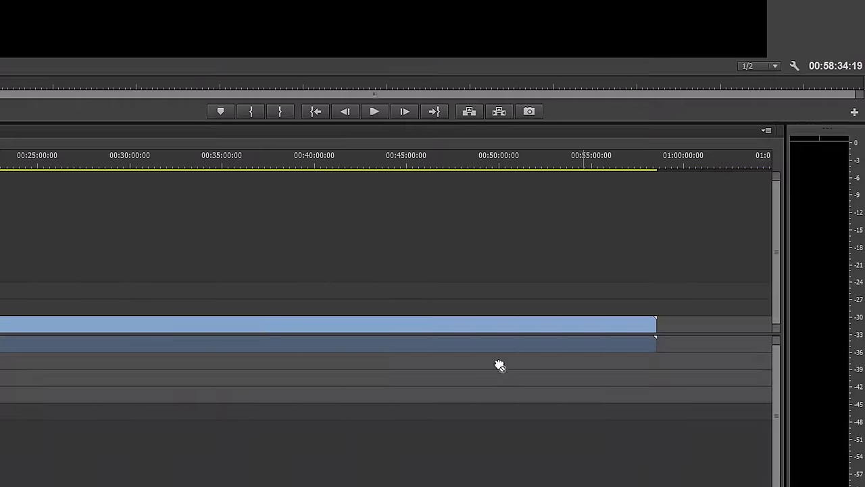
pyautogui.moveTo(499, 363); pyautogui.dragTo(689, 332)
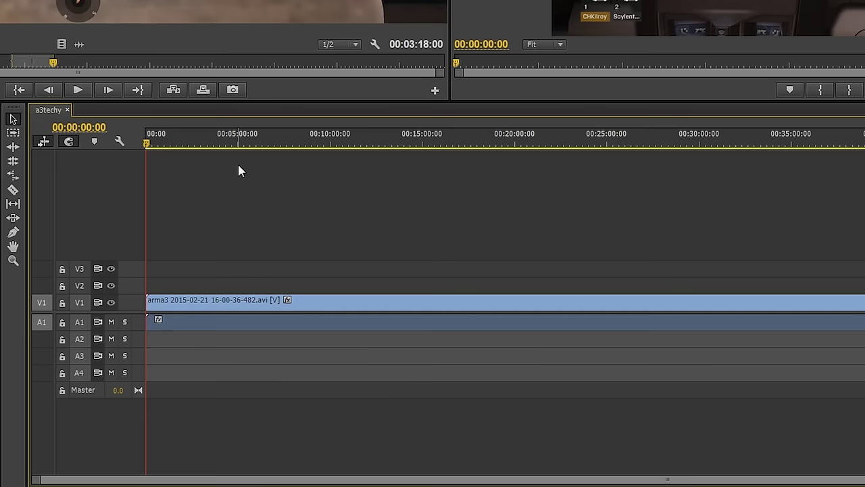
pyautogui.hotkey('ctrl', 's')
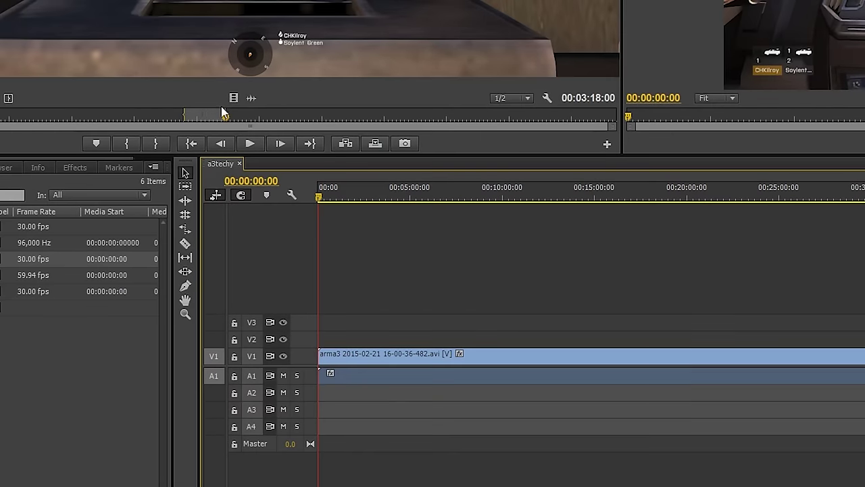
pyautogui.rightClick(234, 27)
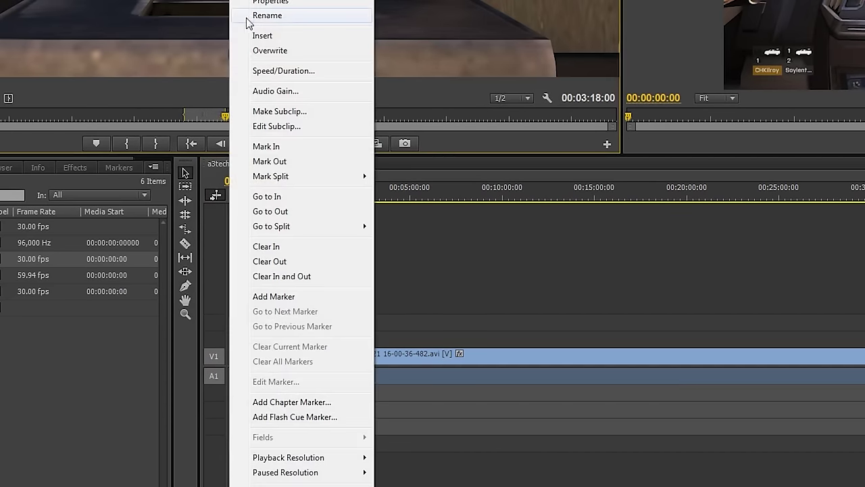
pyautogui.press('Escape')
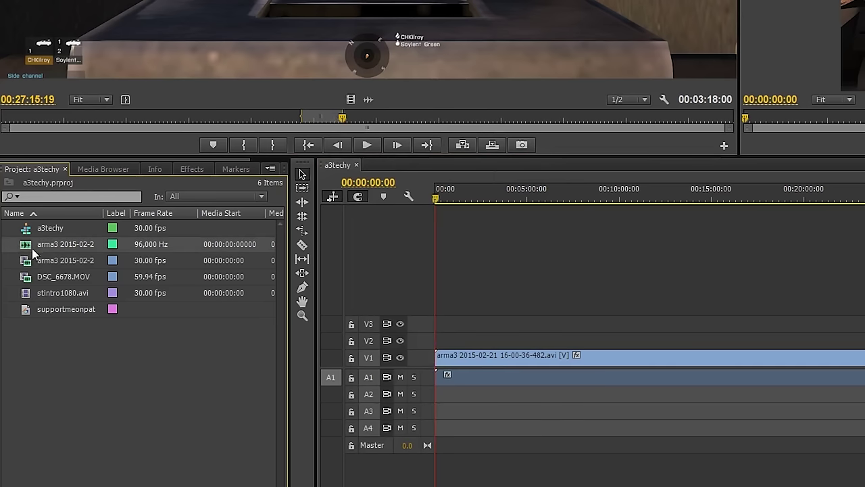
pyautogui.moveTo(32, 249); pyautogui.dragTo(422, 396)
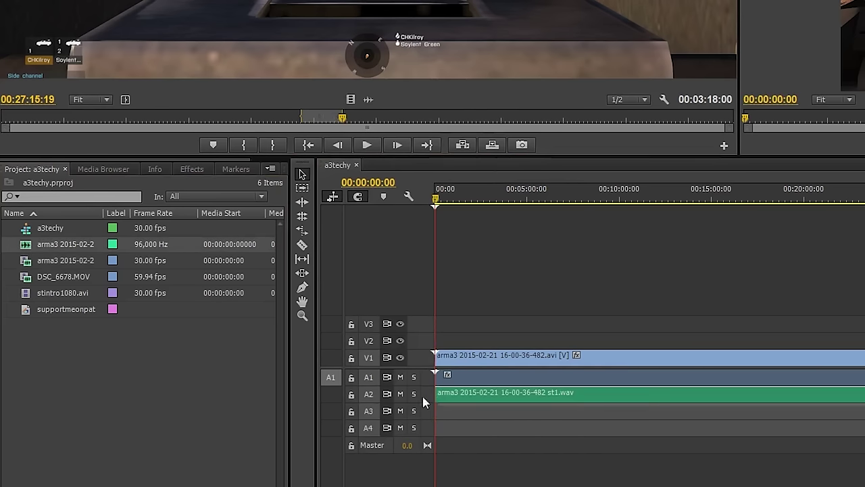
# Expand tracks A1 and V1 to view the waveform and thumbnail, and collapse both again
pyautogui.doubleClick(426, 377)
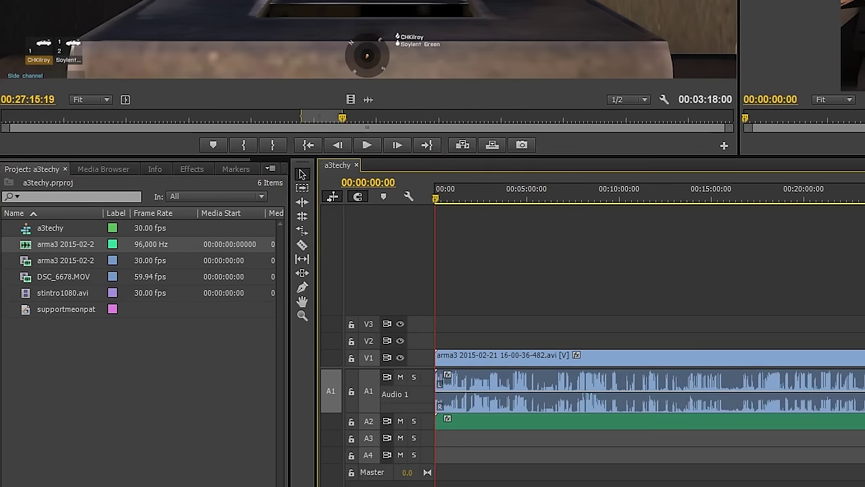
pyautogui.doubleClick(428, 356)
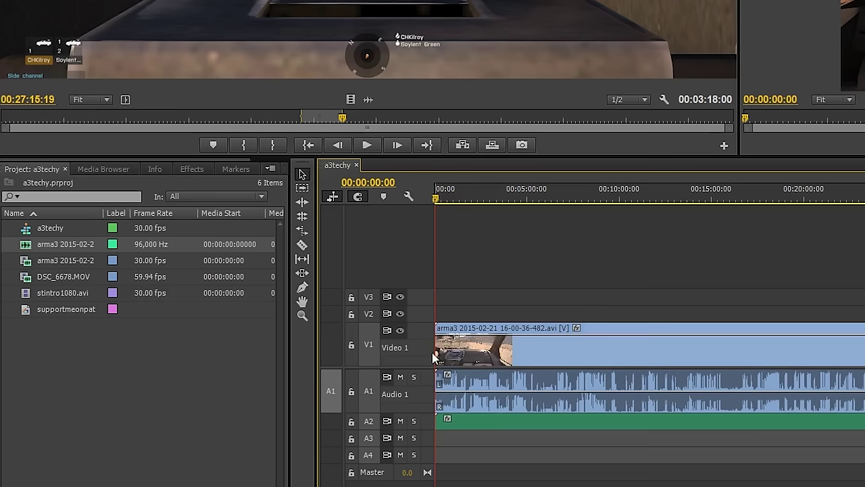
pyautogui.doubleClick(428, 345)
pyautogui.doubleClick(426, 396)
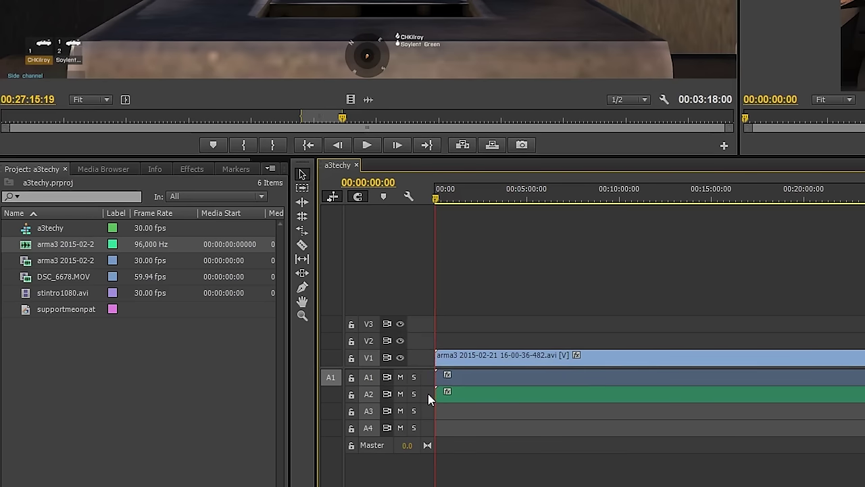
# Expand track A2 so the separate microphone audio shows its waveform
pyautogui.doubleClick(428, 394)
pyautogui.doubleClick(431, 397)
pyautogui.doubleClick(426, 399)
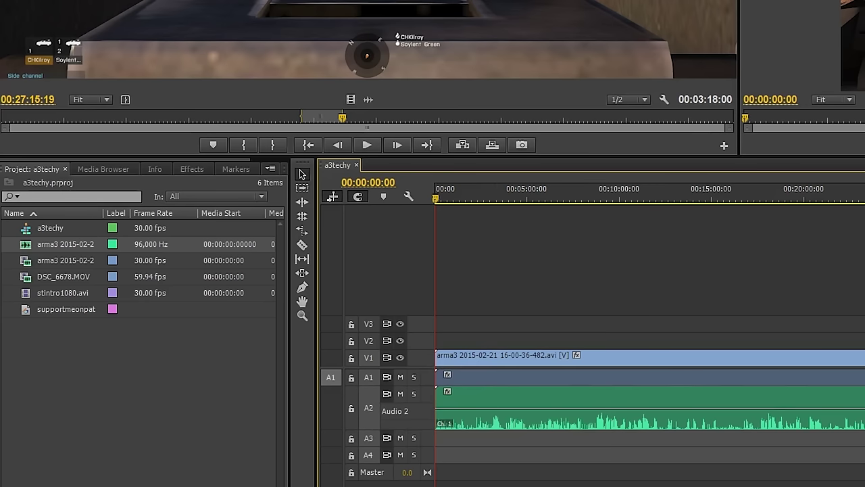
# Send the audio clip on track A2 to Adobe Audition for editing
pyautogui.click(756, 397)
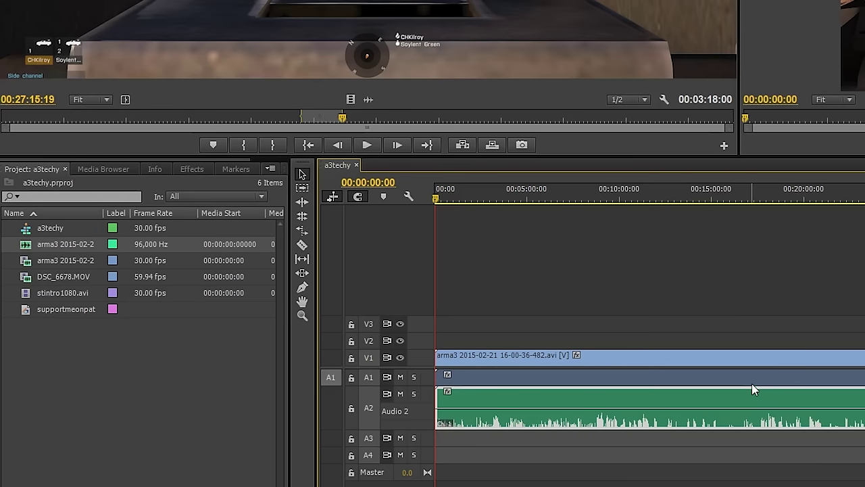
pyautogui.rightClick(749, 397)
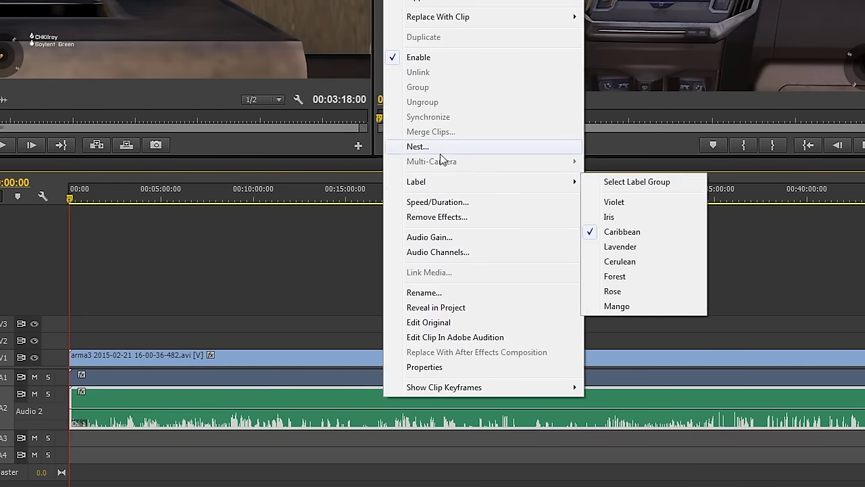
pyautogui.click(460, 337)
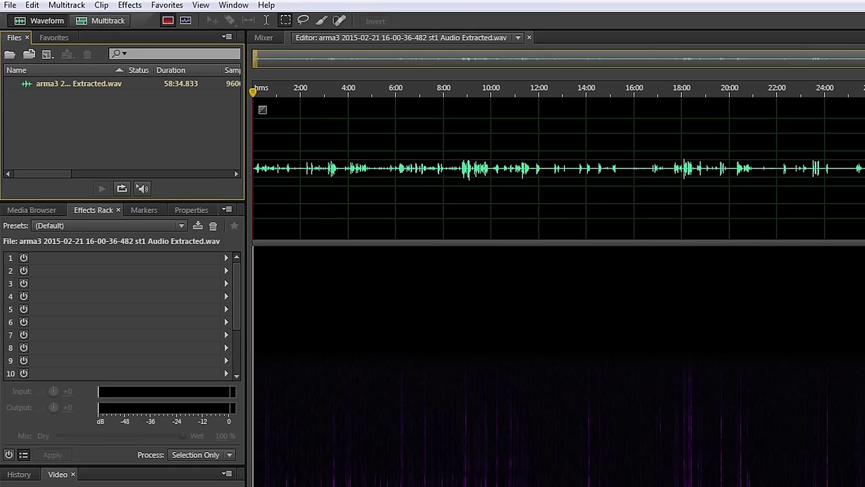
# Select the quiet part before the first speech in the spectrogram, play it back, and clear the selection
pyautogui.scroll(5, 758, 102)
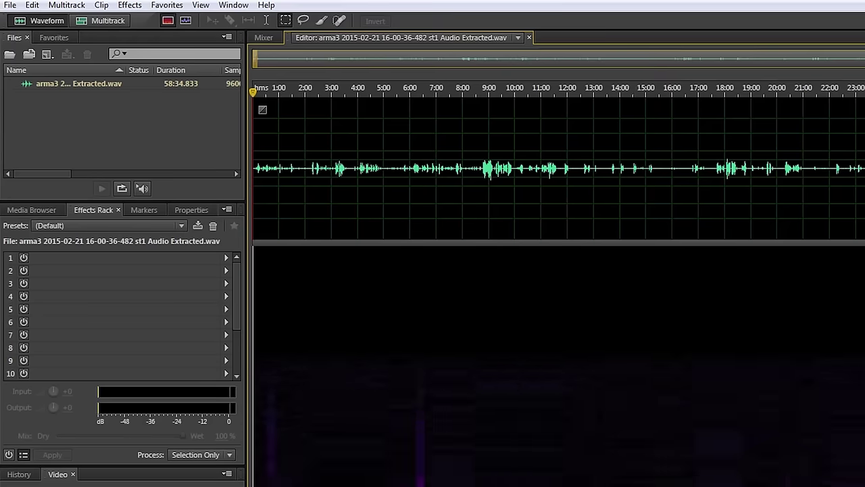
pyautogui.scroll(10, 757, 101)
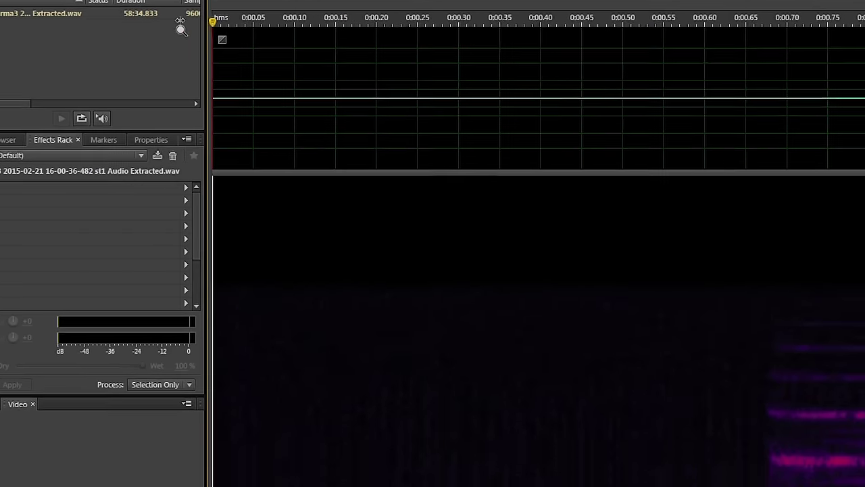
pyautogui.moveTo(304, 310); pyautogui.dragTo(589, 486)
pyautogui.click(493, 424)
pyautogui.moveTo(189, 140); pyautogui.dragTo(512, 413)
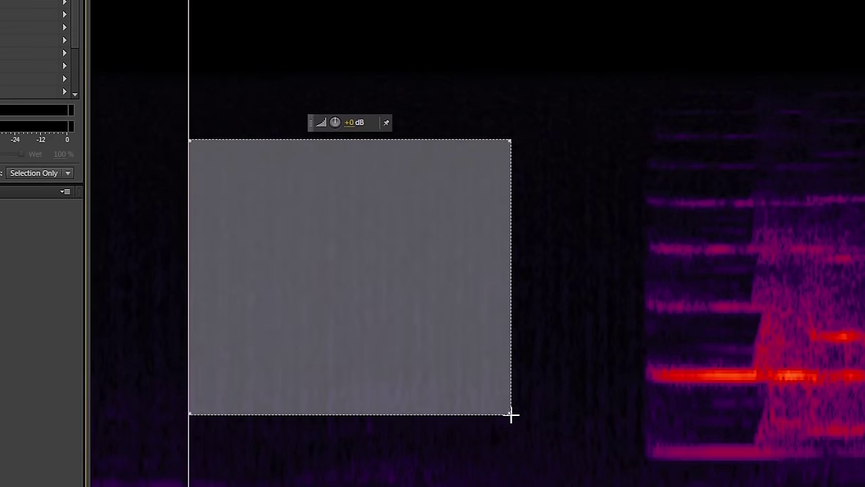
pyautogui.press('space')
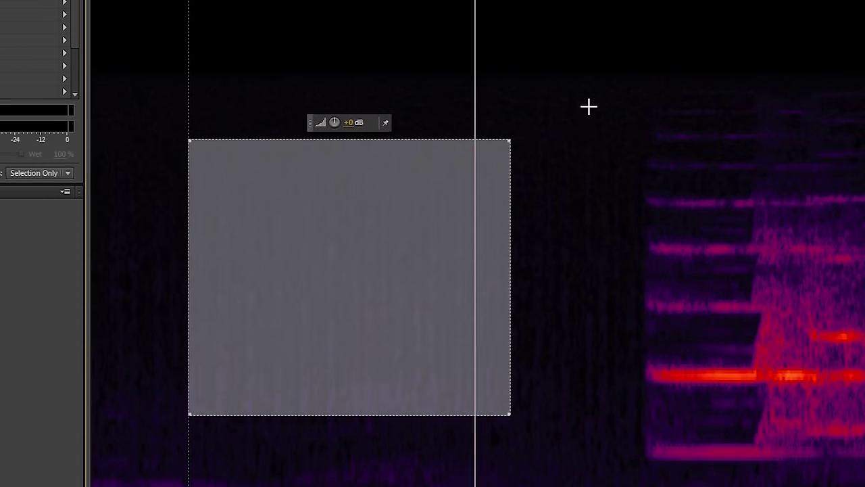
pyautogui.click(515, 108)
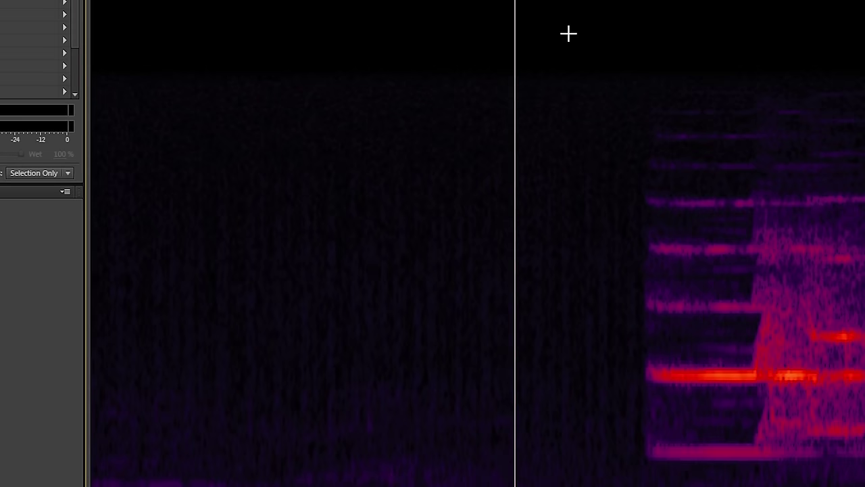
# Load the 2015-A9 preset into the effects rack and dismiss the alert
pyautogui.click(189, 164)
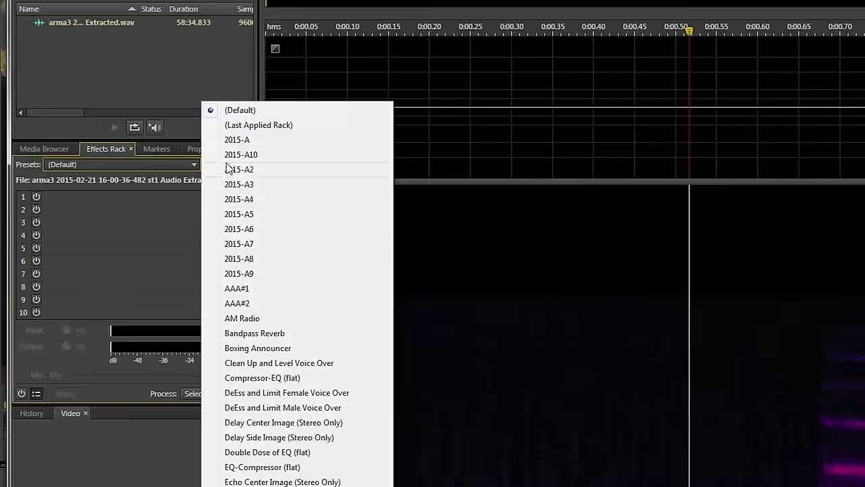
pyautogui.click(248, 276)
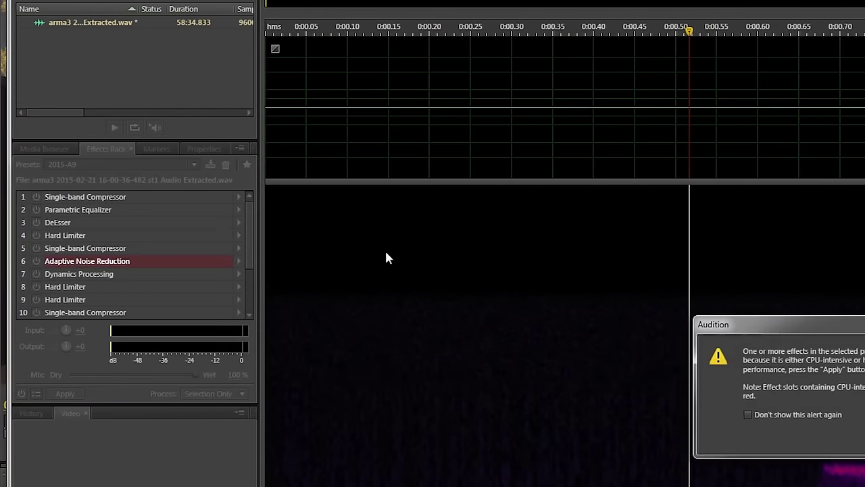
pyautogui.press('Return')
pyautogui.moveTo(248, 218)
pyautogui.mouseDown()
pyautogui.moveTo(253, 264)
pyautogui.moveTo(254, 211)
pyautogui.mouseUp()
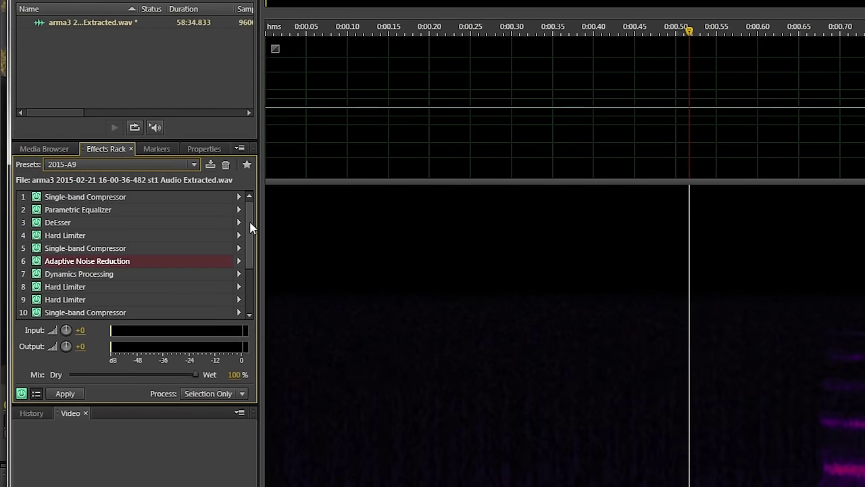
# Open the settings of the Parametric Equalizer in slot 2 of the effects rack
pyautogui.click(239, 197)
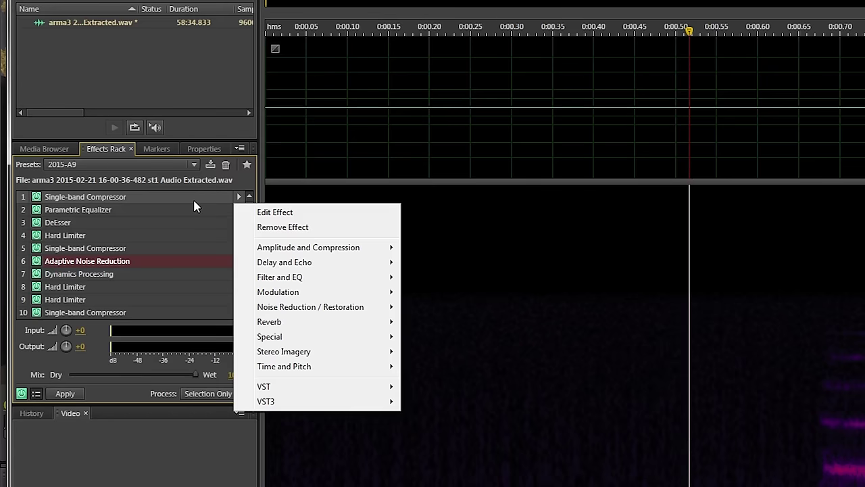
pyautogui.click(237, 211)
pyautogui.click(240, 212)
pyautogui.click(221, 215)
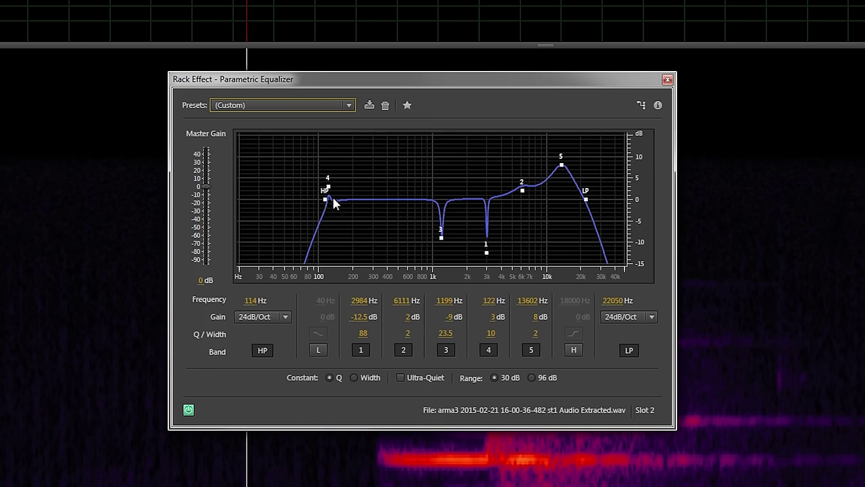
# Toggle the equalizer's HP and LP bands off and back on to demonstrate their effect
pyautogui.moveTo(326, 197)
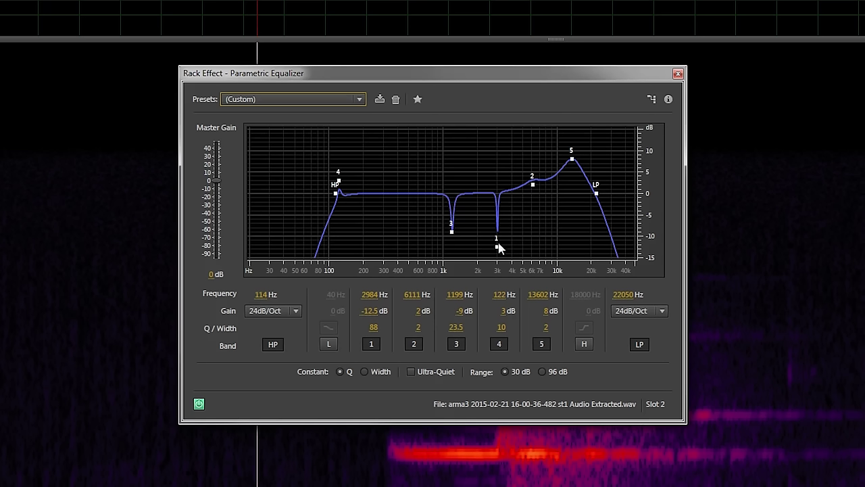
pyautogui.moveTo(498, 246)
pyautogui.doubleClick(273, 344)
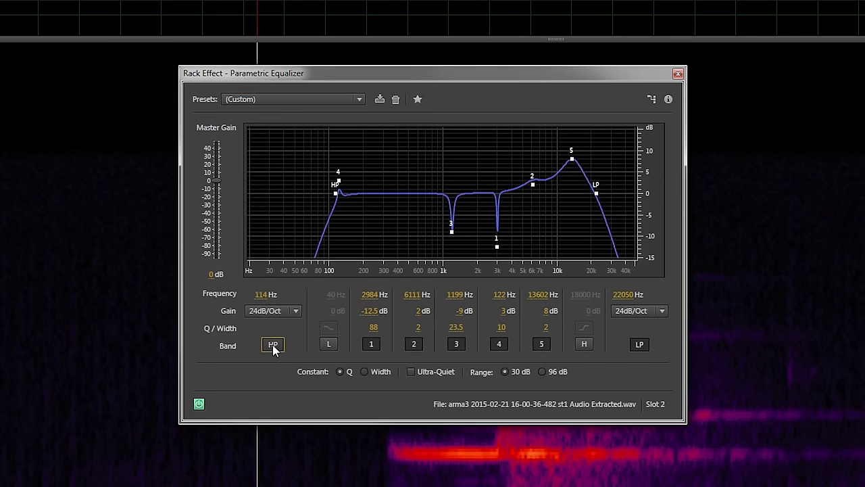
pyautogui.click(639, 344)
pyautogui.click(638, 344)
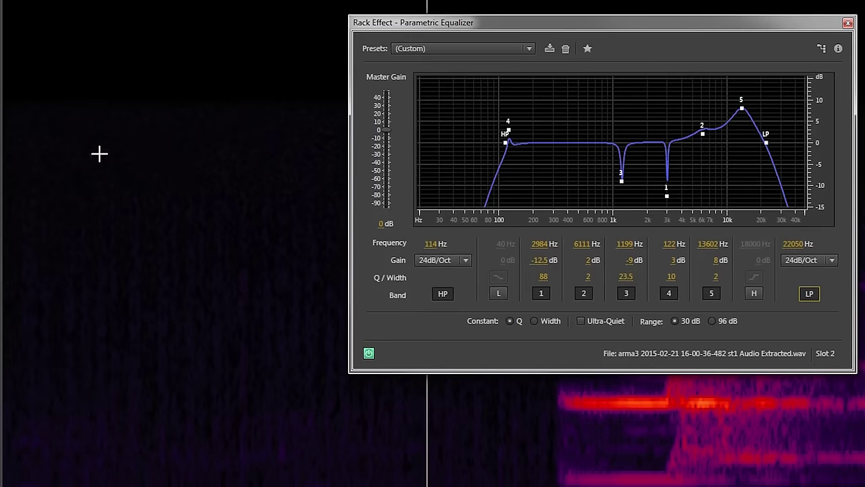
# Mark a block of quiet background noise in the spectrogram beside the equalizer and clear the selection
pyautogui.moveTo(101, 151); pyautogui.dragTo(299, 483)
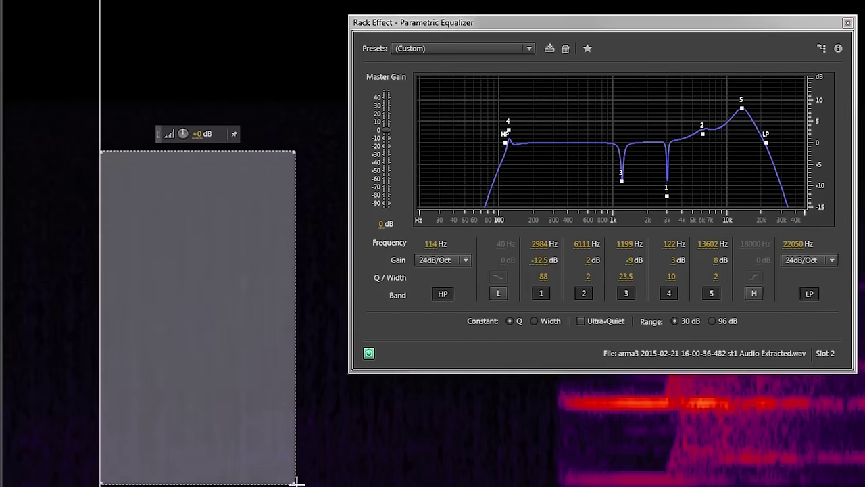
pyautogui.click(380, 473)
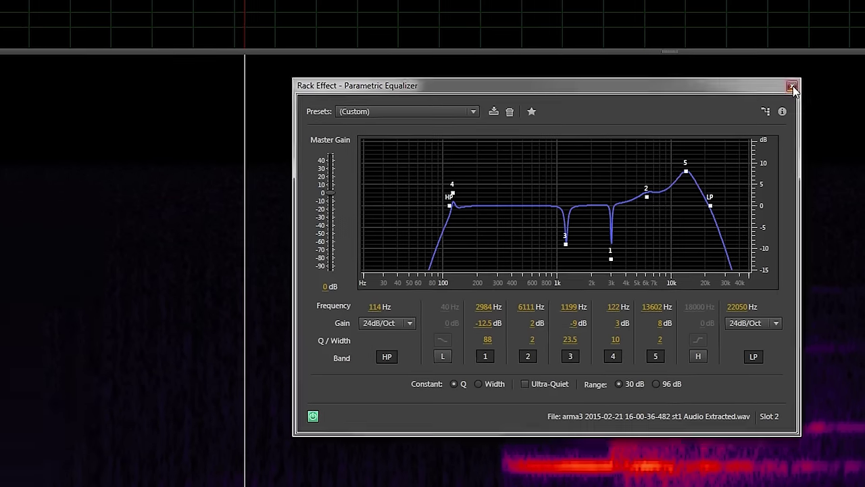
# Close the equalizer settings and open the settings of the DeEsser in slot 3
pyautogui.click(687, 68)
pyautogui.click(217, 139)
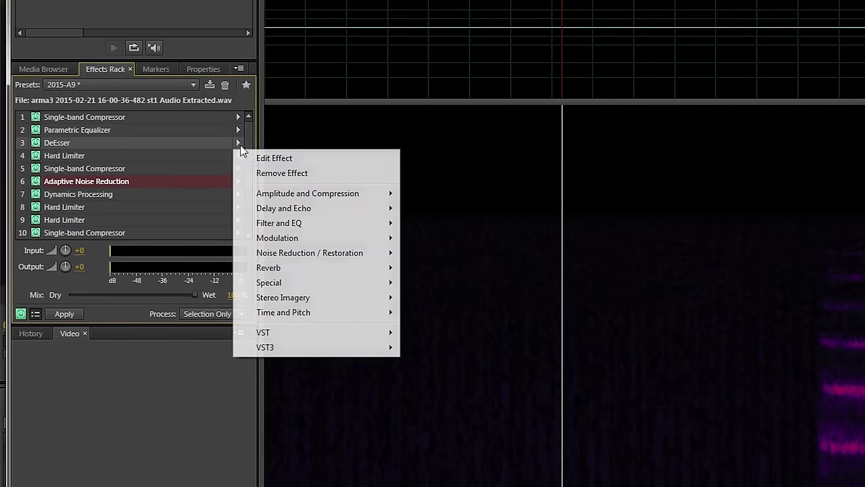
pyautogui.click(267, 158)
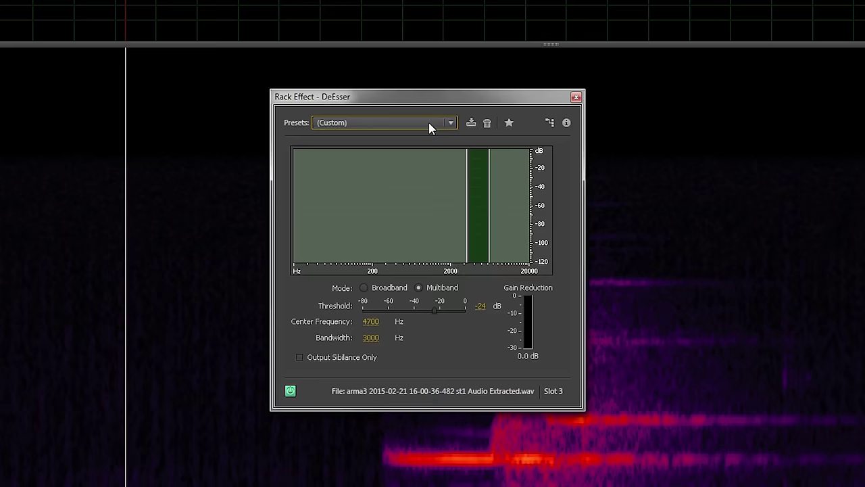
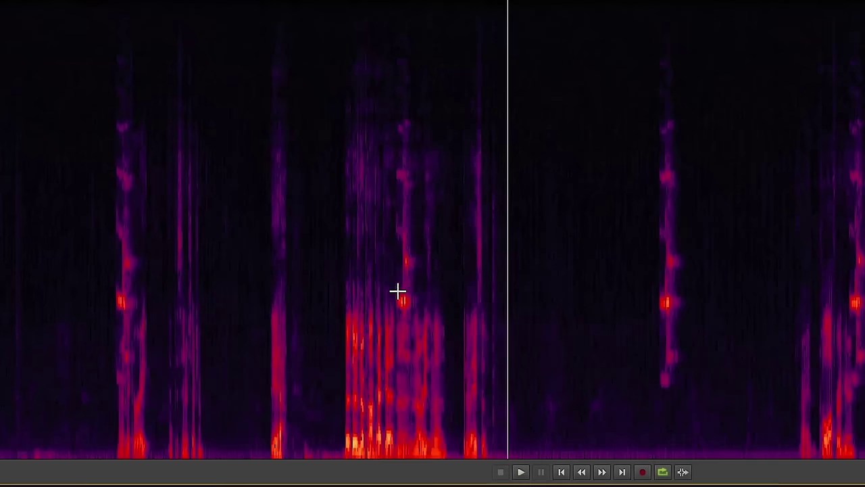
# Mark the narrow vertical sound spikes and the dense speech passage in the spectrogram, clearing each selection
pyautogui.click(397, 290)
pyautogui.click(478, 302)
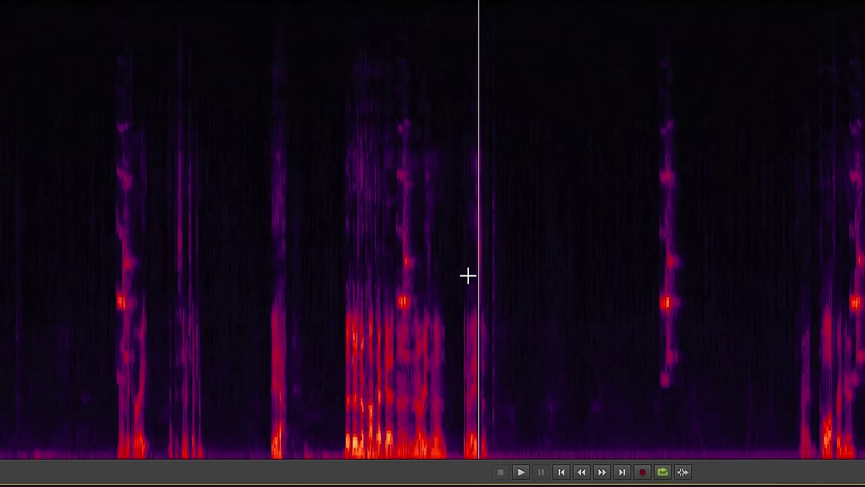
pyautogui.moveTo(635, 80); pyautogui.dragTo(714, 374)
pyautogui.click(740, 369)
pyautogui.moveTo(660, 101); pyautogui.dragTo(720, 341)
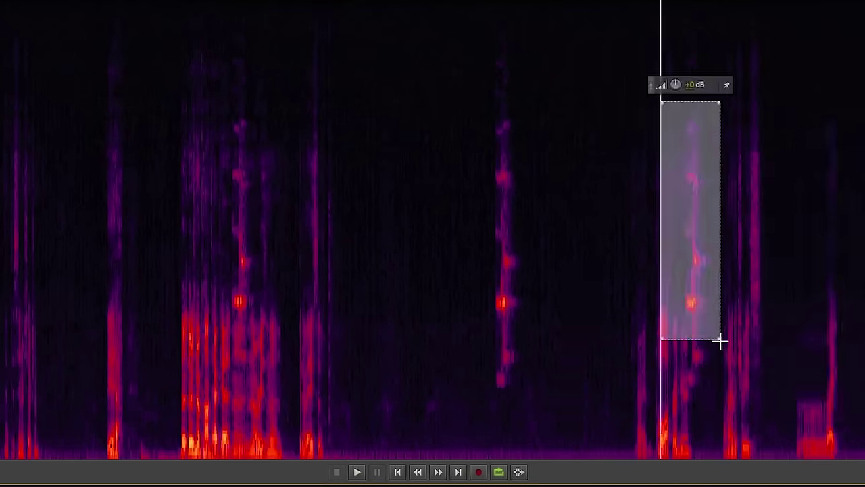
pyautogui.moveTo(646, 90); pyautogui.dragTo(690, 345)
pyautogui.click(482, 234)
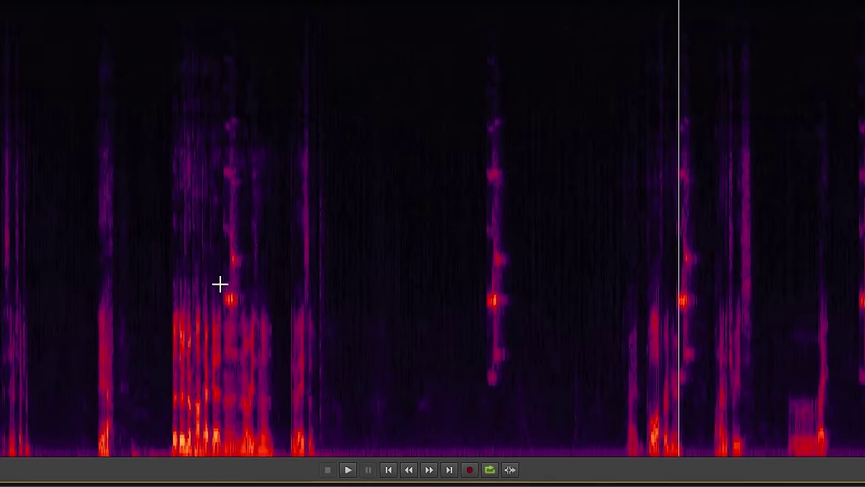
pyautogui.moveTo(165, 118); pyautogui.dragTo(332, 477)
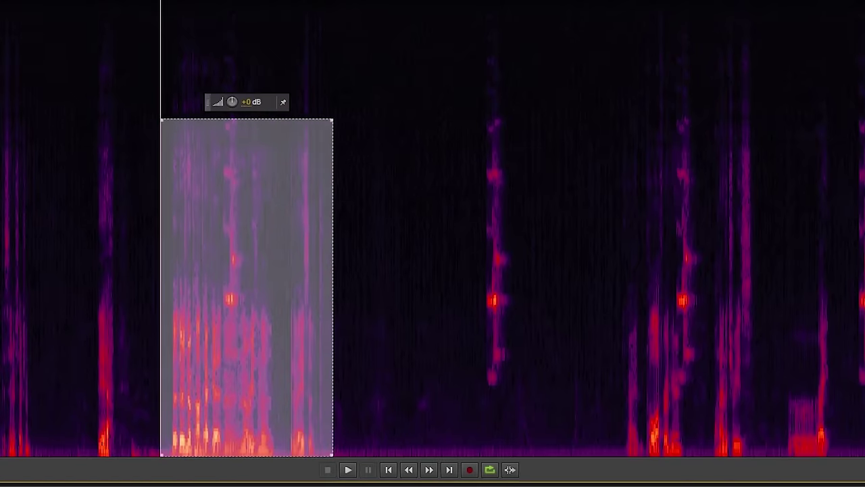
pyautogui.click(376, 361)
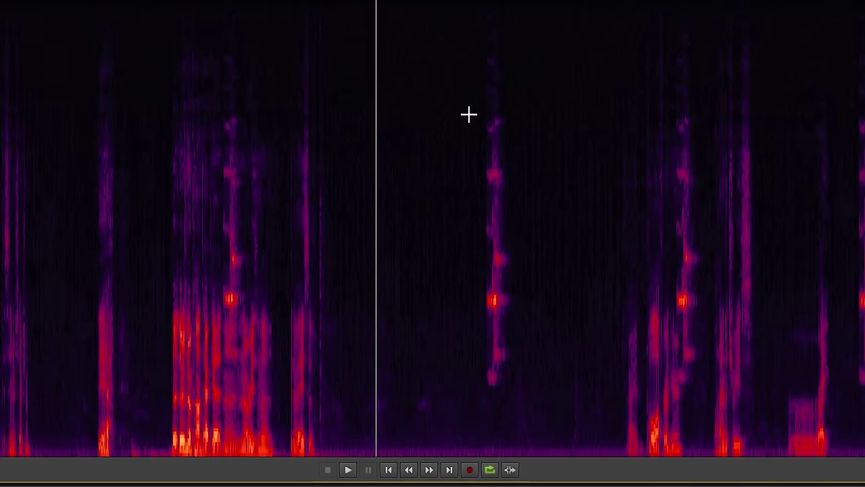
# Mark the isolated sound spike in the quiet gap between the speech passages several times and clear the selection
pyautogui.moveTo(464, 26); pyautogui.dragTo(581, 415)
pyautogui.click(579, 311)
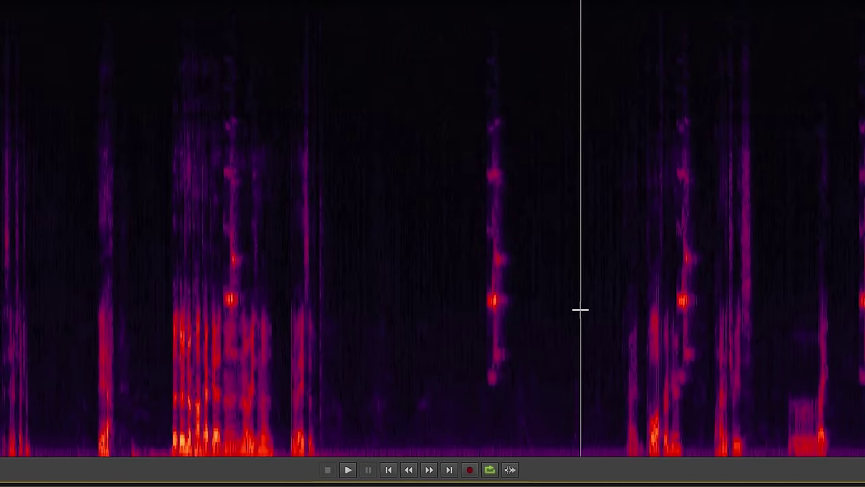
pyautogui.moveTo(462, 52); pyautogui.dragTo(536, 403)
pyautogui.click(550, 277)
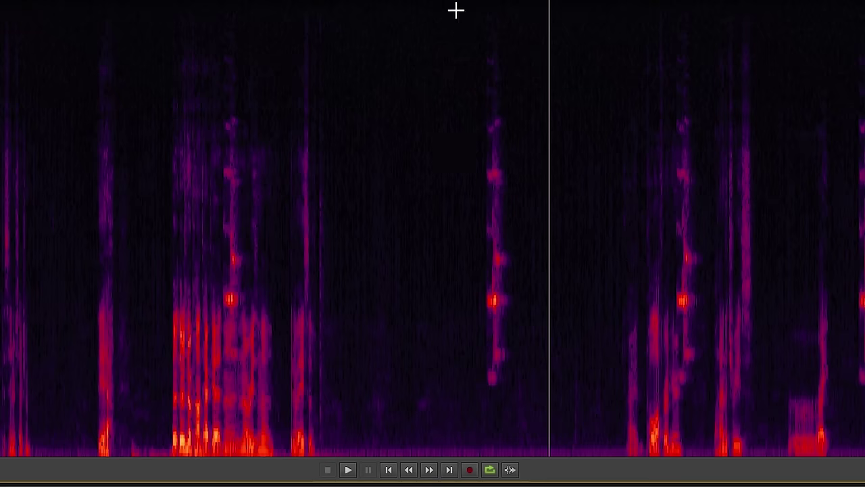
pyautogui.moveTo(462, 16); pyautogui.dragTo(534, 418)
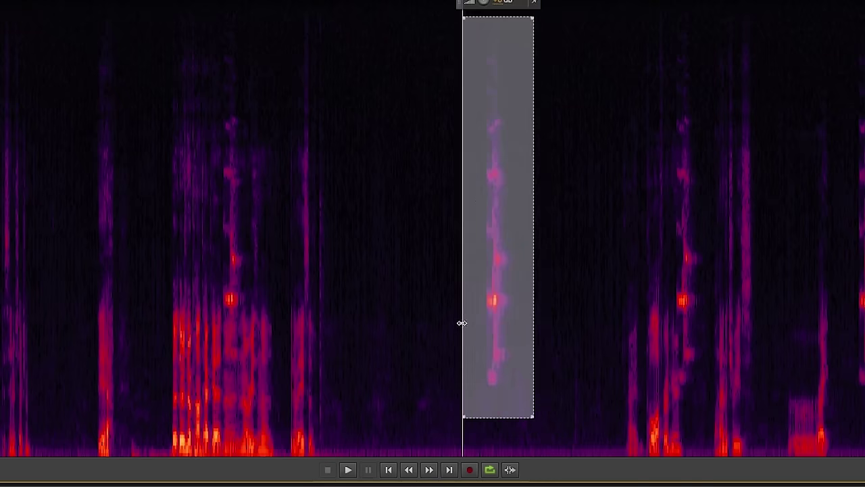
pyautogui.click(308, 282)
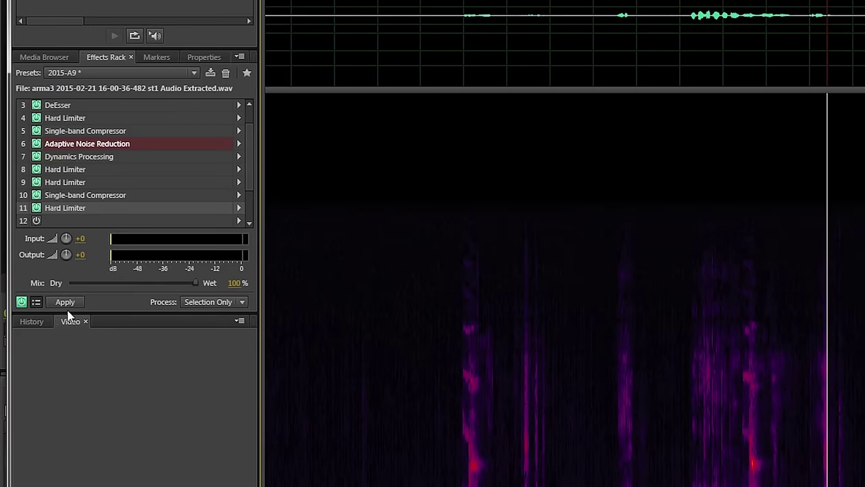
# Review the effects rack slots and apply the modified 2015-A9 rack to the voice recording
pyautogui.scroll(1, 247, 141)
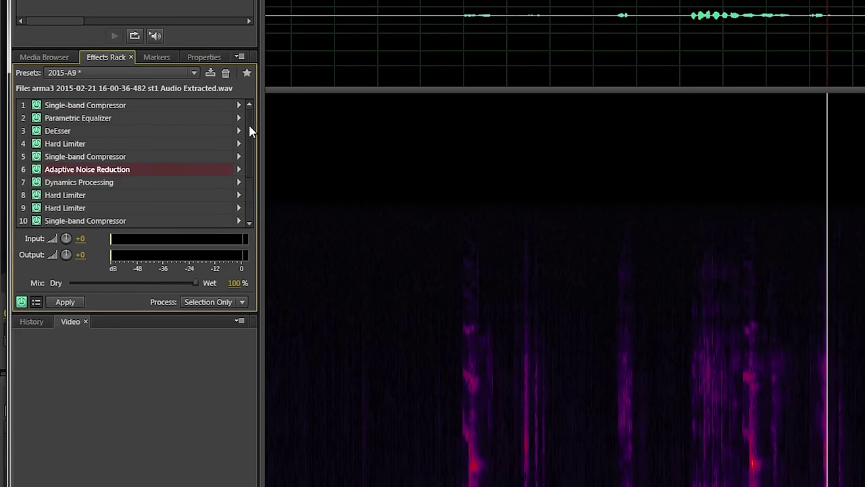
pyautogui.scroll(-2, 250, 135)
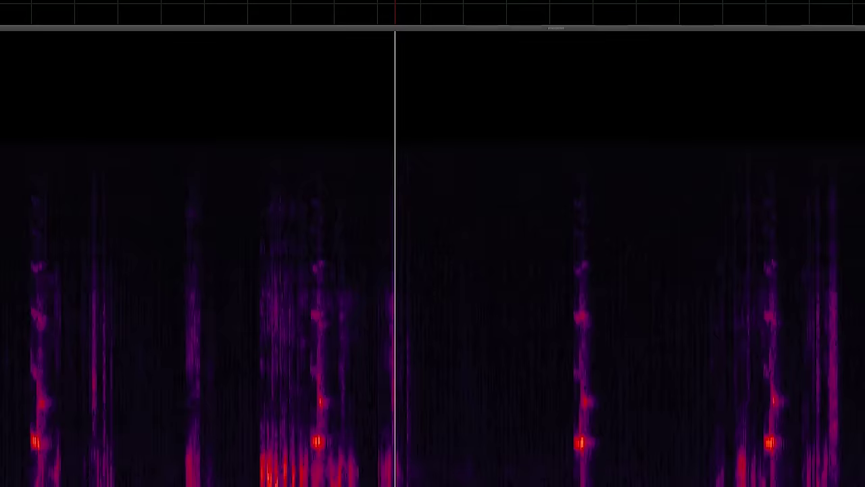
pyautogui.click(64, 303)
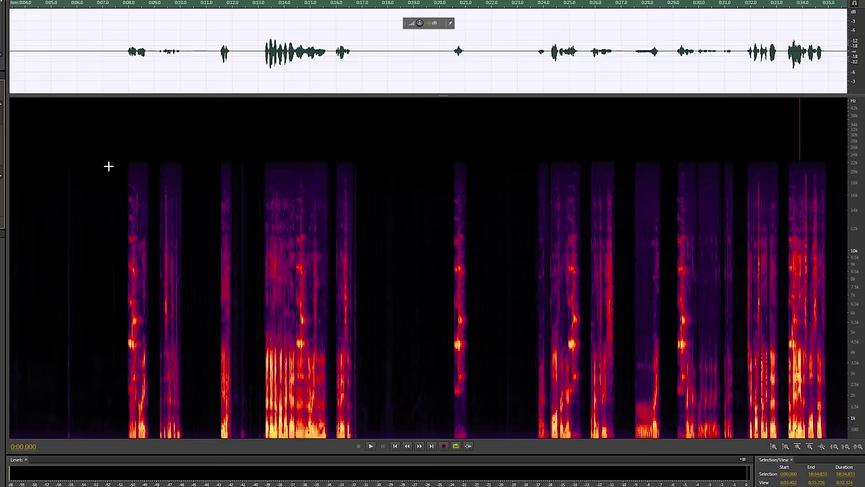
# Mark the silent gaps between the speech bursts in the processed spectrogram and clear the selections
pyautogui.moveTo(109, 166); pyautogui.dragTo(92, 406)
pyautogui.click(50, 377)
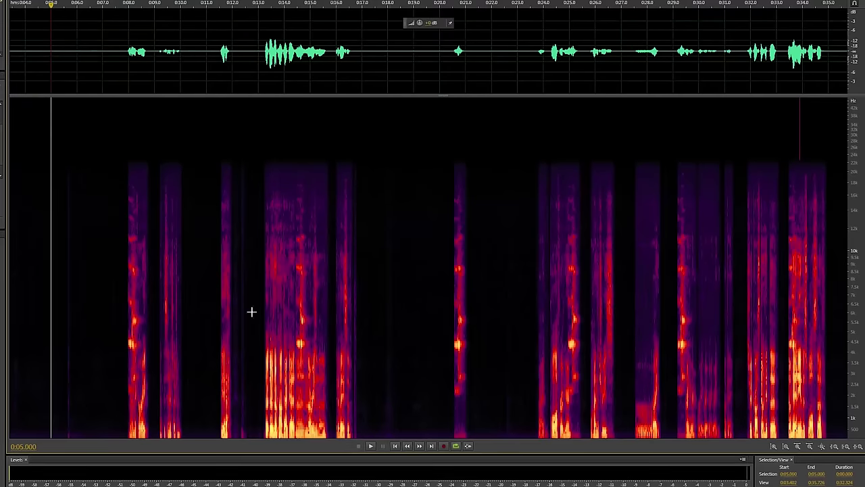
pyautogui.moveTo(371, 152); pyautogui.dragTo(435, 438)
pyautogui.click(341, 301)
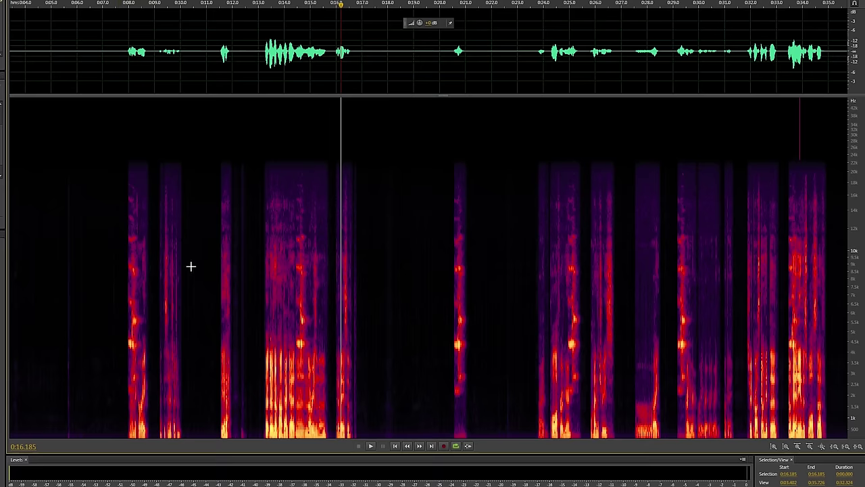
pyautogui.moveTo(382, 177); pyautogui.dragTo(394, 359)
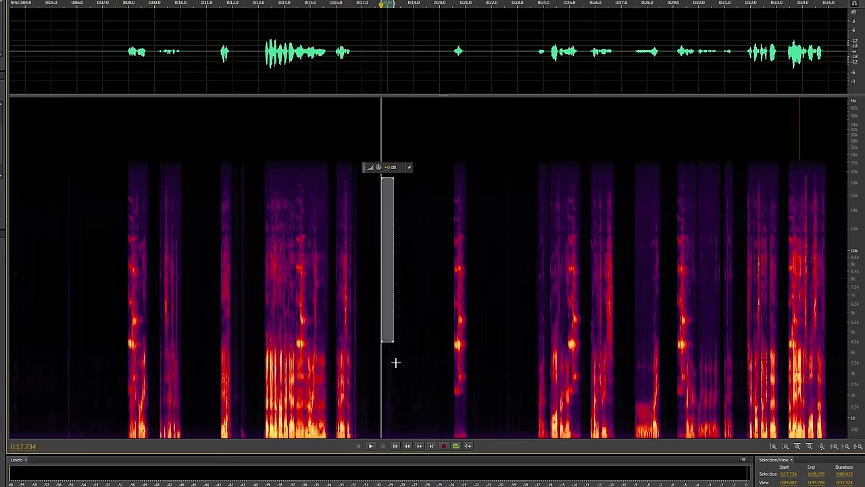
pyautogui.click(413, 385)
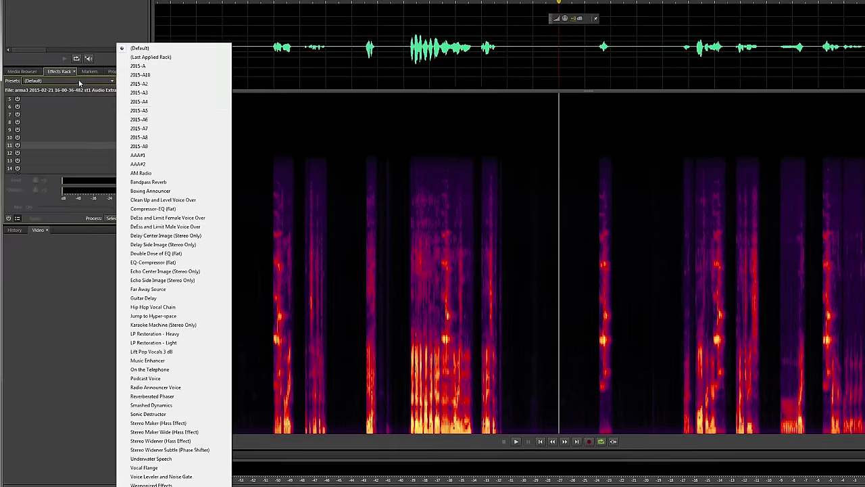
# Load the 2015-A9 rack preset again, accept its performance alert, and inspect the Dynamics Processing curve in slot 7
pyautogui.click(182, 134)
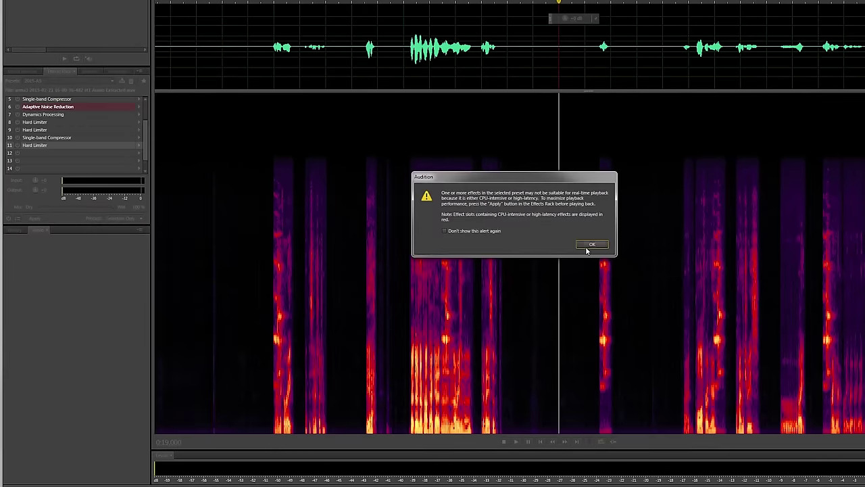
pyautogui.click(591, 244)
pyautogui.scroll(3, 144, 121)
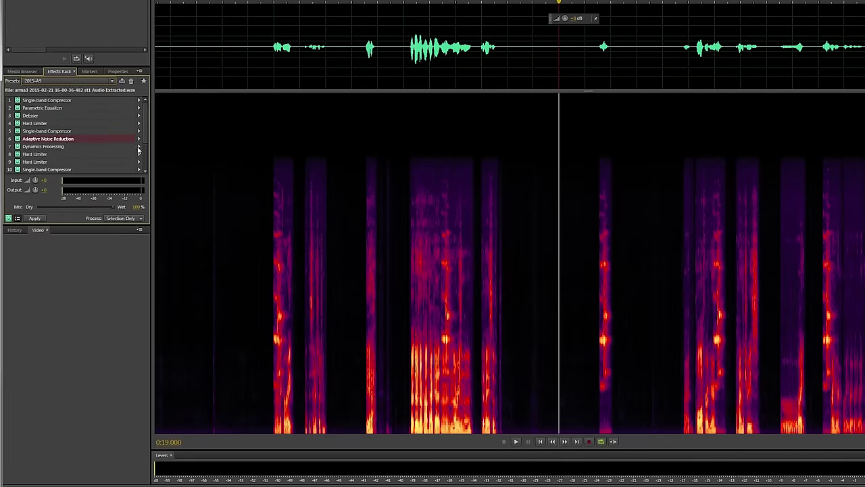
pyautogui.click(139, 150)
pyautogui.click(155, 155)
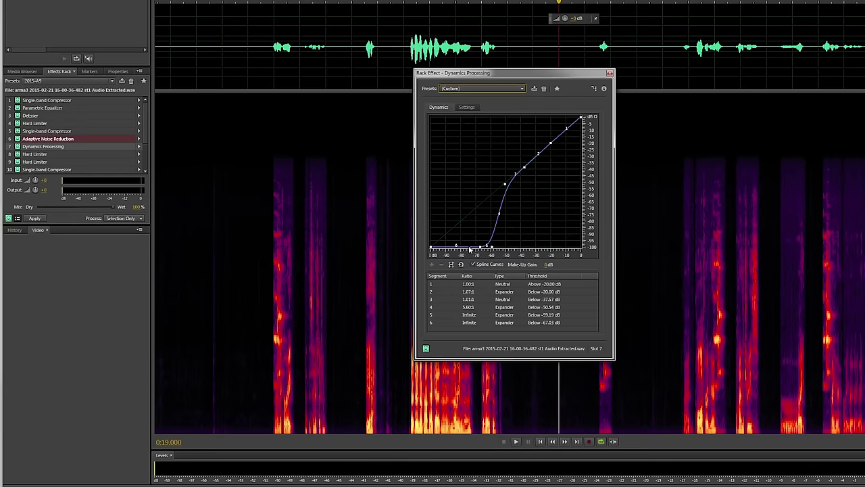
pyautogui.click(610, 73)
# Play the processed voice from the start of the long speech passage at about 0:13, stopping in the silent gap after it
pyautogui.click(521, 167)
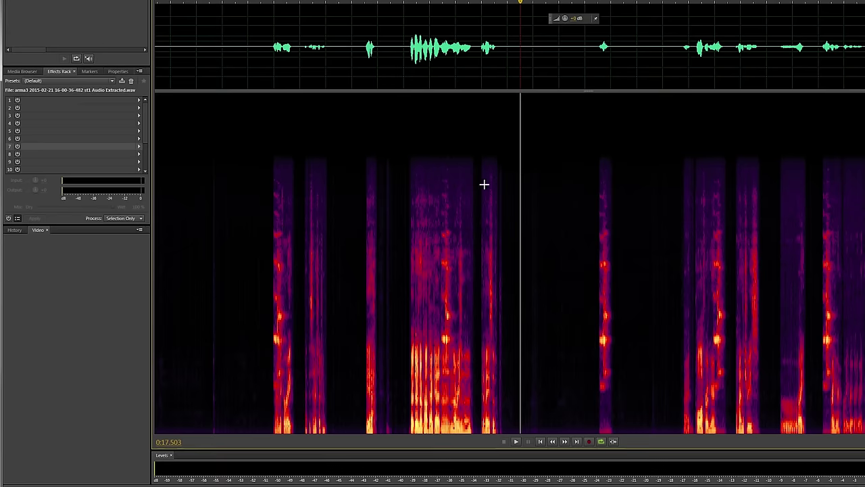
pyautogui.click(408, 259)
pyautogui.press('space')
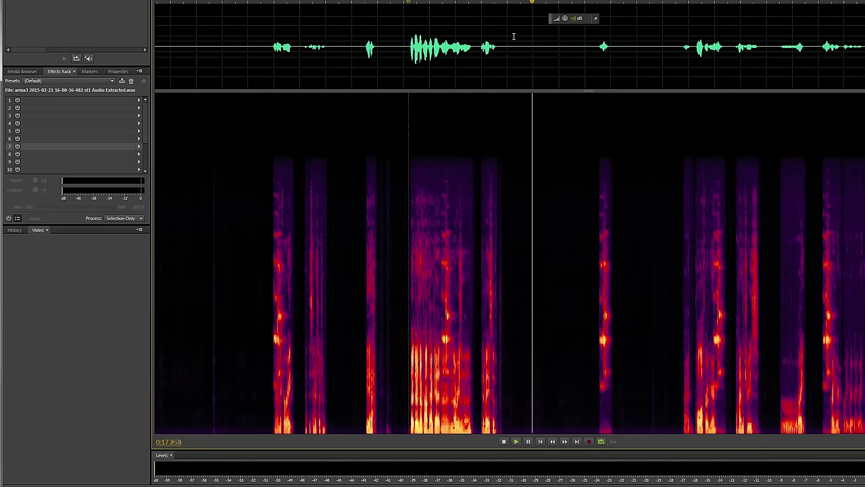
pyautogui.press('space')
# Place the playhead at the start of the speech passage at about 1:28 and inspect its surroundings up close
pyautogui.scroll(-4, 509, 263)
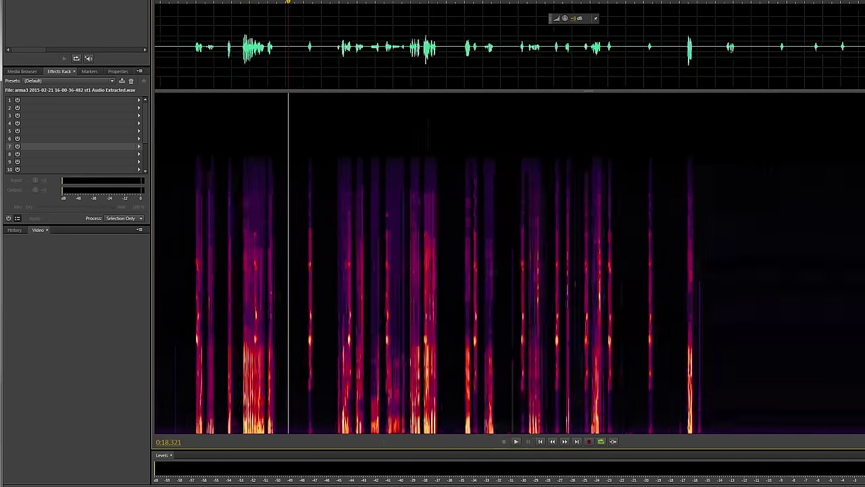
pyautogui.hscroll(5, 510, 264)
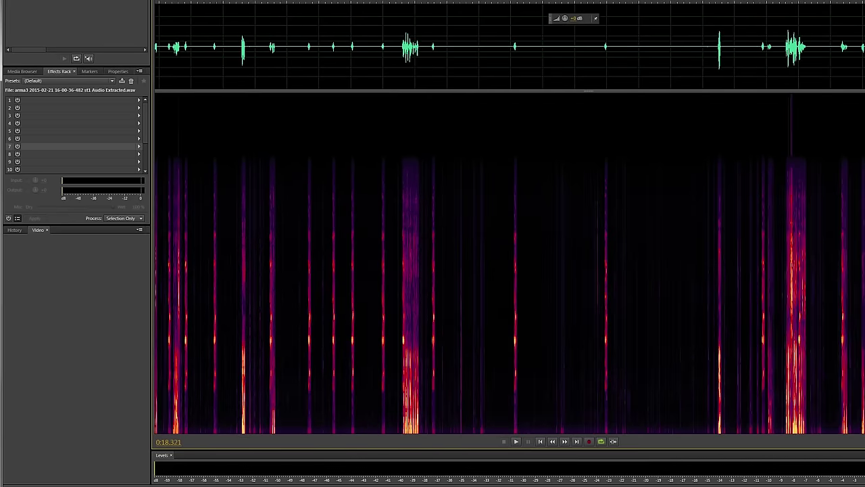
pyautogui.click(403, 381)
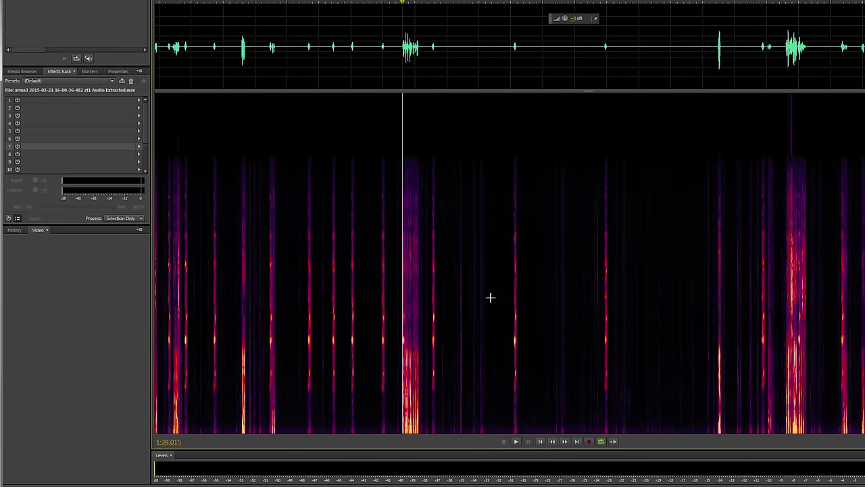
pyautogui.hscroll(-5, 509, 264)
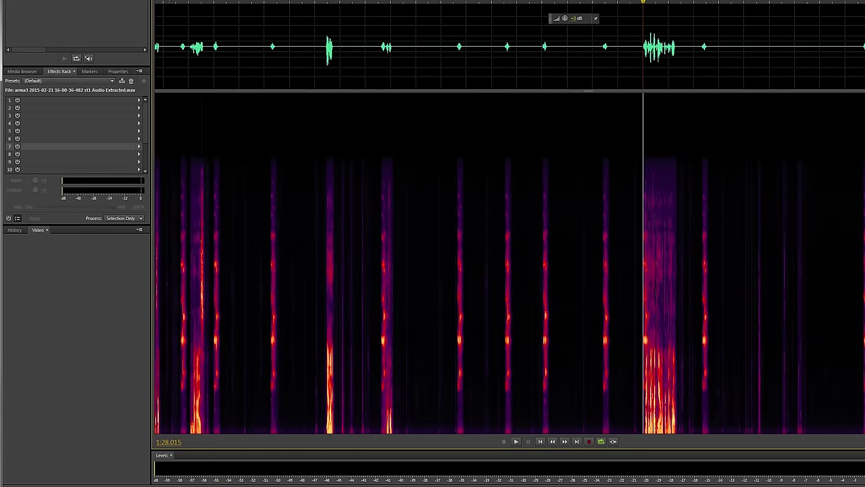
pyautogui.hscroll(5, 509, 264)
pyautogui.scroll(5, 509, 264)
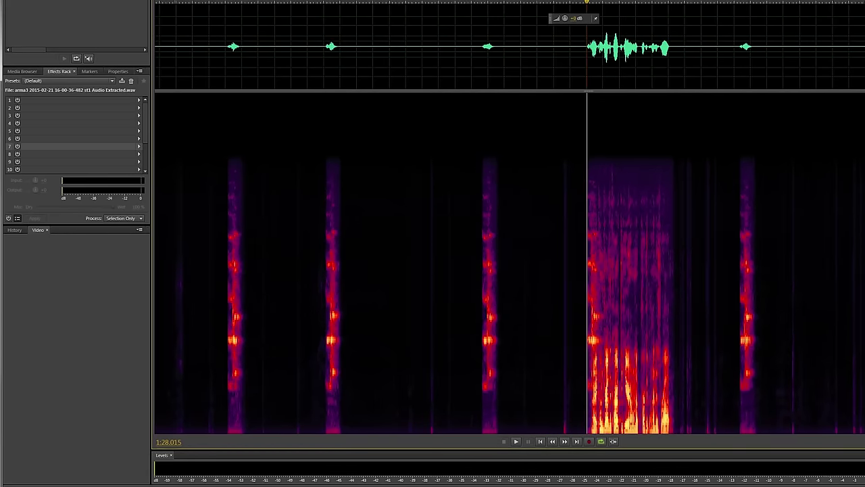
pyautogui.hscroll(5, 509, 264)
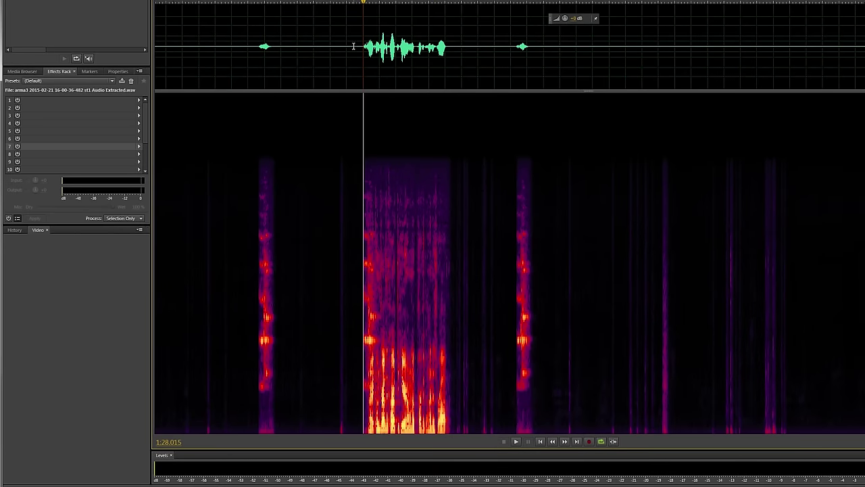
# Play the processed audio from about 1:27.7, just before the speech passage
pyautogui.click(353, 46)
pyautogui.scroll(-3, 322, 62)
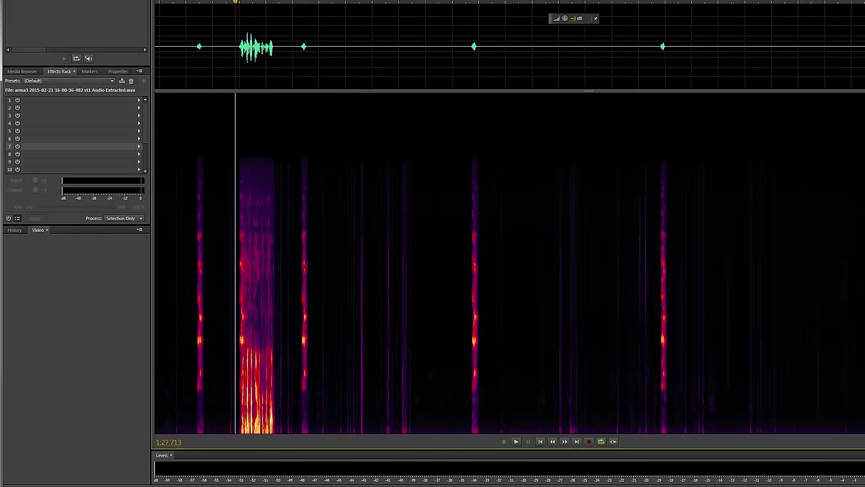
pyautogui.scroll(2, 322, 62)
pyautogui.press('space')
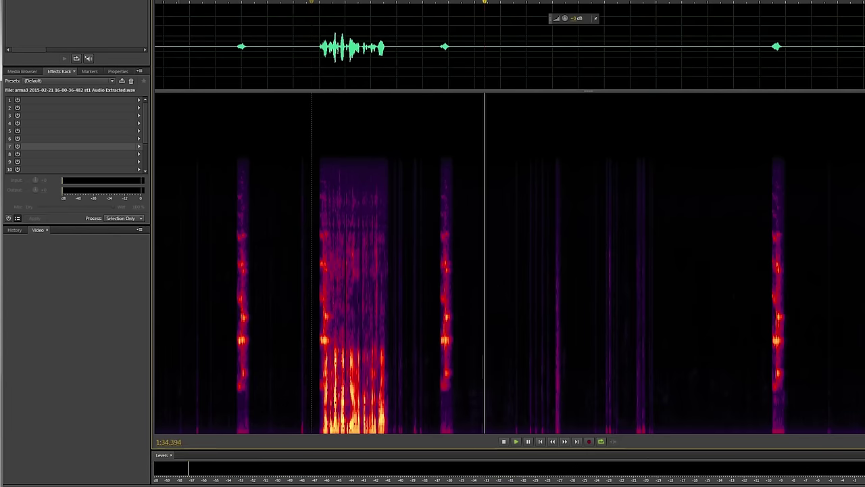
# Play the isolated sound spike near 1:45 in the processed audio and stop right after it
pyautogui.hscroll(5, 501, 310)
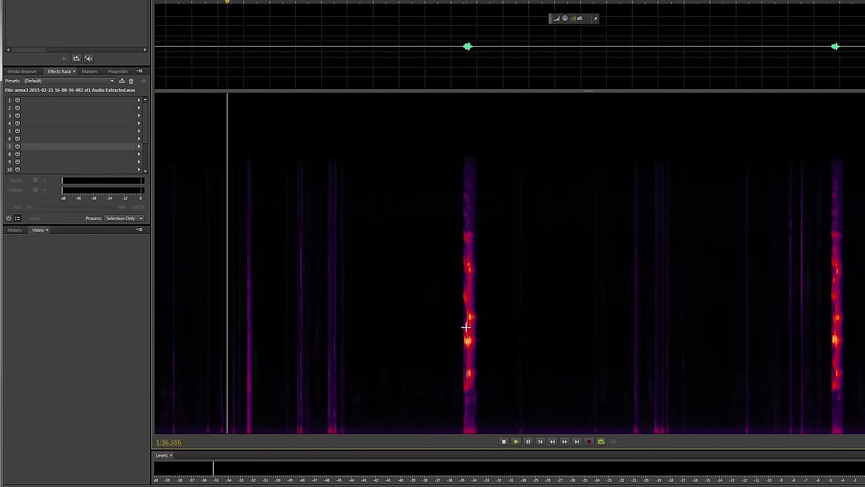
pyautogui.click(463, 310)
pyautogui.press('space')
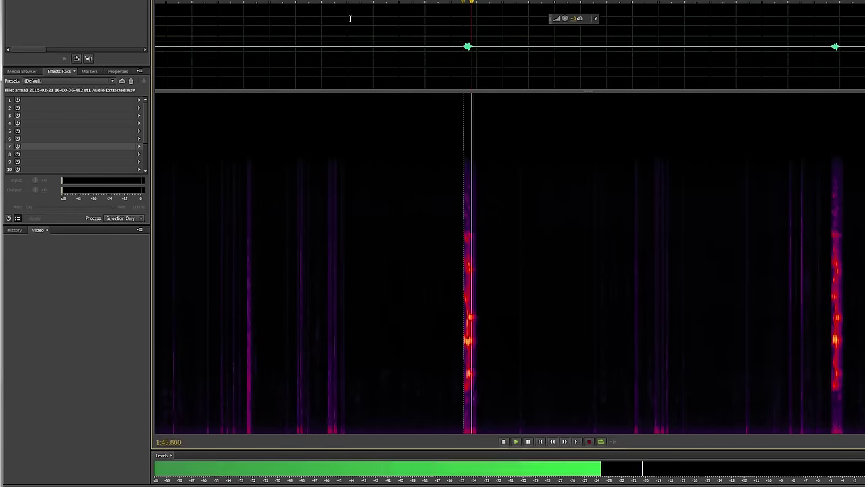
pyautogui.press('space')
# Survey a wide span of the processed recording and place the playhead at about 2:33
pyautogui.hscroll(3, 510, 264)
pyautogui.scroll(-5, 527, 8)
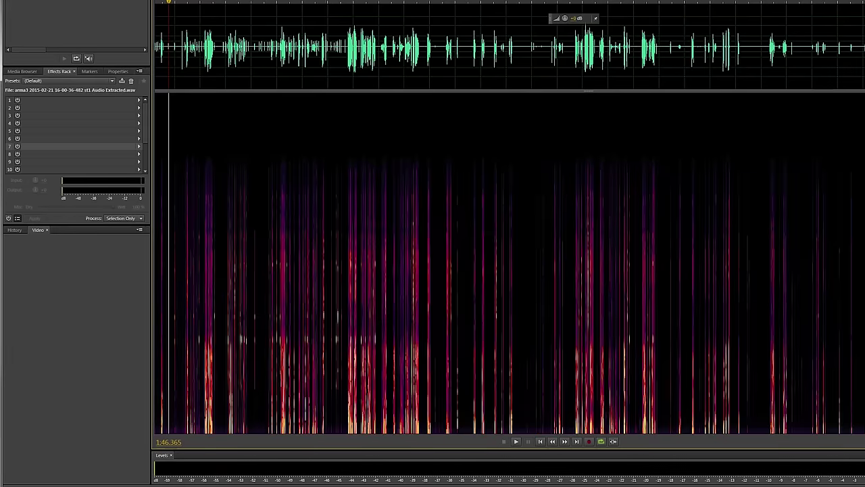
pyautogui.hscroll(-1, 510, 264)
pyautogui.scroll(1, 509, 264)
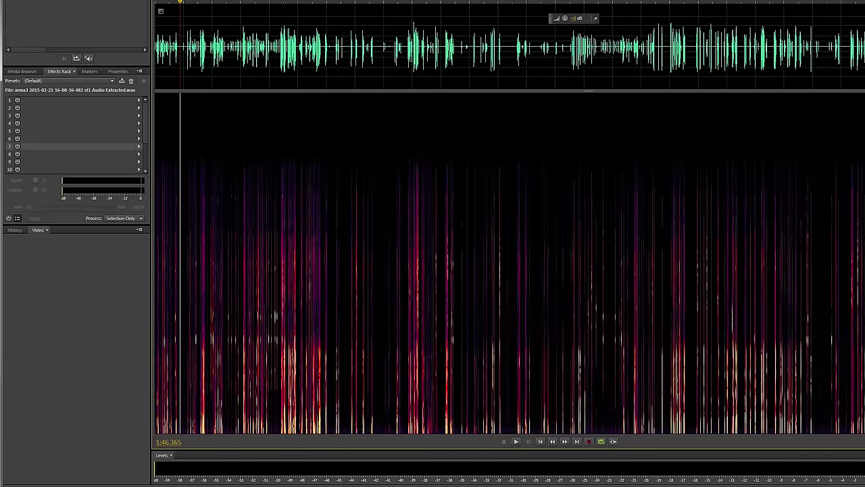
pyautogui.click(192, 41)
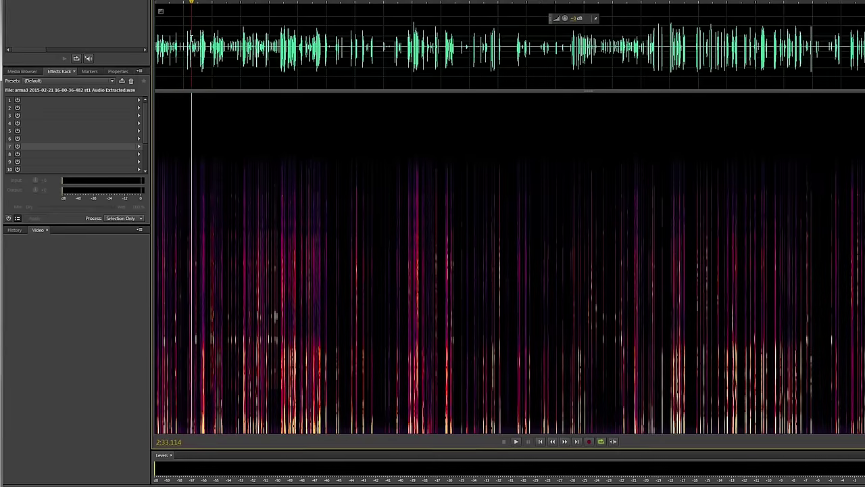
# Save the processed voice recording, switch to Premiere and save the project there
pyautogui.hotkey('ctrl', 's')
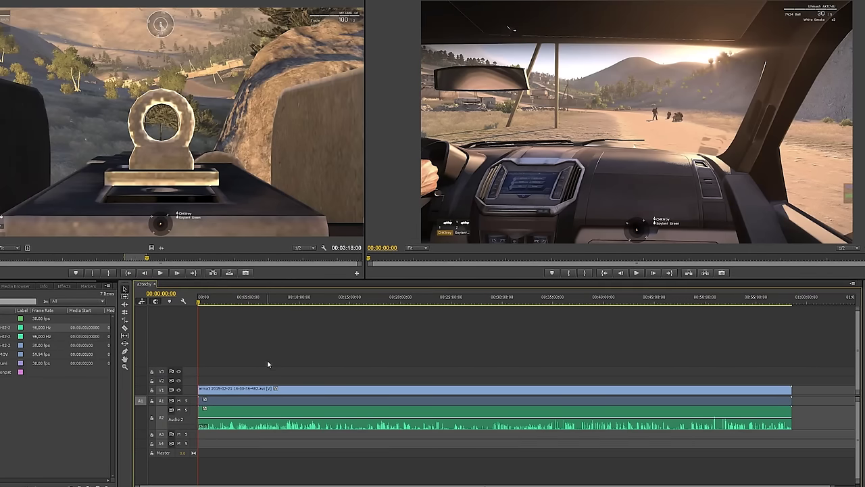
pyautogui.doubleClick(242, 413)
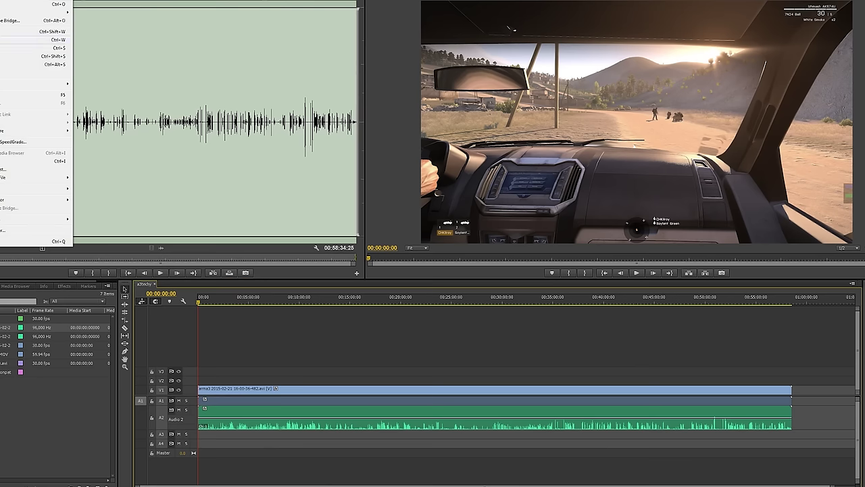
pyautogui.hotkey('ctrl', 's')
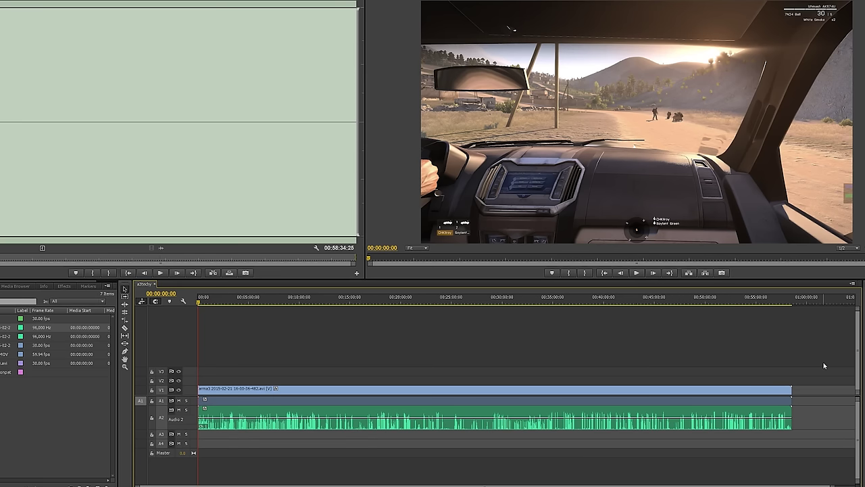
pyautogui.press('=')
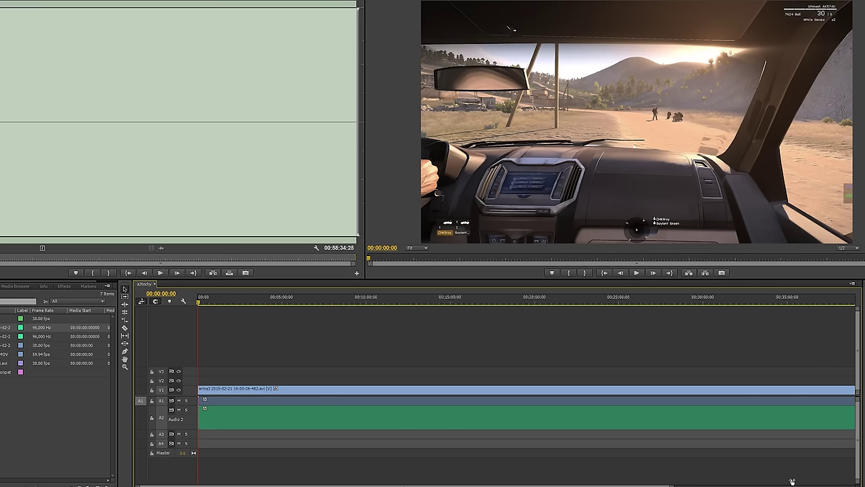
pyautogui.press('-')
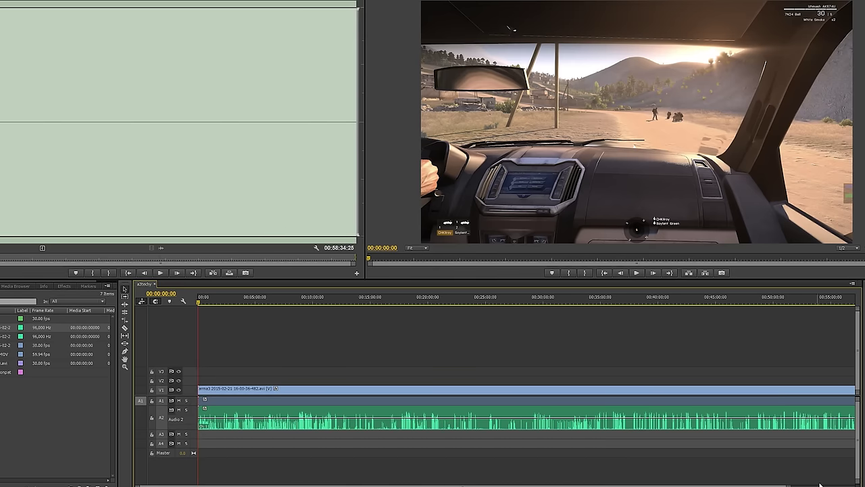
pyautogui.press('-')
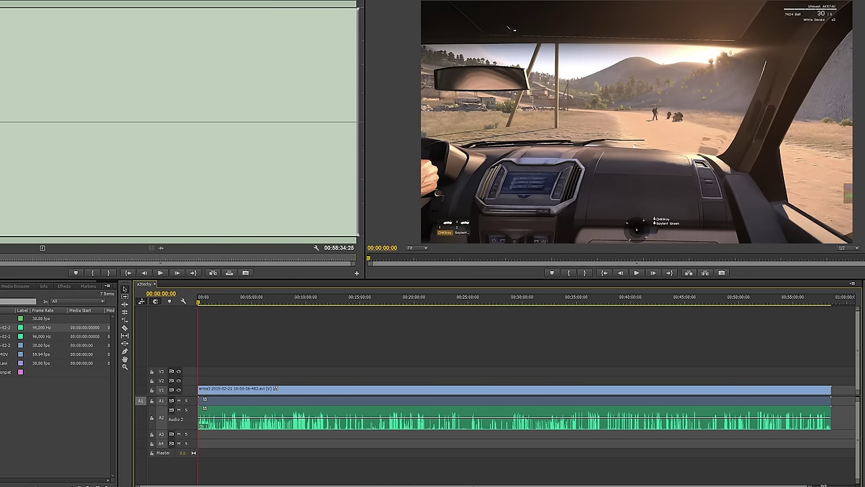
# Load the gameplay footage into the source monitor and show an earlier moment of it
pyautogui.hotkey('shift', '5')
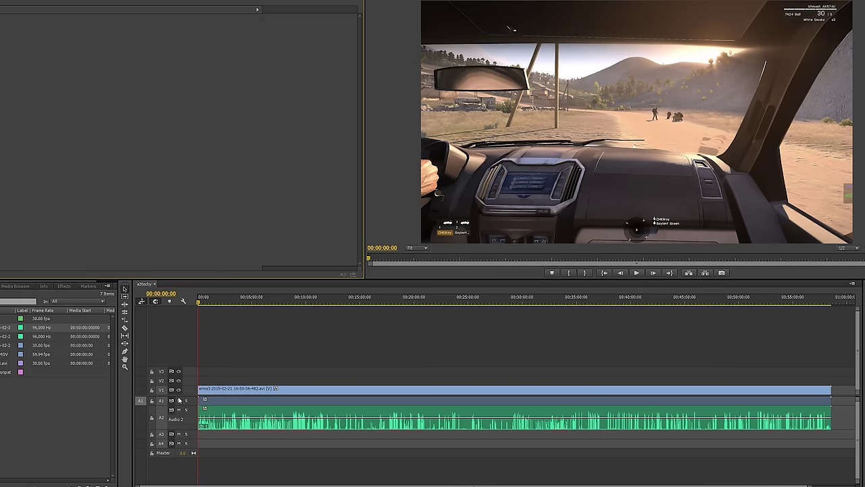
pyautogui.click(218, 343)
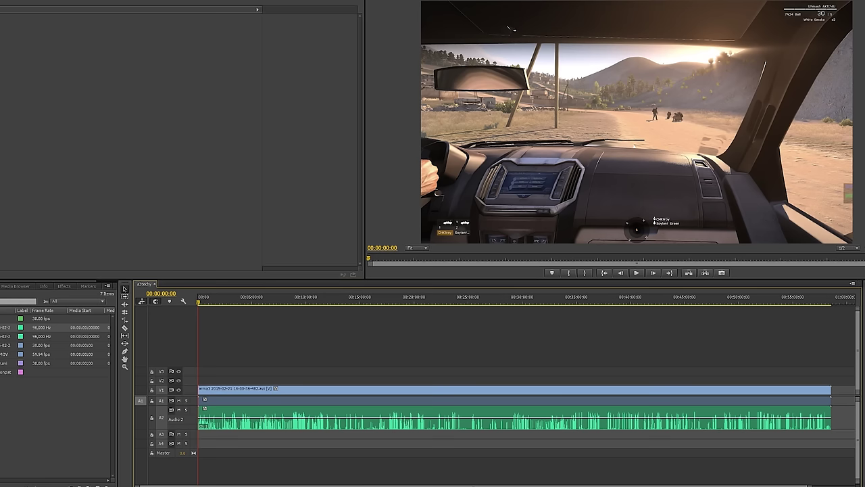
pyautogui.doubleClick(41, 345)
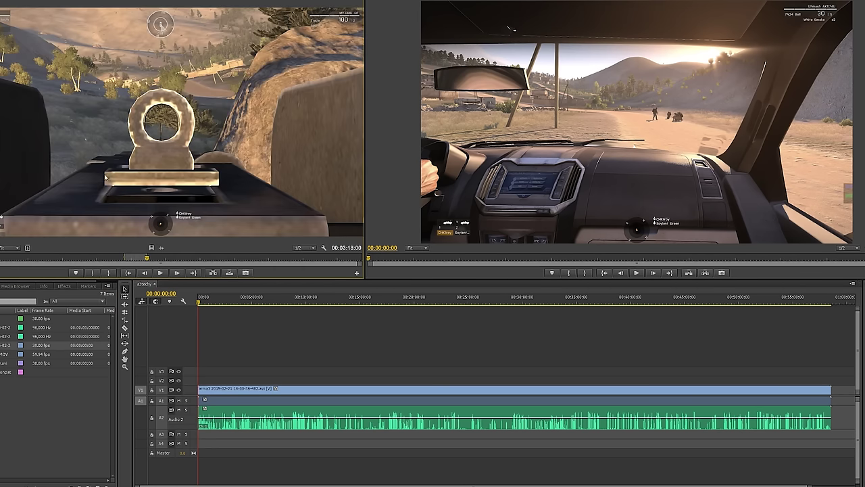
pyautogui.click(63, 257)
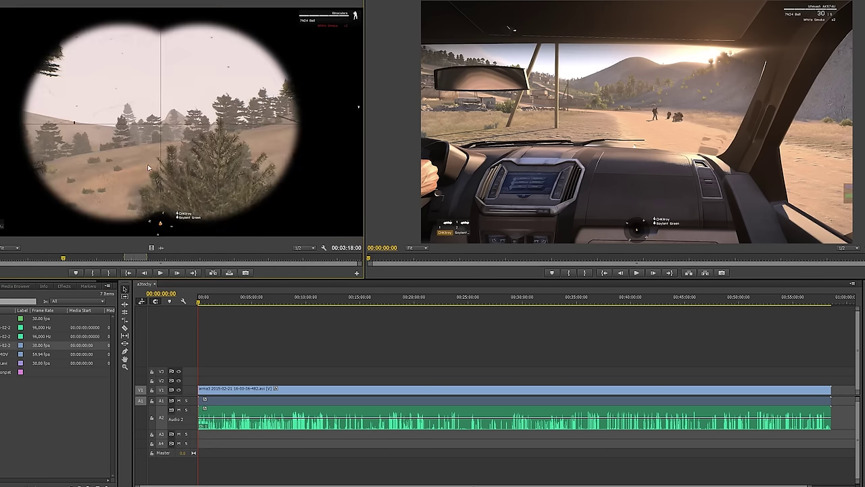
pyautogui.click(233, 359)
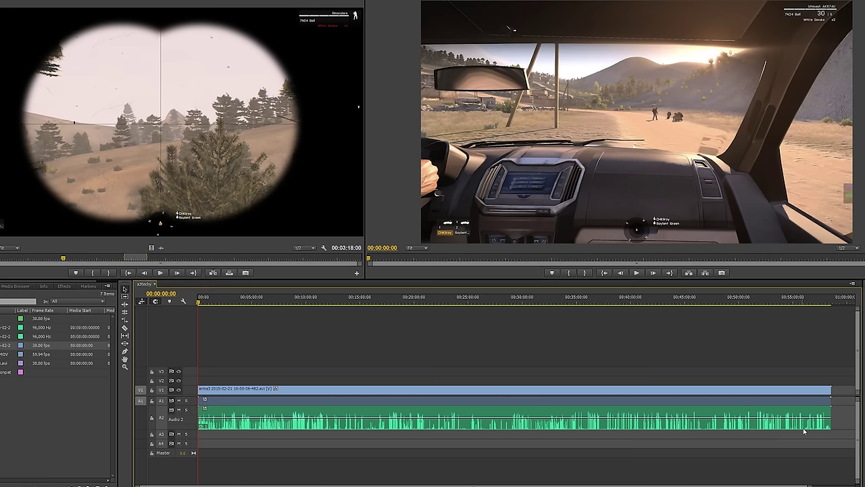
# Inspect the first three minutes of the processed voice waveform on Audio 2 up close
pyautogui.press('=')
pyautogui.press('=')
pyautogui.press('=')
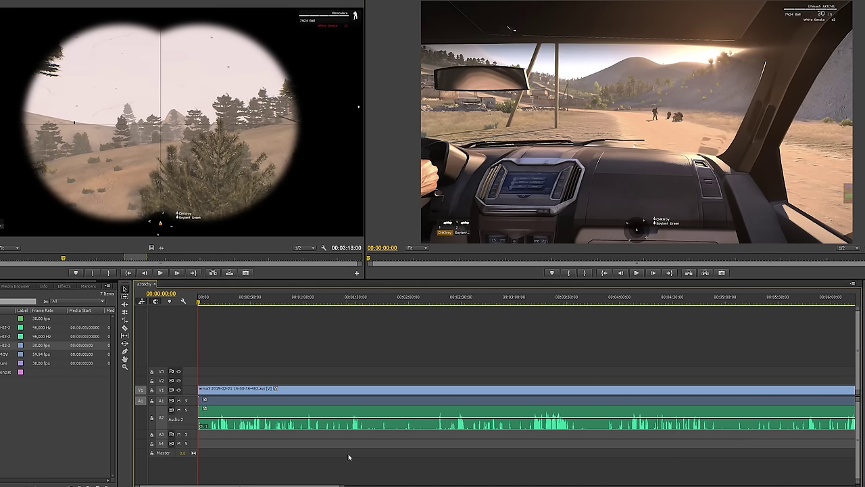
pyautogui.press('=')
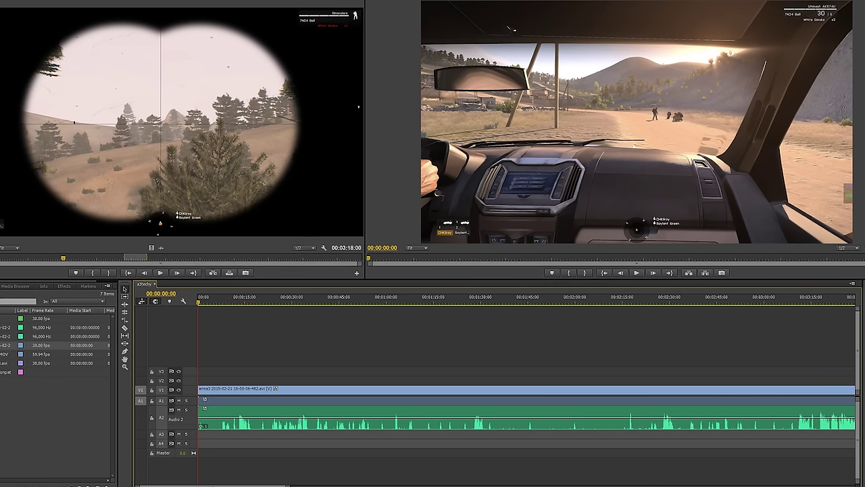
pyautogui.hotkey('shift', '5')
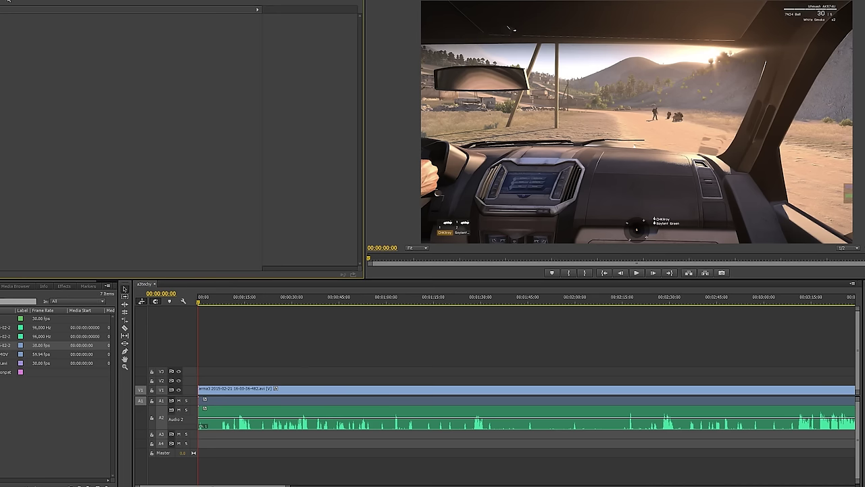
pyautogui.hotkey('shift', '2')
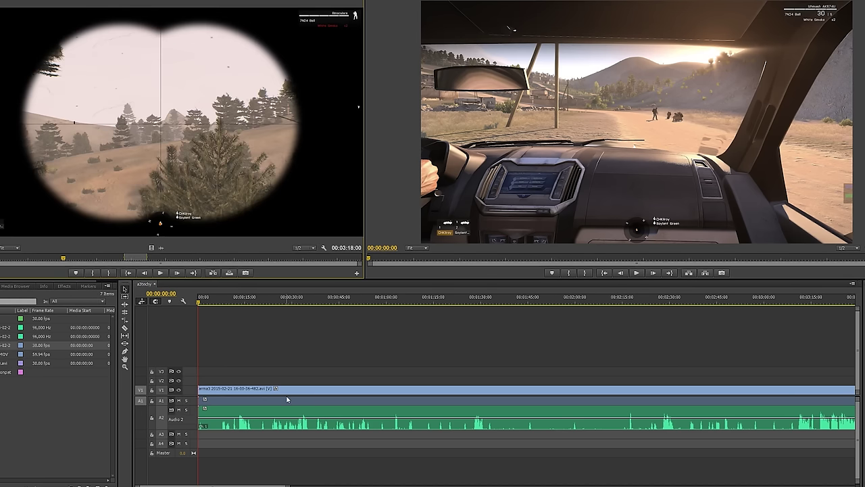
# Select the voice clip on Audio 2 and the gameplay clip in turn, finishing with the voice clip selected
pyautogui.click(268, 418)
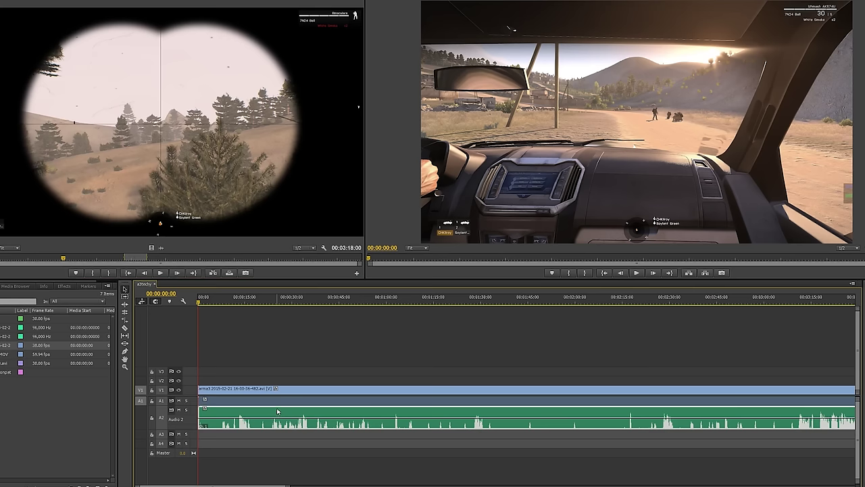
pyautogui.moveTo(274, 418)
pyautogui.mouseDown()
pyautogui.moveTo(269, 404)
pyautogui.moveTo(270, 413)
pyautogui.mouseUp()
pyautogui.click(238, 404)
pyautogui.click(238, 404)
pyautogui.click(242, 404)
pyautogui.click(246, 404)
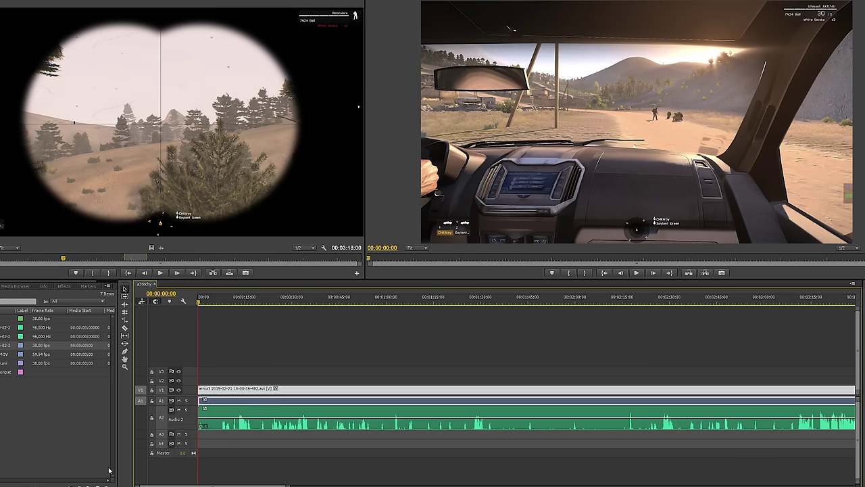
pyautogui.click(257, 410)
pyautogui.click(258, 411)
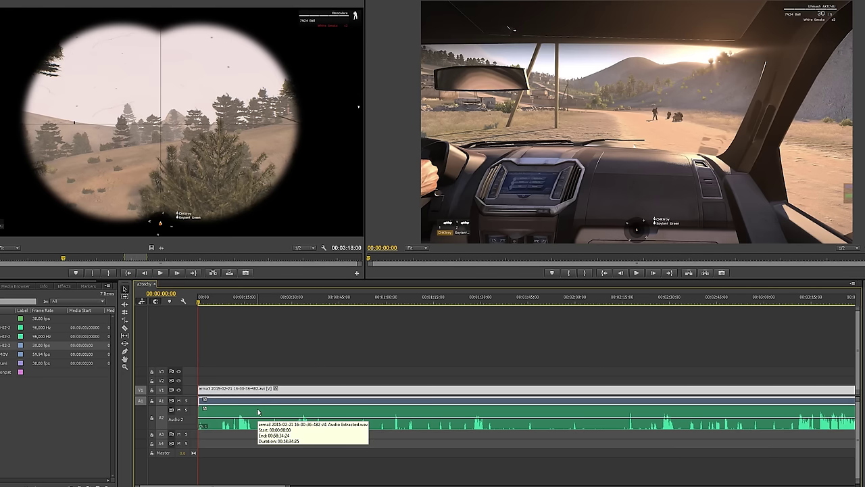
pyautogui.click(288, 367)
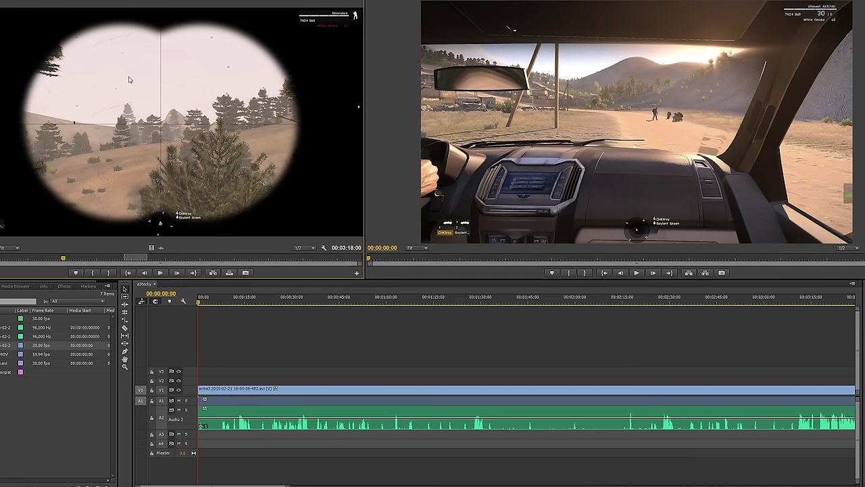
pyautogui.click(248, 395)
pyautogui.click(256, 363)
pyautogui.click(236, 408)
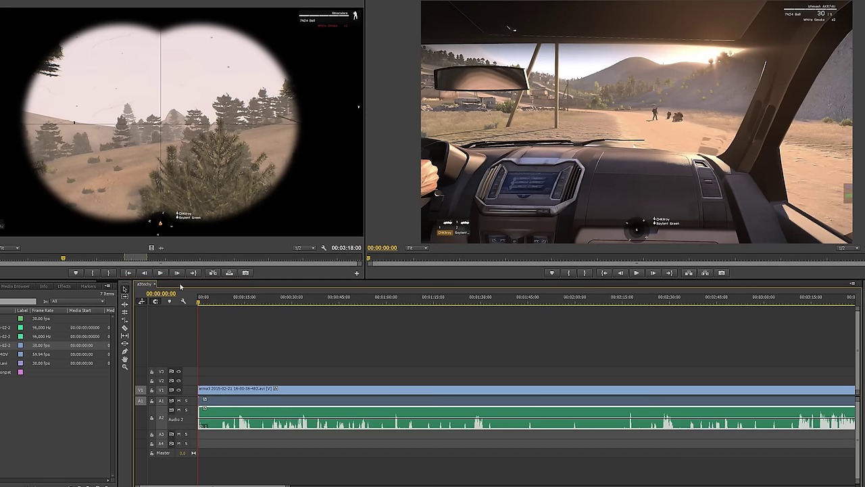
# Scrub the source footage further back and play the sequence from its start to about 10 seconds
pyautogui.moveTo(87, 258); pyautogui.dragTo(23, 260)
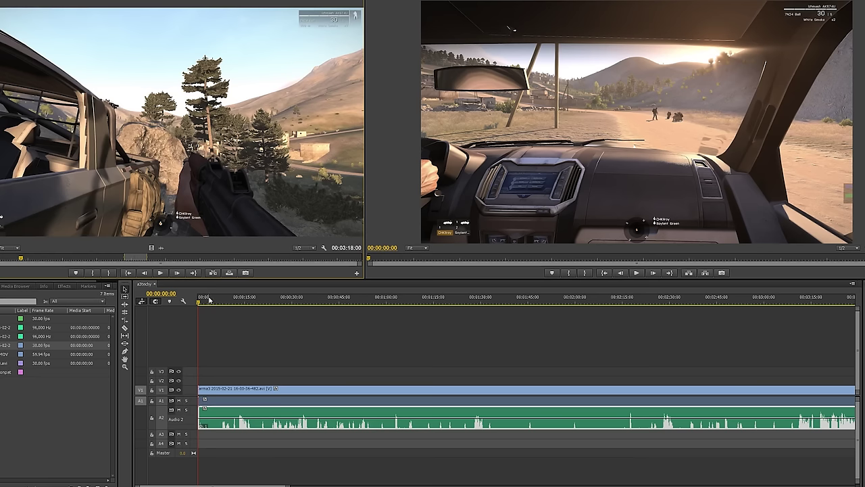
pyautogui.press('space')
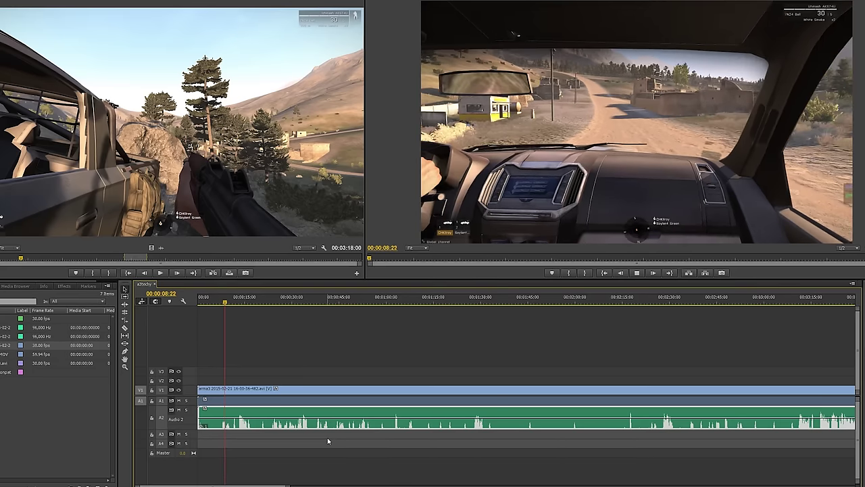
pyautogui.press('space')
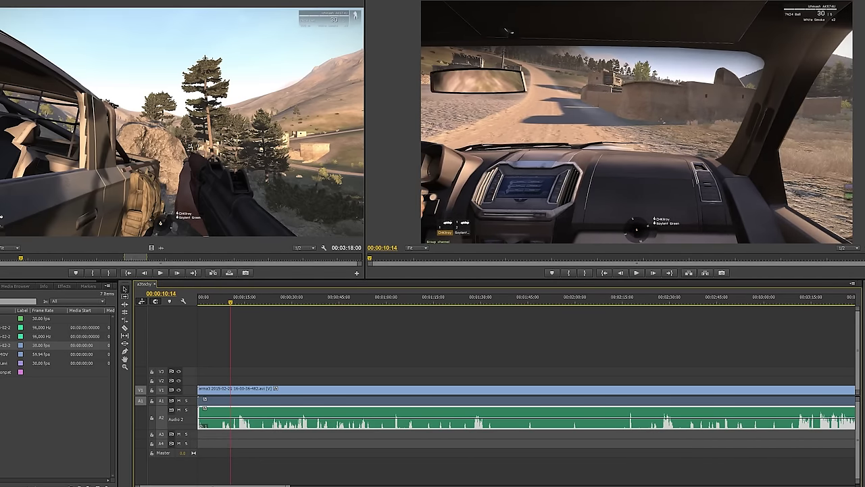
# Show the whole sequence and check the footage at about 25:02, 20:04 and 18:35
pyautogui.moveTo(290, 485); pyautogui.dragTo(787, 485)
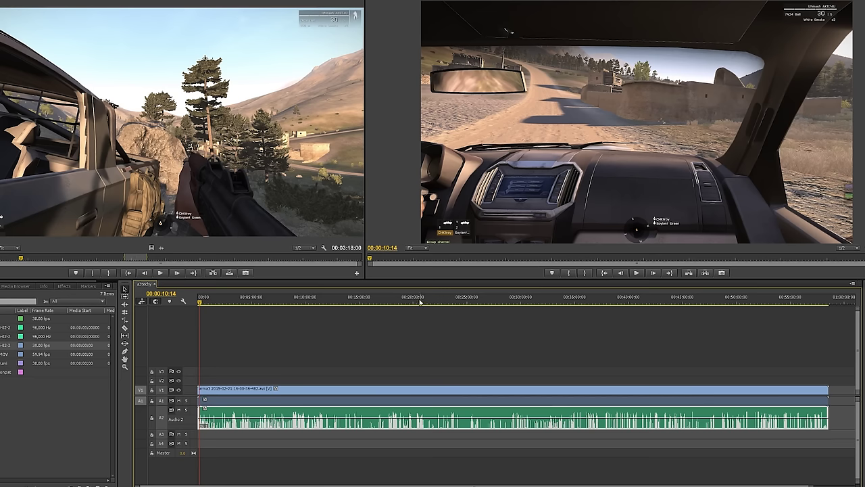
pyautogui.click(469, 301)
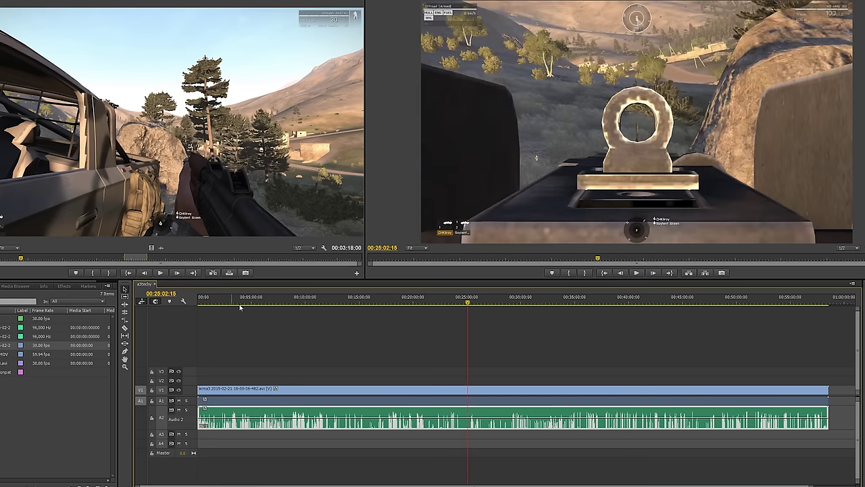
pyautogui.click(415, 301)
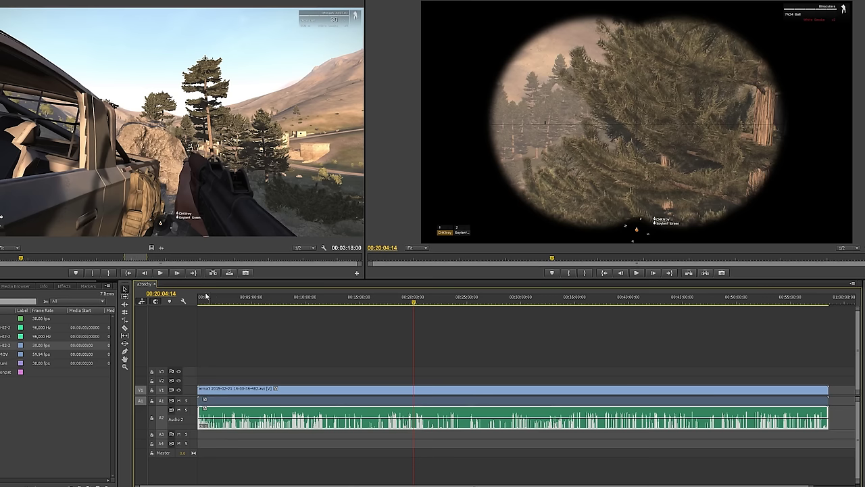
pyautogui.click(398, 301)
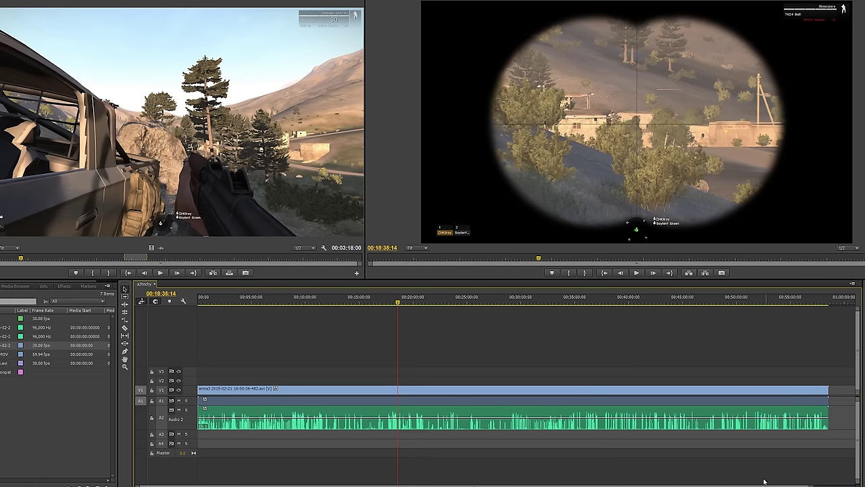
# Split the gameplay and voice clips at 00:06:59:02 and delete everything before the cut
pyautogui.press('=')
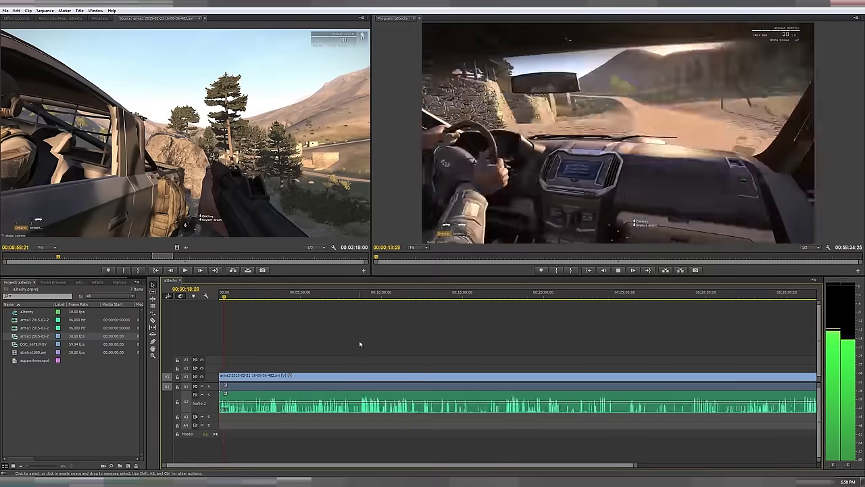
pyautogui.moveTo(413, 342); pyautogui.dragTo(554, 304)
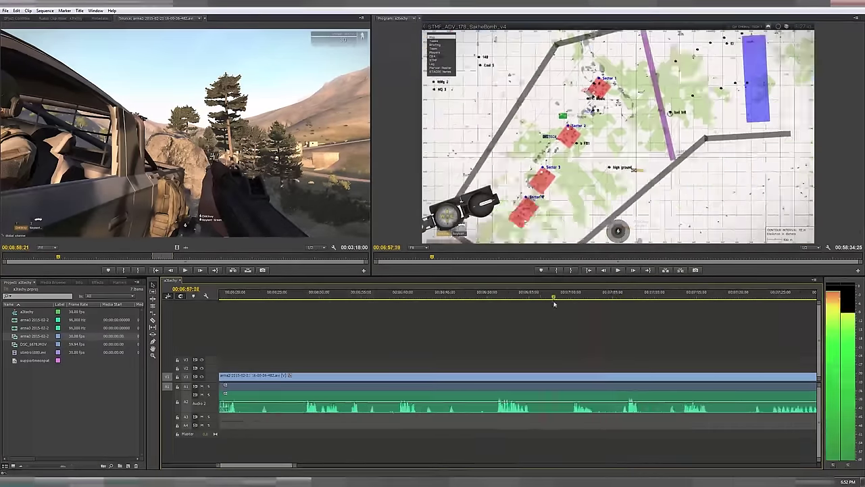
pyautogui.press('-')
pyautogui.click(338, 376)
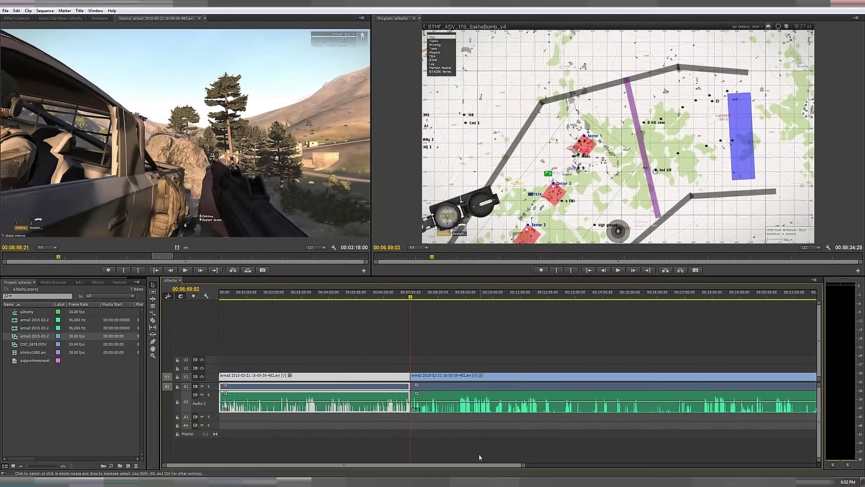
pyautogui.press('Delete')
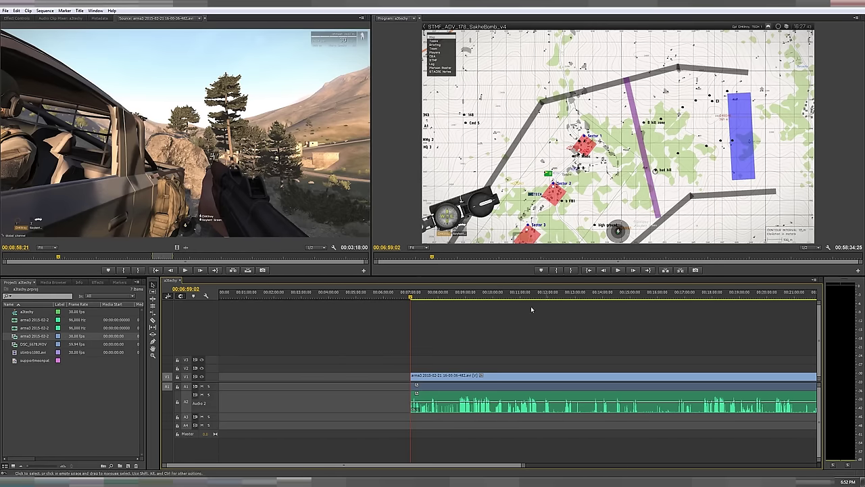
# Play the footage from its new start at 00:06:59:02, and examine the cut clips around 00:52:31:00
pyautogui.moveTo(517, 462); pyautogui.dragTo(285, 466)
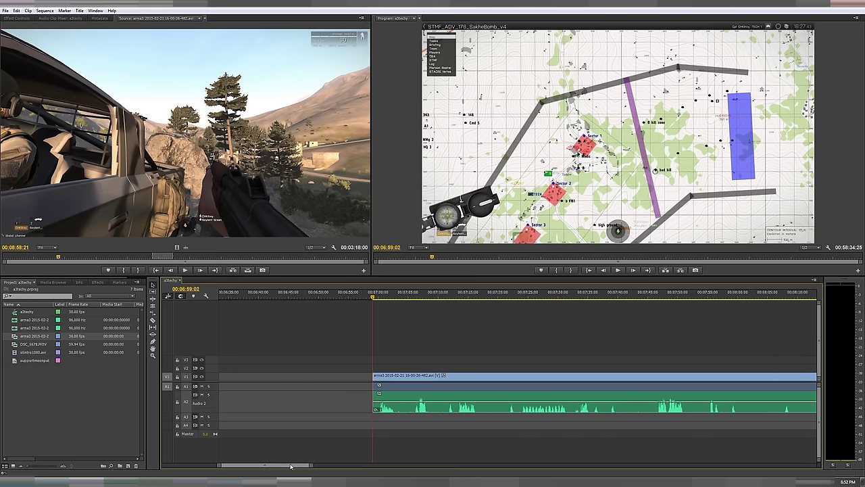
pyautogui.press('space')
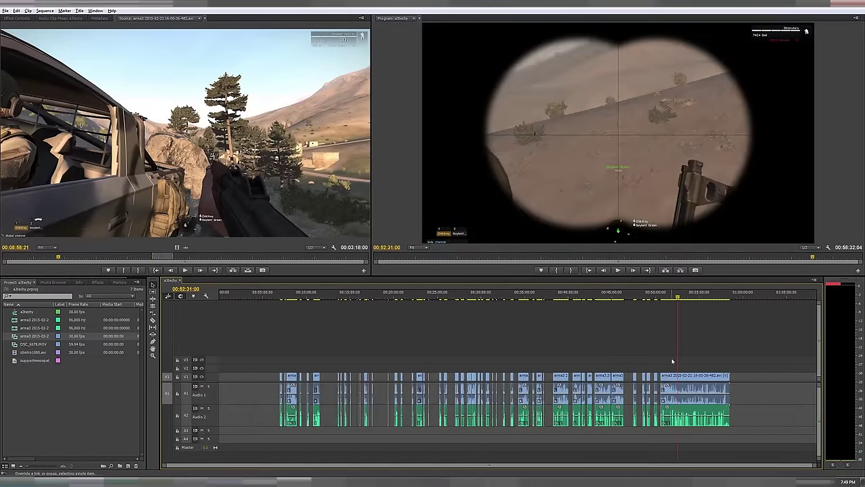
pyautogui.scroll(3, 672, 362)
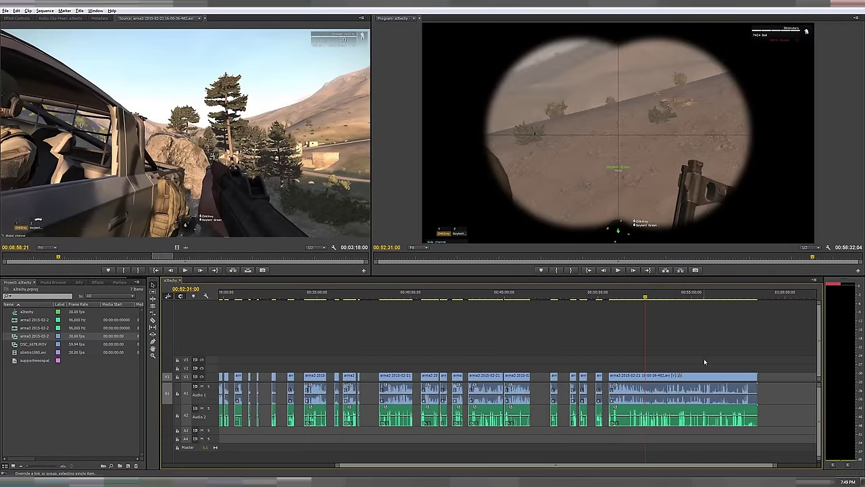
pyautogui.scroll(-3, 696, 365)
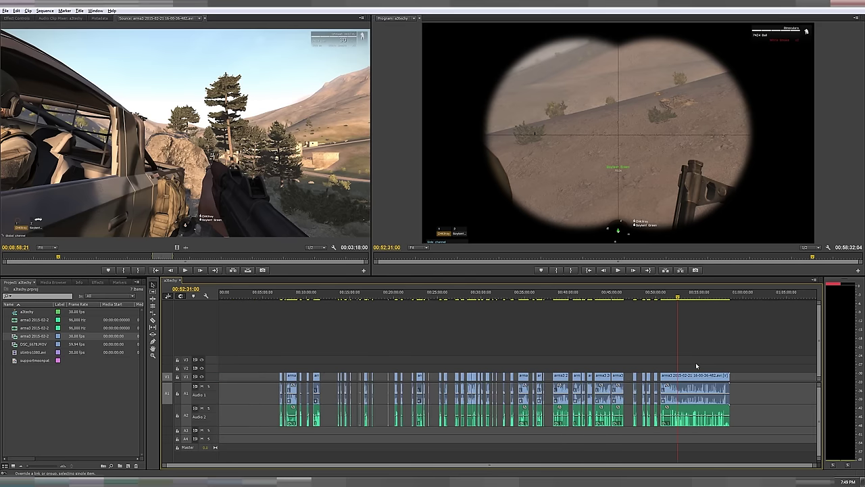
# Close the gaps between the remaining gameplay and voice clips so they run back to back from the sequence start
pyautogui.scroll(1, 479, 385)
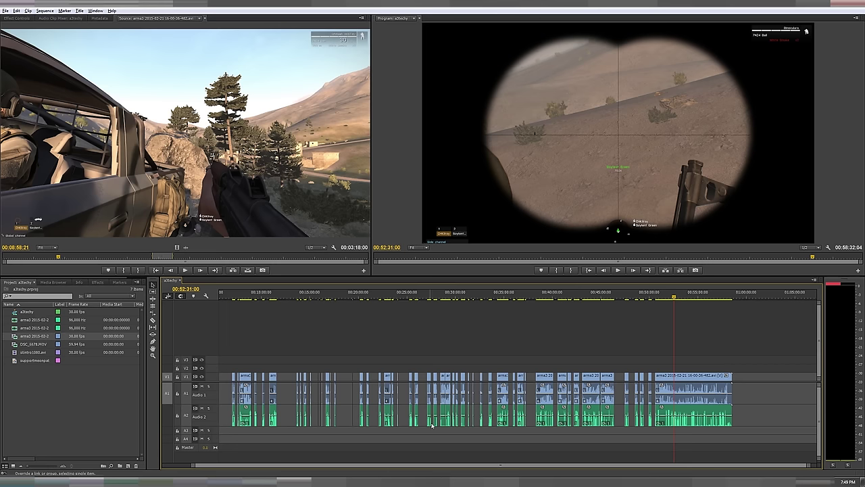
pyautogui.press('alt')
pyautogui.moveTo(261, 380); pyautogui.dragTo(406, 380)
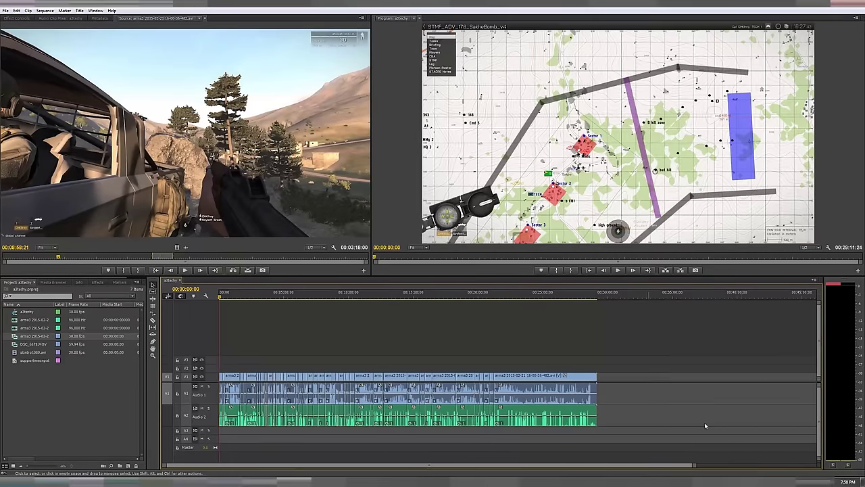
# Check the whole joined sequence, and play its opening up to about 25 seconds
pyautogui.moveTo(694, 465); pyautogui.dragTo(784, 464)
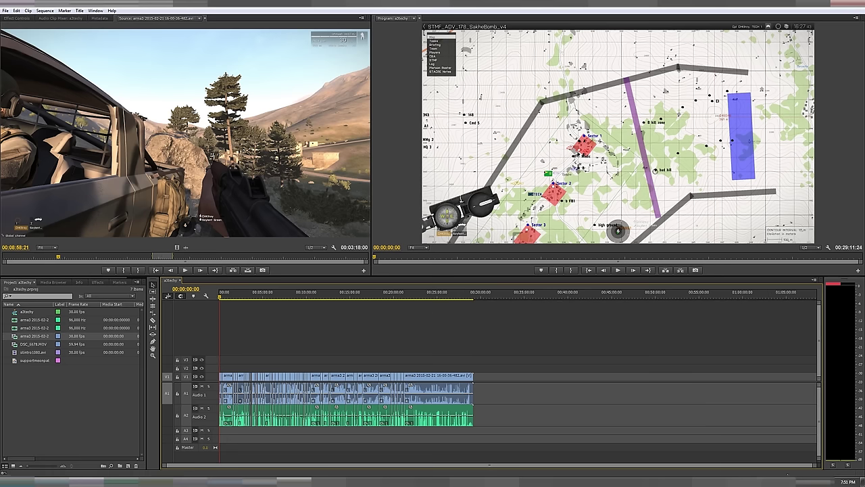
pyautogui.moveTo(815, 467); pyautogui.dragTo(228, 466)
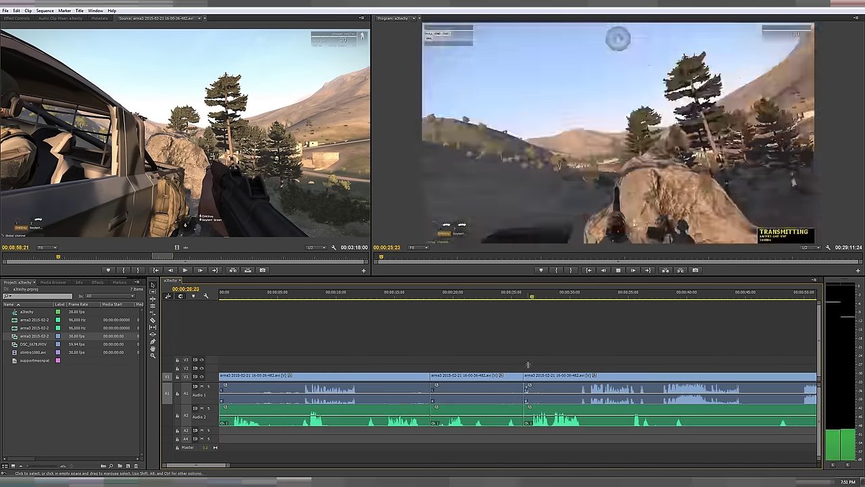
pyautogui.moveTo(532, 293); pyautogui.dragTo(616, 297)
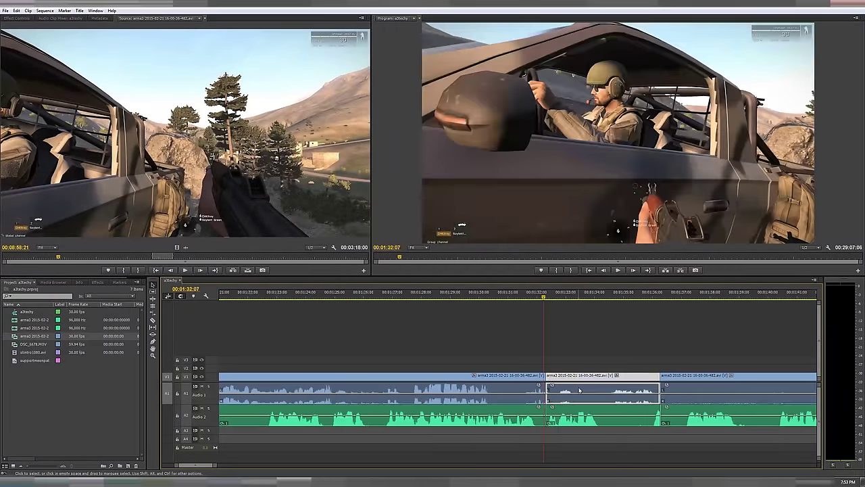
# Unlink the short clip starting just after 00:01:32:07 and review its sound between about 00:01:32:28 and 00:01:34:24
pyautogui.rightClick(582, 388)
pyautogui.click(603, 178)
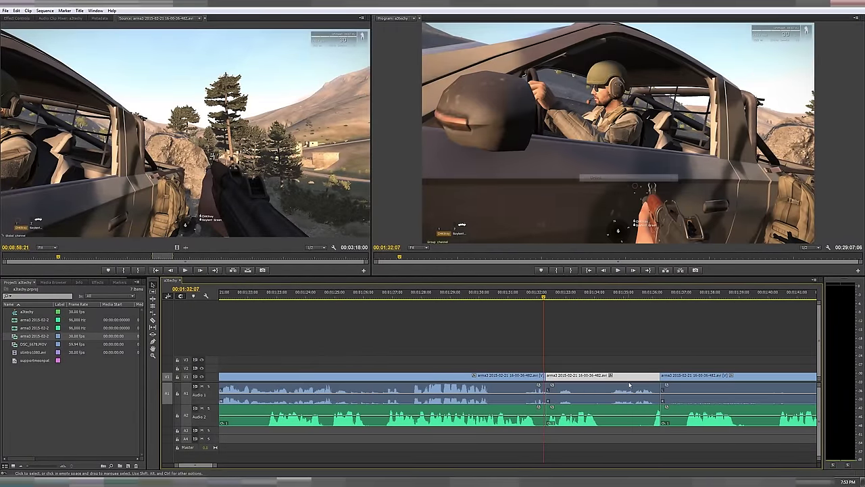
pyautogui.moveTo(613, 299); pyautogui.dragTo(618, 300)
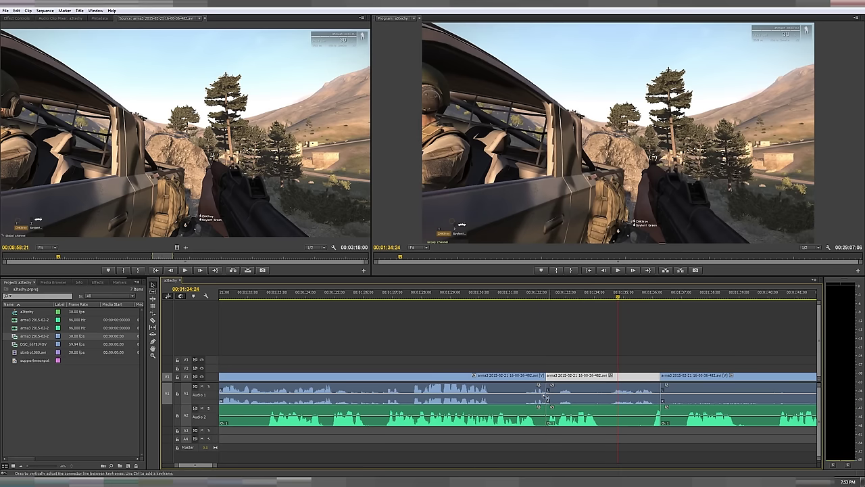
pyautogui.click(580, 298)
pyautogui.press('j')
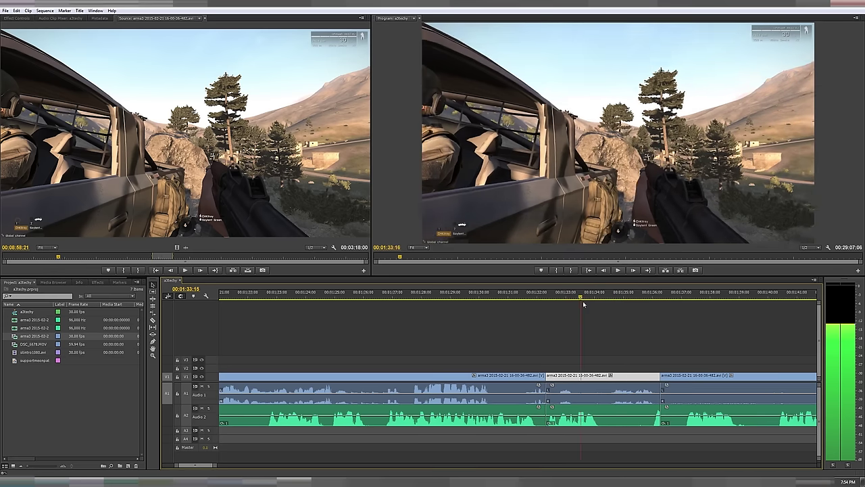
pyautogui.press('k')
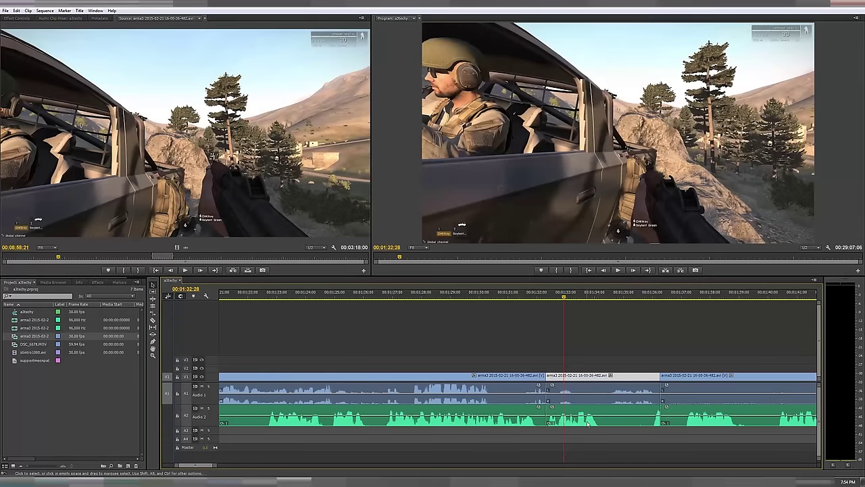
# Delete the unlinked clip's video and its voice segment on Audio 2, keeping only the gameplay audio
pyautogui.press('Delete')
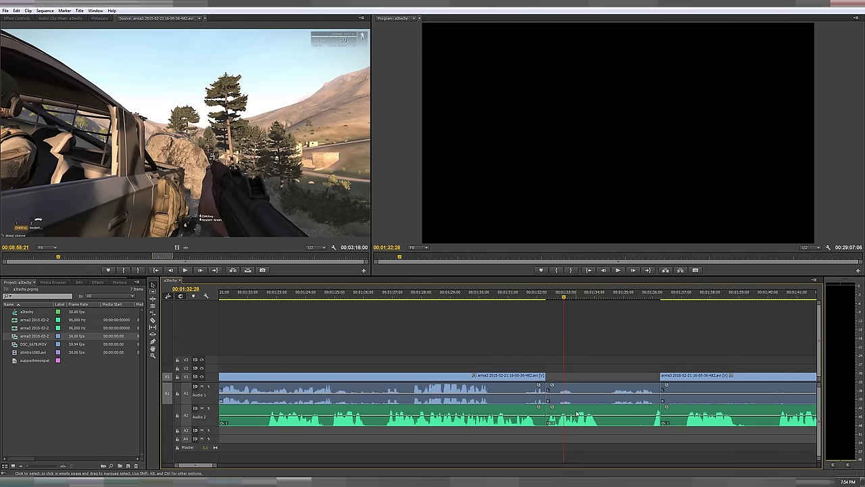
pyautogui.click(577, 418)
pyautogui.press('Delete')
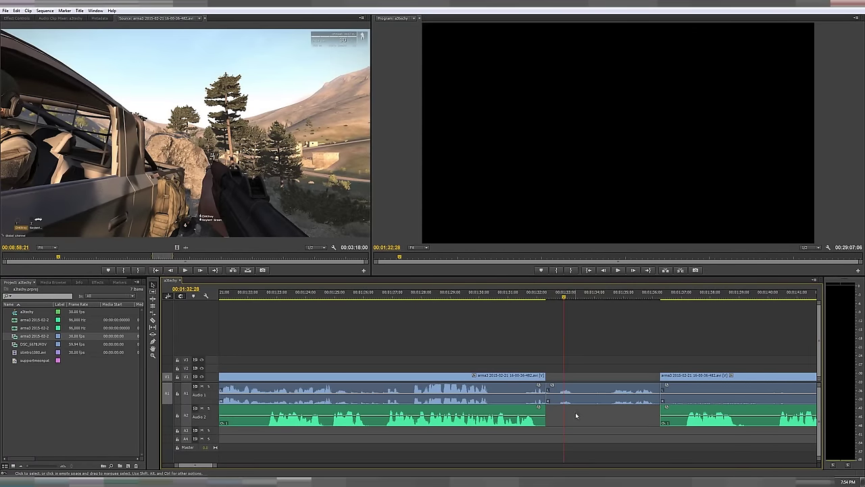
# Unlink the preceding clip, extend its video to about 00:01:34:24, and move the trimmed gameplay audio earlier to start at about 00:01:31:08
pyautogui.rightClick(541, 376)
pyautogui.click(572, 168)
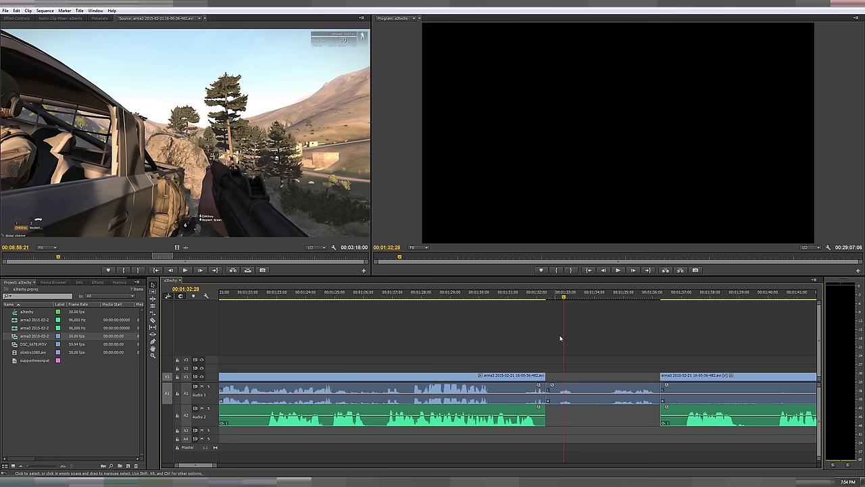
pyautogui.moveTo(545, 376); pyautogui.dragTo(619, 376)
pyautogui.click(533, 390)
pyautogui.moveTo(533, 390)
pyautogui.mouseDown()
pyautogui.moveTo(503, 390)
pyautogui.moveTo(605, 393)
pyautogui.moveTo(542, 392)
pyautogui.mouseUp()
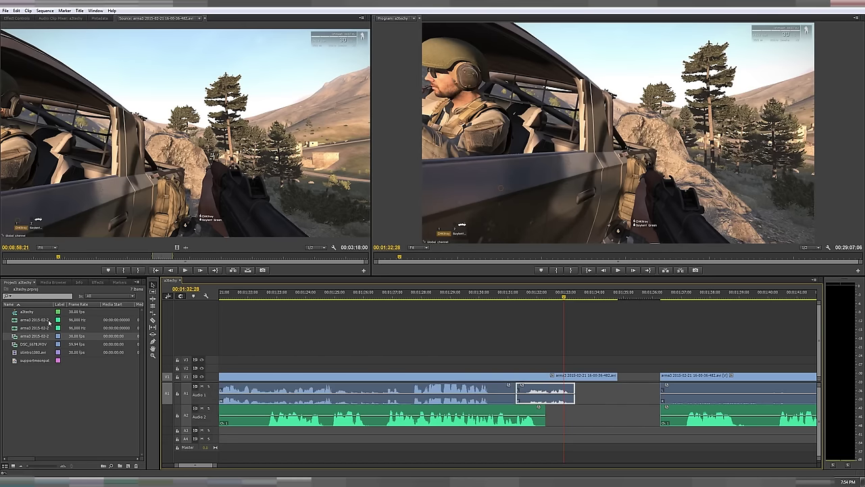
# Apply the Constant Power fade across the join between the two gameplay audio clips on Audio 1
pyautogui.click(95, 282)
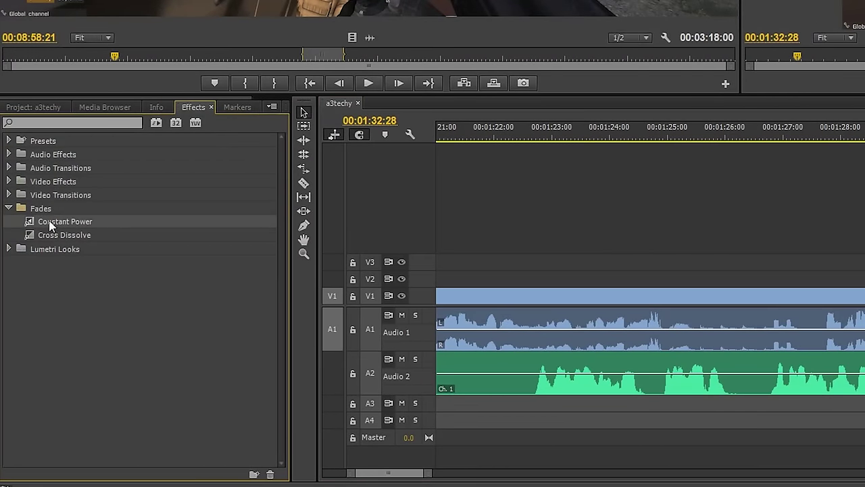
pyautogui.click(61, 235)
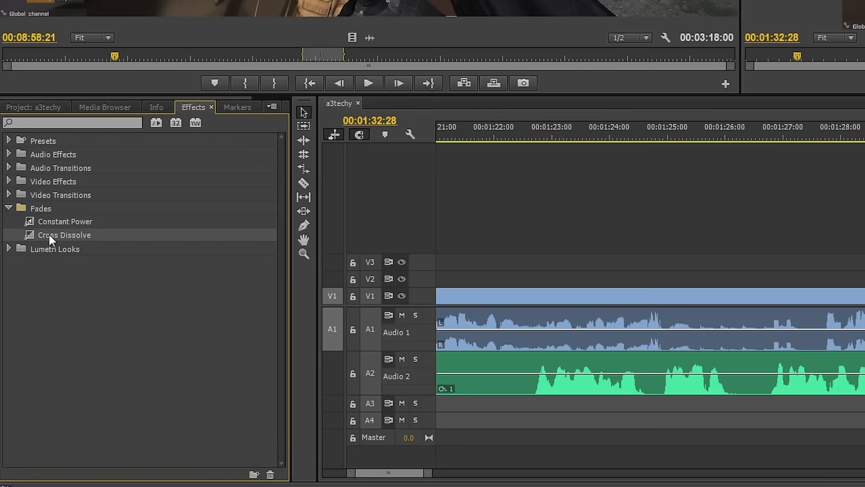
pyautogui.click(50, 225)
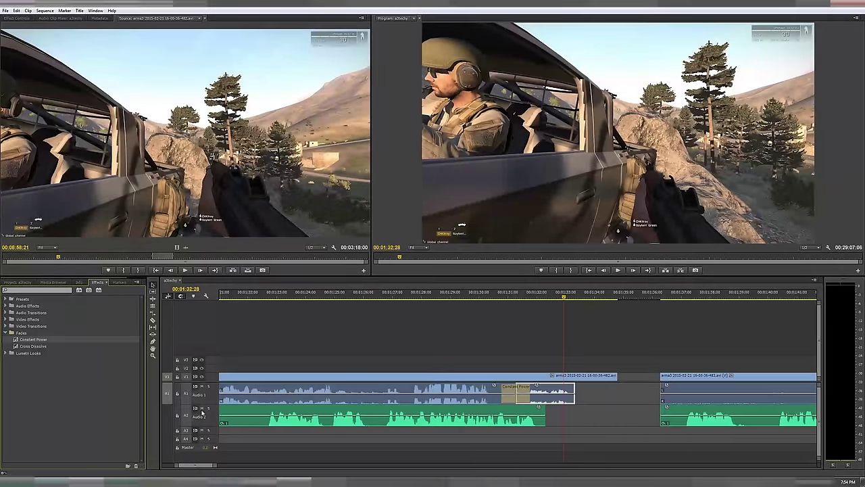
# Mute Audio 2 and play the crossfade from 00:01:30:18 to 00:01:33:26
pyautogui.click(202, 408)
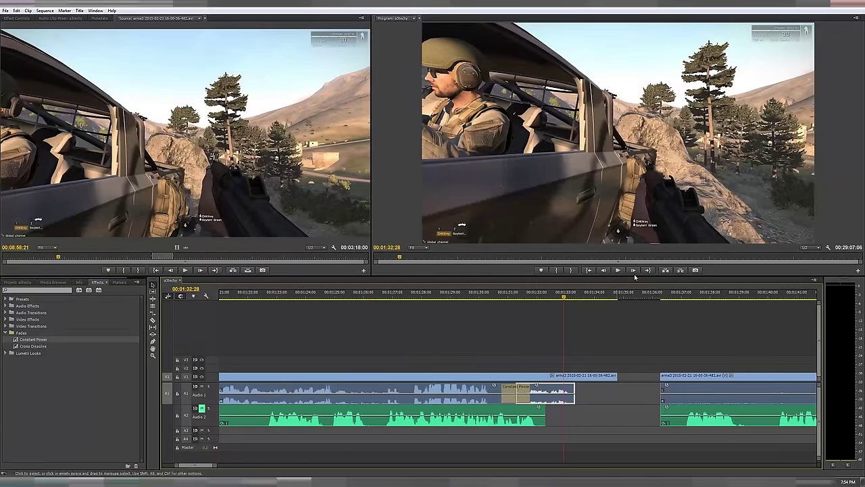
pyautogui.click(497, 298)
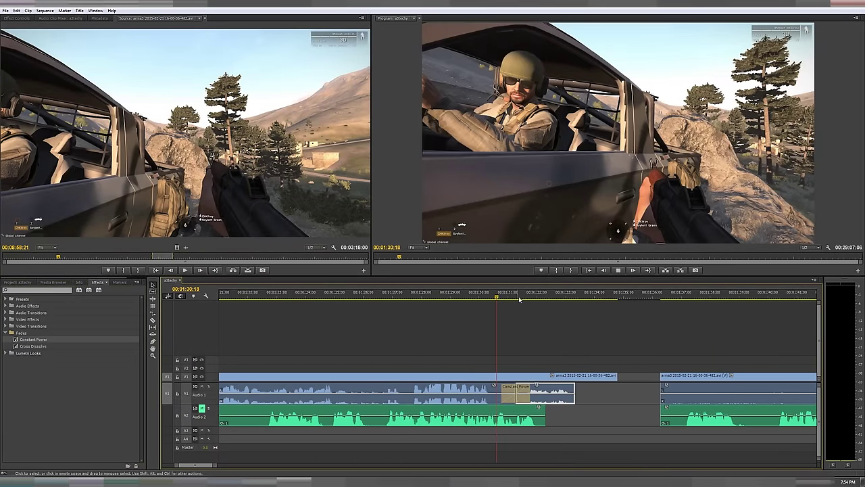
pyautogui.press('space')
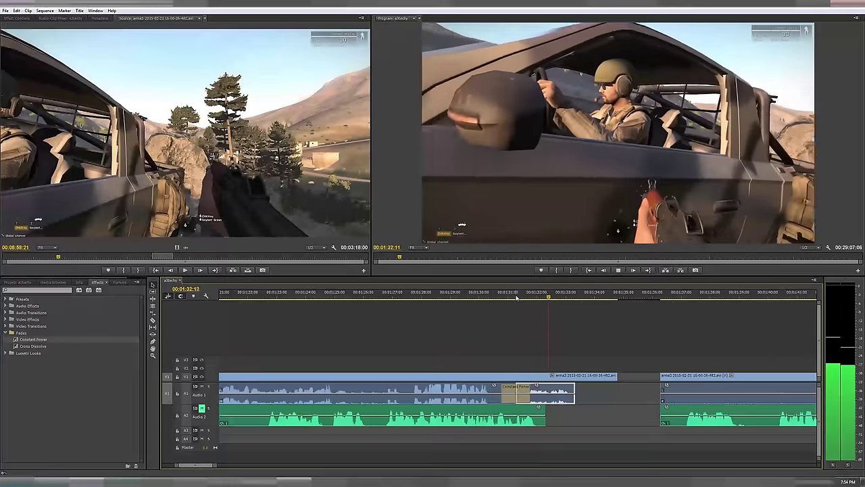
pyautogui.press('space')
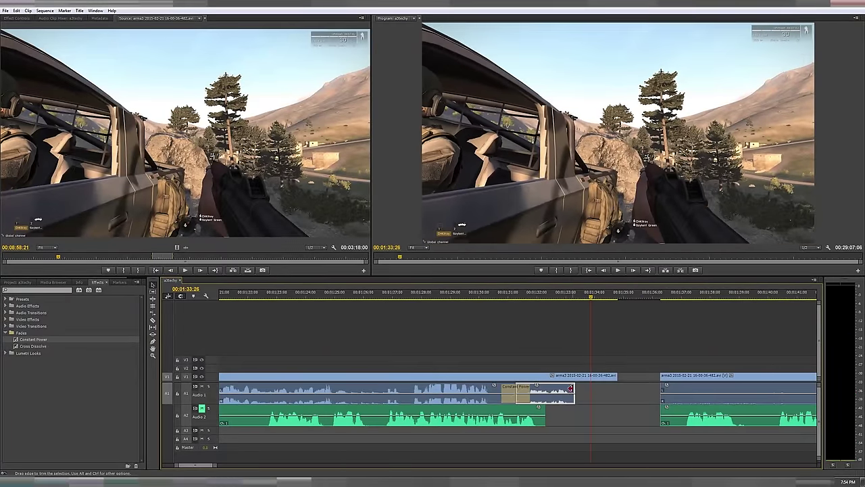
# Extend the short gameplay audio clip to about 00:01:33:16 and trim the extended video to the same end point
pyautogui.moveTo(570, 388)
pyautogui.mouseDown()
pyautogui.moveTo(588, 391)
pyautogui.moveTo(580, 391)
pyautogui.mouseUp()
pyautogui.click(543, 296)
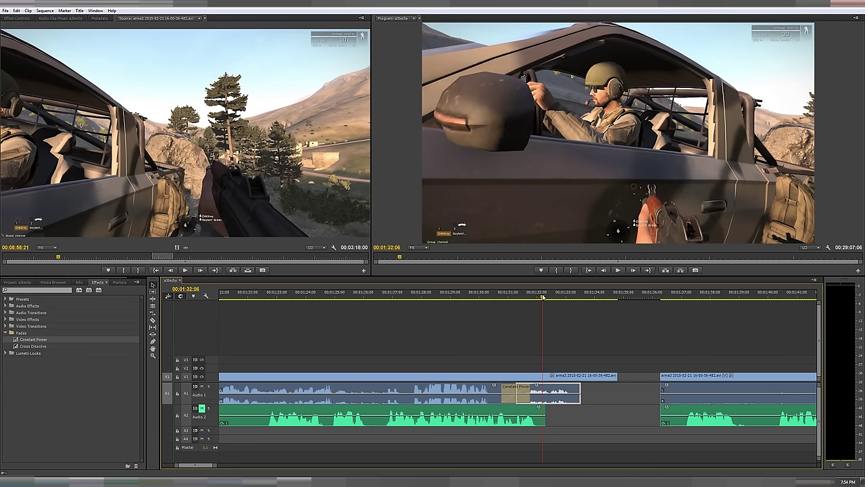
pyautogui.press('space')
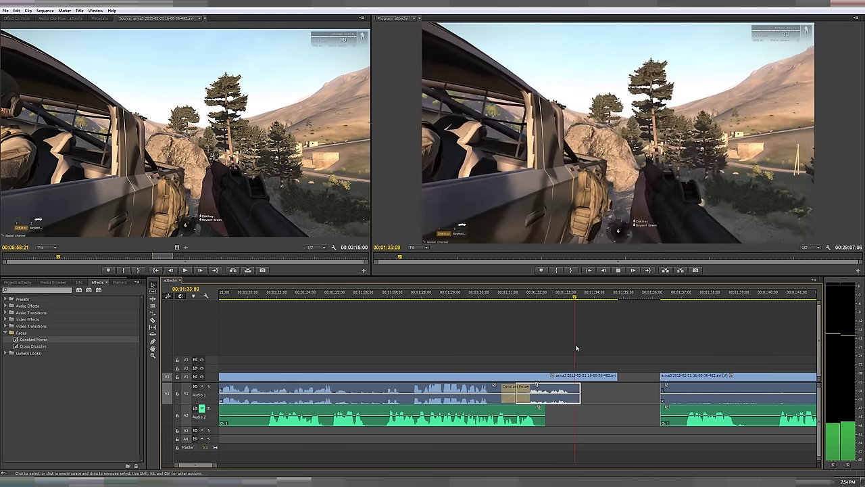
pyautogui.moveTo(617, 376); pyautogui.dragTo(580, 376)
# Play the crossfade from 00:01:29:20 with the voice track muted, and again from further back with it unmuted
pyautogui.click(470, 292)
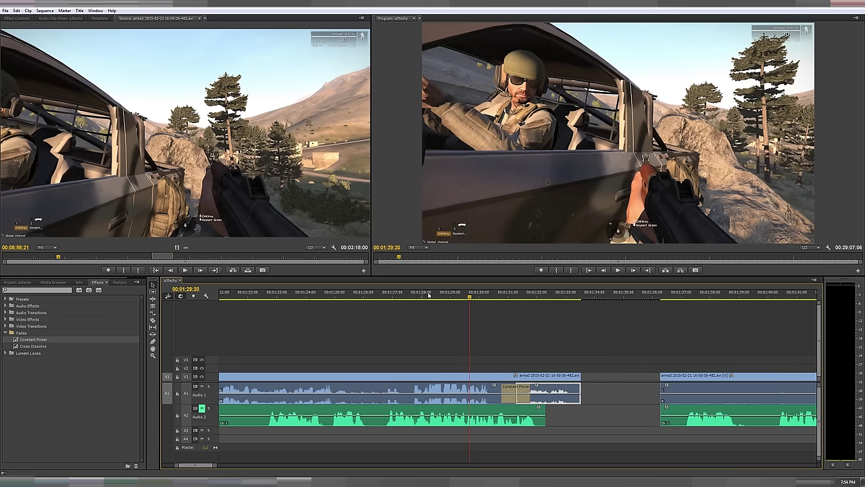
pyautogui.press('space')
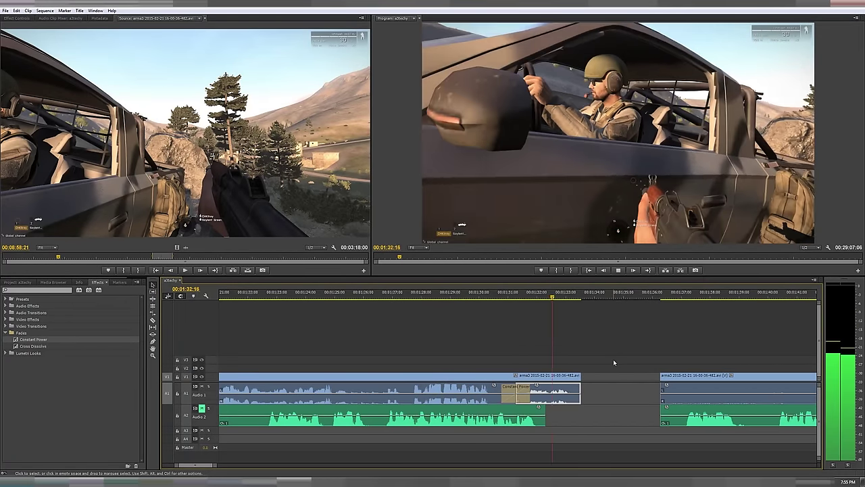
pyautogui.press('space')
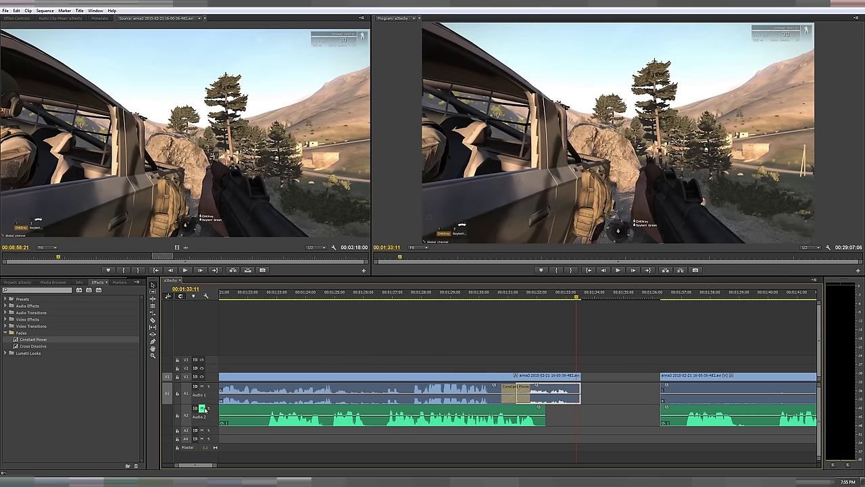
pyautogui.click(388, 295)
pyautogui.press('space')
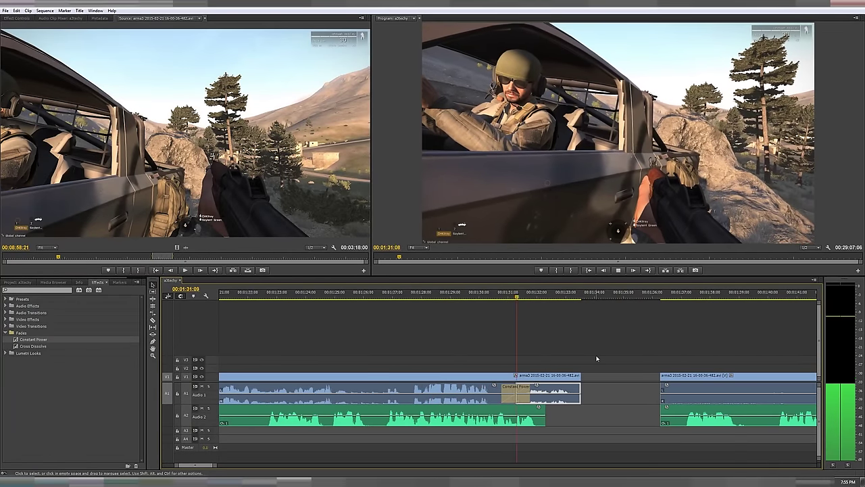
pyautogui.press('space')
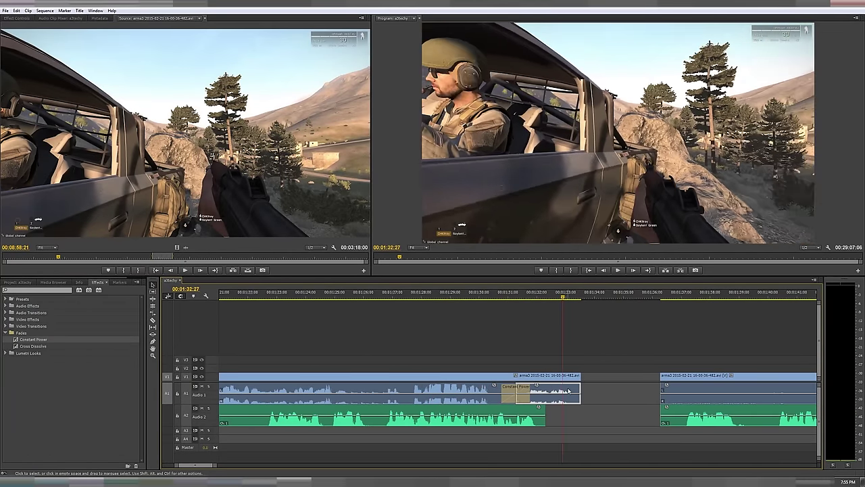
# Move the short gameplay audio clip slightly later, closing the gap before it, and reapply Constant Power across the join
pyautogui.moveTo(571, 390); pyautogui.dragTo(579, 392)
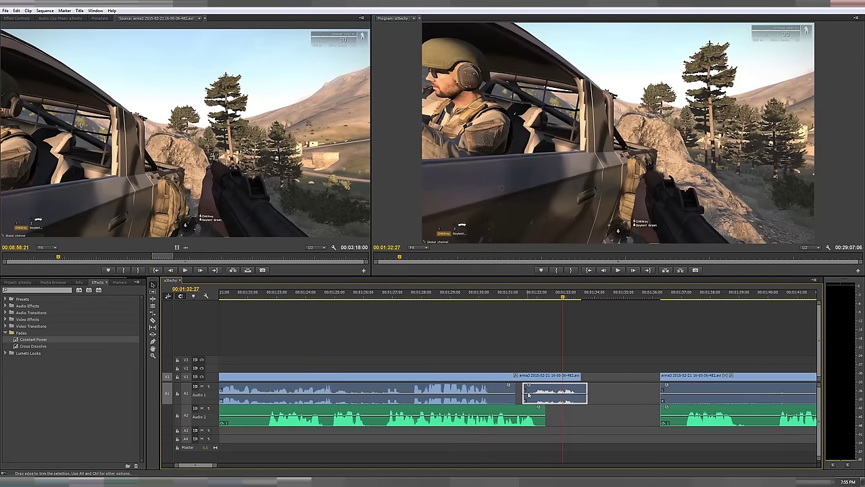
pyautogui.moveTo(526, 391); pyautogui.dragTo(531, 393)
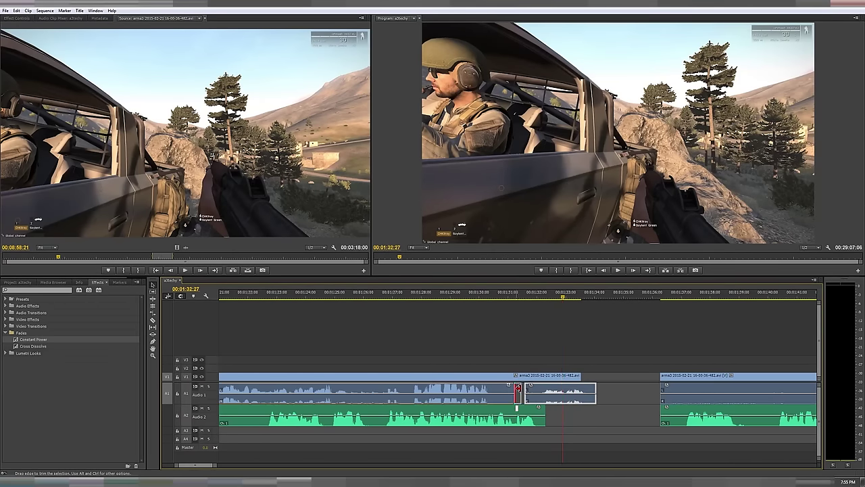
pyautogui.moveTo(21, 342); pyautogui.dragTo(532, 391)
# Play the repositioned crossfade and replay it from about 00:01:31:02 with Audio 2 muted
pyautogui.click(487, 293)
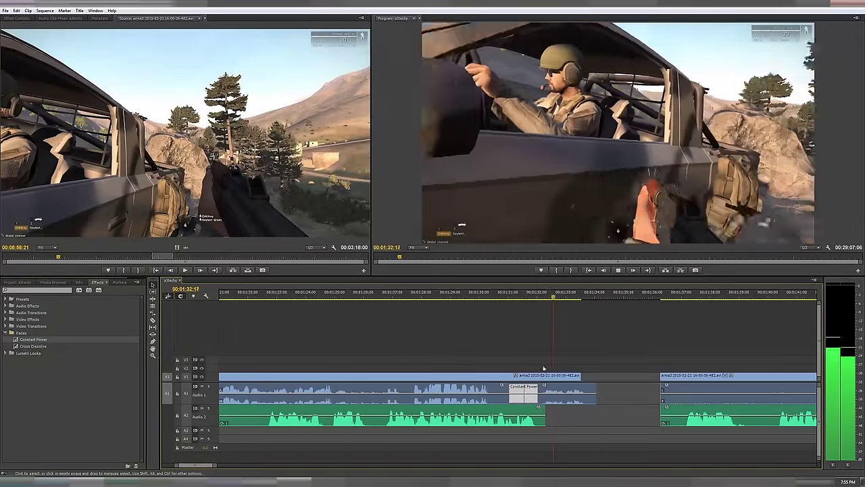
pyautogui.press('space')
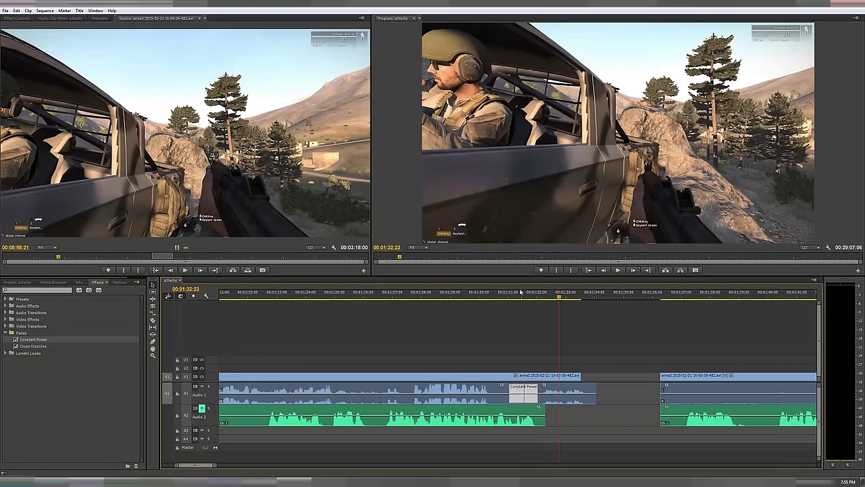
pyautogui.click(510, 295)
pyautogui.press('space')
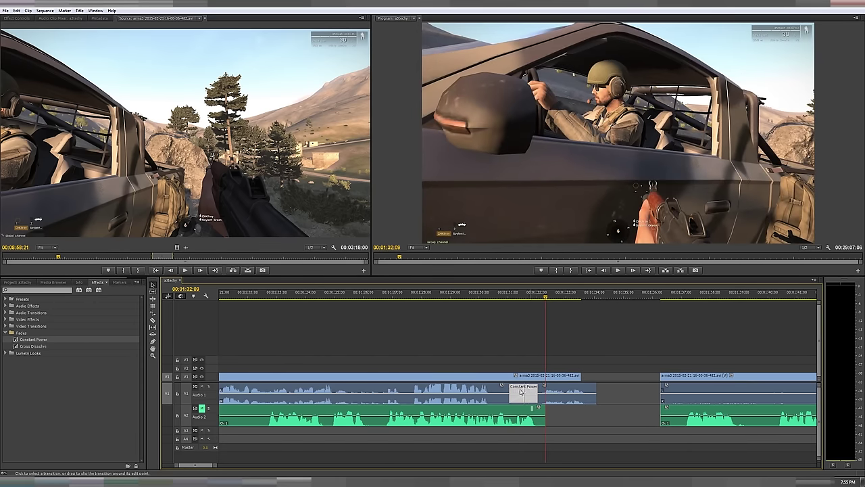
# Shift the Constant Power transition earlier so it ends at the audio cut, and play it from just before
pyautogui.moveTo(520, 391); pyautogui.dragTo(509, 391)
pyautogui.click(464, 391)
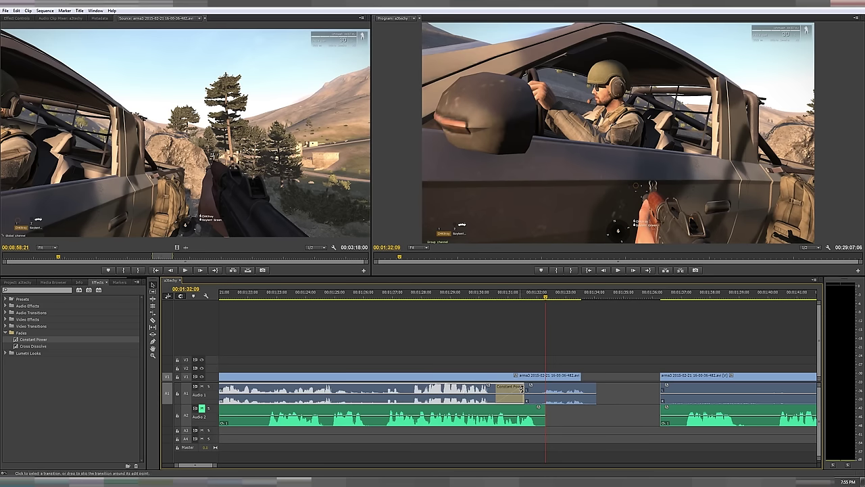
pyautogui.click(506, 391)
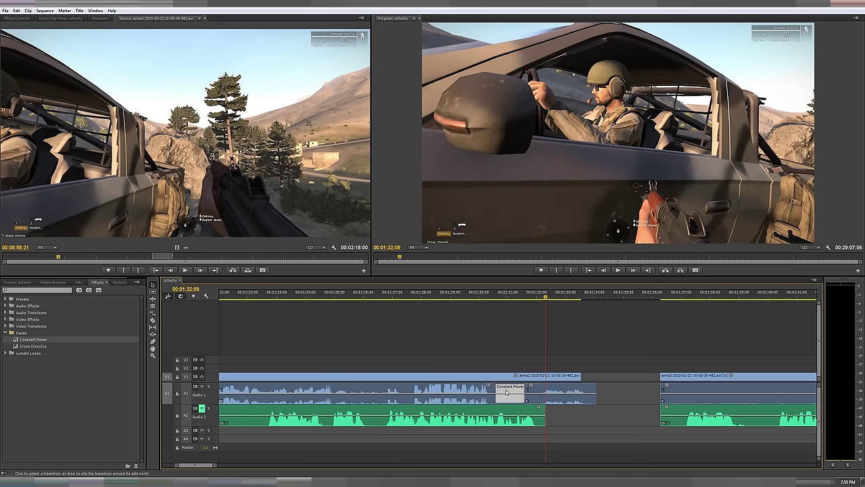
pyautogui.click(488, 293)
pyautogui.press('space')
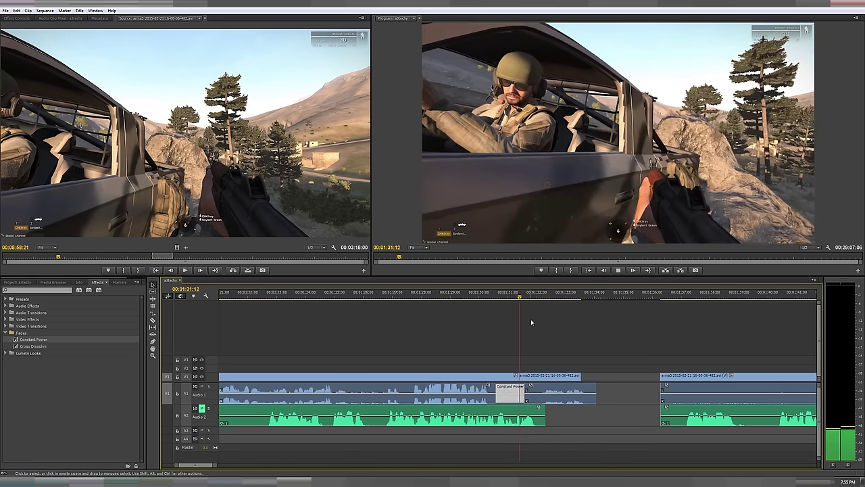
# Set the Constant Power transition's start slightly later, still ending at the audio cut, and play the join
pyautogui.press('space')
pyautogui.moveTo(502, 393); pyautogui.dragTo(519, 389)
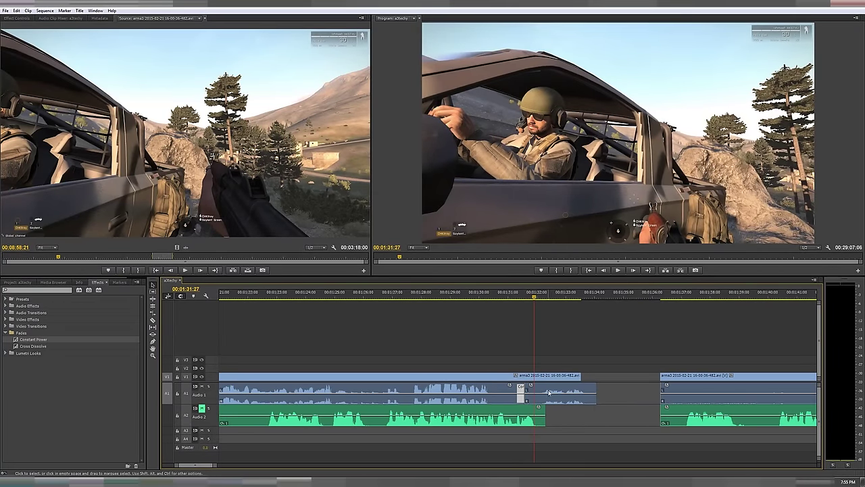
pyautogui.moveTo(518, 390); pyautogui.dragTo(508, 391)
pyautogui.click(491, 296)
pyautogui.press('space')
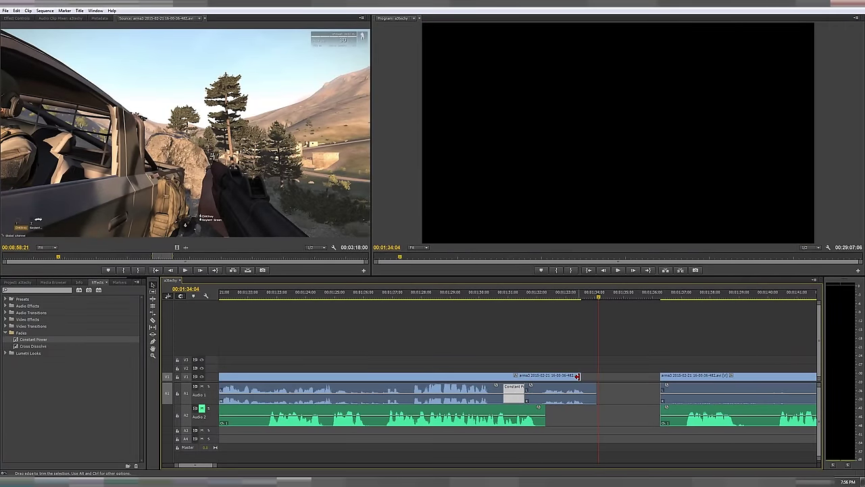
# Extend the end of the video clip to match the gameplay audio below it, and play the join with Audio 2 unmuted
pyautogui.moveTo(581, 376); pyautogui.dragTo(596, 376)
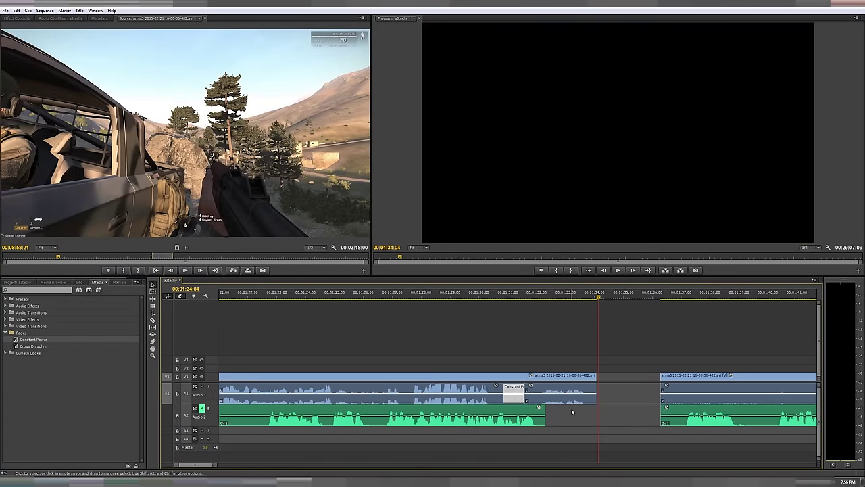
pyautogui.click(573, 412)
pyautogui.click(485, 365)
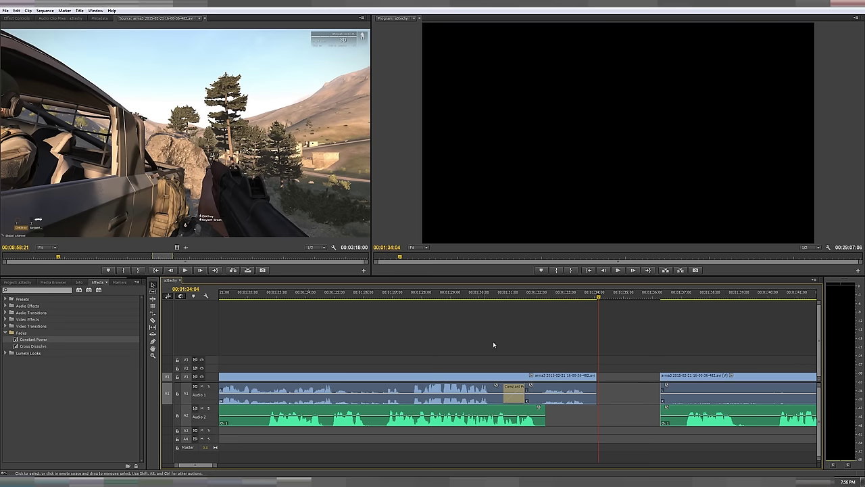
pyautogui.click(380, 295)
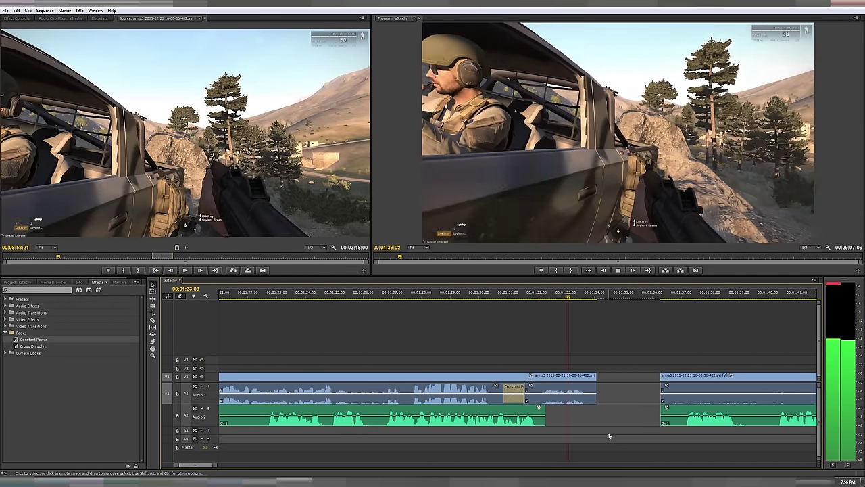
pyautogui.press('space')
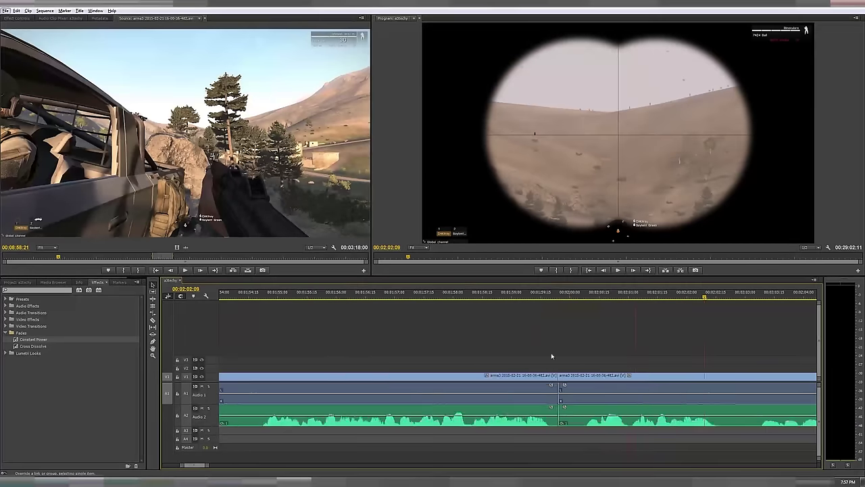
# Play through the cut just before 00:02:00:00, starting from about 00:01:58:14
pyautogui.click(563, 383)
pyautogui.rightClick(562, 383)
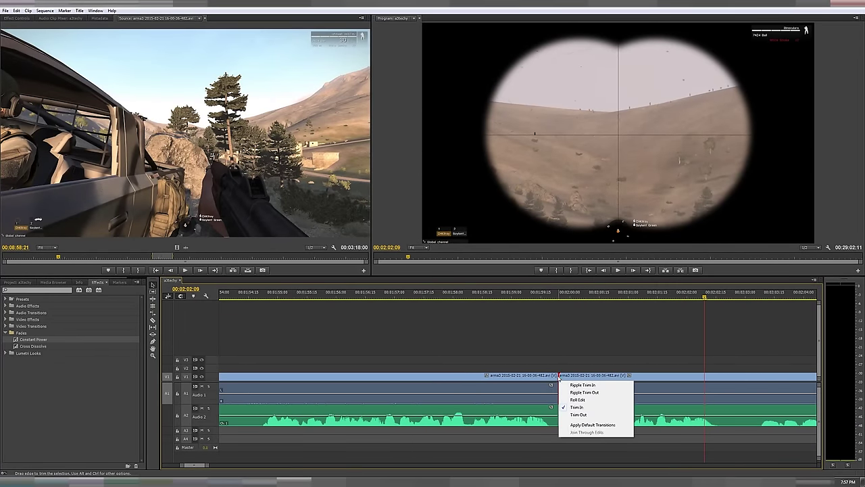
pyautogui.click(557, 360)
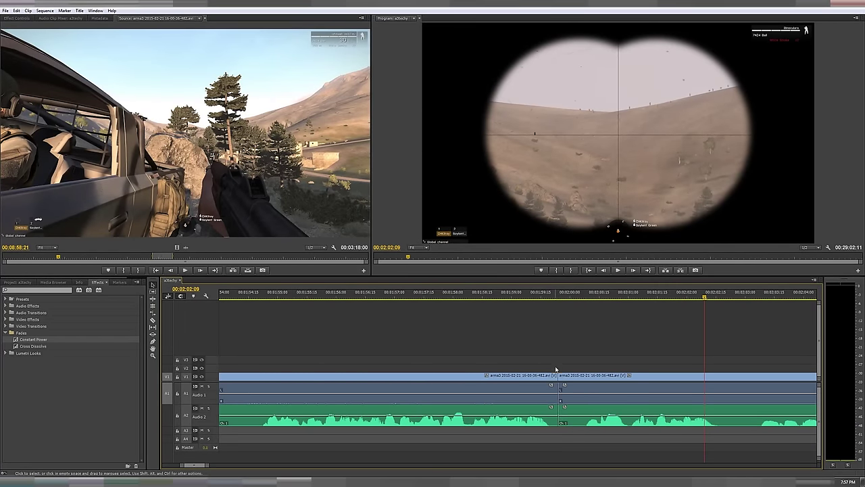
pyautogui.click(560, 372)
pyautogui.click(560, 362)
pyautogui.click(481, 291)
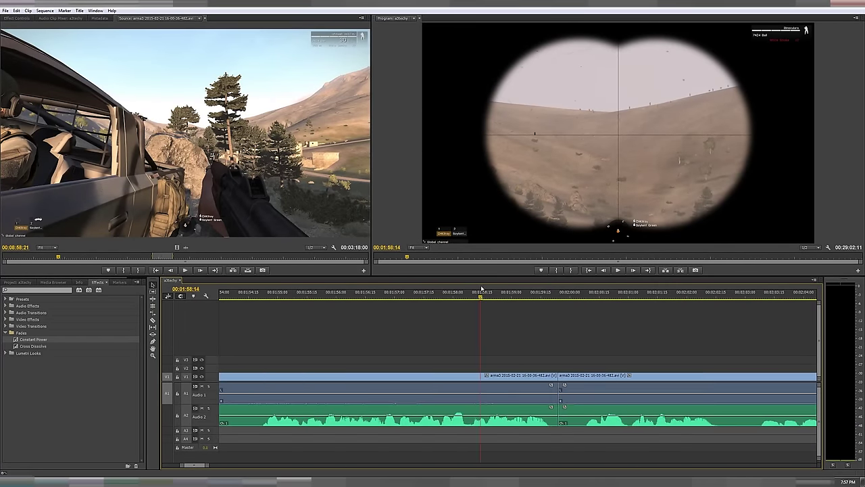
pyautogui.moveTo(481, 291)
pyautogui.mouseDown()
pyautogui.moveTo(516, 292)
pyautogui.moveTo(478, 291)
pyautogui.mouseUp()
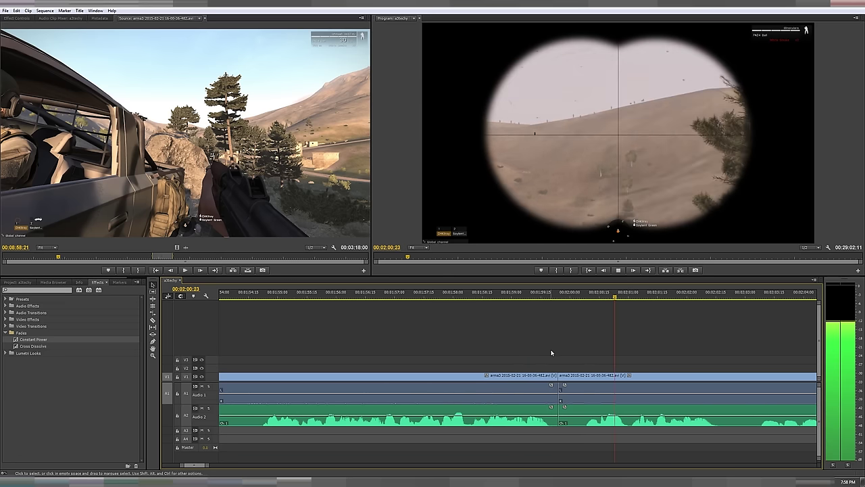
pyautogui.press('space')
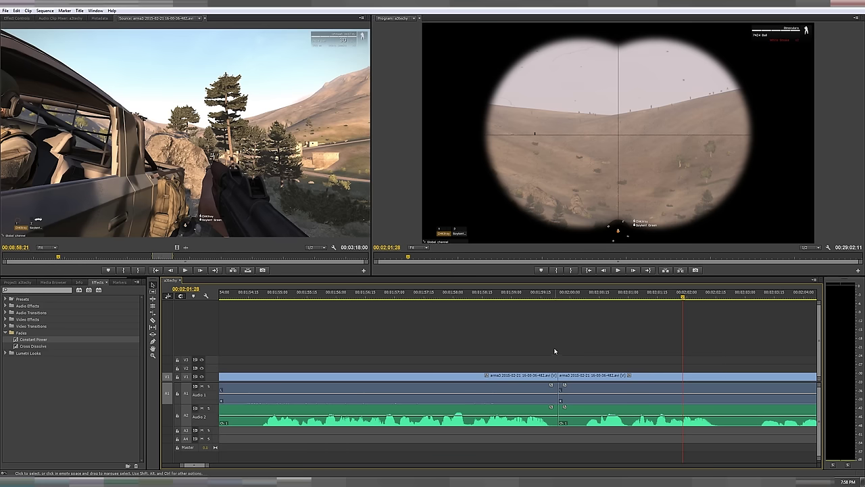
# Roll the video and Audio 1 cut near 00:02:00:00 slightly later, leaving the Audio 2 cut in place
pyautogui.rightClick(559, 377)
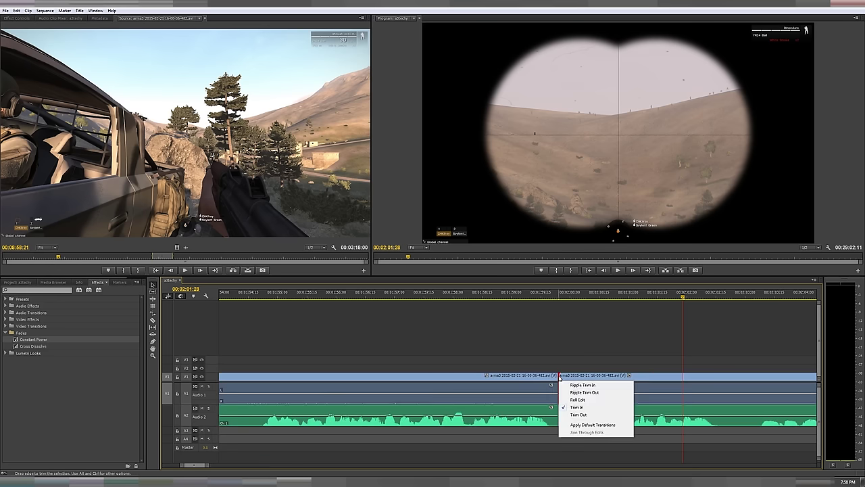
pyautogui.click(581, 400)
pyautogui.moveTo(558, 377); pyautogui.dragTo(576, 380)
pyautogui.press('-')
pyautogui.press('-')
pyautogui.press('-')
pyautogui.press('-')
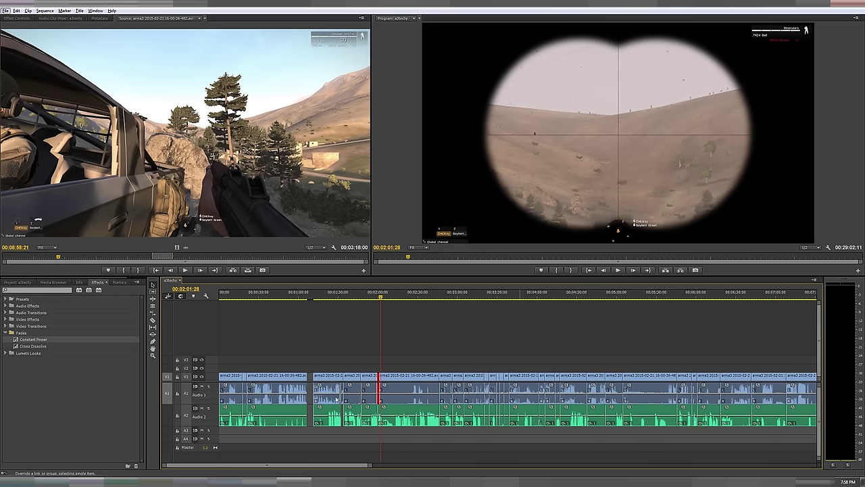
pyautogui.press('=')
pyautogui.press('=')
pyautogui.press('=')
pyautogui.press('=')
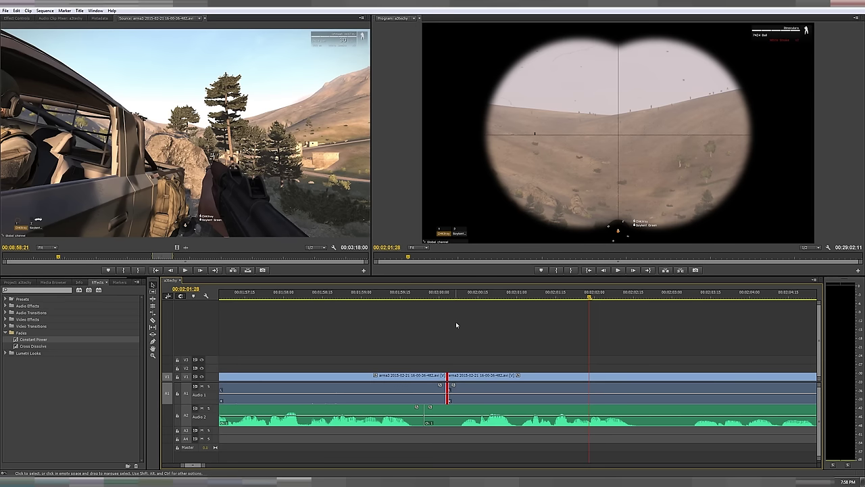
# Play the rolled cut and scrub to 00:02:00:00 to check the offset between picture and voice
pyautogui.click(395, 297)
pyautogui.press('space')
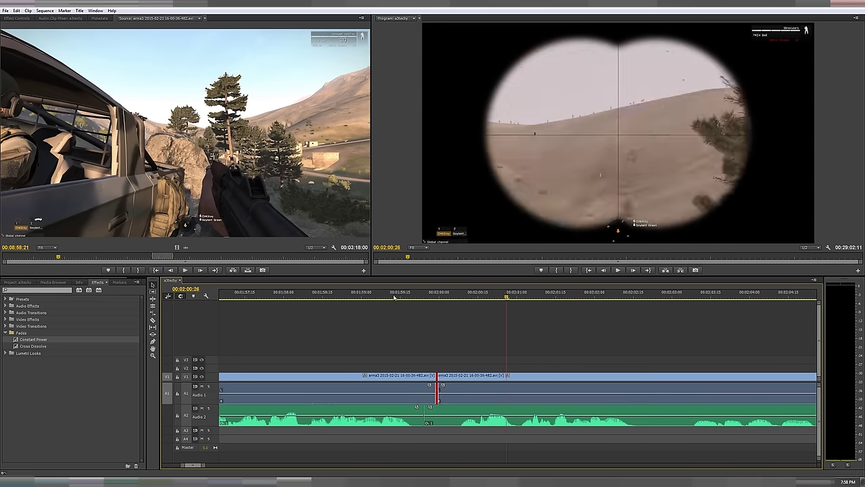
pyautogui.press('-')
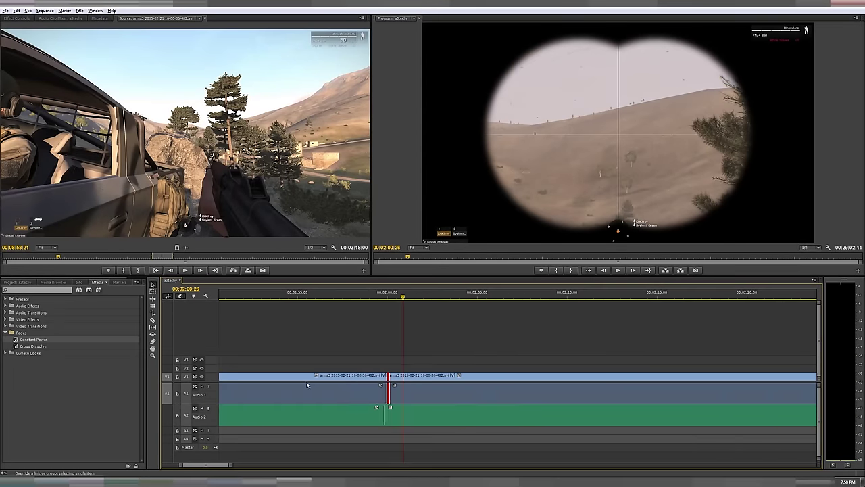
pyautogui.press('=')
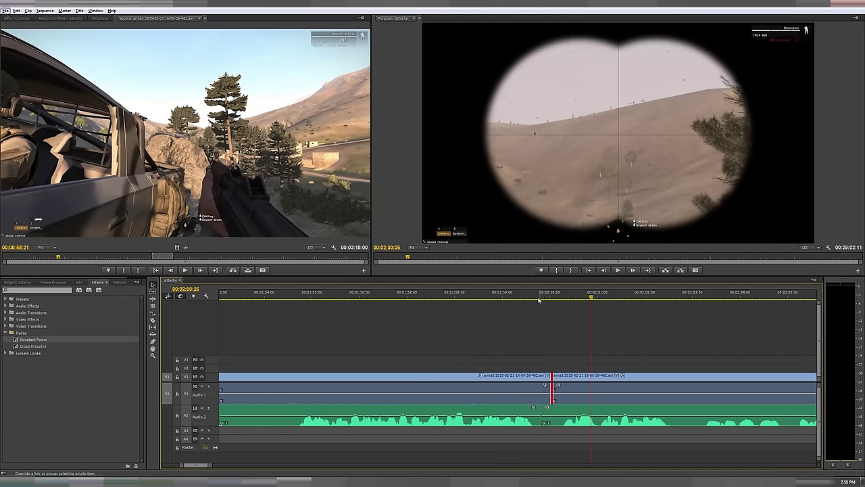
pyautogui.moveTo(539, 299); pyautogui.dragTo(550, 302)
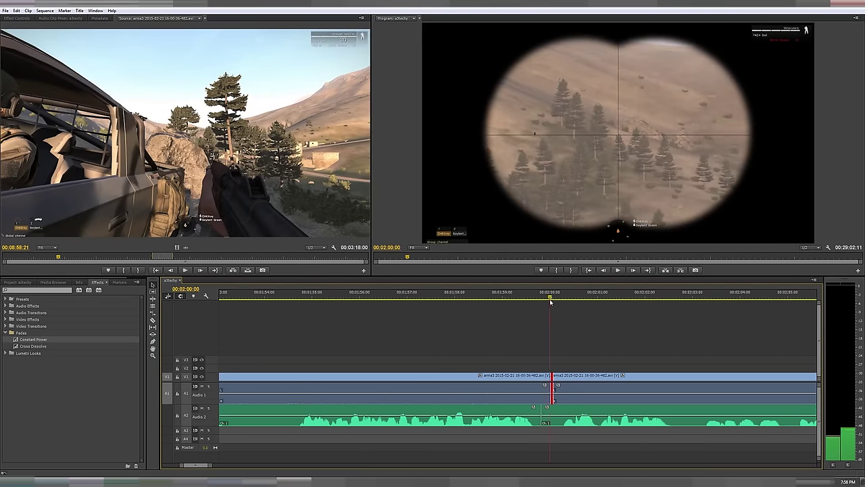
# Locate the pause before the speech near 00:01:55:00 and split the linked video and audio clips there, just before 00:01:54:00
pyautogui.press('-')
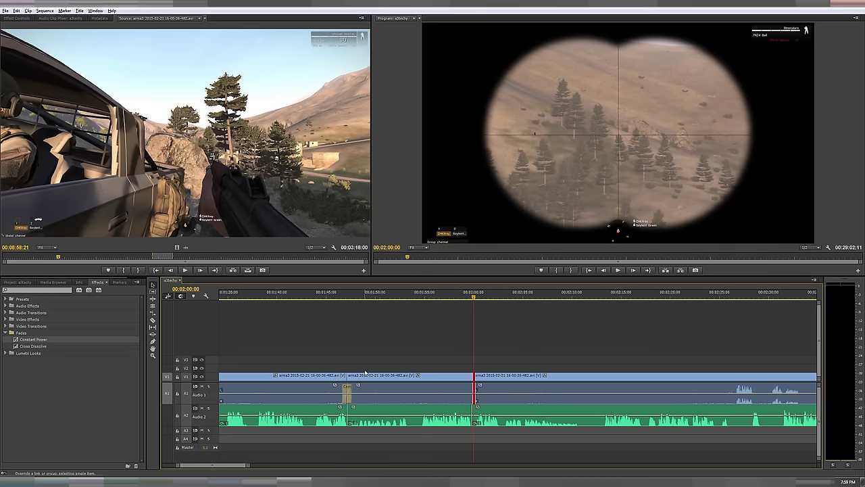
pyautogui.scroll(3, 365, 373)
pyautogui.moveTo(329, 294); pyautogui.dragTo(479, 309)
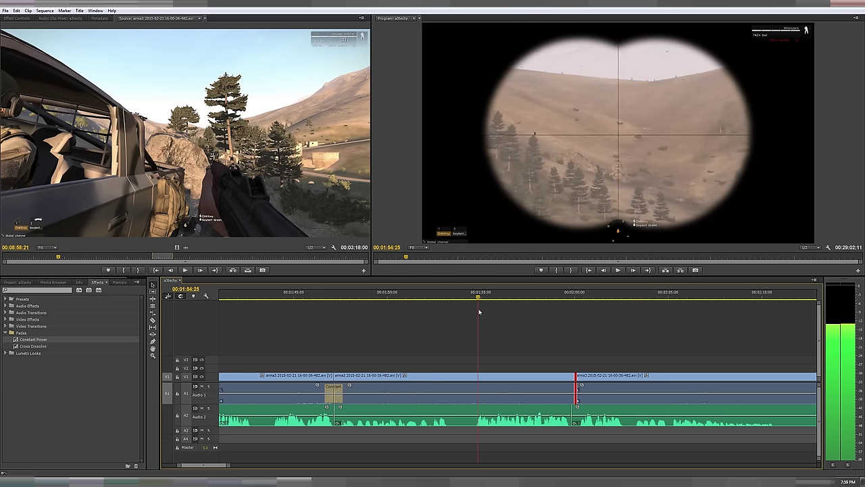
pyautogui.scroll(3, 454, 404)
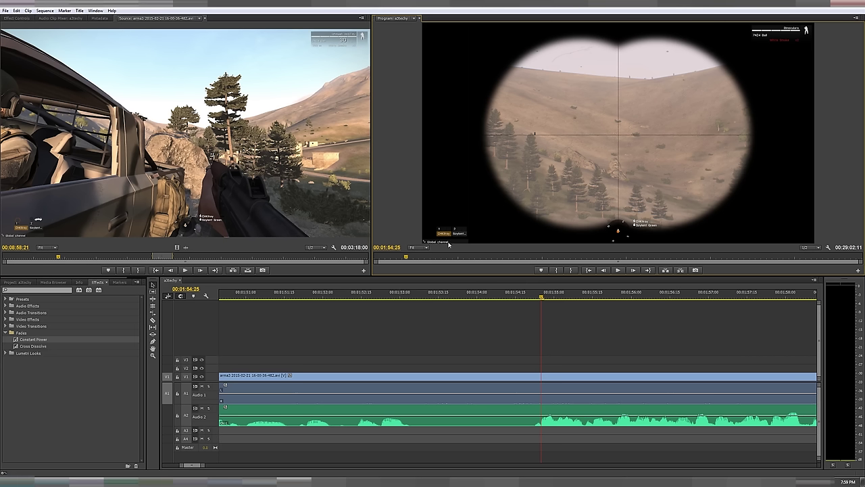
pyautogui.moveTo(409, 297); pyautogui.dragTo(556, 305)
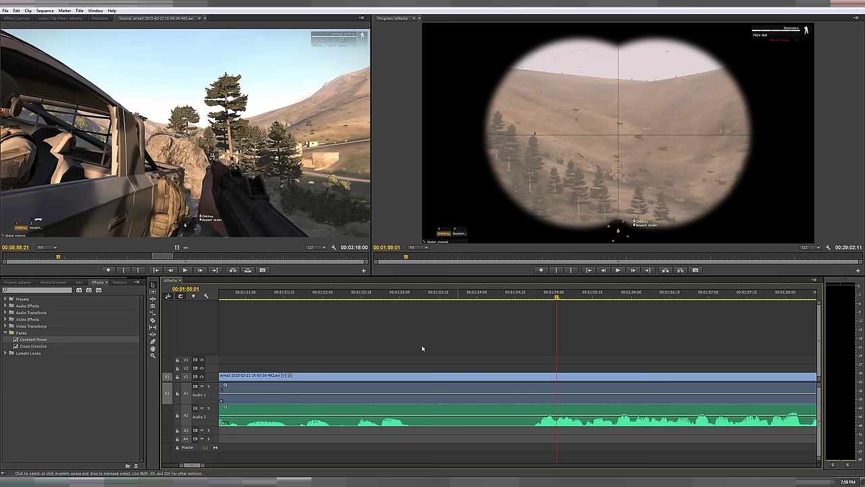
pyautogui.click(483, 295)
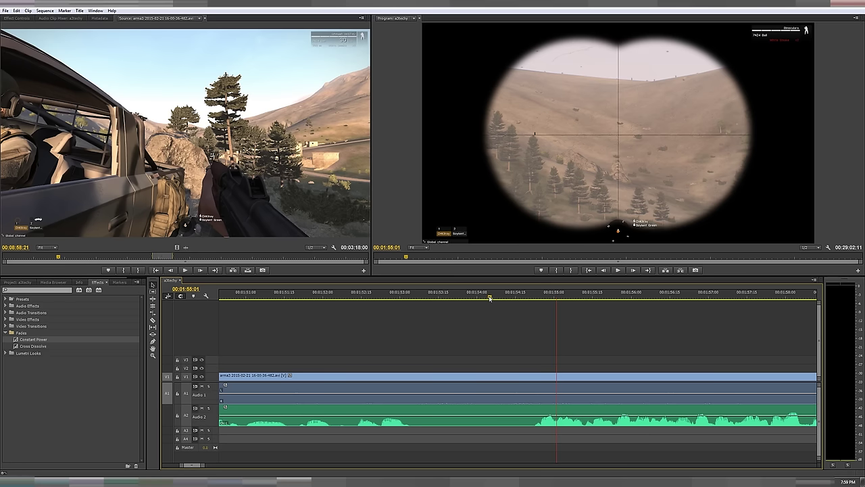
pyautogui.click(467, 389)
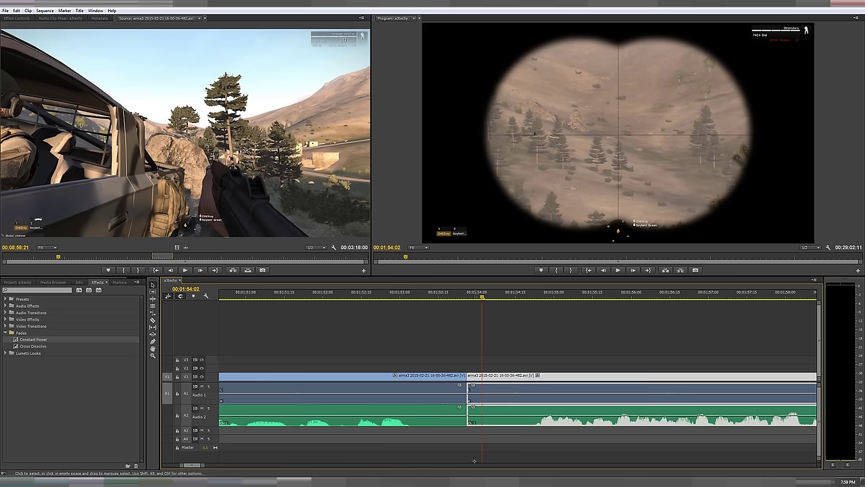
# Ripple-trim about 20 frames from the start of the clip after the new cut, shortening the pause on all tracks
pyautogui.rightClick(470, 374)
pyautogui.press('Escape')
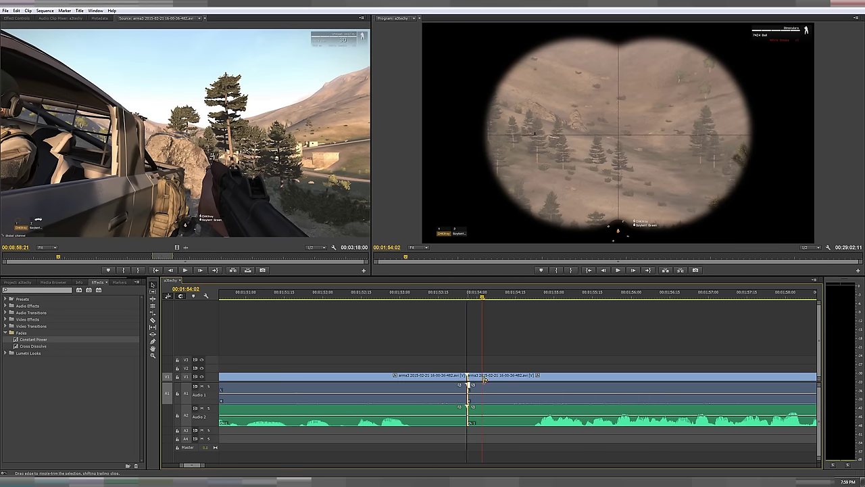
pyautogui.moveTo(469, 376); pyautogui.dragTo(520, 376)
pyautogui.press('-')
pyautogui.press('-')
pyautogui.press('-')
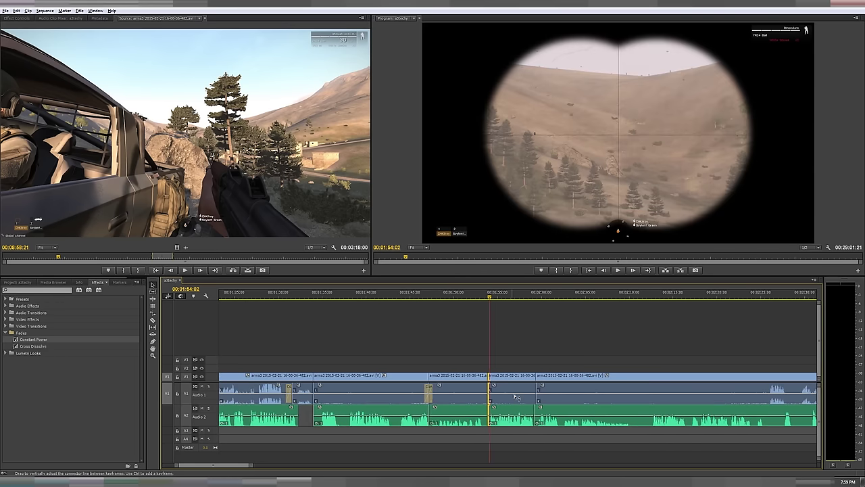
# Examine how the clips and cuts are laid out across the rest of the sequence
pyautogui.press('-')
pyautogui.press('-')
pyautogui.press('-')
pyautogui.press('-')
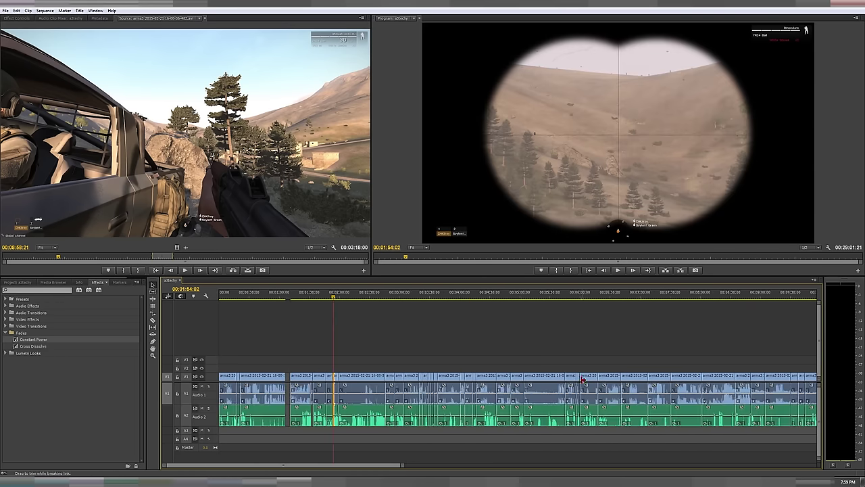
pyautogui.press('-')
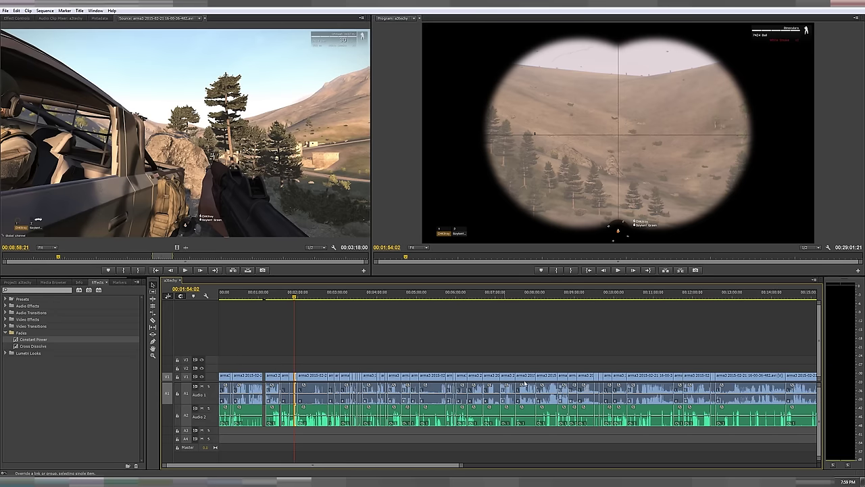
pyautogui.press('=')
pyautogui.press('=')
pyautogui.press('=')
pyautogui.press('=')
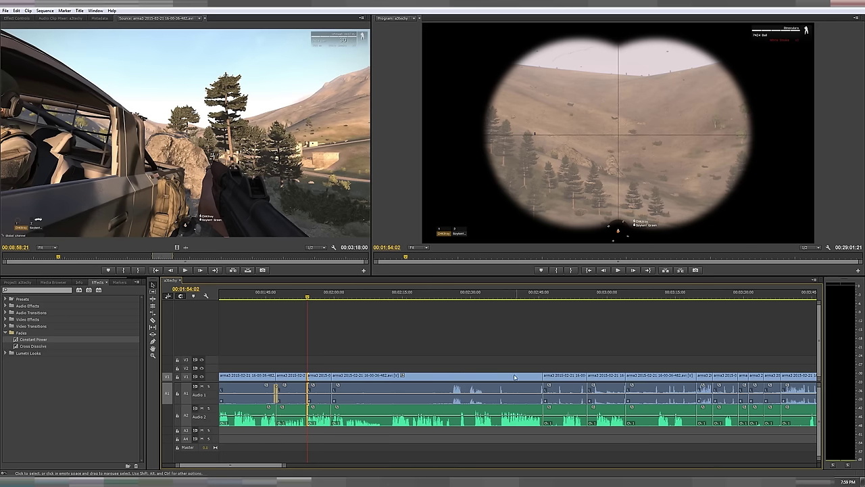
pyautogui.press('-')
pyautogui.press('-')
pyautogui.press('-')
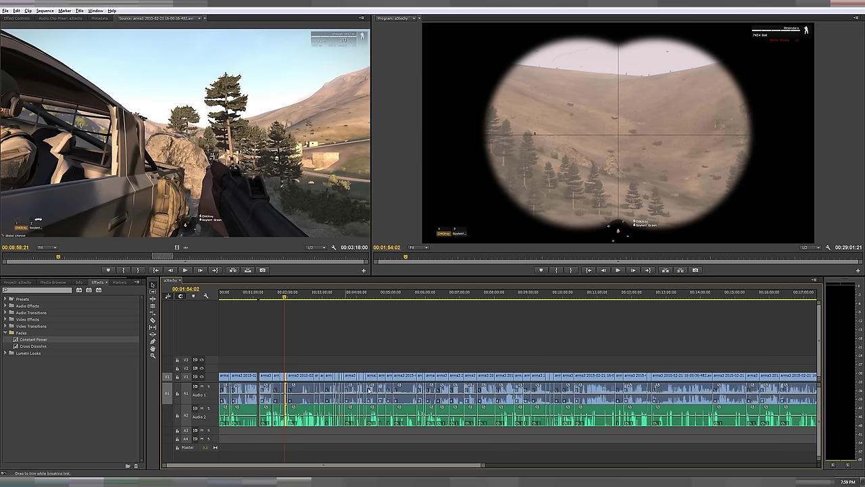
# Play the ripple-trimmed join from about 00:01:52:08 to check the shortened pause
pyautogui.press('=')
pyautogui.press('=')
pyautogui.press('=')
pyautogui.press('=')
pyautogui.press('=')
pyautogui.press('=')
pyautogui.press('=')
pyautogui.press('=')
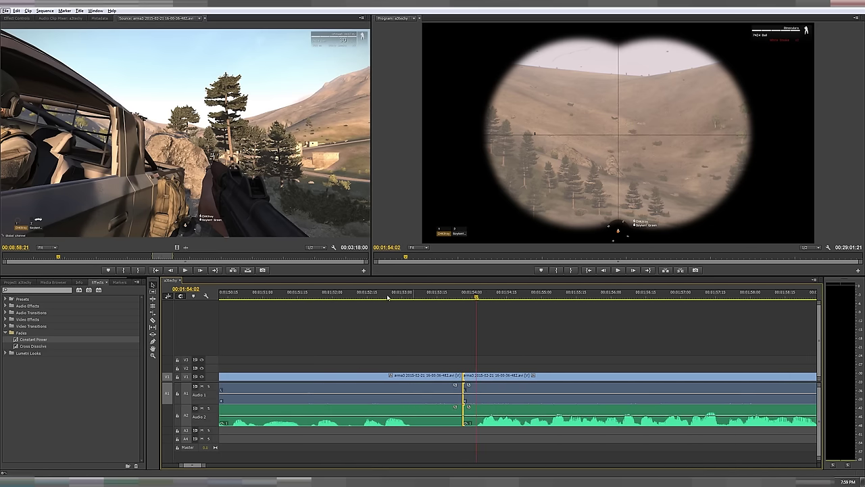
pyautogui.click(350, 300)
pyautogui.press('space')
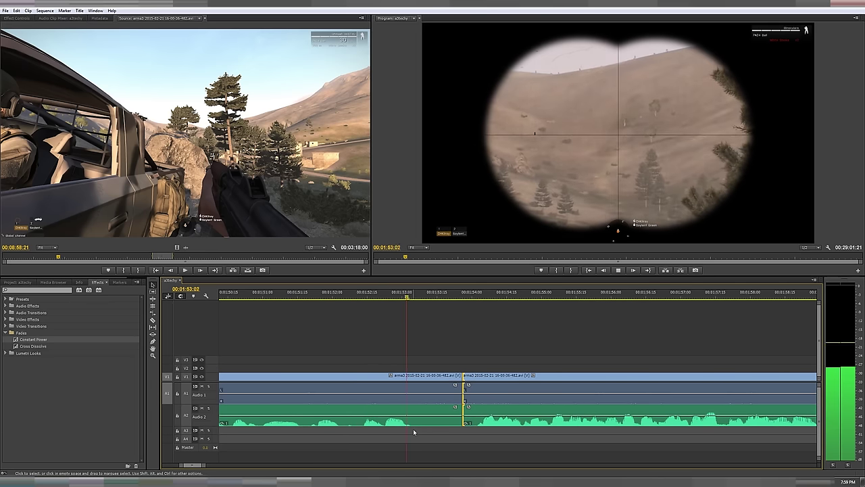
pyautogui.press('space')
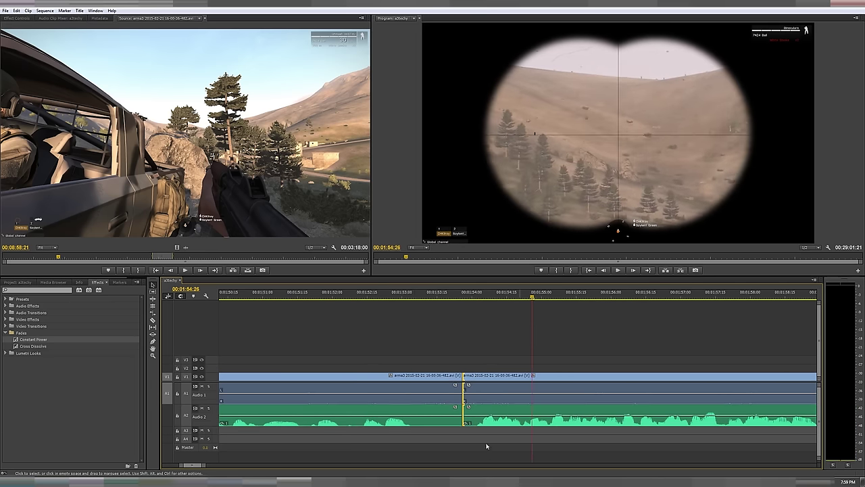
# Examine how the video and both audio clips meet at the cut near 00:01:54:00
pyautogui.press('-')
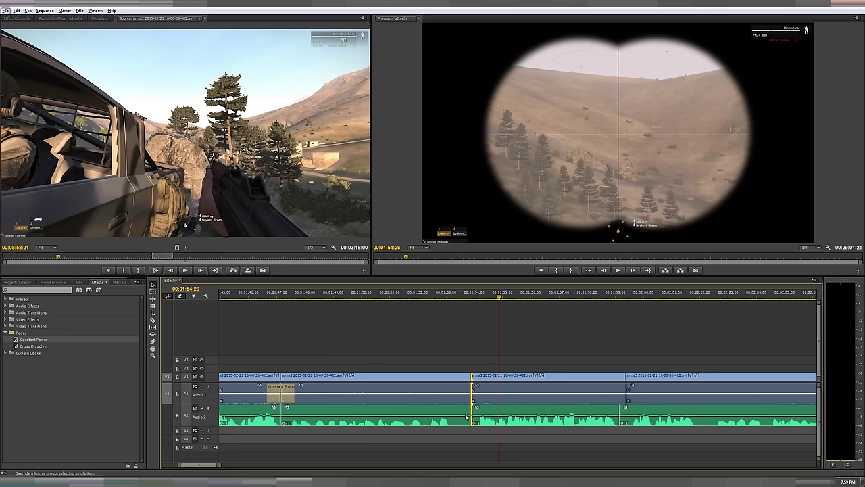
pyautogui.click(480, 423)
pyautogui.click(439, 421)
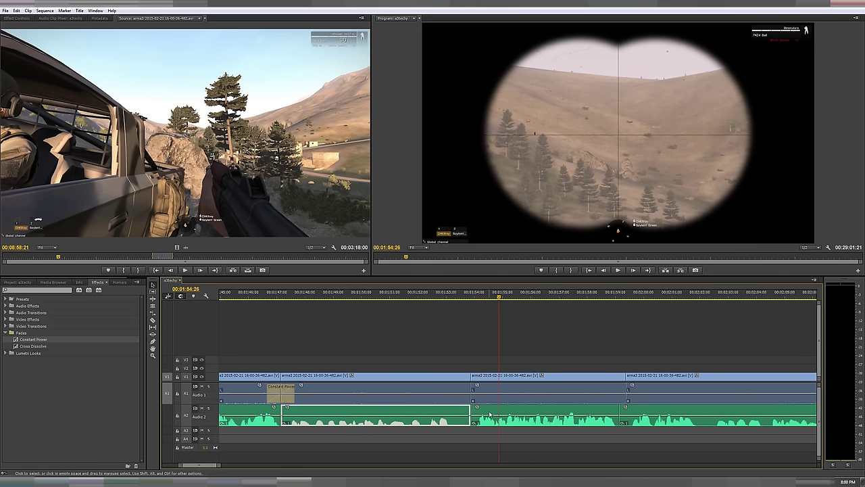
pyautogui.click(488, 409)
pyautogui.click(435, 426)
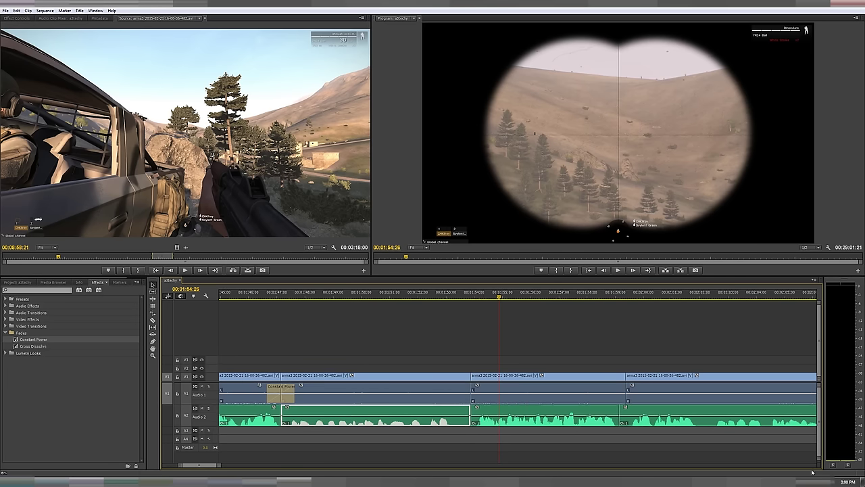
pyautogui.scroll(1, 465, 364)
pyautogui.scroll(1, 465, 368)
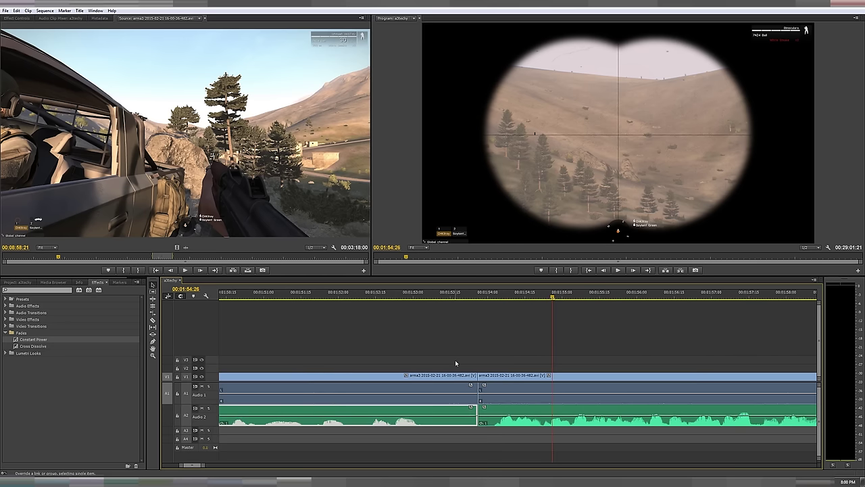
pyautogui.scroll(2, 455, 358)
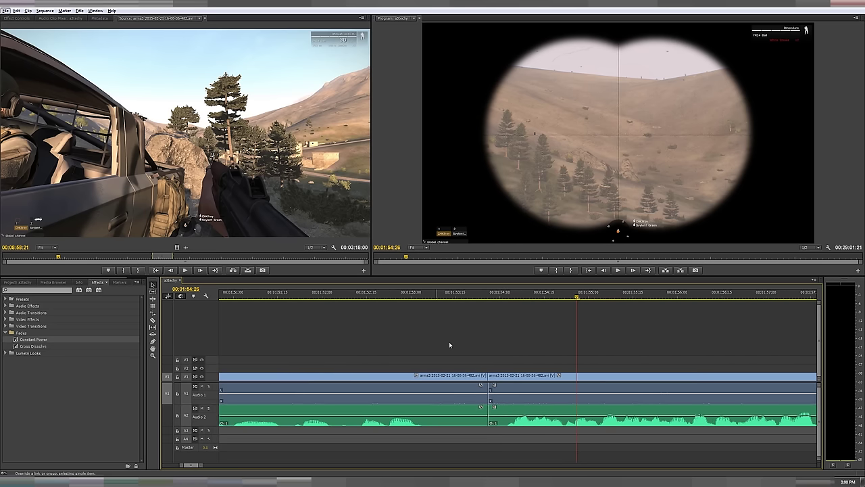
pyautogui.scroll(2, 464, 353)
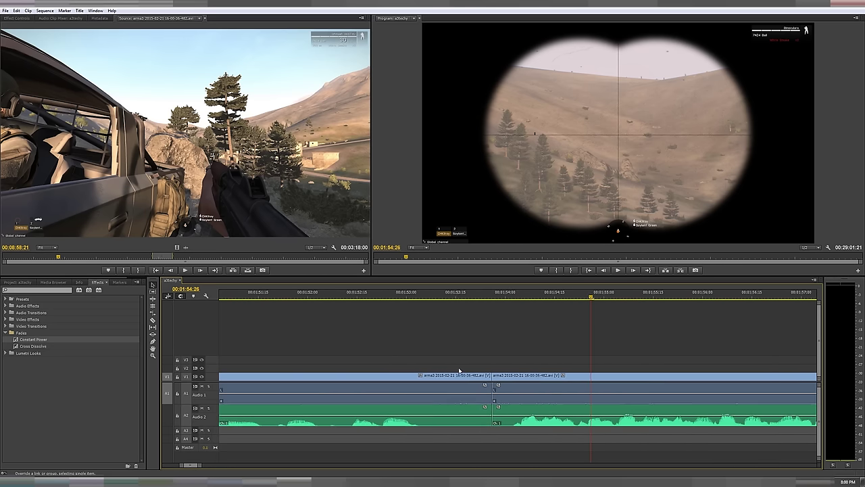
pyautogui.moveTo(373, 296); pyautogui.dragTo(421, 298)
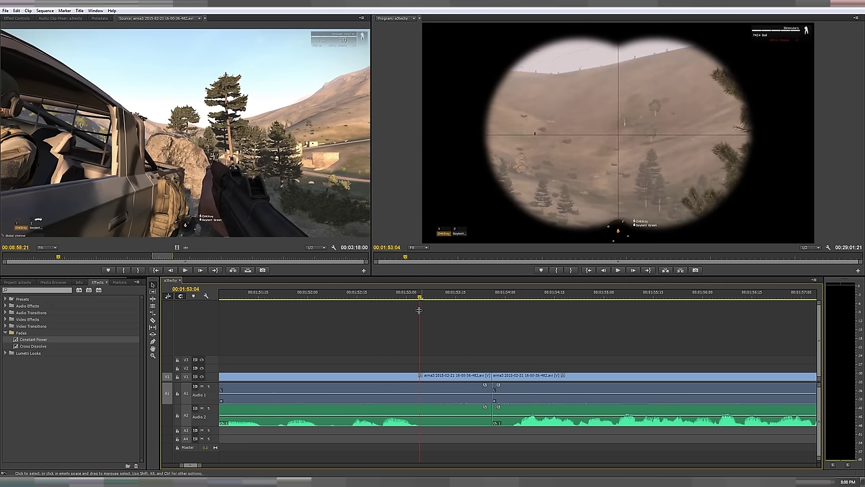
pyautogui.click(401, 419)
pyautogui.click(534, 419)
pyautogui.scroll(-3, 533, 413)
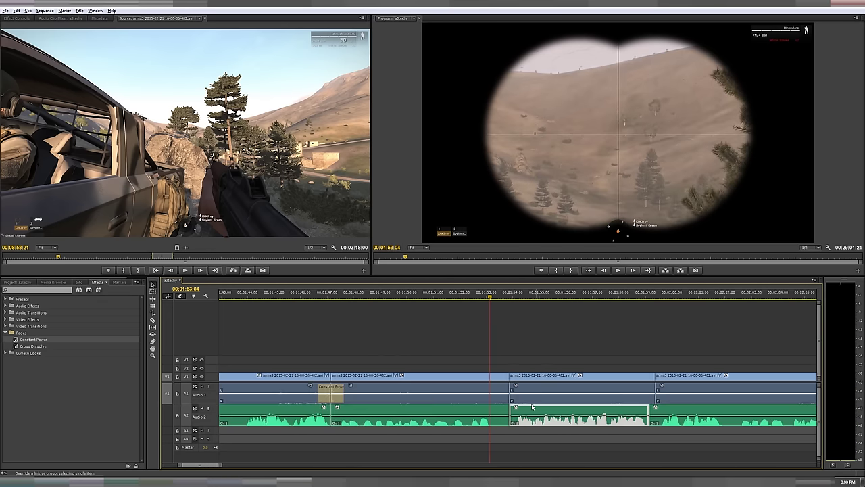
# Play the footage just after the cut near 00:01:54:00 to check the picture, and return to the cut
pyautogui.moveTo(503, 297); pyautogui.dragTo(519, 297)
pyautogui.press('Right')
pyautogui.press('Right')
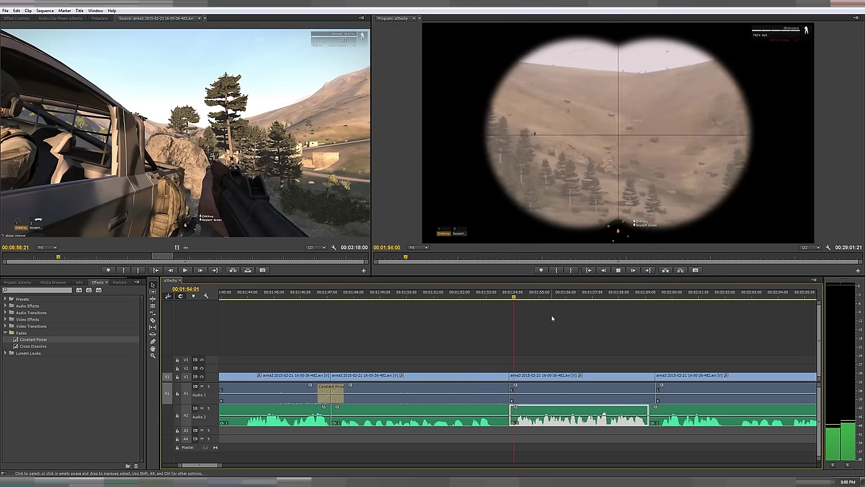
pyautogui.click(506, 298)
# Delete the V1 video and A1 audio clip after the 00:01:54:00 cut and extend the preceding clip across the gap
pyautogui.click(544, 392)
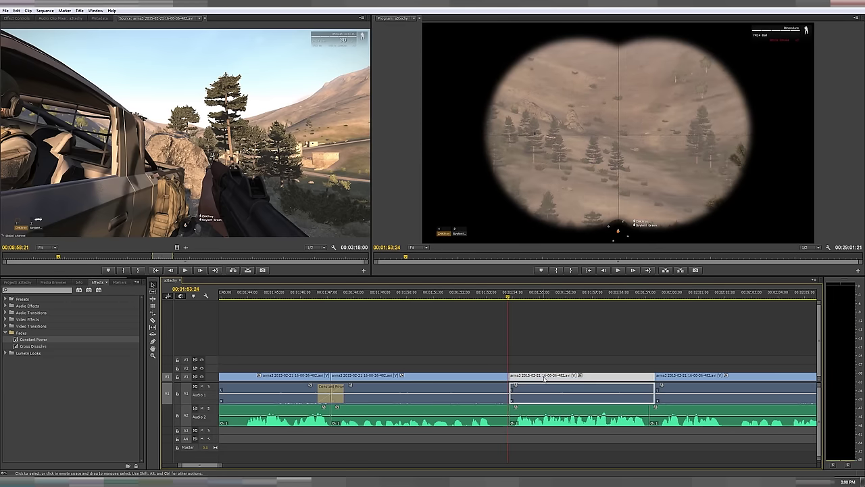
pyautogui.press('Delete')
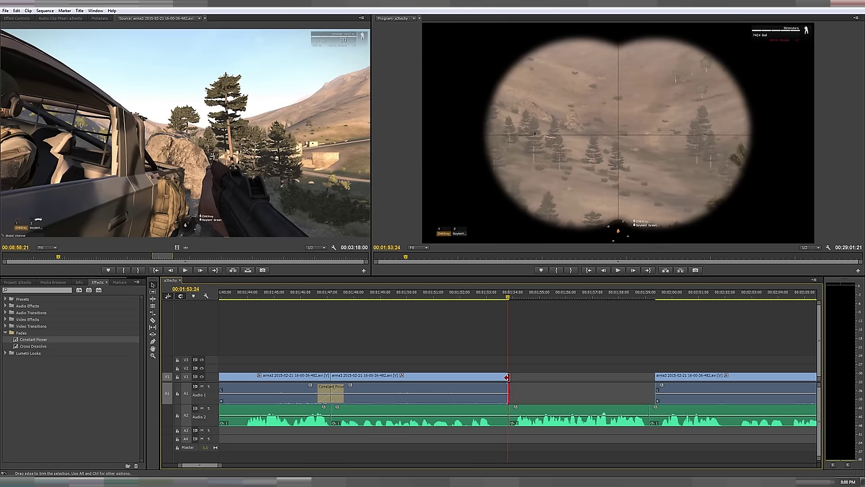
pyautogui.moveTo(509, 379); pyautogui.dragTo(656, 379)
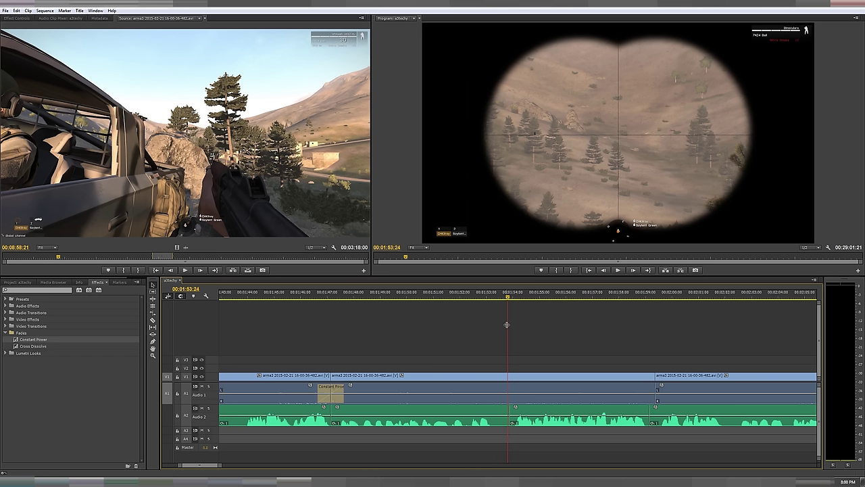
# Play from just before 00:01:53:00 to 00:02:00:16 to check the extended clip and the join after it
pyautogui.click(476, 292)
pyautogui.press('space')
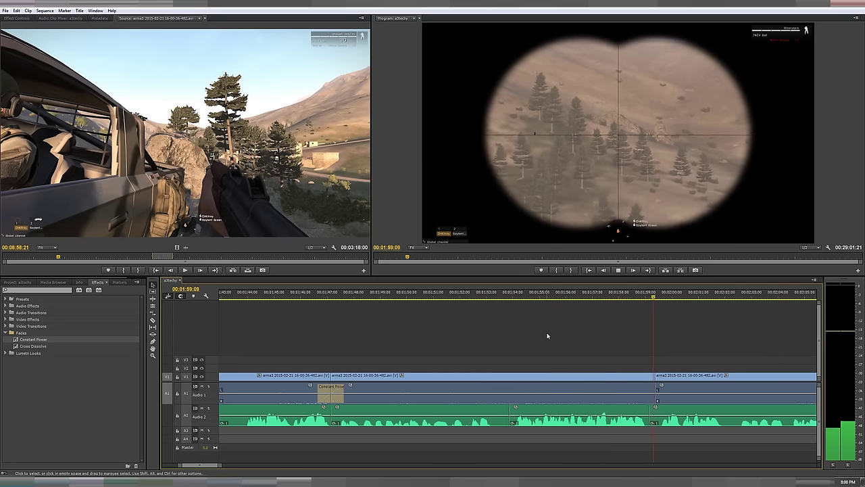
pyautogui.click(646, 295)
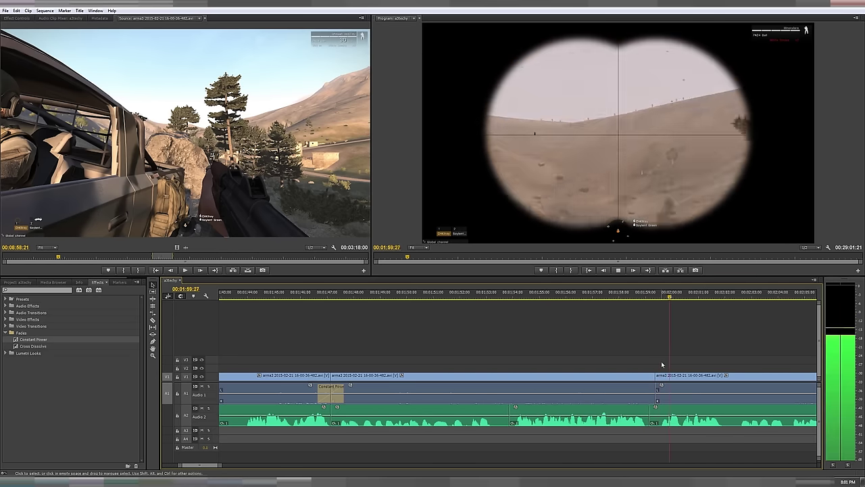
pyautogui.press('space')
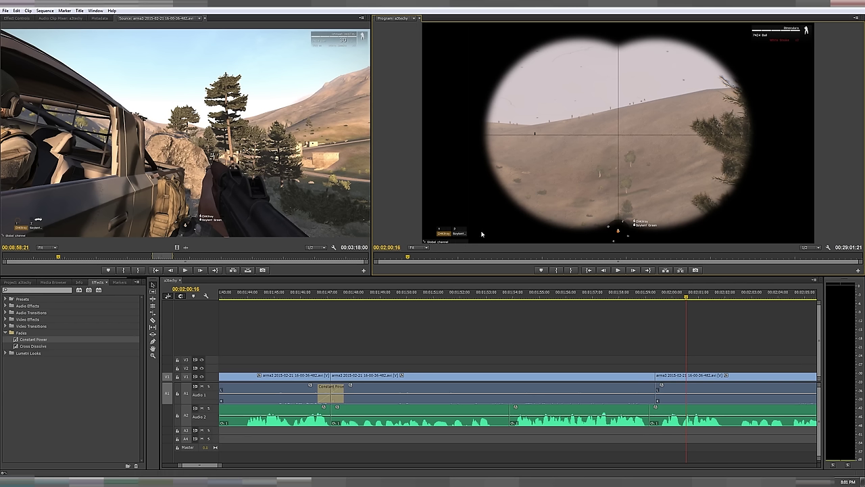
# Export the sequence frame at 00:02:00:16 as a JPEG still
pyautogui.hotkey('ctrl', '`')
pyautogui.hotkey('ctrl', '`')
pyautogui.click(695, 270)
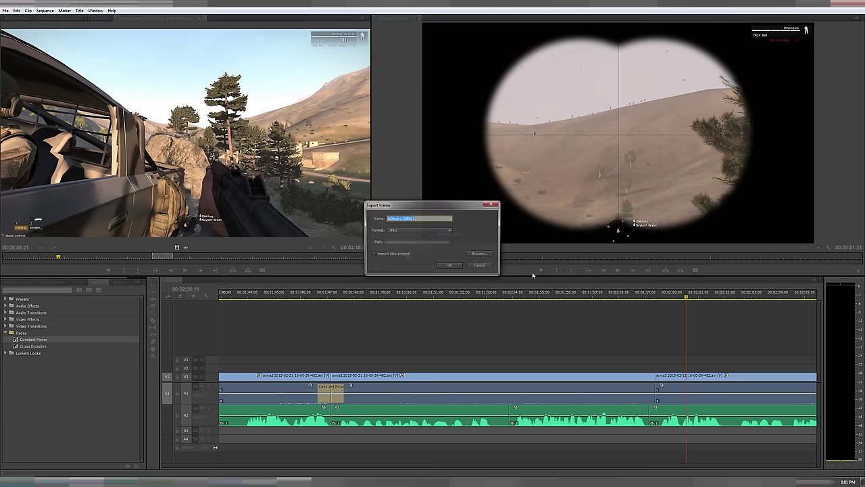
pyautogui.click(457, 267)
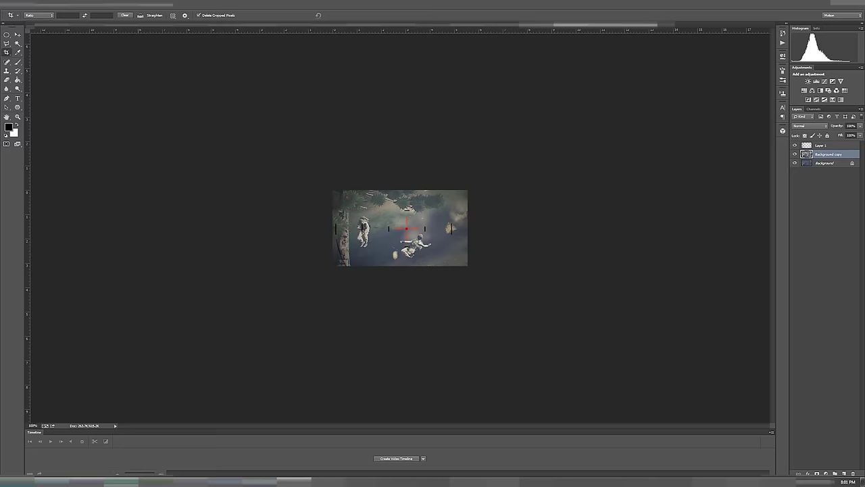
# Open the exported still in Photoshop and add an empty layer above the Background for covering the "Global channel" label
pyautogui.click(26, 16)
pyautogui.click(25, 19)
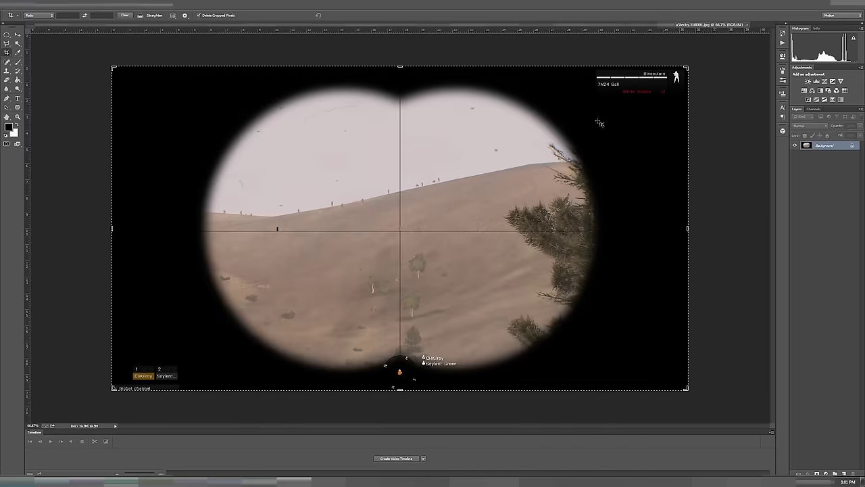
pyautogui.click(18, 116)
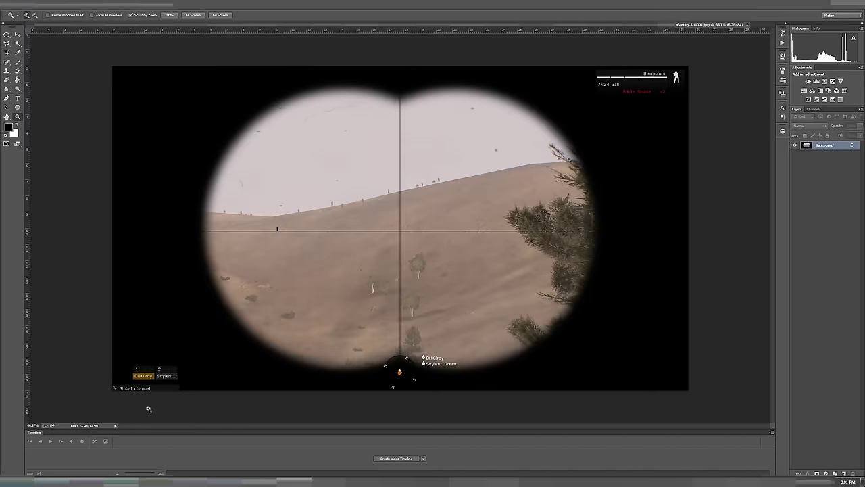
pyautogui.moveTo(120, 395); pyautogui.dragTo(167, 367)
pyautogui.moveTo(6, 33); pyautogui.dragTo(21, 38)
pyautogui.click(844, 473)
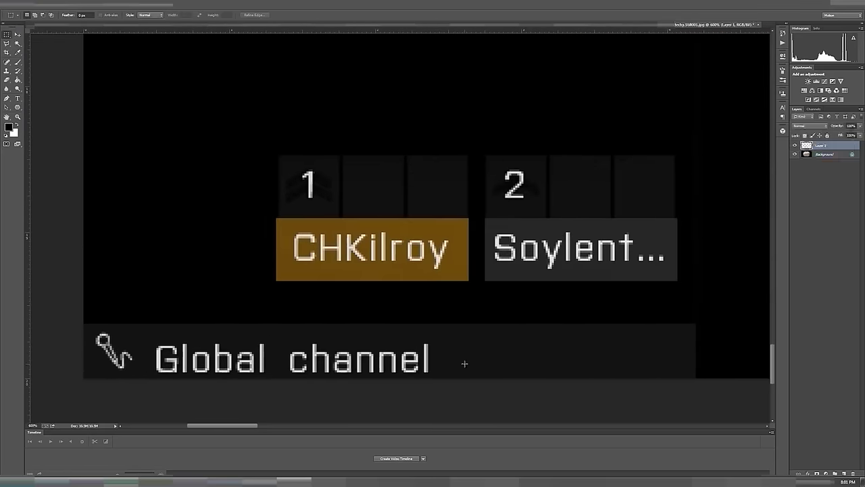
# Cover the "Global channel" strip in the image's lower-left corner with a black-filled rectangle on Layer 1 and clear the selection
pyautogui.moveTo(710, 315); pyautogui.dragTo(27, 419)
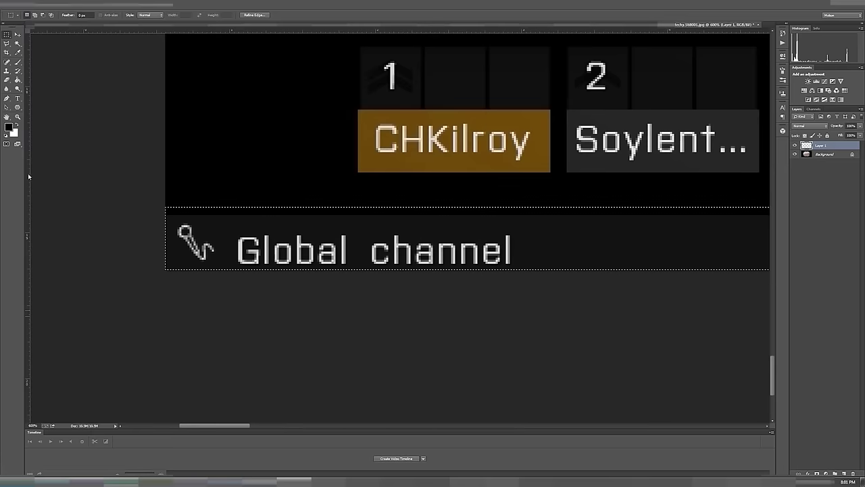
pyautogui.click(18, 81)
pyautogui.click(280, 227)
pyautogui.hotkey('ctrl', 'z')
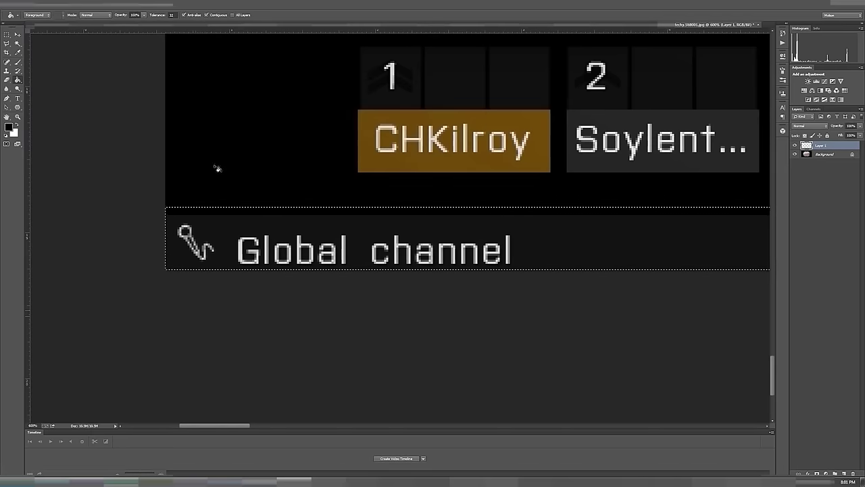
pyautogui.click(260, 245)
pyautogui.press('m')
pyautogui.hotkey('ctrl', 'd')
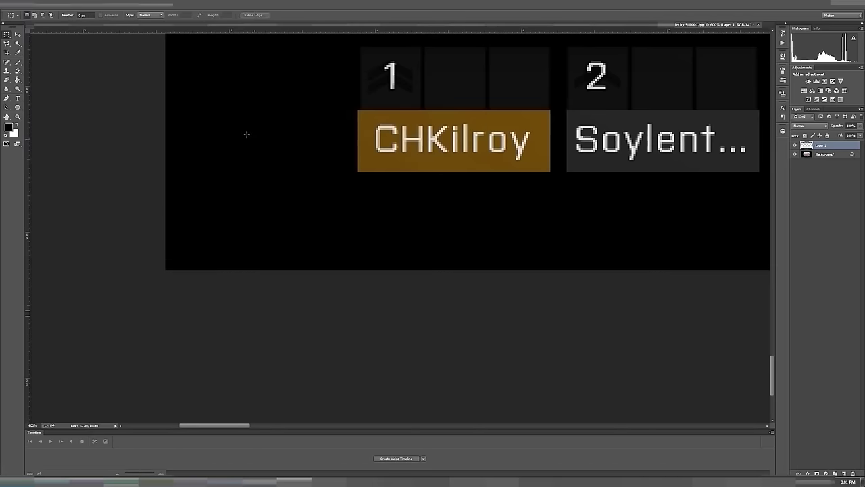
# Hide the Background layer, leaving only the black rectangle on a transparent canvas
pyautogui.click(795, 154)
pyautogui.hotkey('ctrl', '-')
pyautogui.hotkey('ctrl', '-')
pyautogui.hotkey('ctrl', '-')
pyautogui.hotkey('ctrl', '-')
pyautogui.hotkey('ctrl', '-')
pyautogui.hotkey('ctrl', '-')
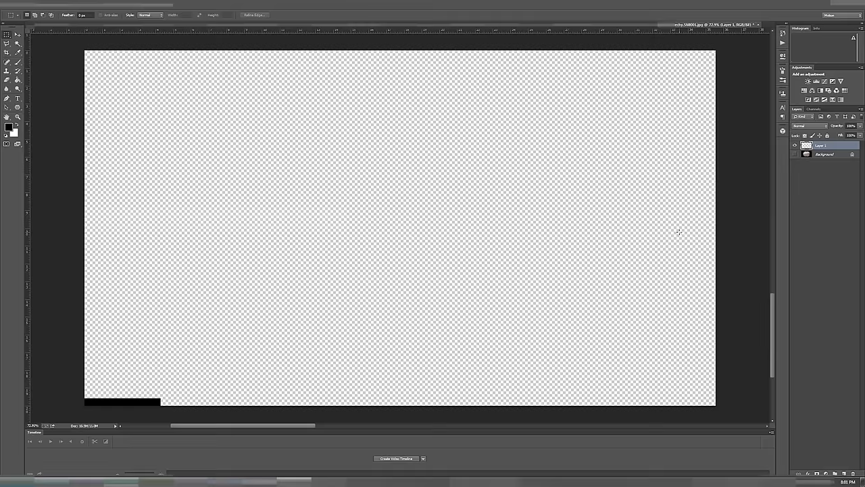
# Save the black rectangle image for web as a transparent PNG-24 named globalblackbox
pyautogui.click(38, 6)
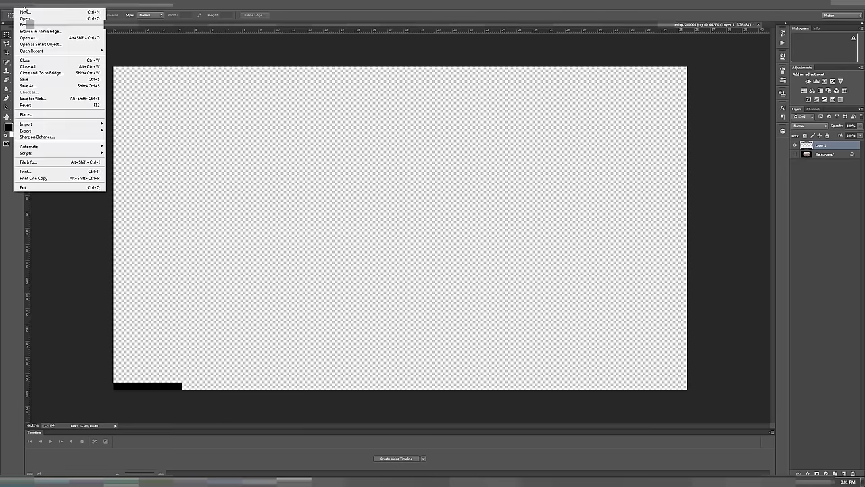
pyautogui.click(47, 99)
pyautogui.click(517, 100)
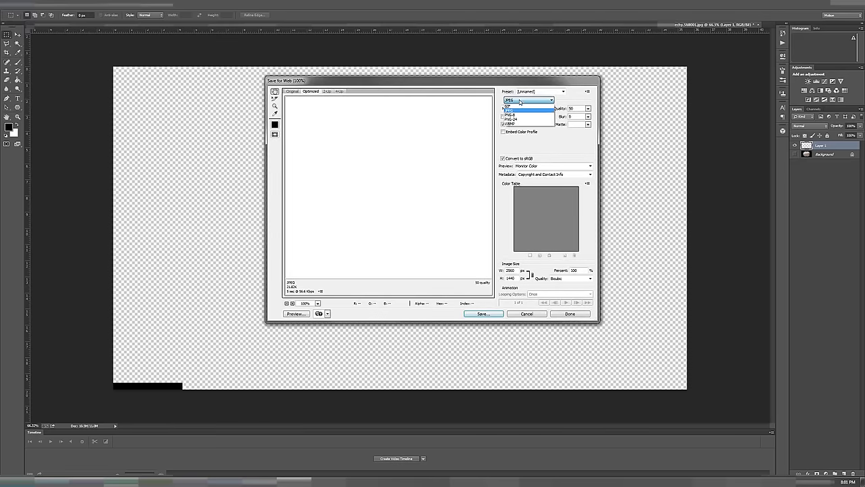
pyautogui.click(517, 121)
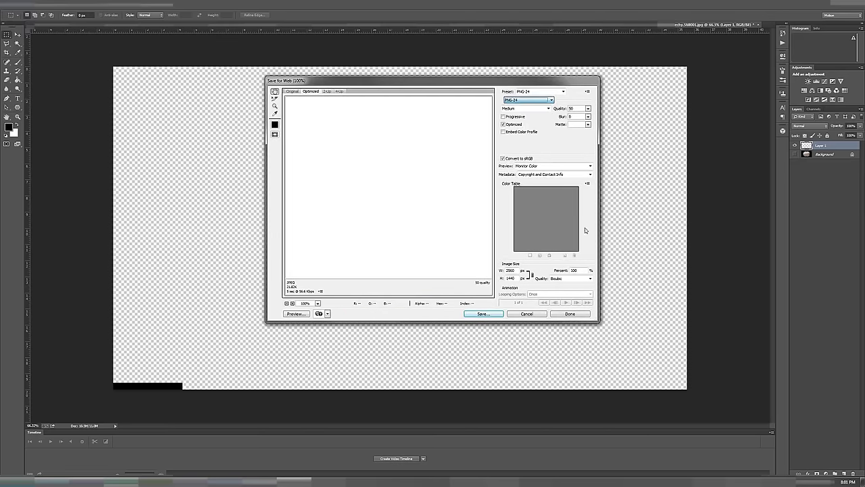
pyautogui.click(485, 314)
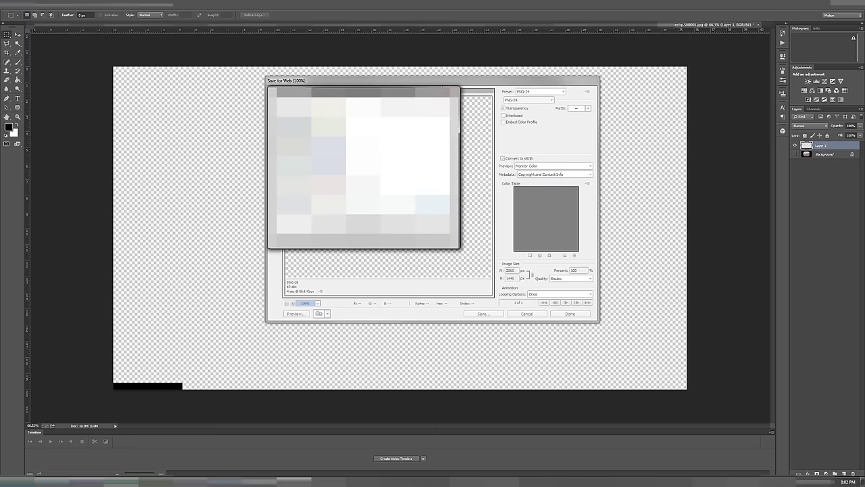
pyautogui.press('Return')
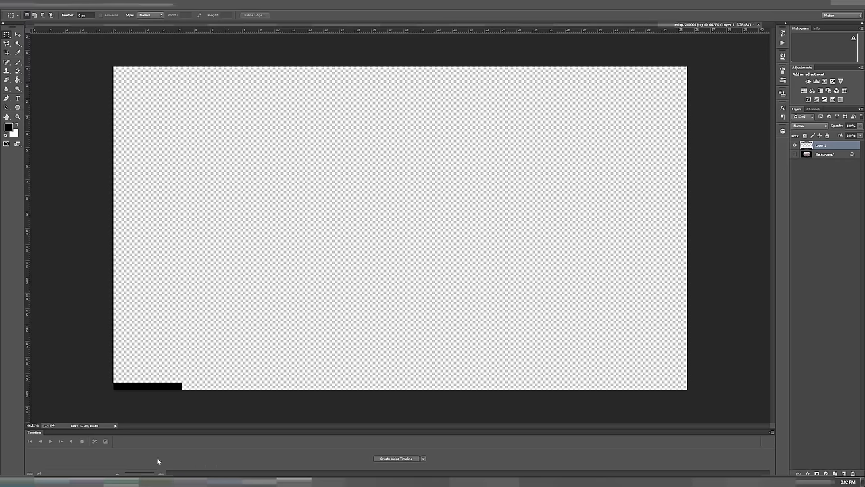
# Switch back to Premiere Pro and import globalblackbox.png into the project
pyautogui.click(86, 482)
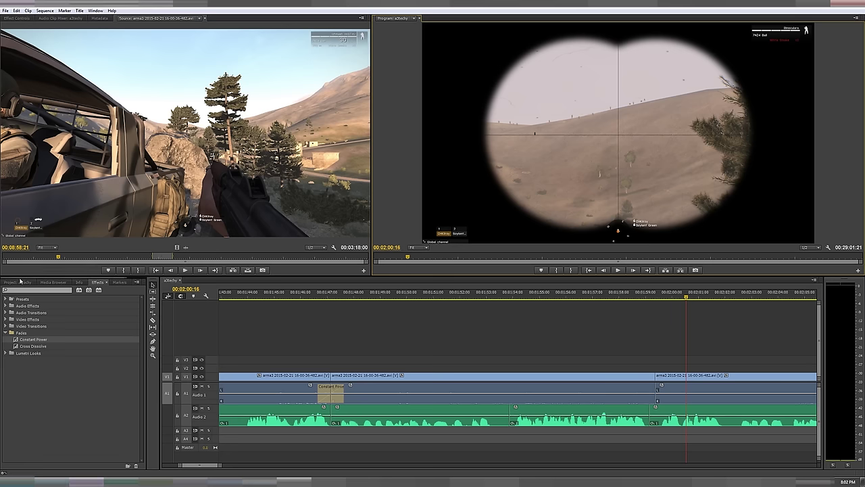
pyautogui.click(20, 281)
pyautogui.doubleClick(83, 413)
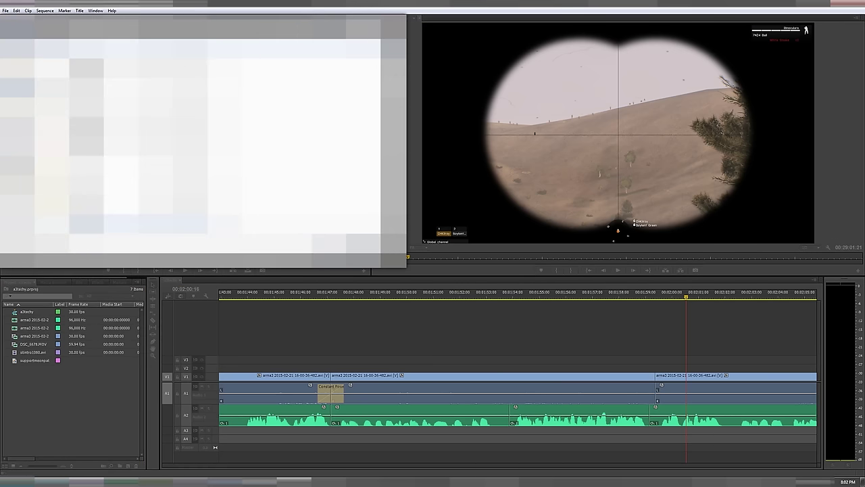
pyautogui.press('Return')
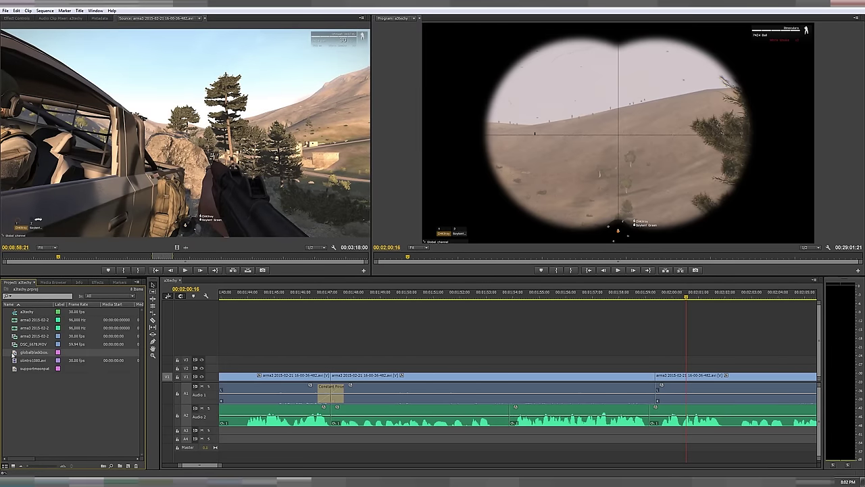
# Place globalblackbox.png on V2 from about 00:01:54:08 to the next video cut, and play it to check the label is covered
pyautogui.moveTo(13, 353); pyautogui.dragTo(522, 369)
pyautogui.press('space')
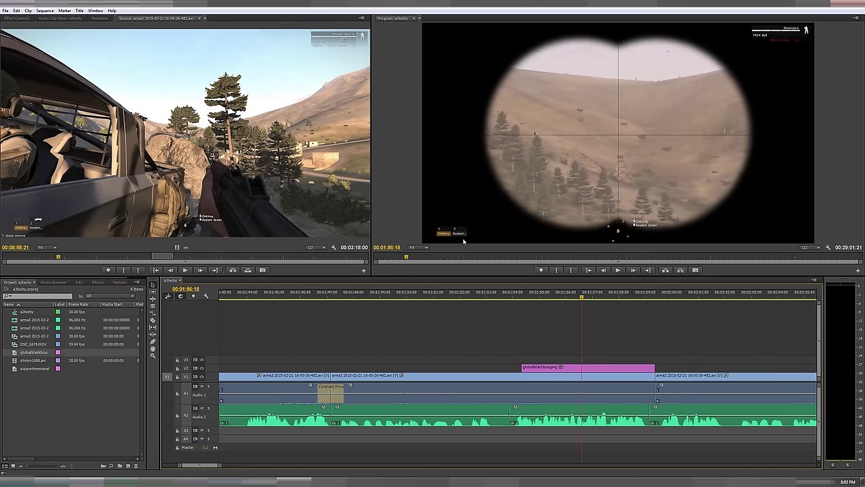
pyautogui.press('space')
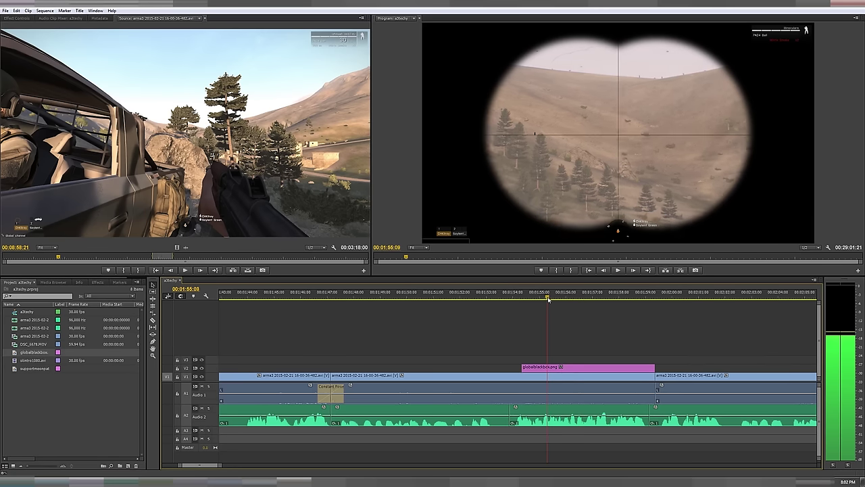
pyautogui.click(518, 296)
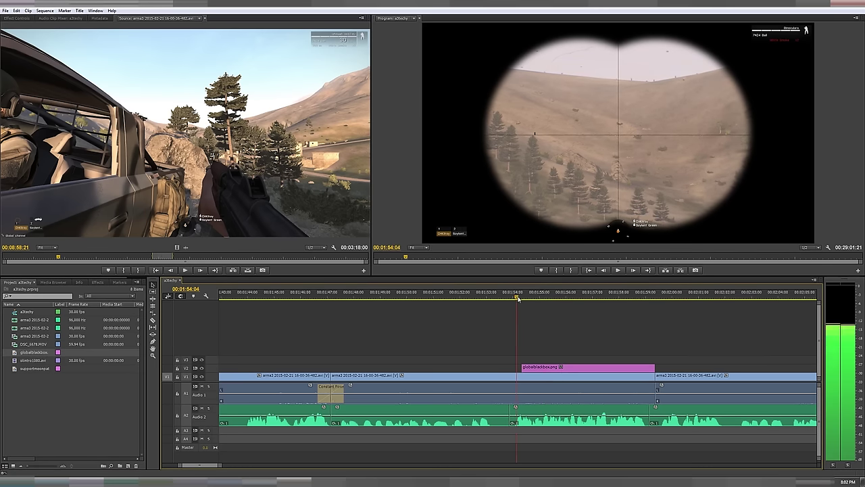
# Extend the start of the globalblackbox.png overlay back to about 00:01:53:21 and play through it to check the label is covered
pyautogui.moveTo(520, 369); pyautogui.dragTo(505, 369)
pyautogui.click(493, 295)
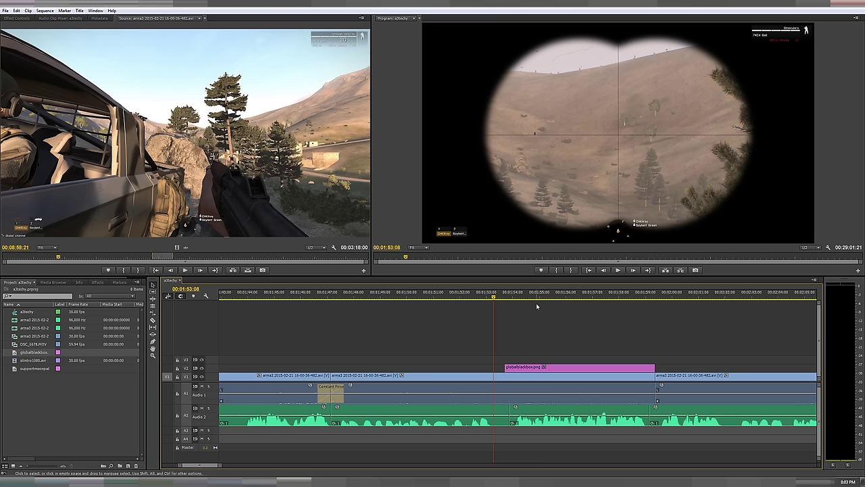
pyautogui.press('Left')
pyautogui.press('Left')
pyautogui.press('Left')
pyautogui.press('Left')
pyautogui.press('Left')
pyautogui.press('Left')
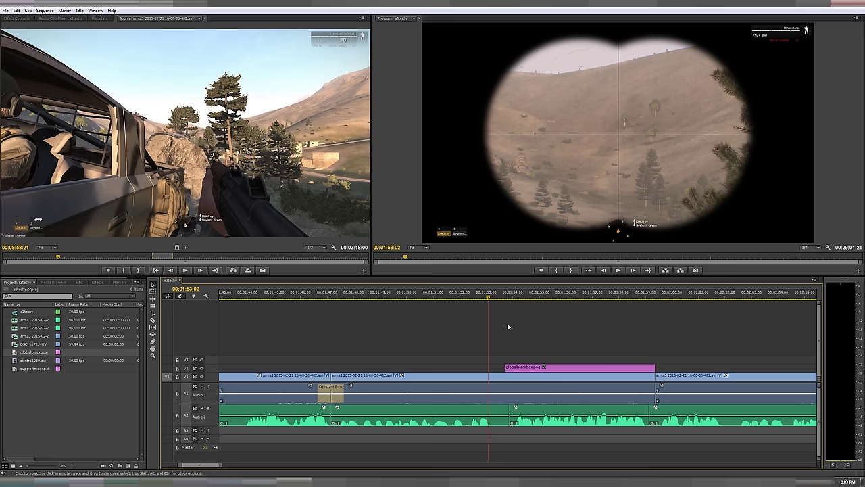
pyautogui.press('space')
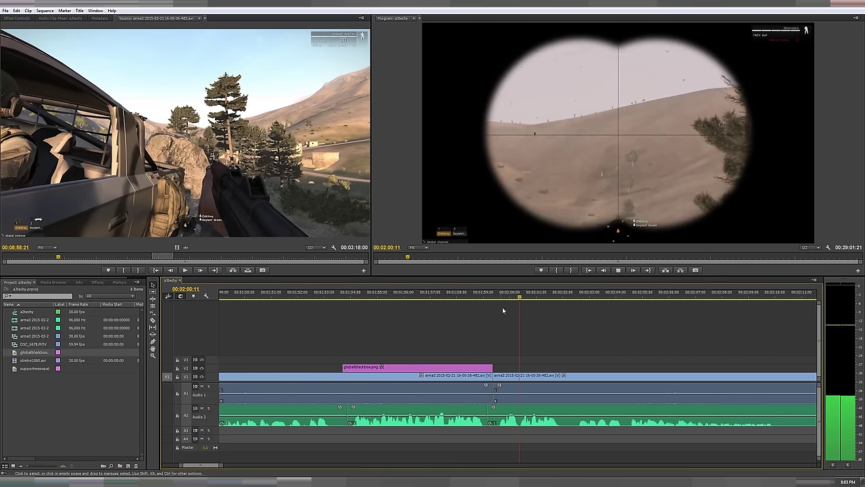
pyautogui.press('space')
# Extend the end of globalblackbox.png about one frame past the video cut at 00:01:59:11 and play across the cut
pyautogui.click(492, 295)
pyautogui.scroll(3, 515, 299)
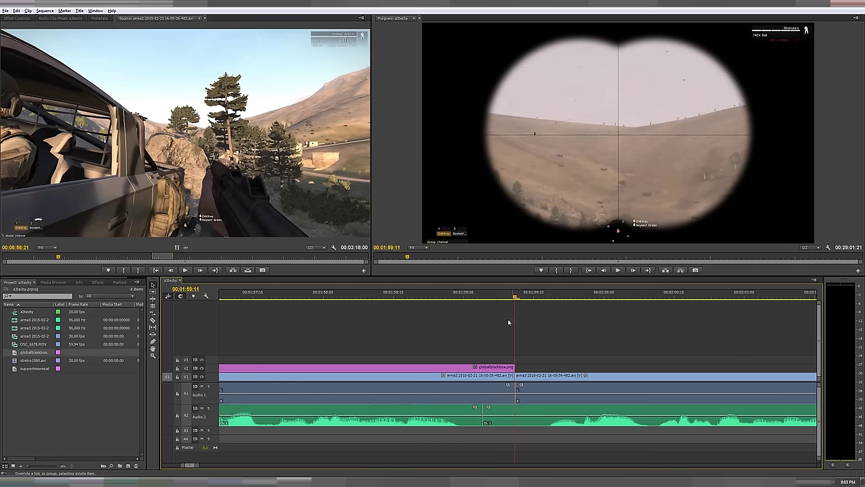
pyautogui.moveTo(516, 298)
pyautogui.mouseDown()
pyautogui.moveTo(531, 299)
pyautogui.moveTo(494, 299)
pyautogui.moveTo(515, 301)
pyautogui.mouseUp()
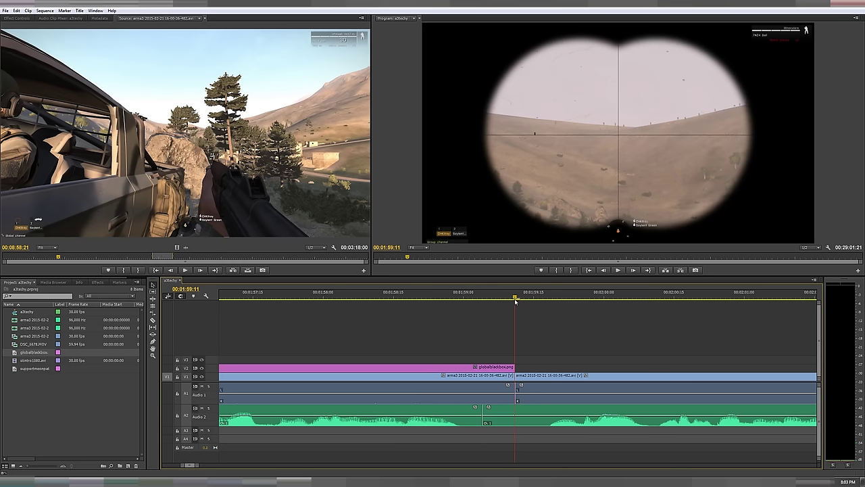
pyautogui.click(531, 378)
pyautogui.click(504, 378)
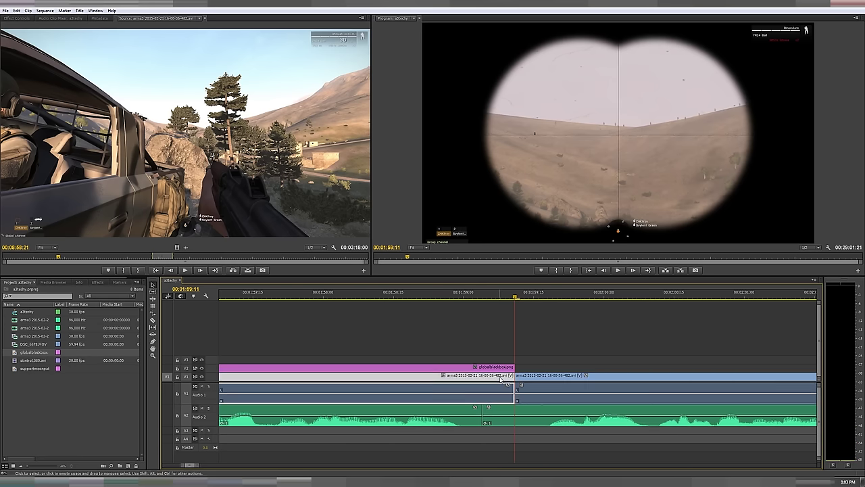
pyautogui.click(522, 378)
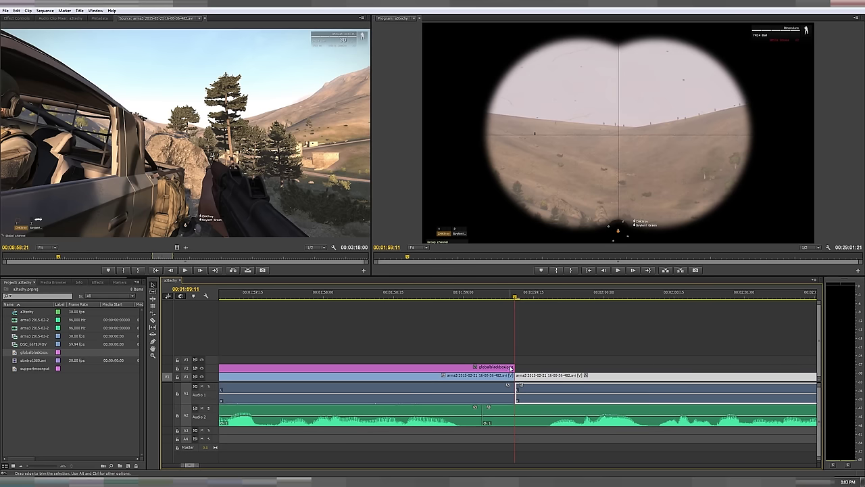
pyautogui.moveTo(514, 367); pyautogui.dragTo(518, 367)
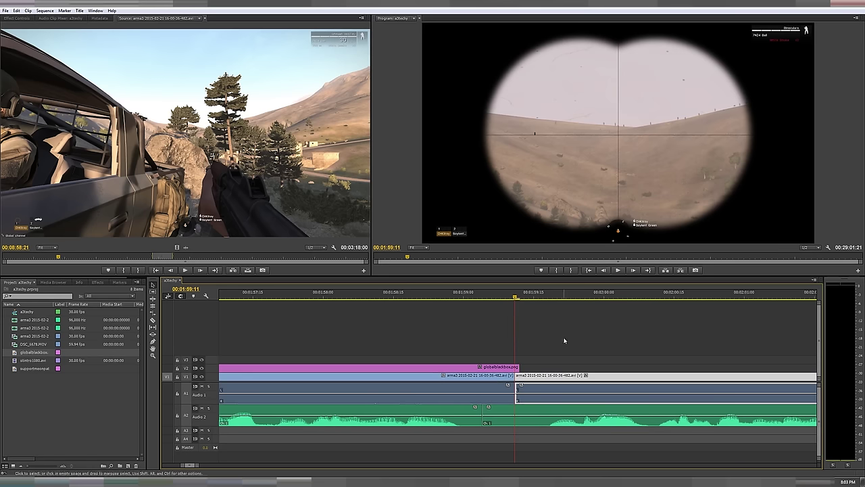
pyautogui.press('-')
pyautogui.hotkey('shift', 'Left')
pyautogui.press('space')
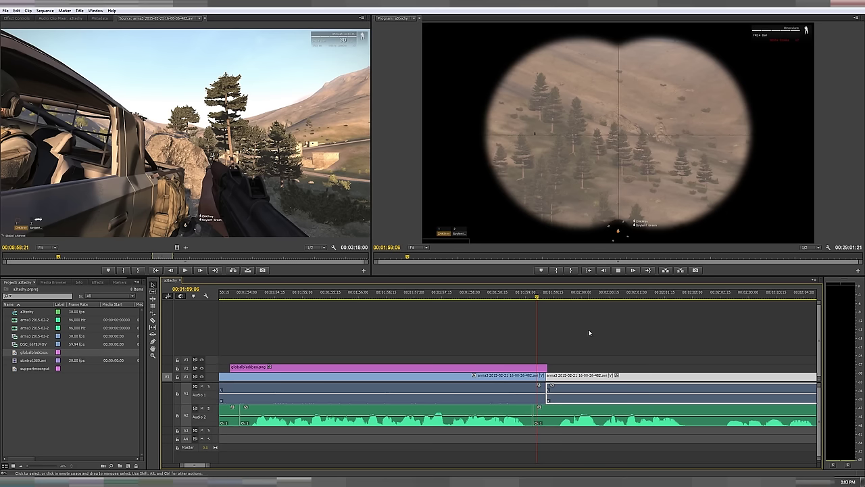
pyautogui.press('space')
pyautogui.press('-')
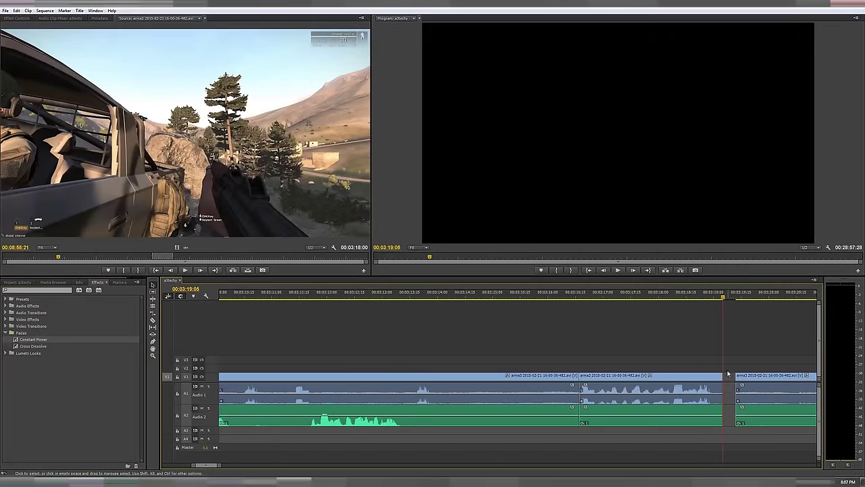
# Delete the empty gap between the clips at 00:03:19:05
pyautogui.click(728, 374)
pyautogui.press('Delete')
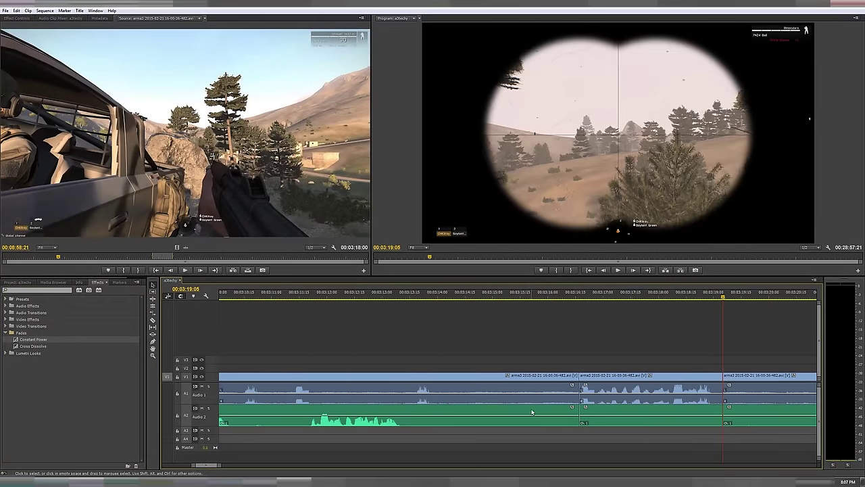
# Unlink video from audio in both clips that meet at about 00:03:16:17
pyautogui.click(586, 374)
pyautogui.rightClick(597, 376)
pyautogui.click(619, 164)
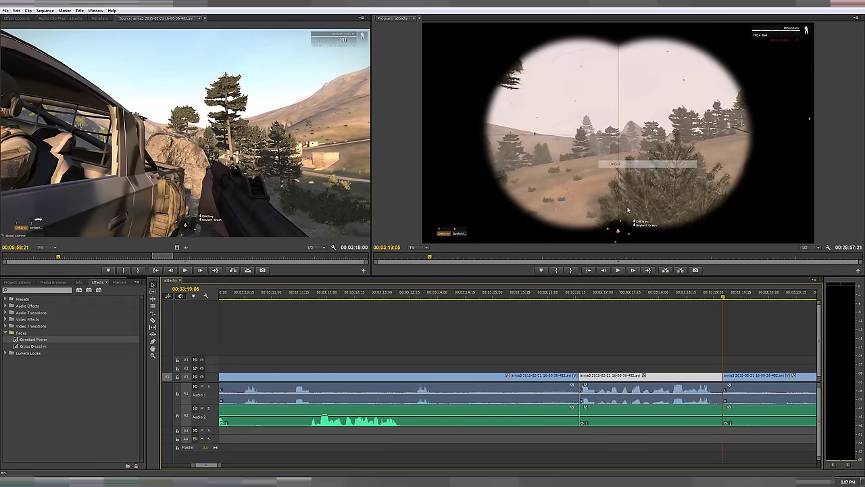
pyautogui.click(568, 295)
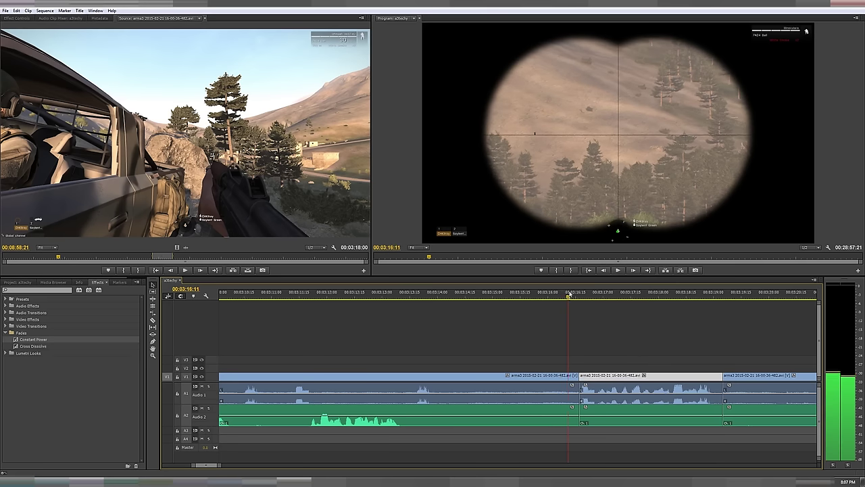
pyautogui.moveTo(569, 294); pyautogui.dragTo(589, 296)
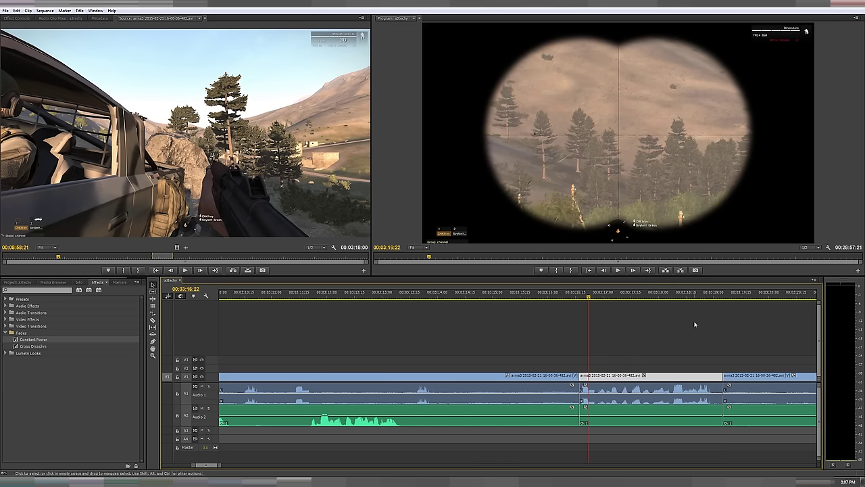
pyautogui.click(750, 298)
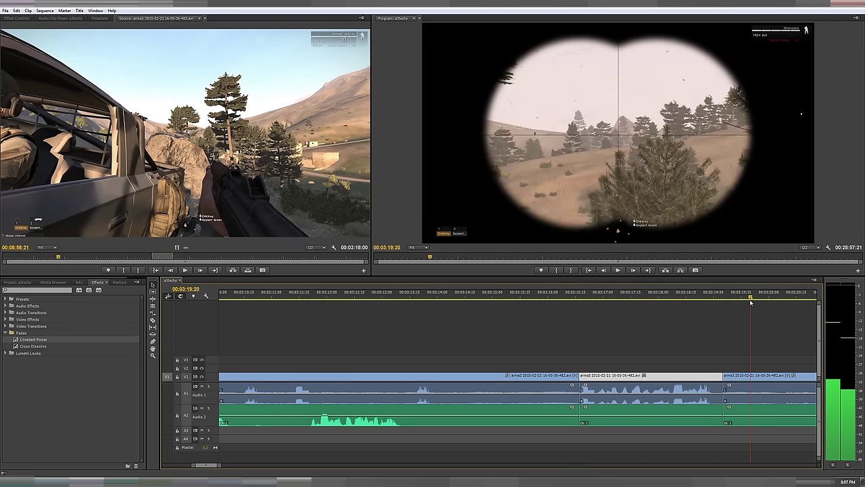
pyautogui.rightClick(525, 378)
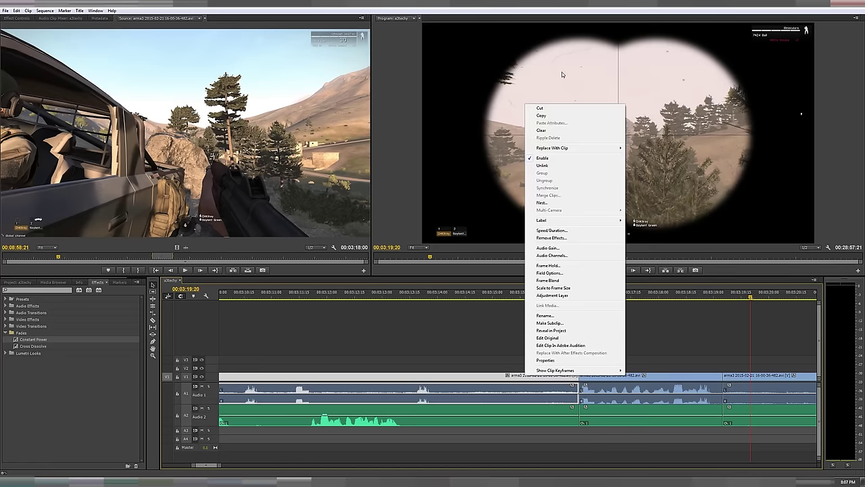
pyautogui.click(508, 328)
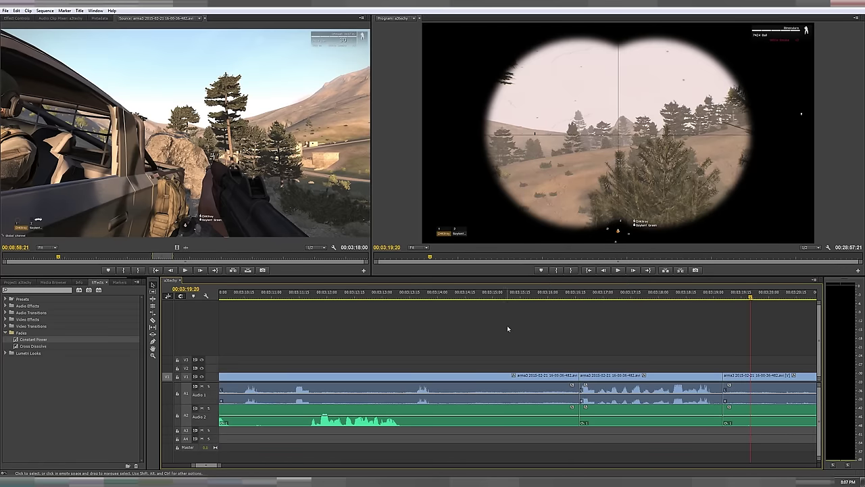
# Trim the end of the first clip's Audio 1 part and move the second clip's Audio 1 part back to about 00:03:14:08
pyautogui.click(551, 388)
pyautogui.moveTo(575, 390); pyautogui.dragTo(466, 390)
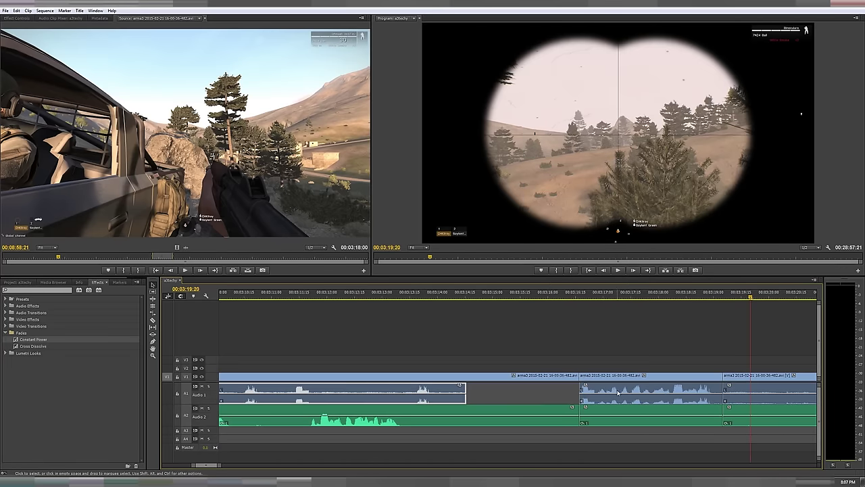
pyautogui.moveTo(618, 393); pyautogui.dragTo(464, 393)
pyautogui.click(478, 392)
# Replace the second clip's video and Audio 2 parts by extending the first clip's to 00:03:16:26, and ripple delete the leftover gap
pyautogui.click(597, 376)
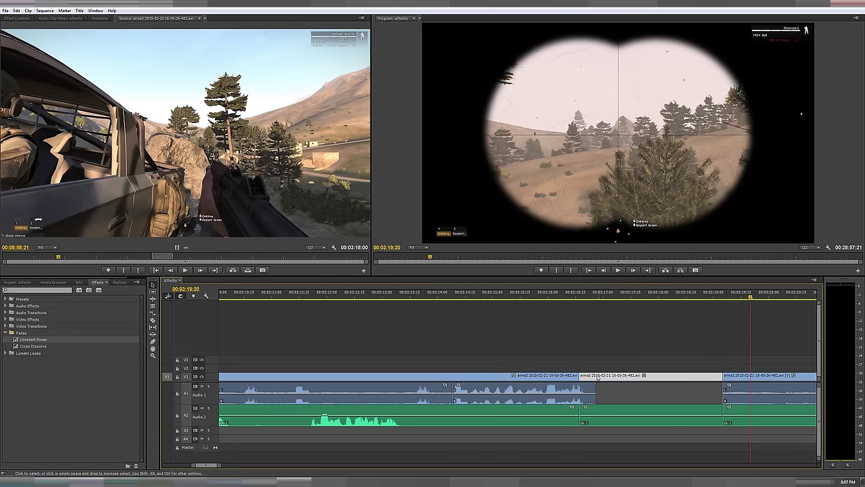
pyautogui.press('Delete')
pyautogui.moveTo(578, 376); pyautogui.dragTo(596, 377)
pyautogui.moveTo(579, 416); pyautogui.dragTo(596, 416)
pyautogui.rightClick(618, 378)
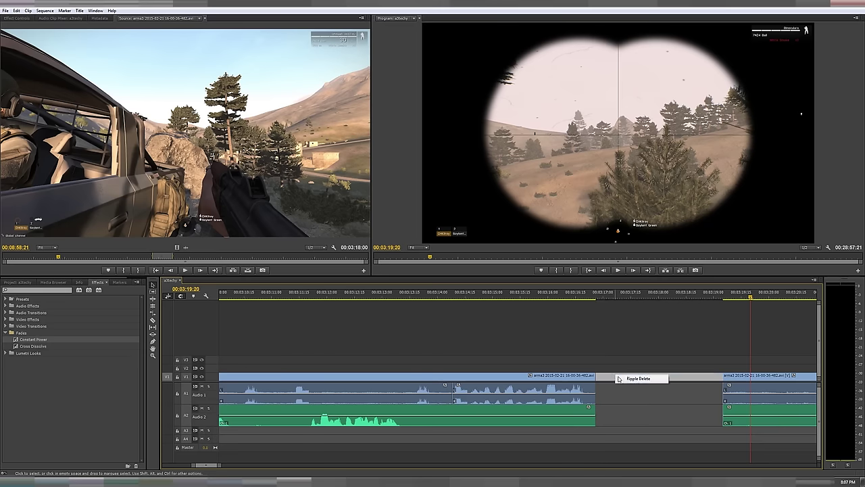
pyautogui.click(638, 379)
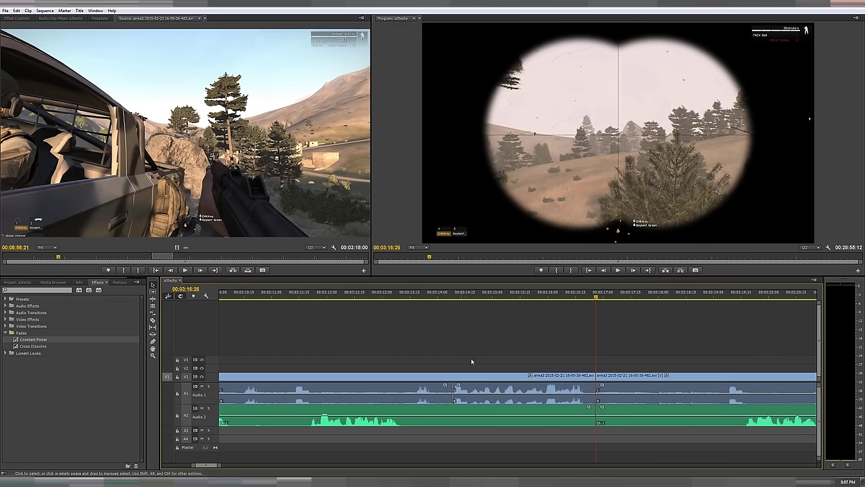
# Apply a Constant Power crossfade to the Audio 1 join at about 00:03:14:08 and play across it
pyautogui.moveTo(42, 341); pyautogui.dragTo(453, 398)
pyautogui.scroll(3, 453, 398)
pyautogui.scroll(-3, 464, 358)
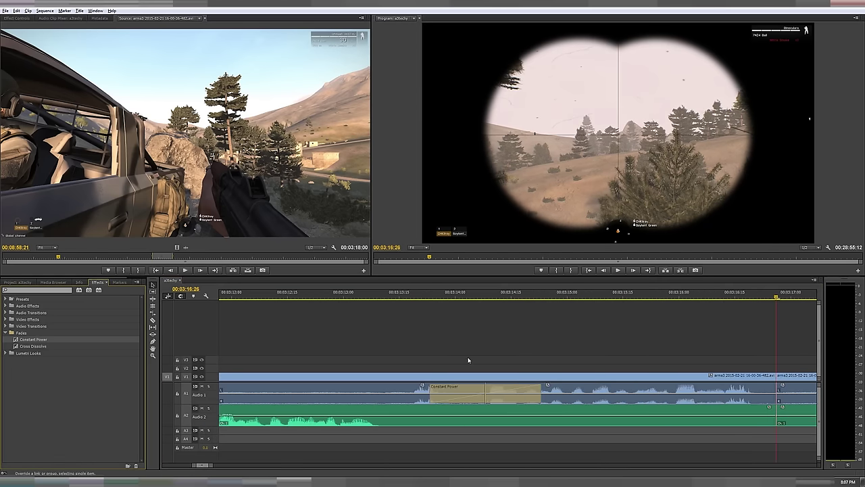
pyautogui.click(422, 296)
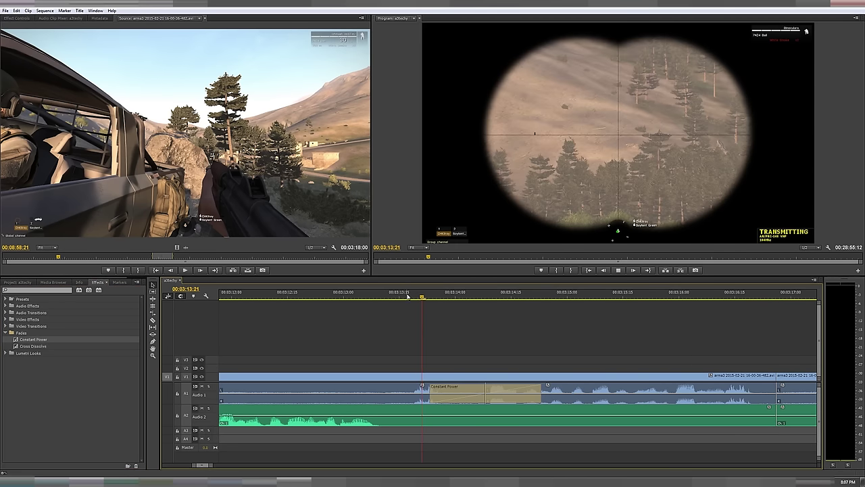
pyautogui.press('space')
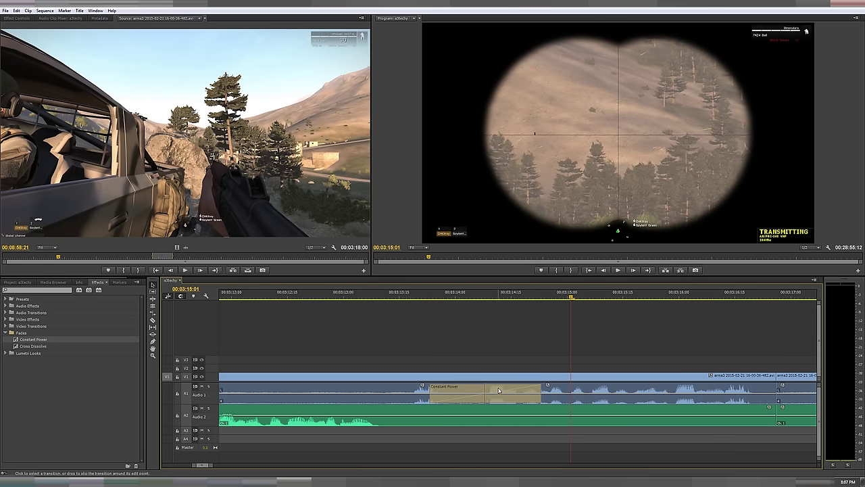
# Shorten the Constant Power crossfade on Audio 1 to about four frames, playing the join to check it
pyautogui.moveTo(499, 391)
pyautogui.mouseDown()
pyautogui.moveTo(541, 390)
pyautogui.moveTo(507, 390)
pyautogui.mouseUp()
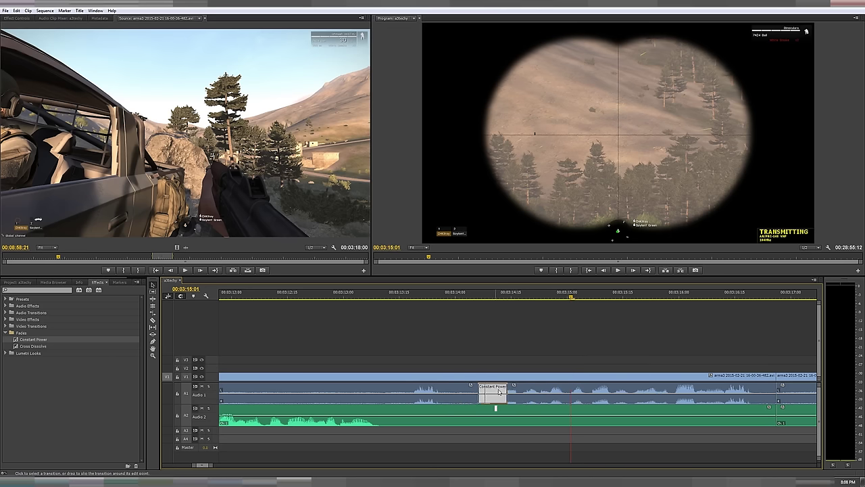
pyautogui.click(469, 296)
pyautogui.press('space')
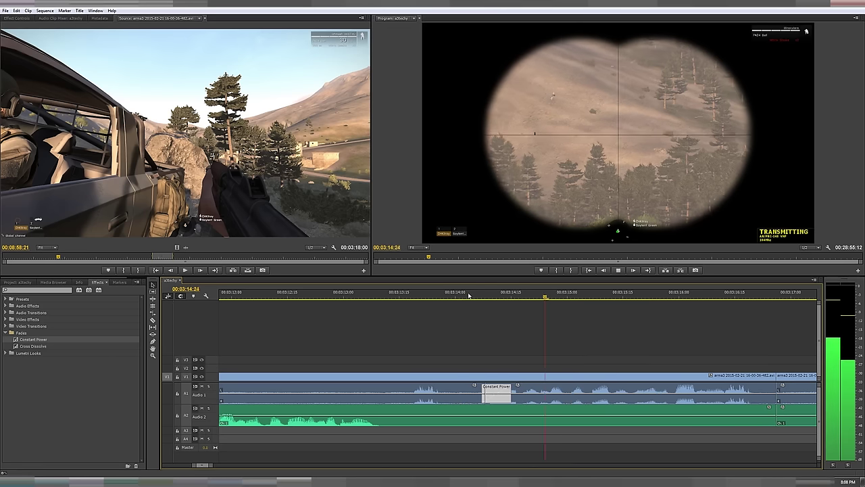
pyautogui.press('space')
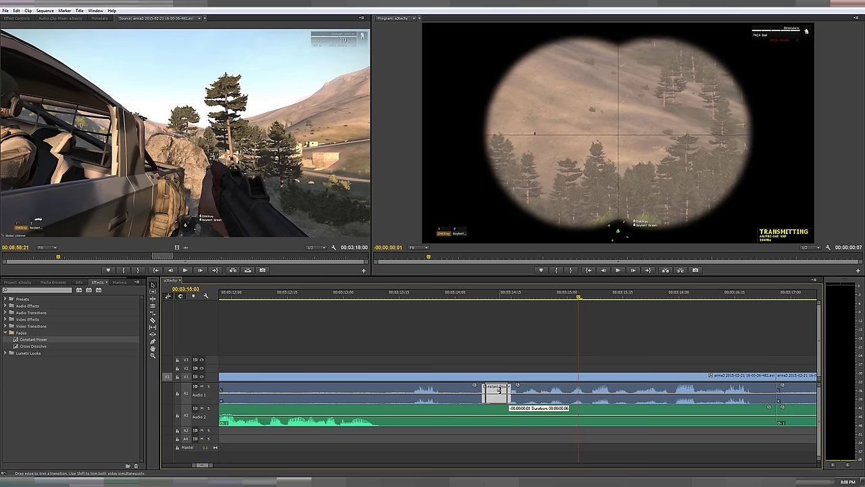
pyautogui.moveTo(500, 391)
pyautogui.mouseDown()
pyautogui.moveTo(490, 392)
pyautogui.moveTo(498, 391)
pyautogui.mouseUp()
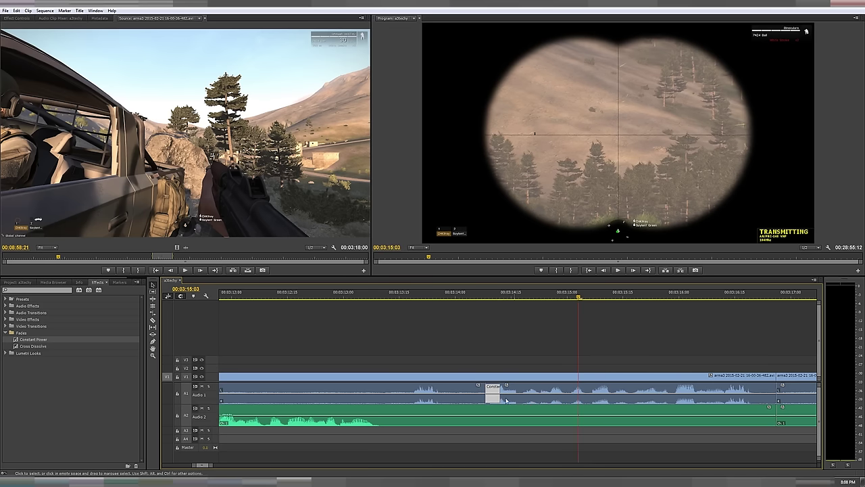
pyautogui.click(475, 295)
pyautogui.press('space')
pyautogui.press('space')
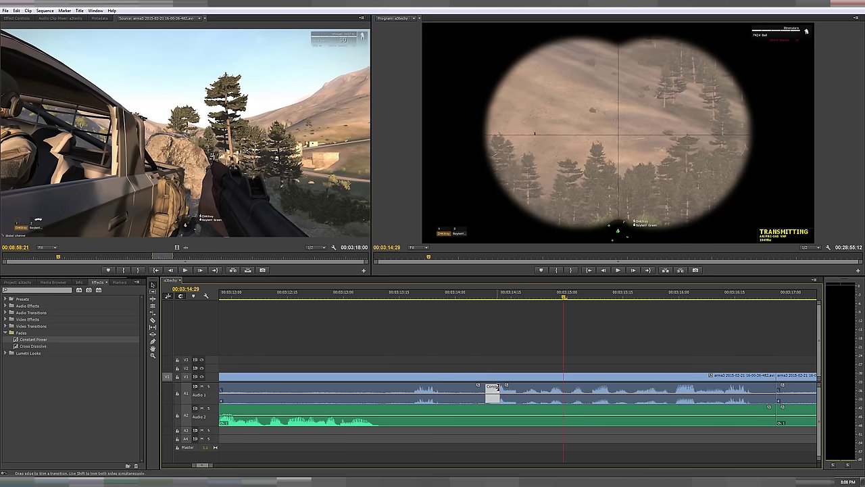
# Slide the short Constant Power crossfade earlier until it is centered on the Audio 1 cut, playing the join to check it
pyautogui.moveTo(493, 394); pyautogui.dragTo(488, 393)
pyautogui.click(475, 295)
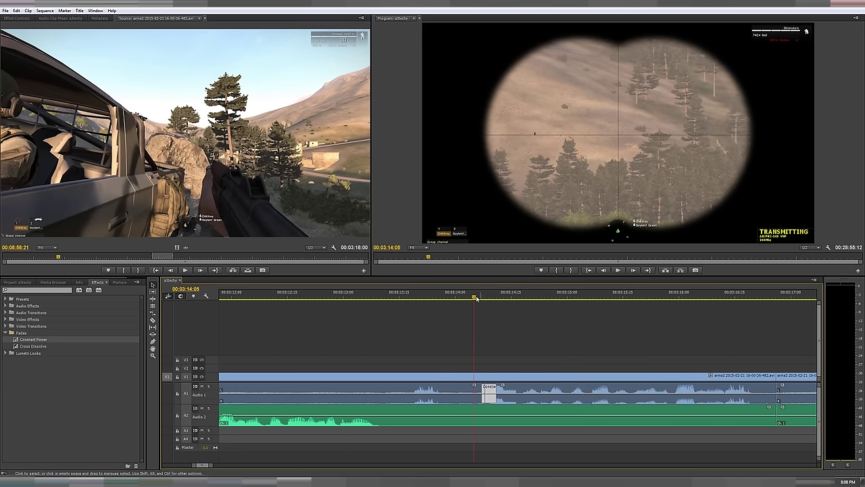
pyautogui.press('space')
pyautogui.press('space')
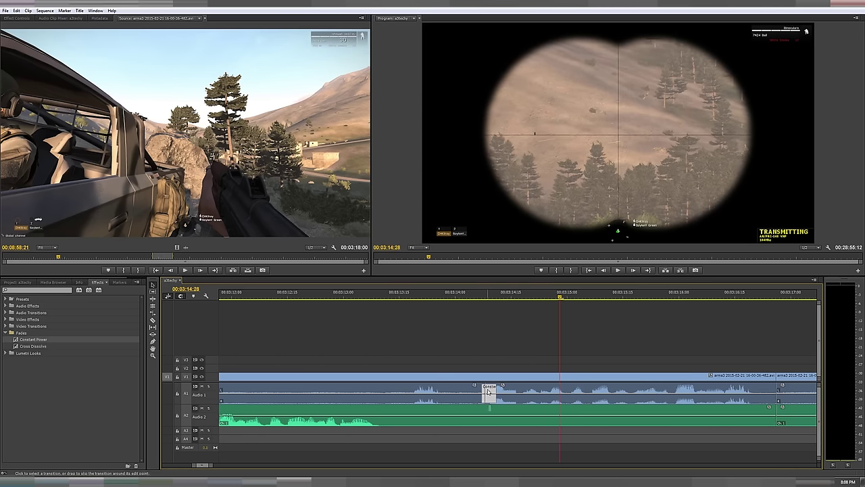
pyautogui.moveTo(488, 392); pyautogui.dragTo(484, 393)
pyautogui.click(470, 296)
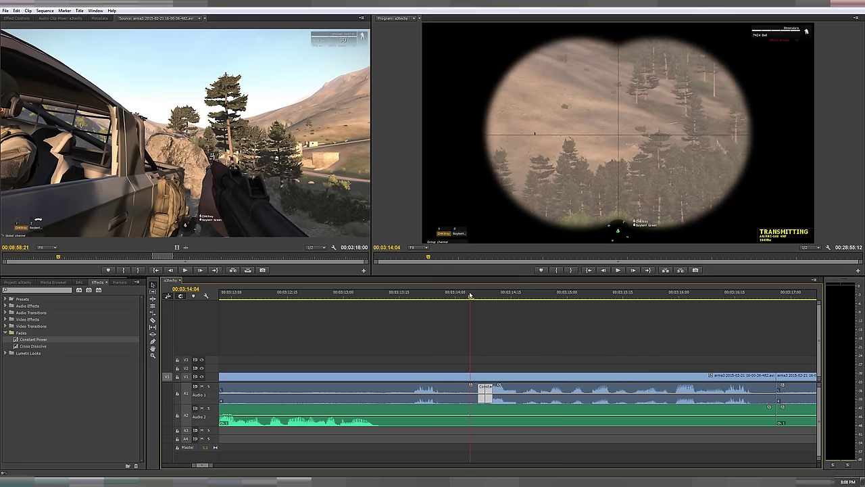
pyautogui.press('space')
pyautogui.click(470, 296)
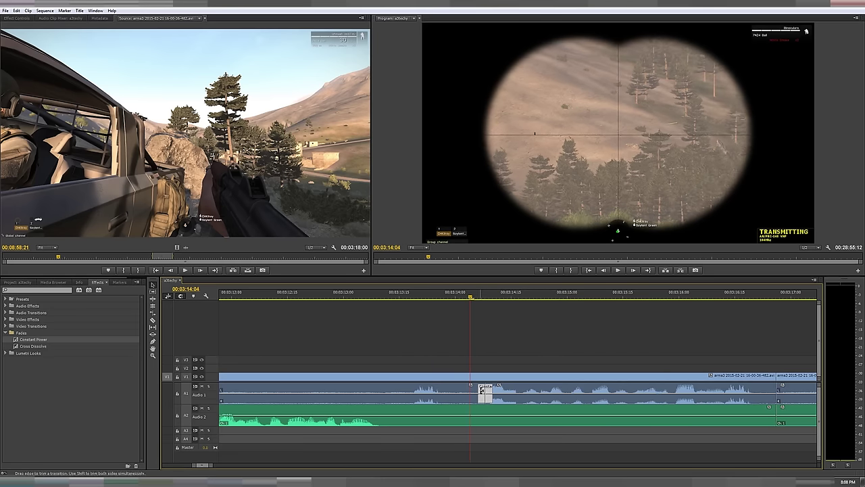
# Open the Constant Power crossfade's effect settings and enter a duration of 00:00:00:04
pyautogui.moveTo(481, 391); pyautogui.dragTo(483, 391)
pyautogui.click(27, 18)
pyautogui.click(126, 48)
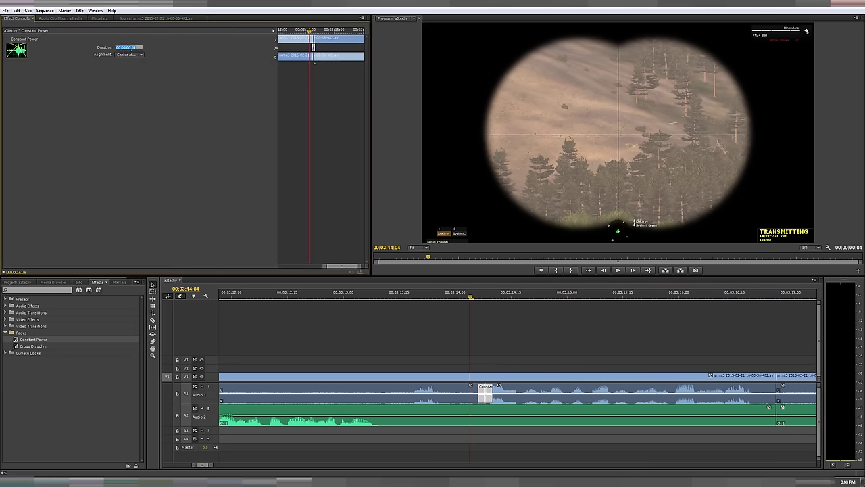
pyautogui.press('Return')
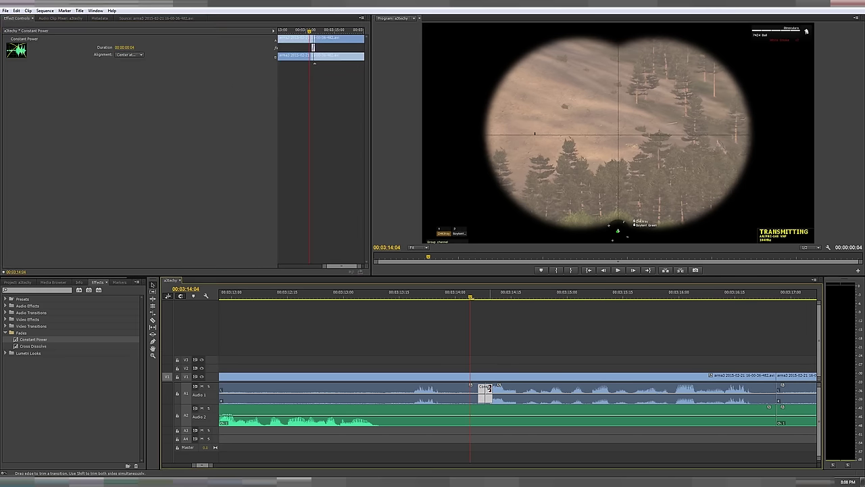
# Set the selected Constant Power crossfade's duration to 00:00:00:03 and play across the Audio 1 join
pyautogui.moveTo(492, 389); pyautogui.dragTo(492, 391)
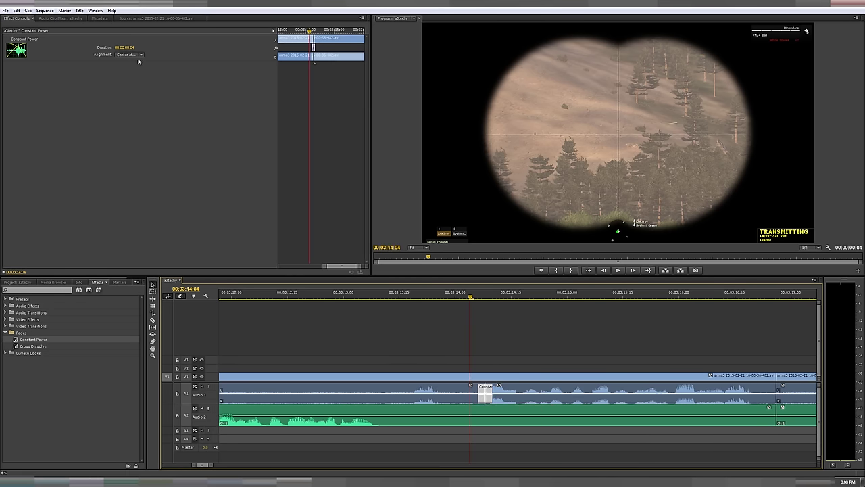
pyautogui.moveTo(489, 390); pyautogui.dragTo(490, 391)
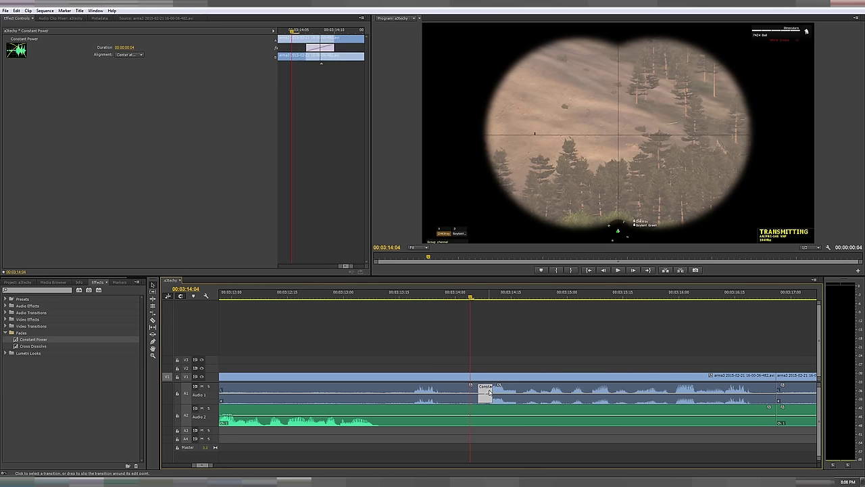
pyautogui.click(132, 48)
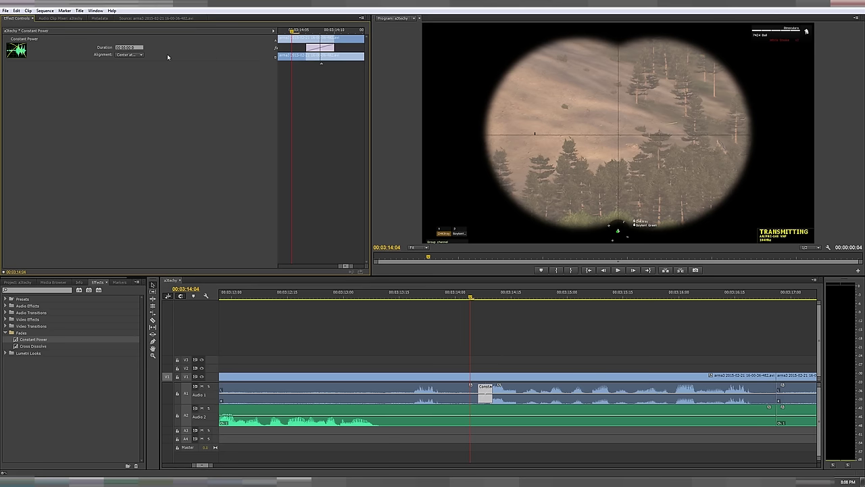
pyautogui.write('3')
pyautogui.press('Return')
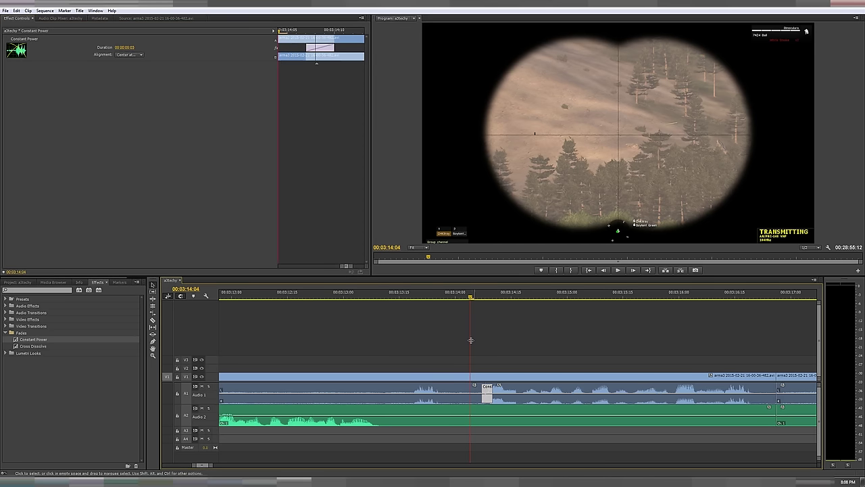
pyautogui.press('Left')
pyautogui.press('Left')
pyautogui.press('Left')
pyautogui.press('Left')
pyautogui.press('Left')
pyautogui.press('space')
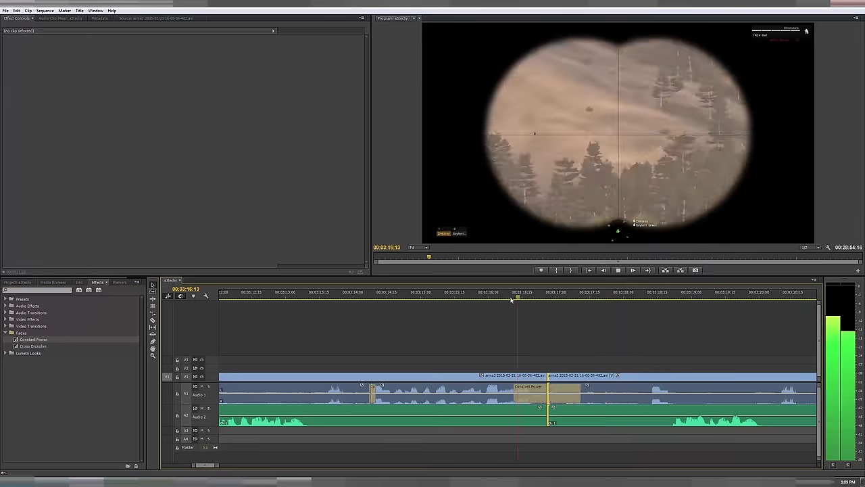
# Shorten the Constant Power crossfade at the 00:03:20:25 cut on Audio 1 to ten frames and play across the join
pyautogui.rightClick(589, 380)
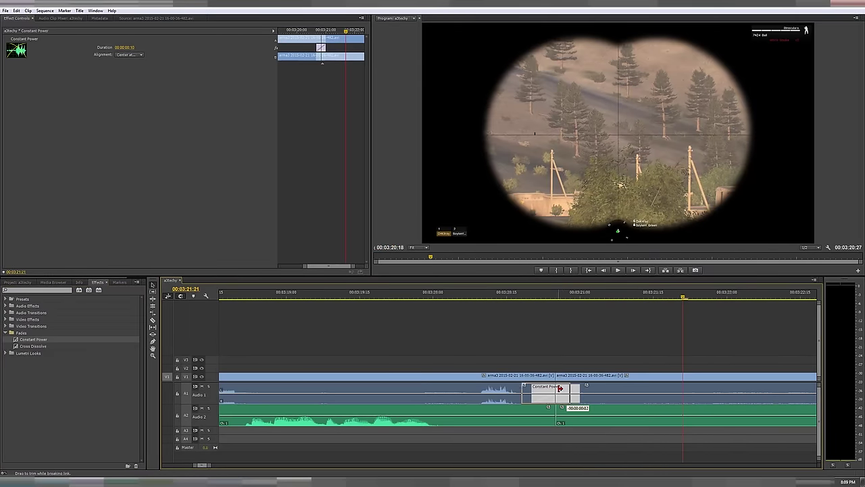
pyautogui.moveTo(560, 392); pyautogui.dragTo(568, 389)
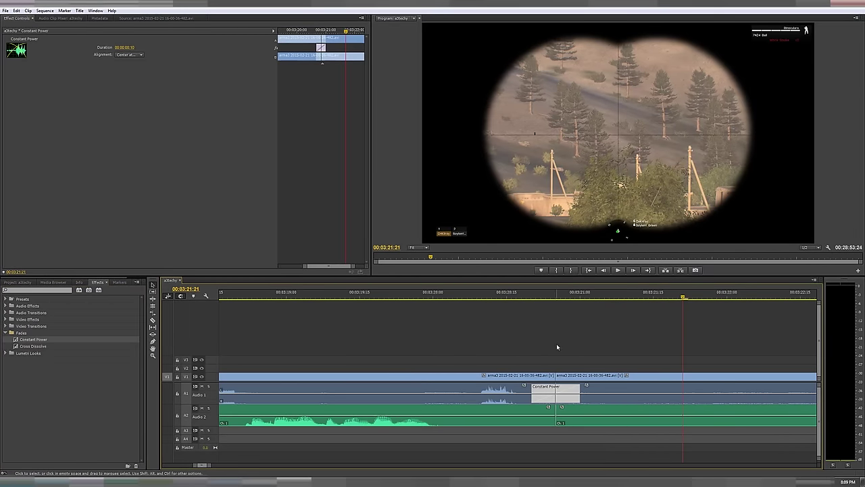
pyautogui.click(443, 296)
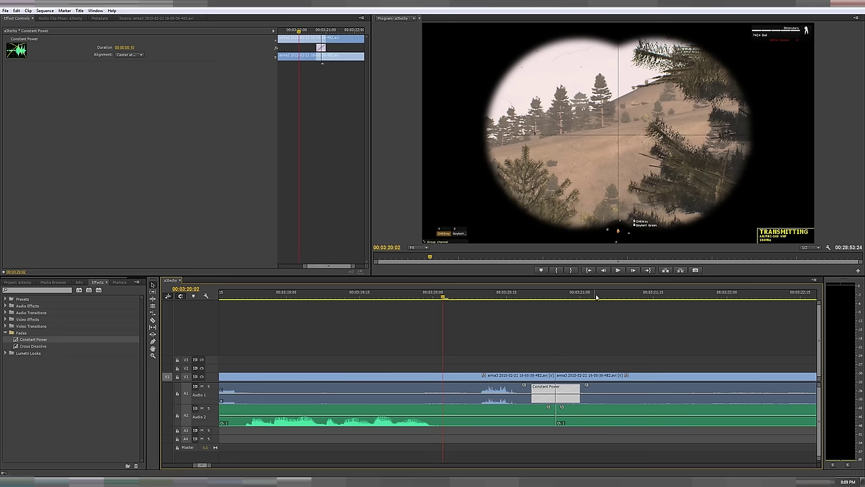
pyautogui.click(398, 298)
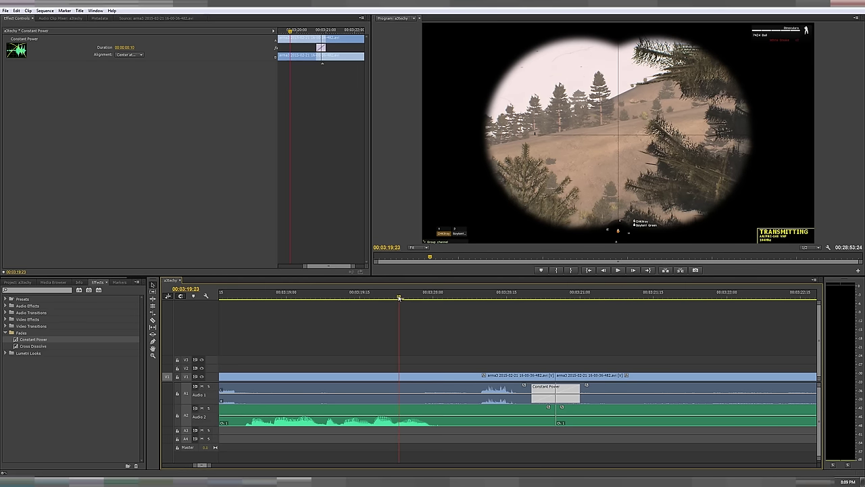
pyautogui.press('space')
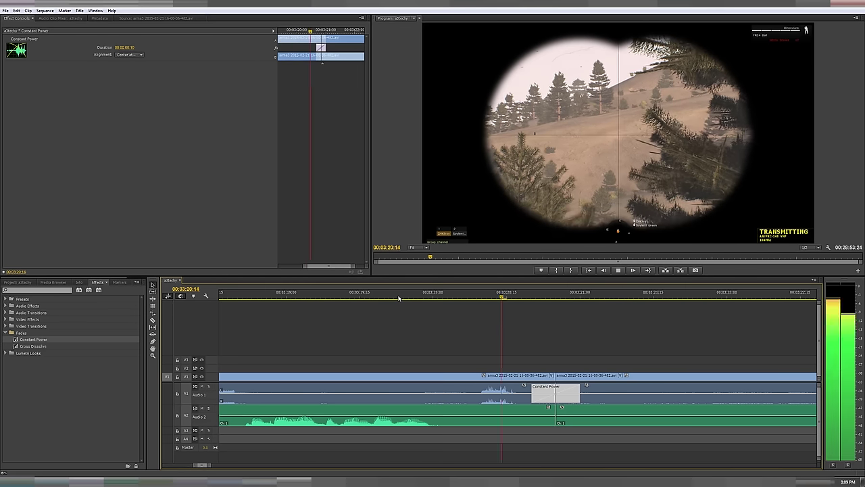
pyautogui.press('space')
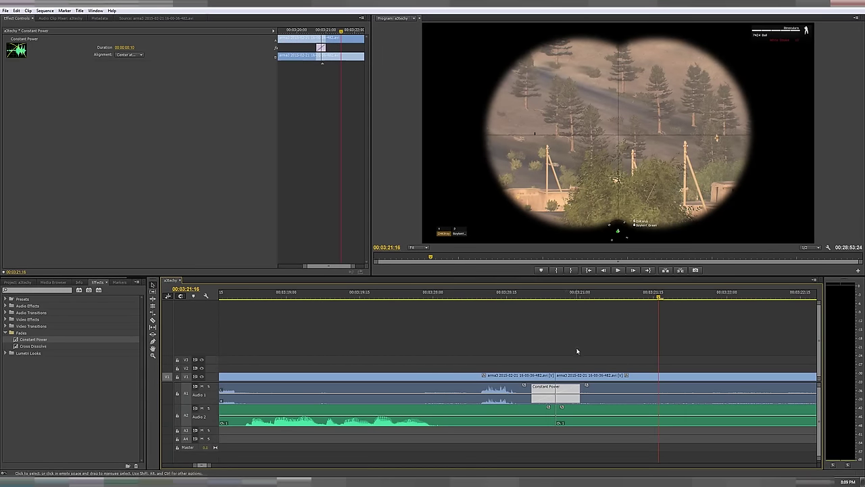
pyautogui.moveTo(569, 297); pyautogui.dragTo(528, 302)
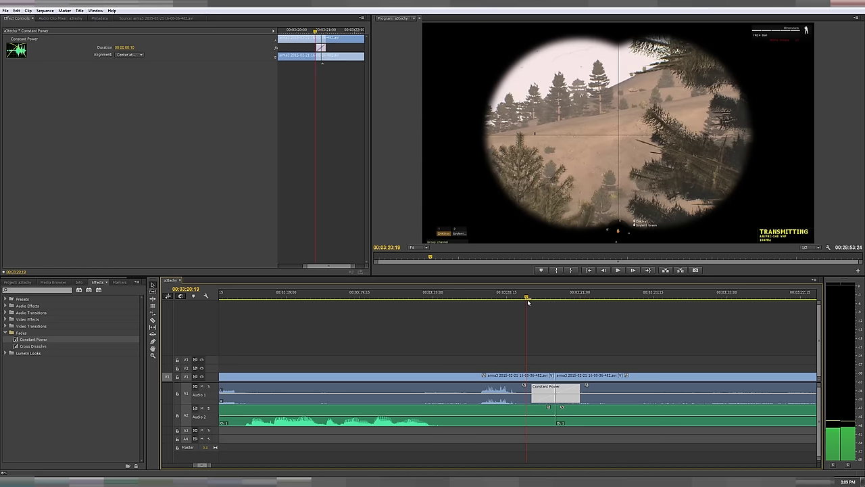
pyautogui.press('space')
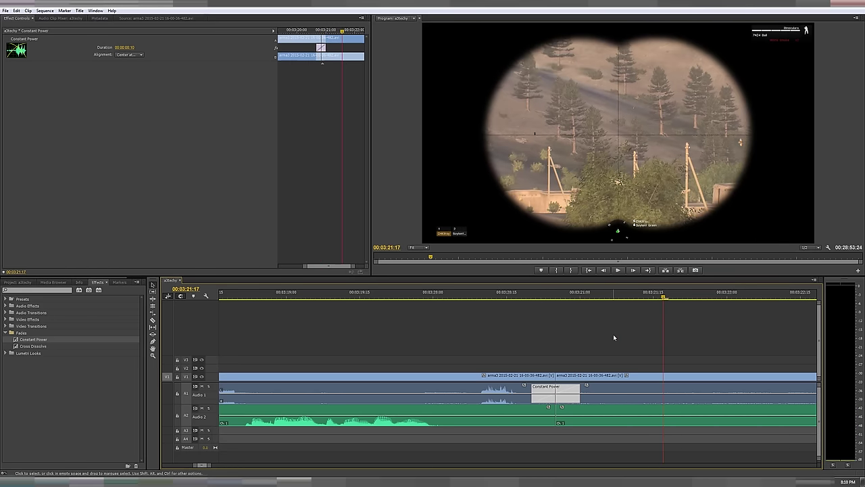
# Slide the ten-frame Constant Power crossfade earlier so it ends at the Audio 1 cut, then play from the cut
pyautogui.click(537, 296)
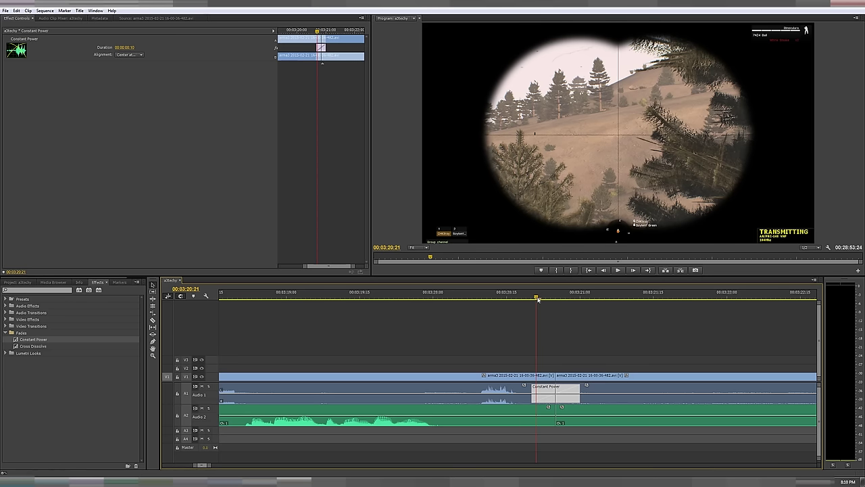
pyautogui.moveTo(538, 299); pyautogui.dragTo(555, 298)
pyautogui.click(603, 392)
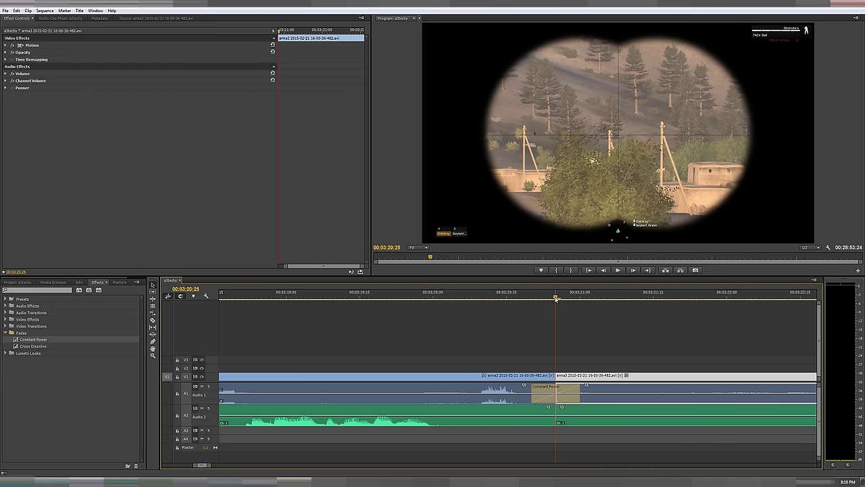
pyautogui.click(574, 383)
pyautogui.moveTo(570, 393); pyautogui.dragTo(476, 386)
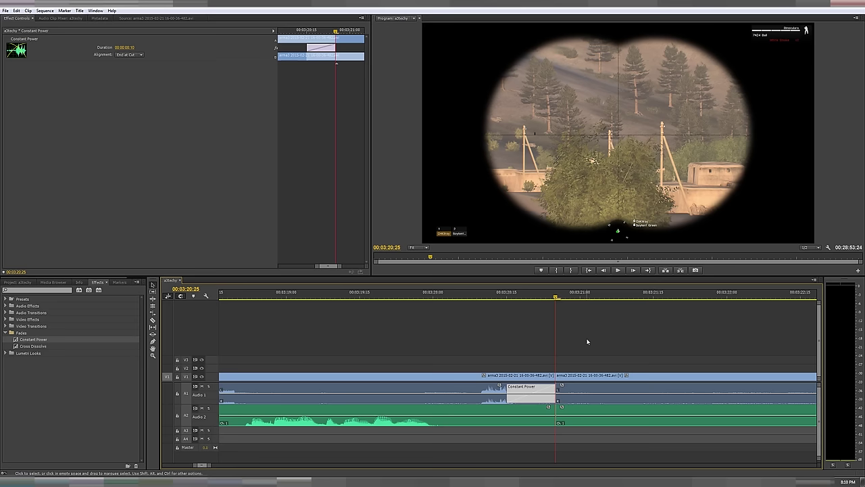
pyautogui.press('space')
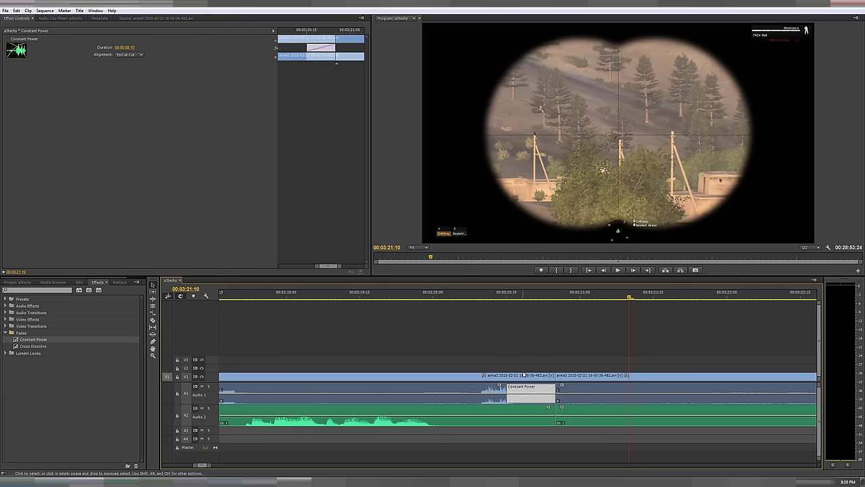
# Extend the start of the Constant Power crossfade earlier for a duration of 00:00:00:14 and play across the join
pyautogui.moveTo(508, 387); pyautogui.dragTo(487, 386)
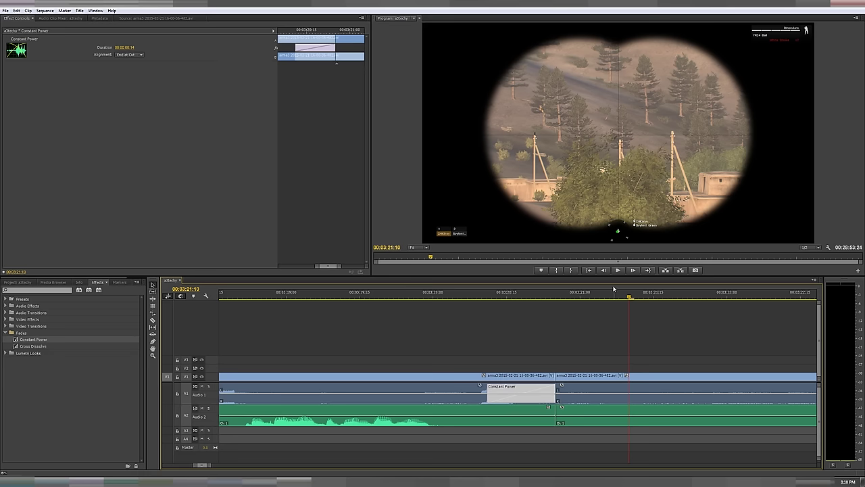
pyautogui.click(480, 296)
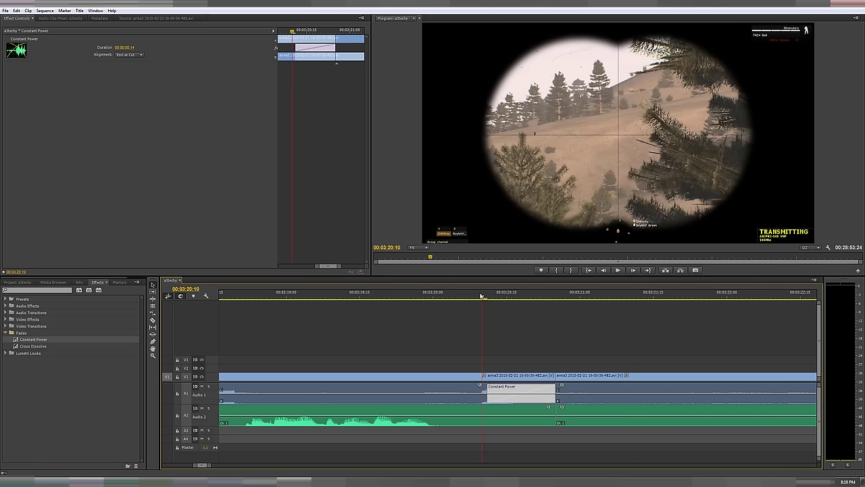
pyautogui.press('space')
pyautogui.click(462, 296)
pyautogui.press('space')
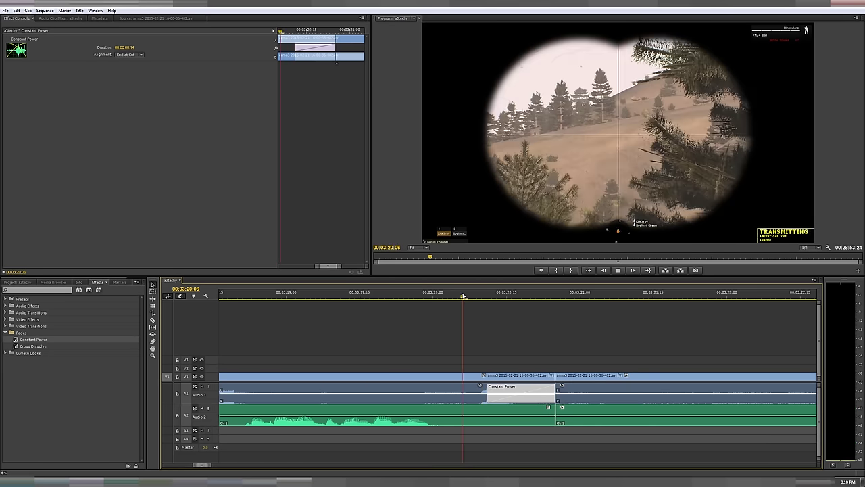
pyautogui.click(404, 296)
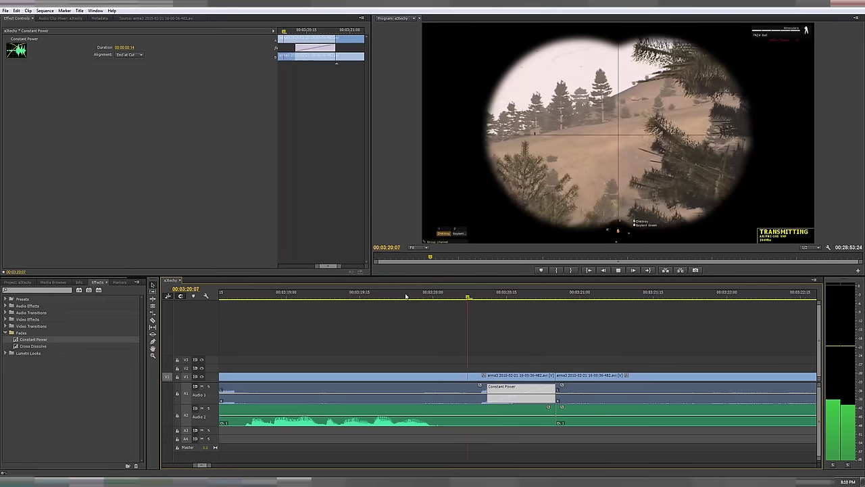
pyautogui.press('space')
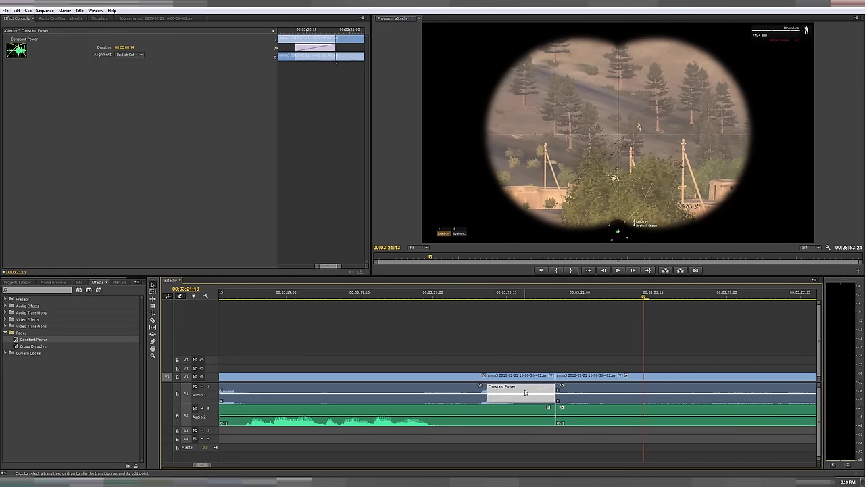
# Delete the crossfade at the 00:03:20:25 cut and trim the outgoing clip's audio end, unlinked from its video, back about eight frames
pyautogui.press('Delete')
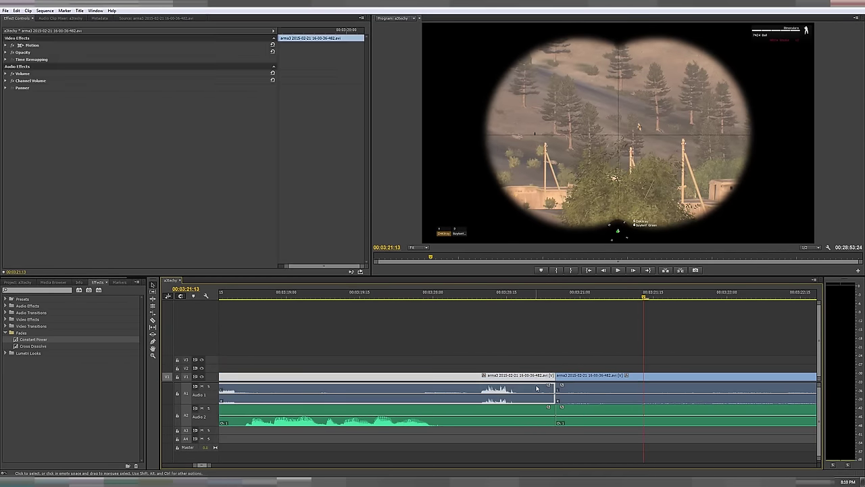
pyautogui.rightClick(539, 391)
pyautogui.click(554, 175)
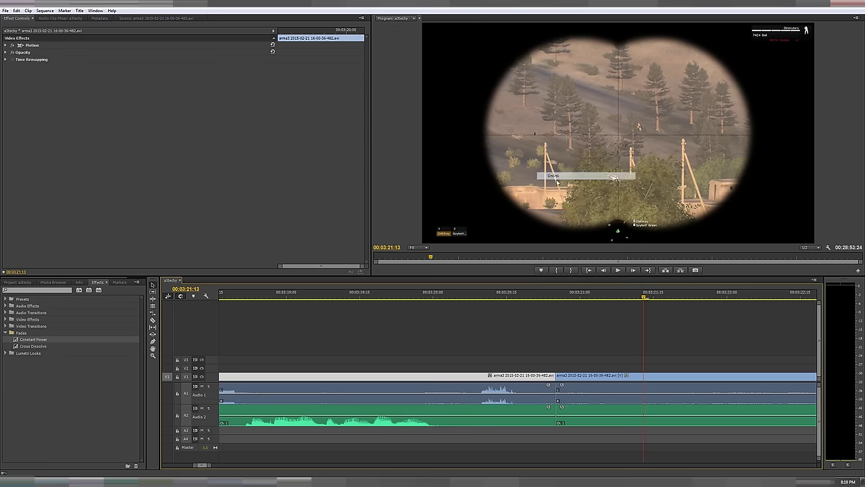
pyautogui.click(558, 390)
pyautogui.moveTo(541, 390); pyautogui.dragTo(515, 401)
# Unlink the incoming clip and extend its Audio 1 start earlier to meet the trimmed outgoing audio, playing across the new join
pyautogui.doubleClick(571, 376)
pyautogui.rightClick(568, 378)
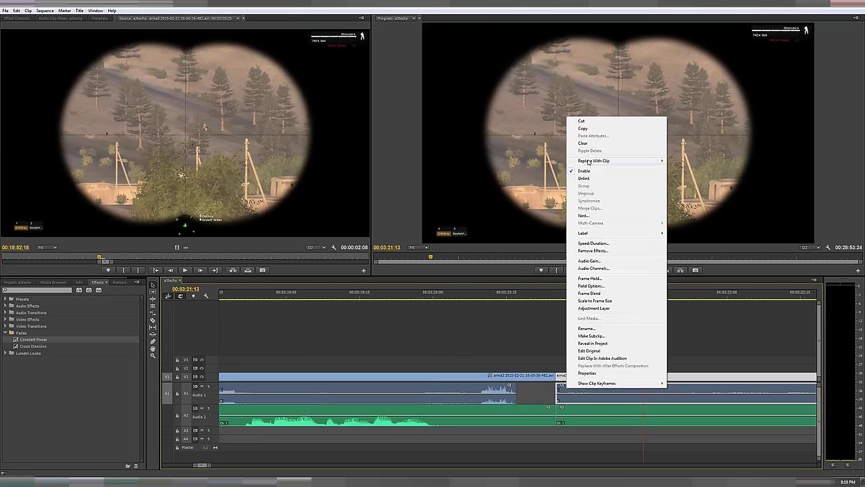
pyautogui.click(586, 179)
pyautogui.click(559, 392)
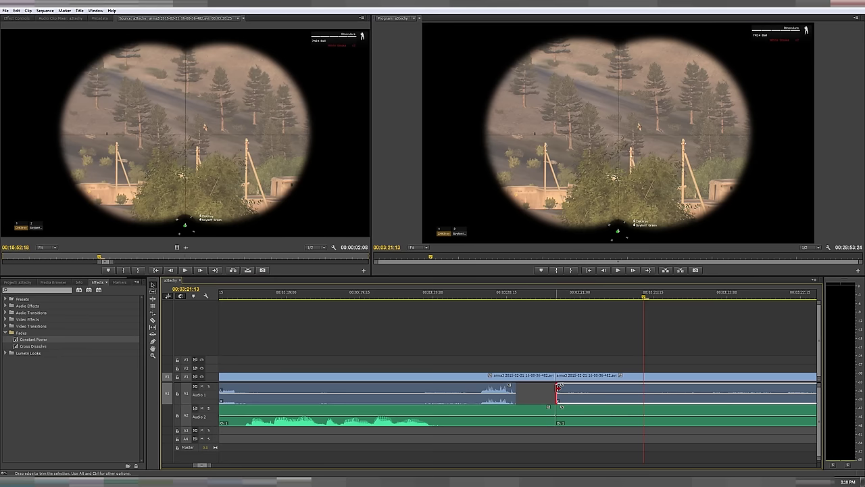
pyautogui.moveTo(558, 392); pyautogui.dragTo(521, 392)
pyautogui.click(508, 293)
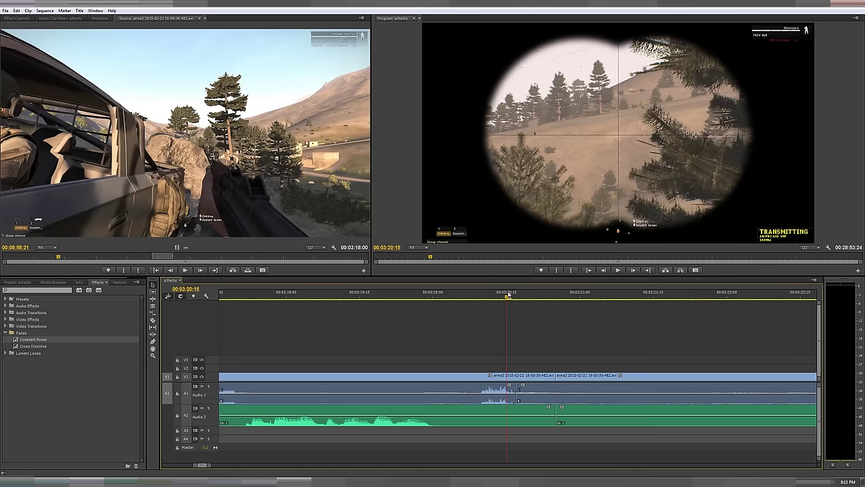
pyautogui.press('space')
pyautogui.press('space')
# Apply a Constant Power crossfade about six frames long to the new Audio 1 join at about 00:03:20:17
pyautogui.click(25, 341)
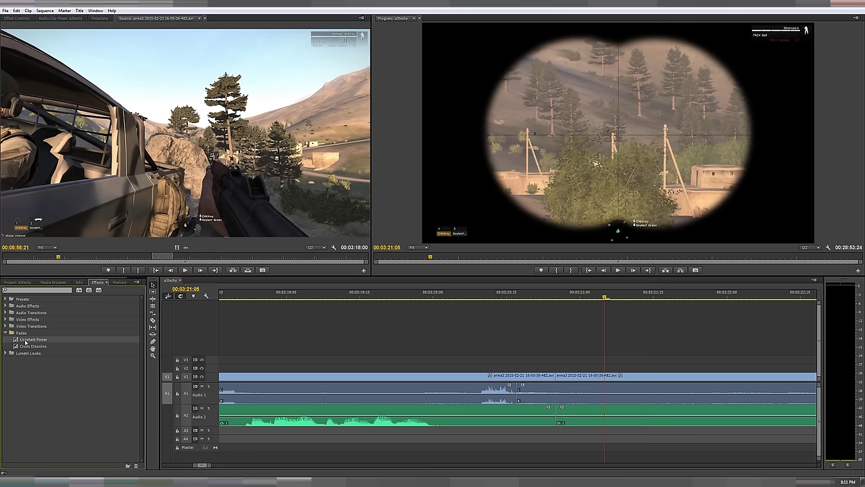
pyautogui.moveTo(508, 390); pyautogui.dragTo(532, 391)
pyautogui.click(520, 387)
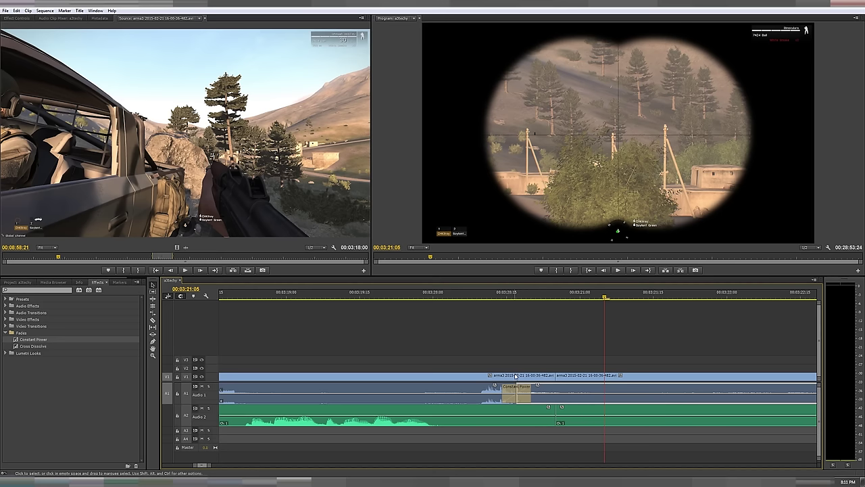
# Slide the Constant Power transition near 00:03:20:15 on Audio 1 slightly earlier and play it back
pyautogui.rightClick(495, 387)
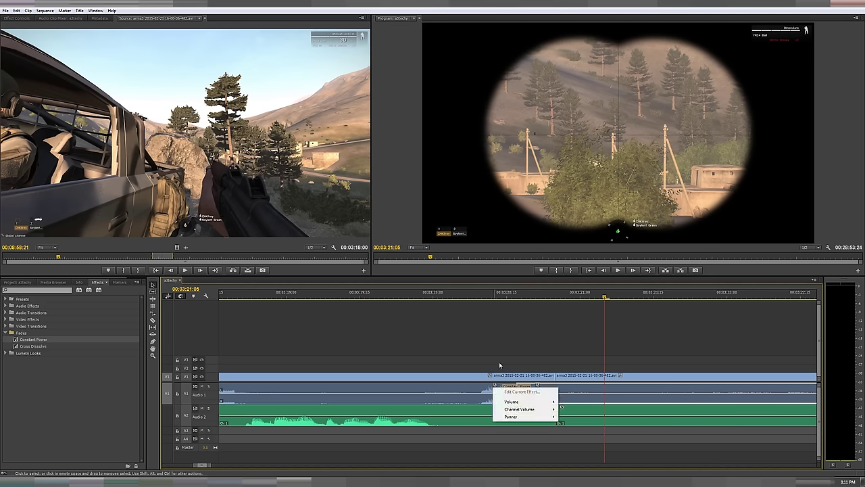
pyautogui.press('Escape')
pyautogui.moveTo(508, 391); pyautogui.dragTo(504, 391)
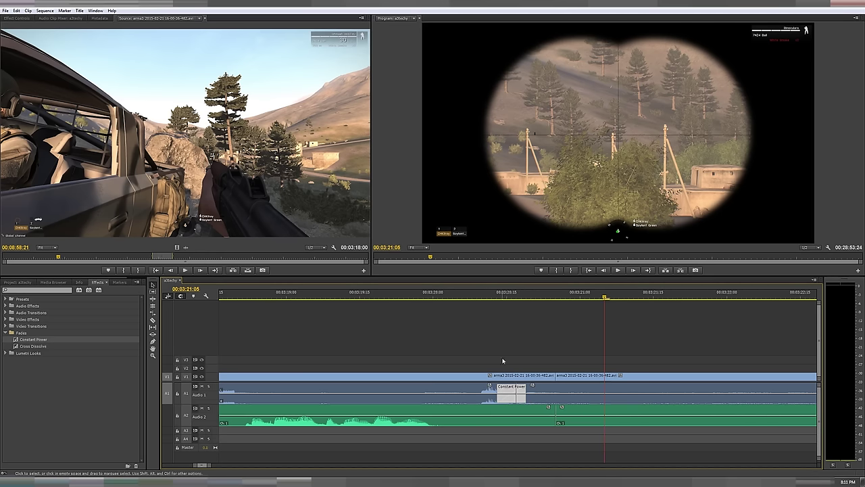
pyautogui.click(487, 296)
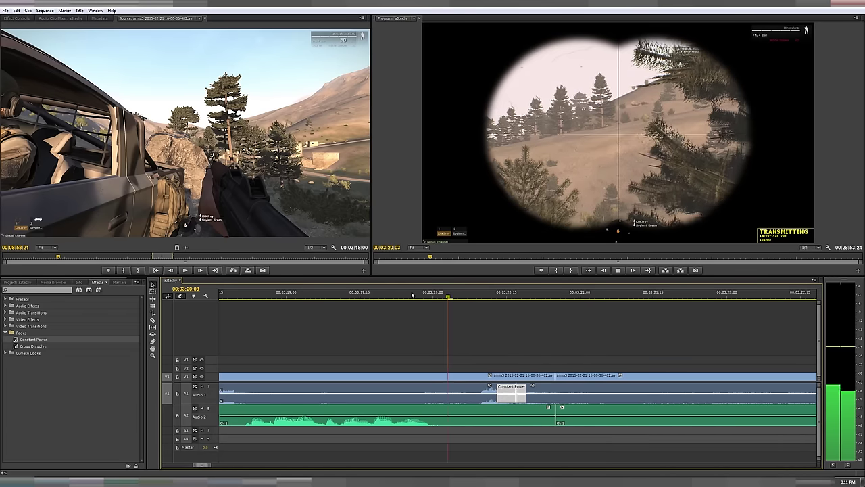
pyautogui.press('space')
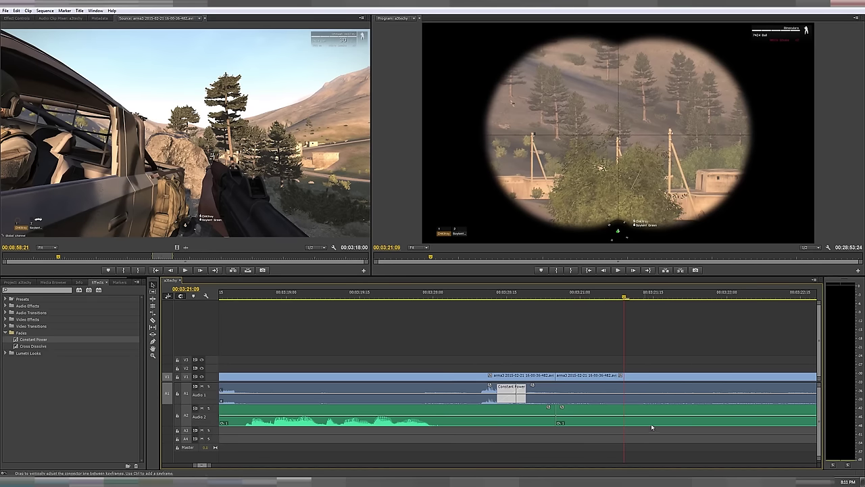
# Play back the sequence from about 00:03:20:00 to check the Audio 1 crossfade and the passage after it
pyautogui.keyDown('alt'); pyautogui.scroll(-3, 624, 389); pyautogui.keyUp('alt')
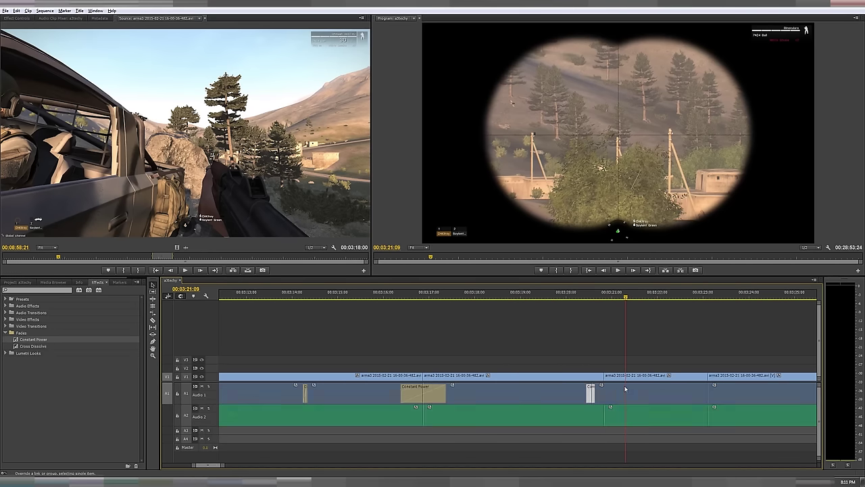
pyautogui.click(561, 293)
pyautogui.press('space')
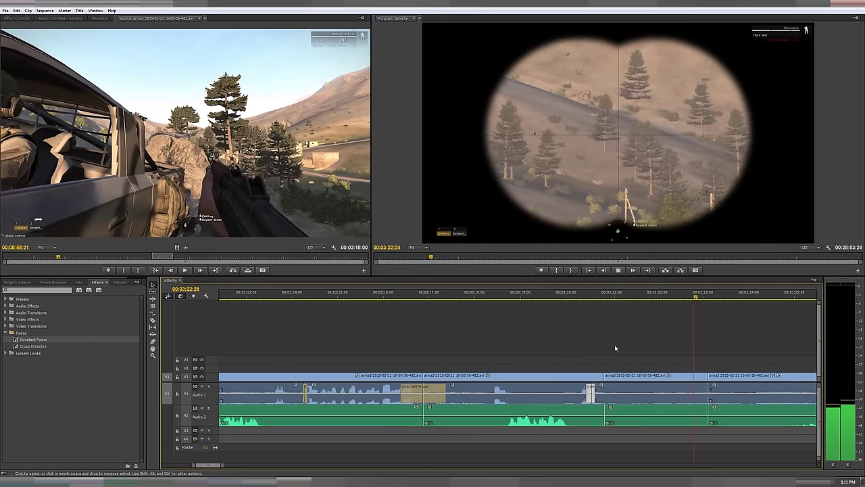
pyautogui.press('space')
pyautogui.click(570, 292)
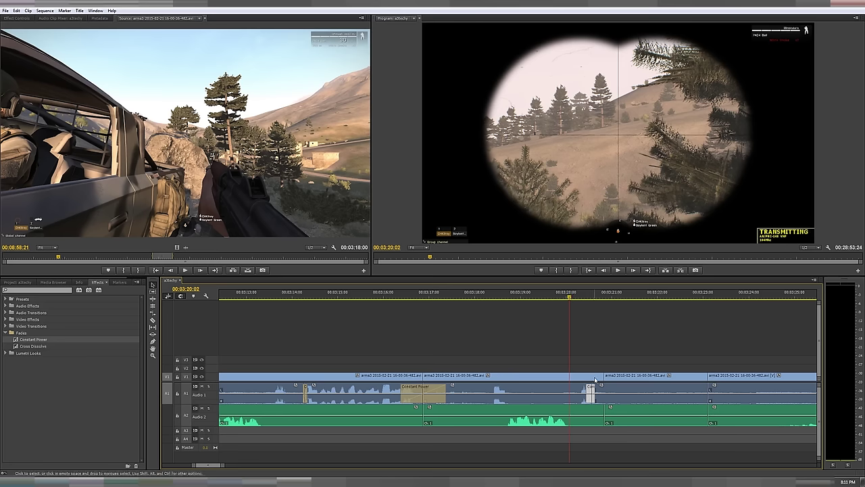
pyautogui.scroll(-1, 636, 354)
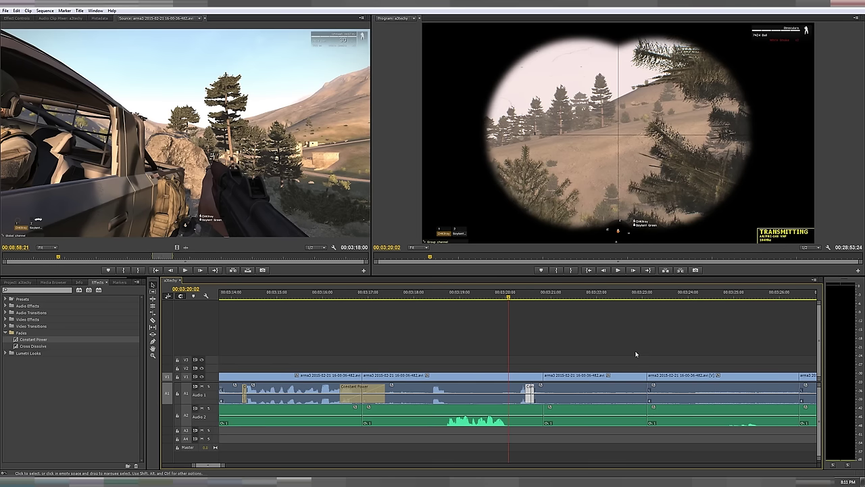
pyautogui.press('space')
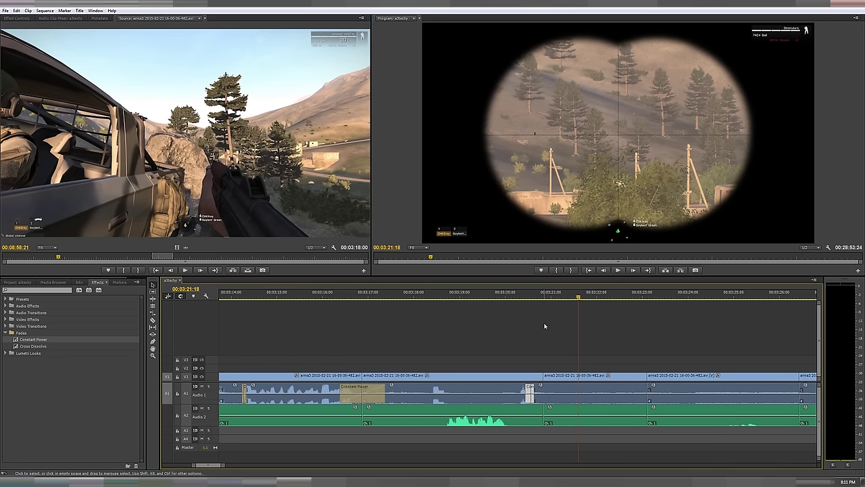
# Split the Audio 1 clip just before 00:03:21:00, delete the short piece before the split, and close the gap with the following audio
pyautogui.press('=')
pyautogui.press('=')
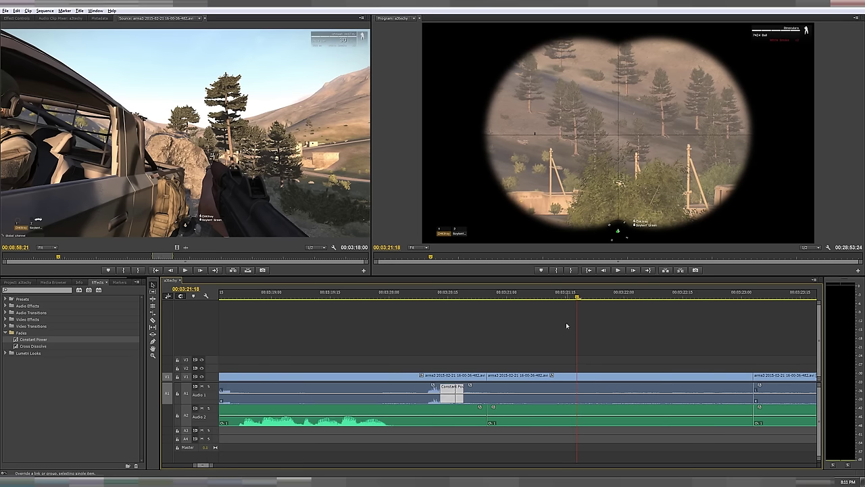
pyautogui.moveTo(507, 293); pyautogui.dragTo(550, 295)
pyautogui.press('c')
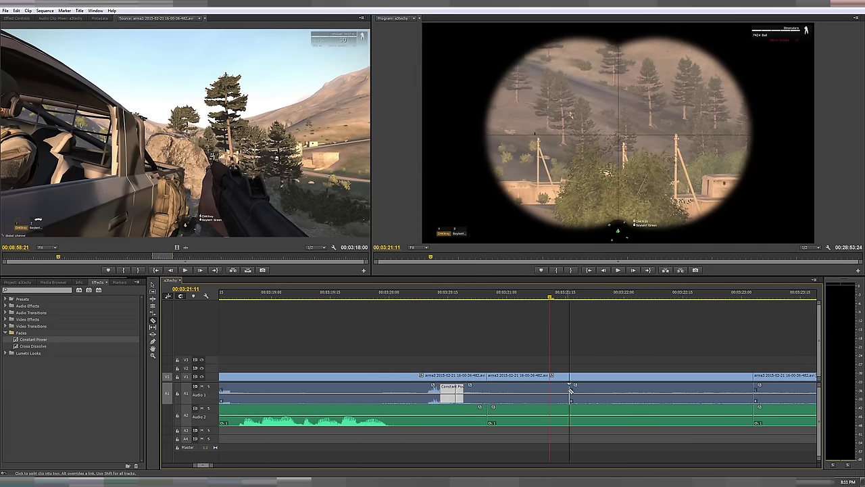
pyautogui.click(505, 390)
pyautogui.press('v')
pyautogui.click(482, 393)
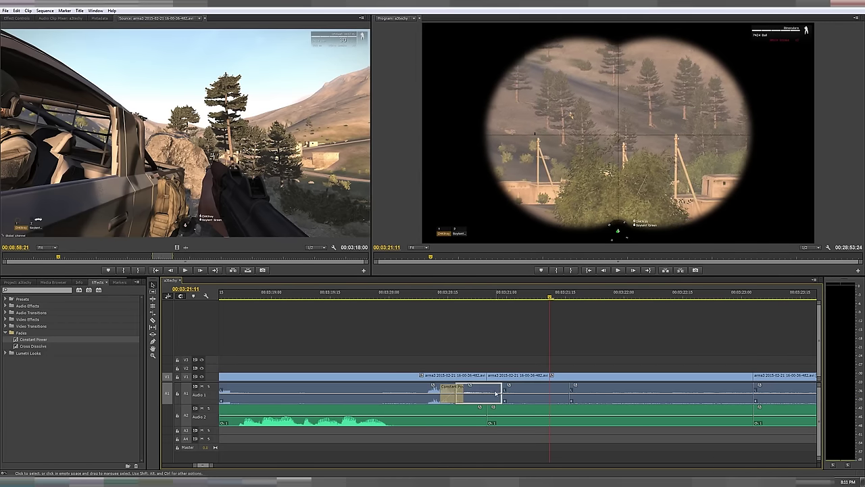
pyautogui.press('Delete')
pyautogui.moveTo(539, 392)
pyautogui.mouseDown()
pyautogui.moveTo(495, 394)
pyautogui.moveTo(541, 390)
pyautogui.moveTo(527, 390)
pyautogui.mouseUp()
# Add short Constant Power transitions at the two Audio 1 cuts near 00:03:20:17 and 00:03:21:04
pyautogui.scroll(3, 528, 399)
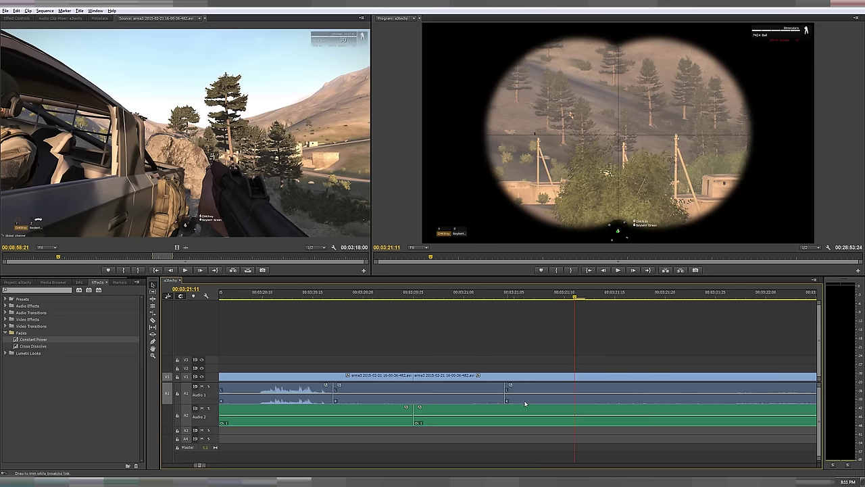
pyautogui.moveTo(35, 340); pyautogui.dragTo(453, 391)
pyautogui.moveTo(653, 388); pyautogui.dragTo(528, 393)
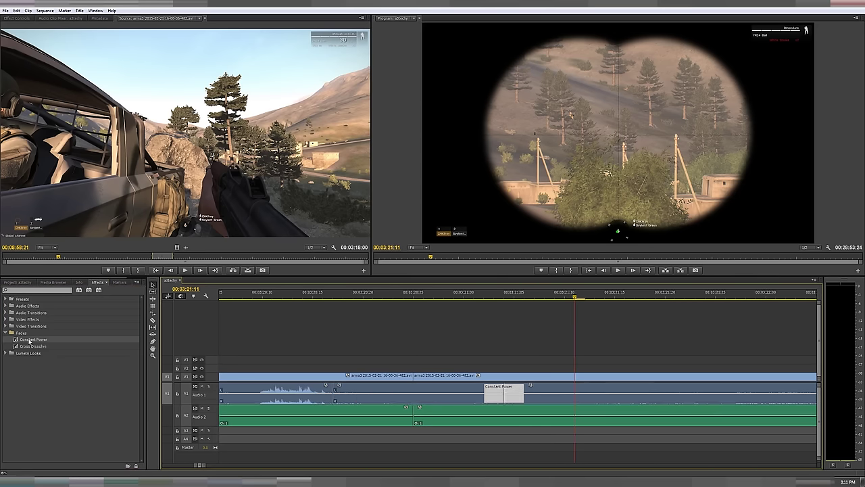
pyautogui.moveTo(29, 342); pyautogui.dragTo(345, 393)
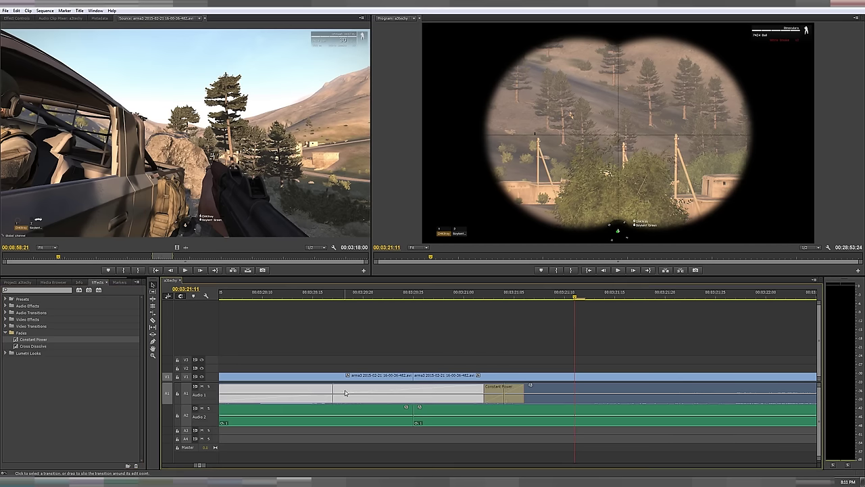
pyautogui.moveTo(483, 389); pyautogui.dragTo(348, 394)
# Play back the sequence across the two new Audio 1 transitions several times to check how the audio blends
pyautogui.click(290, 295)
pyautogui.press('space')
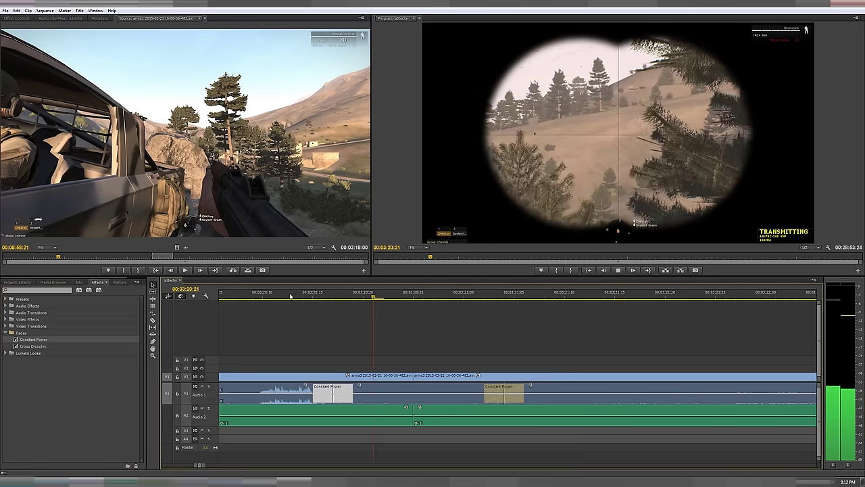
pyautogui.press('space')
pyautogui.scroll(-3, 384, 342)
pyautogui.scroll(1, 359, 391)
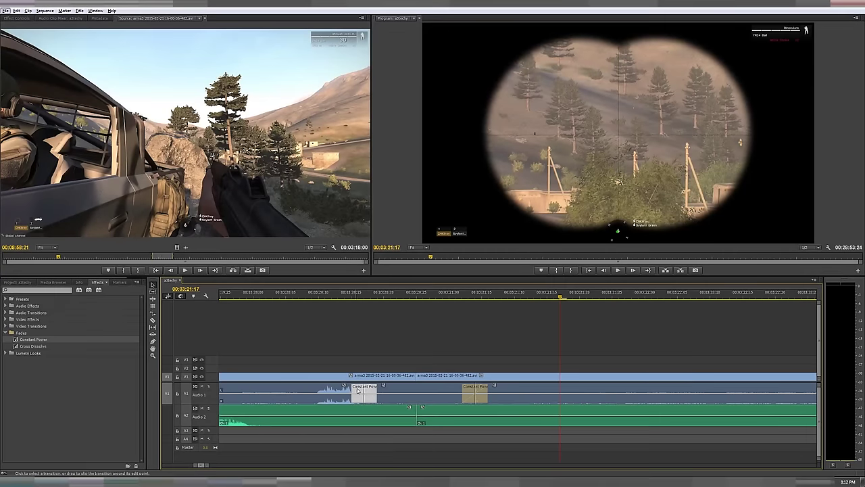
pyautogui.scroll(-3, 409, 357)
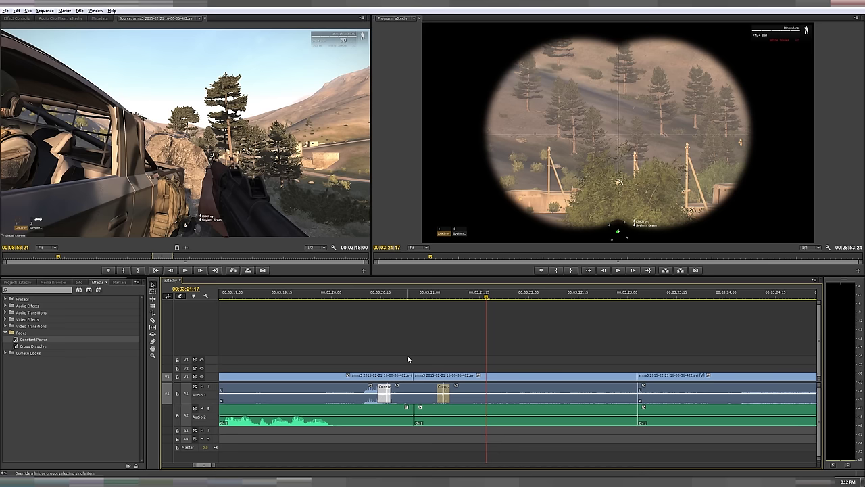
pyautogui.press('alt')
pyautogui.click(355, 295)
pyautogui.press('space')
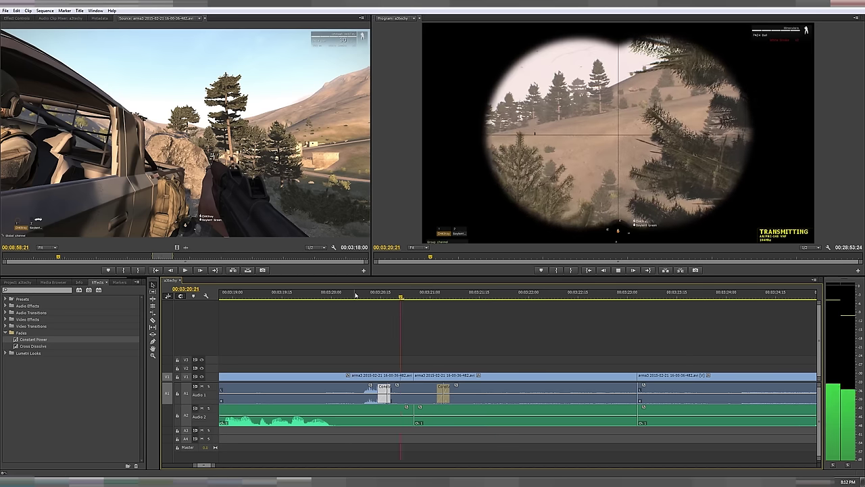
pyautogui.click(355, 295)
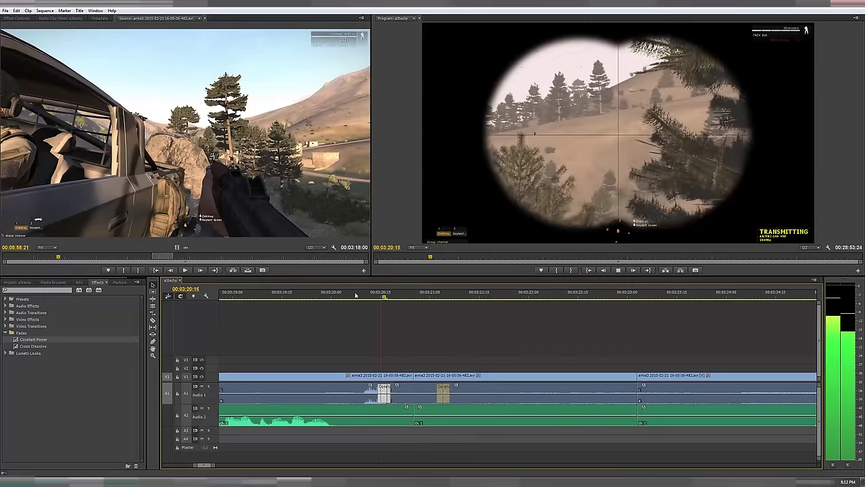
pyautogui.press('space')
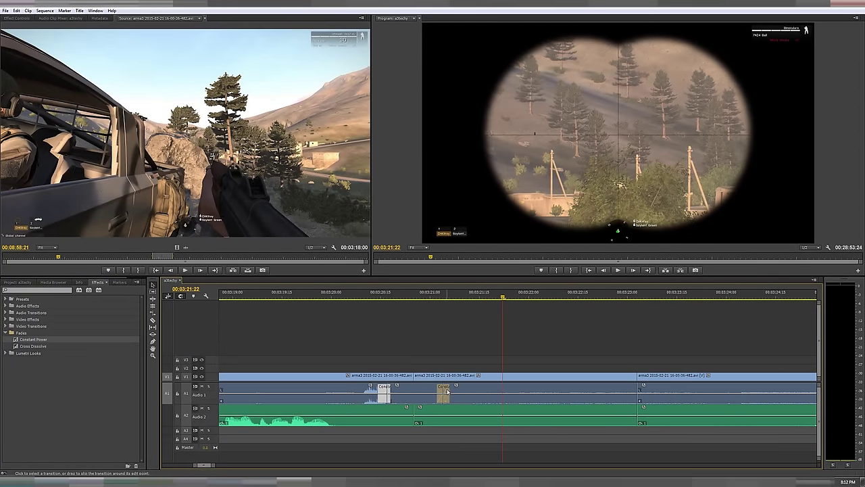
# Try sliding the second Constant Power transition on Audio 1 slightly later and play back the passage
pyautogui.scroll(3, 444, 306)
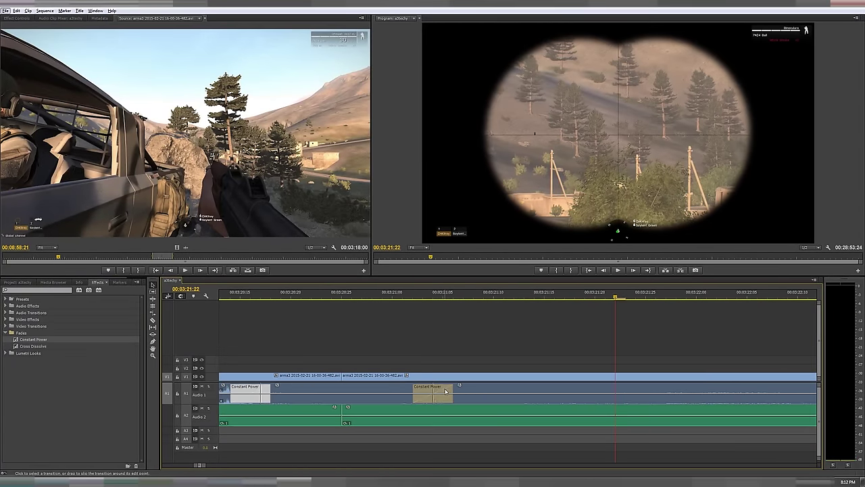
pyautogui.click(446, 296)
pyautogui.press('space')
pyautogui.click(351, 296)
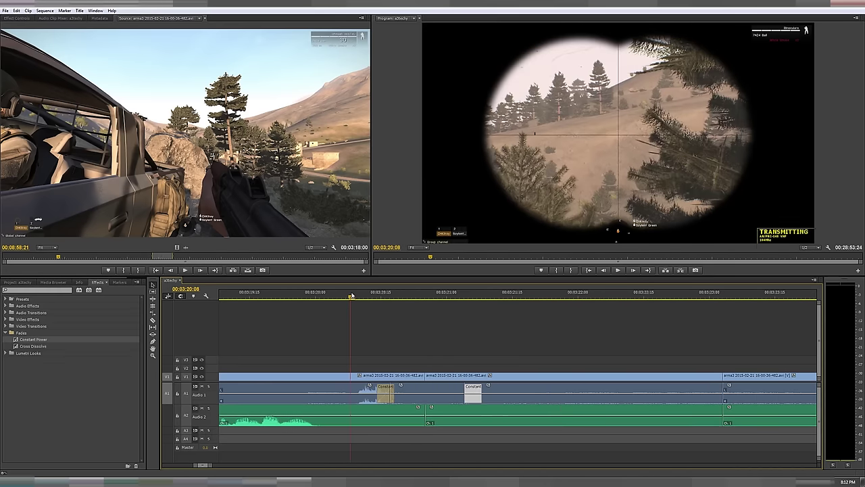
pyautogui.press('space')
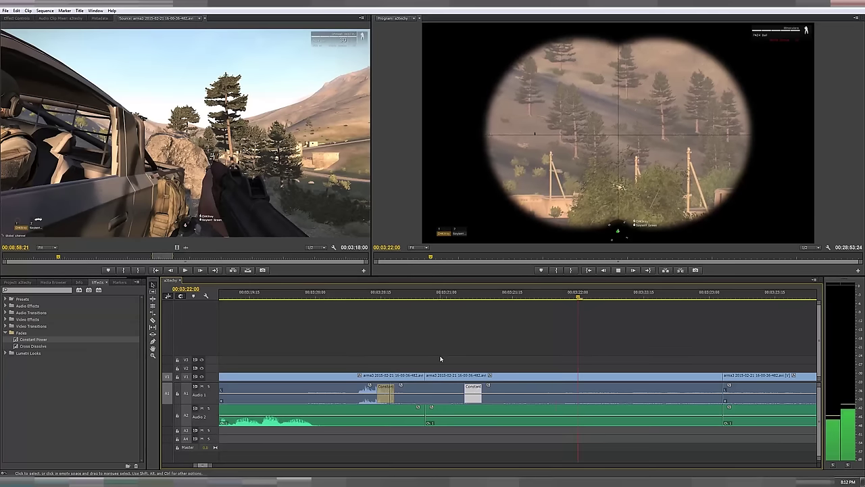
# Try sliding the first Constant Power transition on Audio 1 slightly earlier and replay from 00:03:20:08
pyautogui.scroll(3, 404, 341)
pyautogui.click(388, 391)
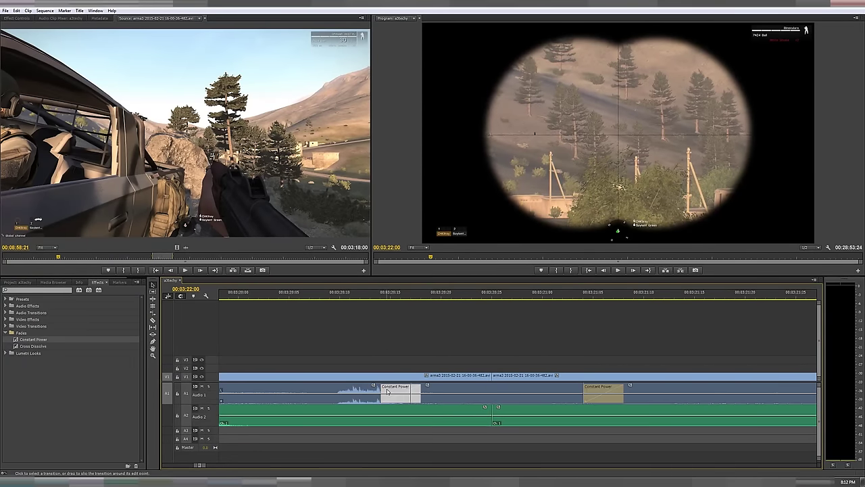
pyautogui.scroll(-3, 388, 391)
pyautogui.click(370, 297)
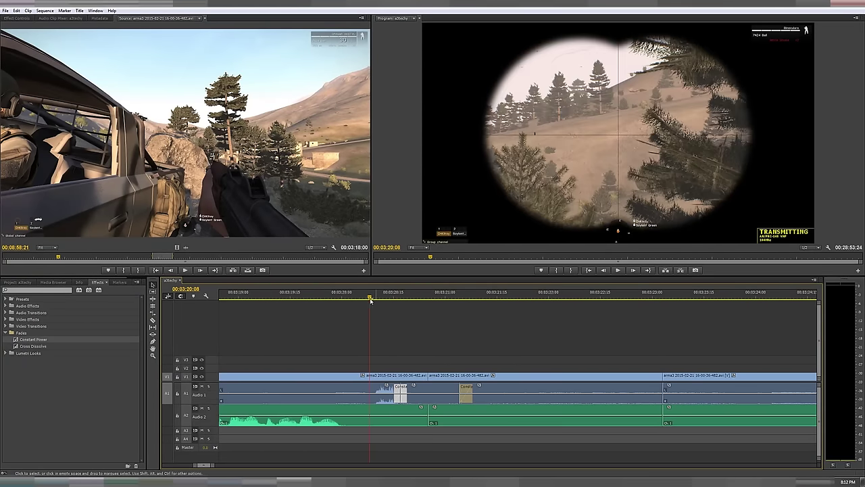
pyautogui.press('space')
# Remove the second Constant Power transition on Audio 1 and extend the end of the clip before it to about 00:03:21:14
pyautogui.scroll(3, 441, 349)
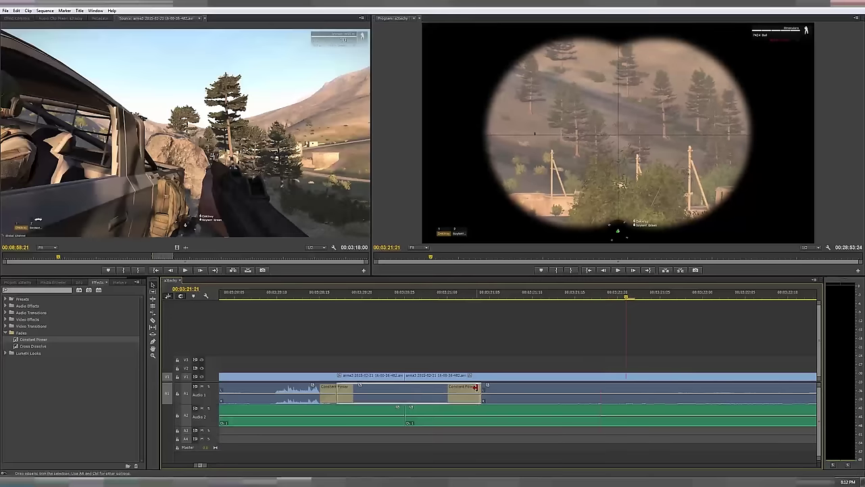
pyautogui.click(477, 391)
pyautogui.press('Delete')
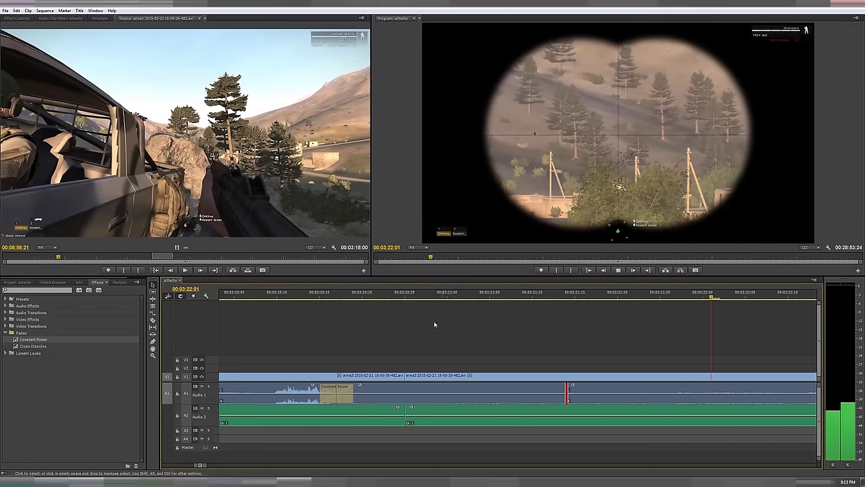
# Add a Constant Power transition at the Audio 1 cut near 00:03:21:14 and shorten it to a few frames
pyautogui.scroll(-2, 473, 350)
pyautogui.scroll(-2, 473, 351)
pyautogui.moveTo(57, 338); pyautogui.dragTo(514, 392)
pyautogui.scroll(2, 514, 393)
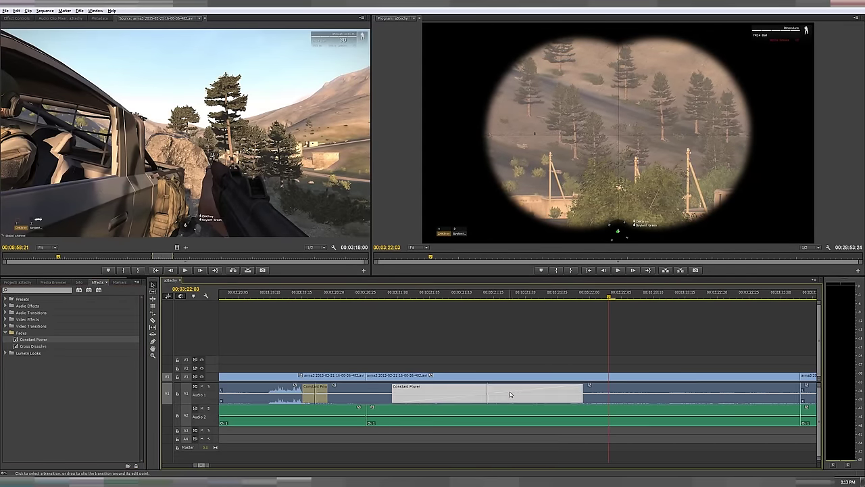
pyautogui.moveTo(579, 390); pyautogui.dragTo(490, 396)
# Play back the sequence across both Audio 1 transitions to check the revised crossfades
pyautogui.scroll(-3, 512, 342)
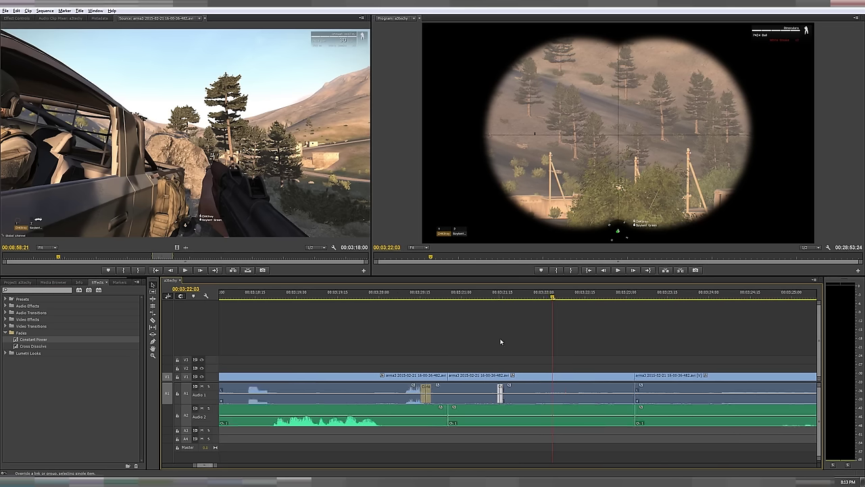
pyautogui.click(485, 295)
pyautogui.press('space')
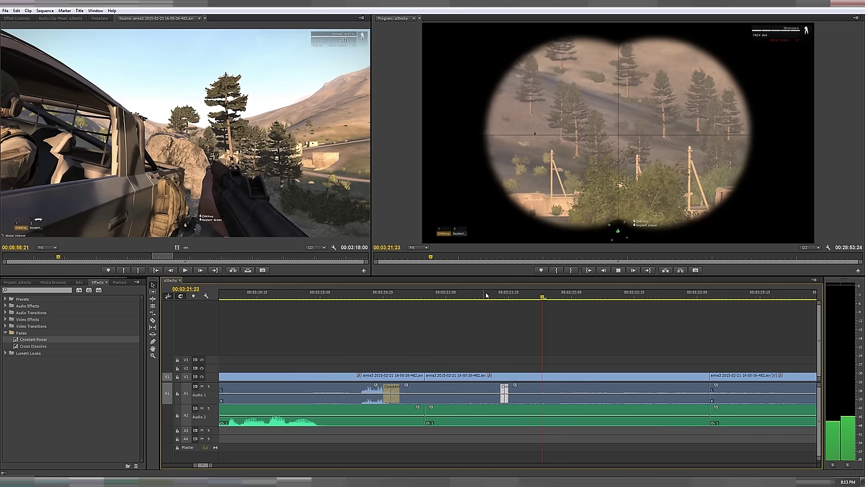
pyautogui.click(485, 295)
pyautogui.click(486, 294)
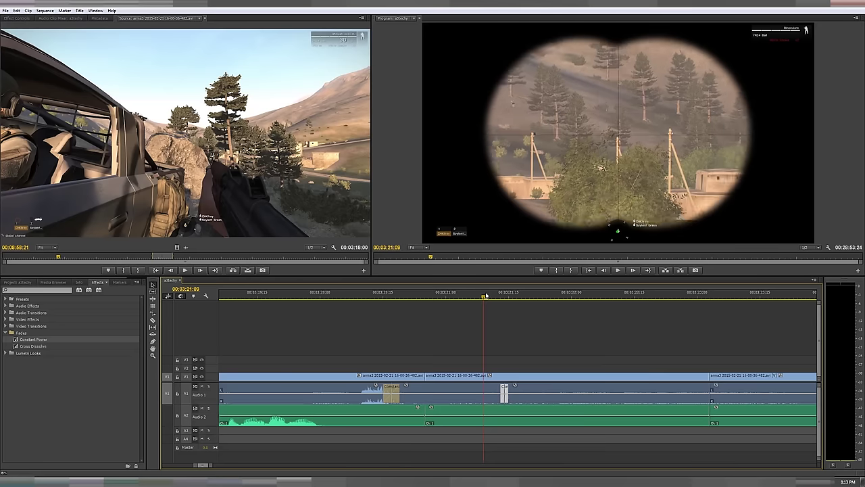
pyautogui.click(486, 295)
pyautogui.click(354, 295)
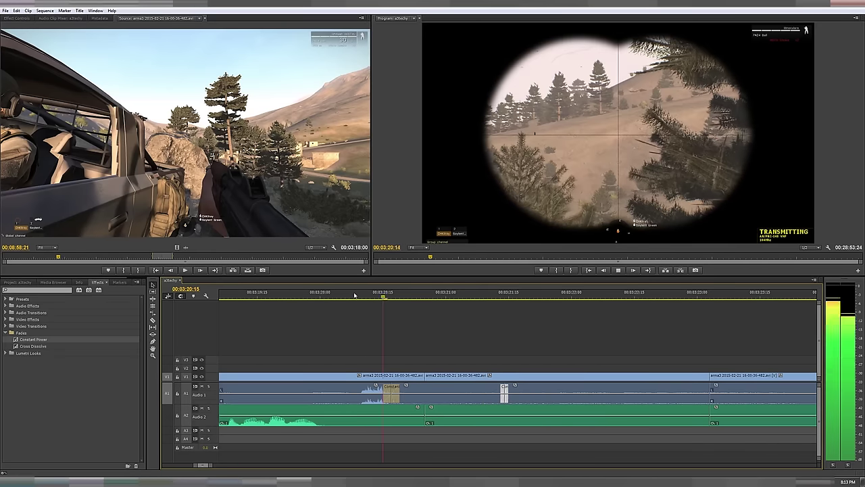
pyautogui.press('space')
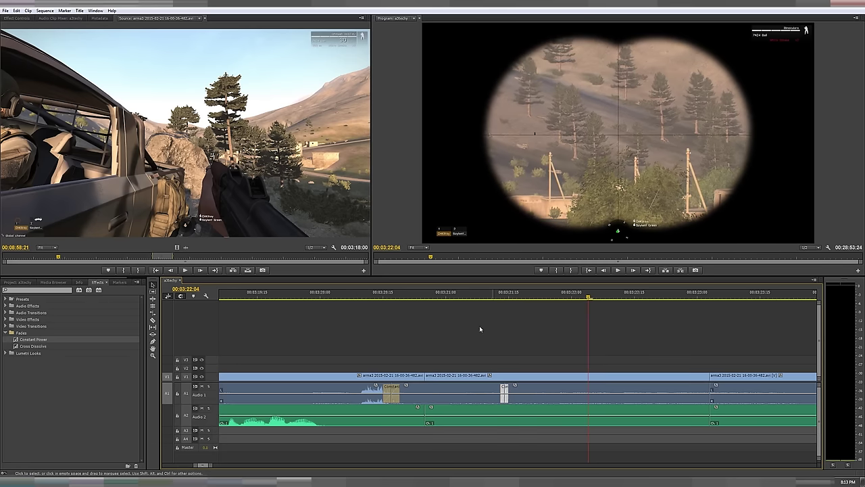
pyautogui.press('-')
pyautogui.press('-')
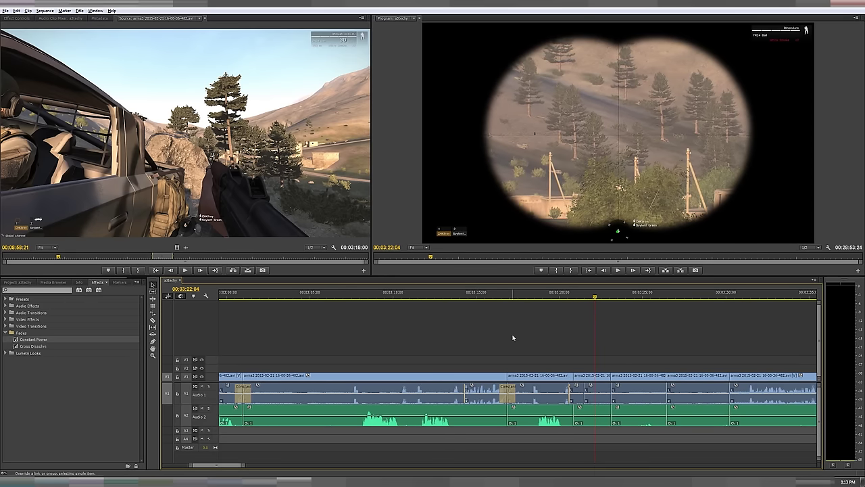
# Ripple-trim the end of the clip following the 00:03:20 edits back to 00:03:22:10 on all linked tracks
pyautogui.press('=')
pyautogui.press('=')
pyautogui.moveTo(582, 296); pyautogui.dragTo(596, 328)
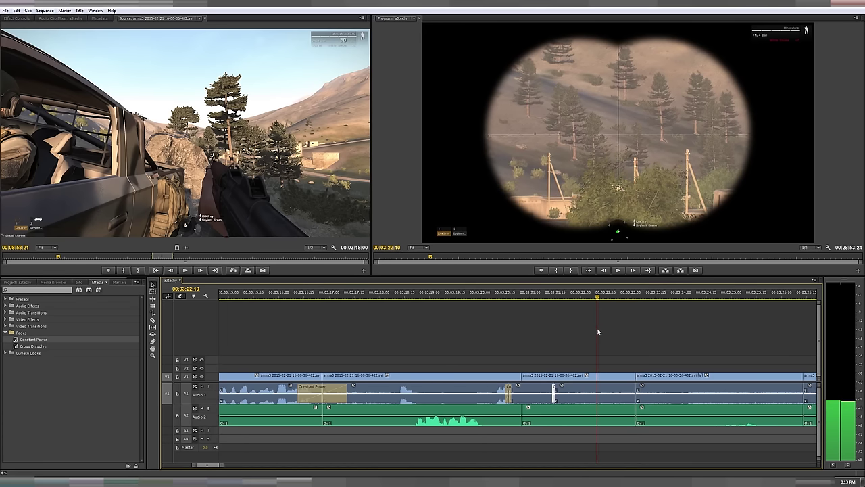
pyautogui.click(603, 399)
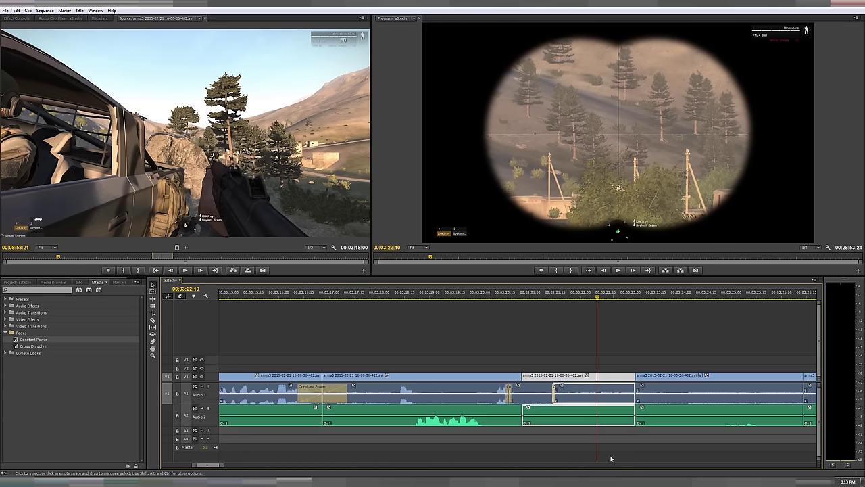
pyautogui.rightClick(633, 377)
pyautogui.click(654, 380)
pyautogui.moveTo(632, 377); pyautogui.dragTo(597, 377)
# Scrub and play back the sequence from 00:03:19:00 across the new cut at 00:03:22:10
pyautogui.click(578, 297)
pyautogui.moveTo(579, 298); pyautogui.dragTo(607, 300)
pyautogui.scroll(2, 590, 347)
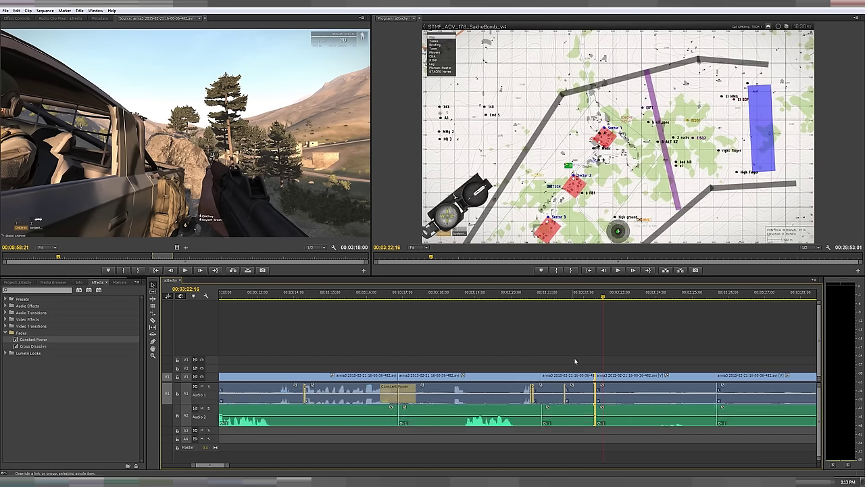
pyautogui.moveTo(522, 297); pyautogui.dragTo(437, 295)
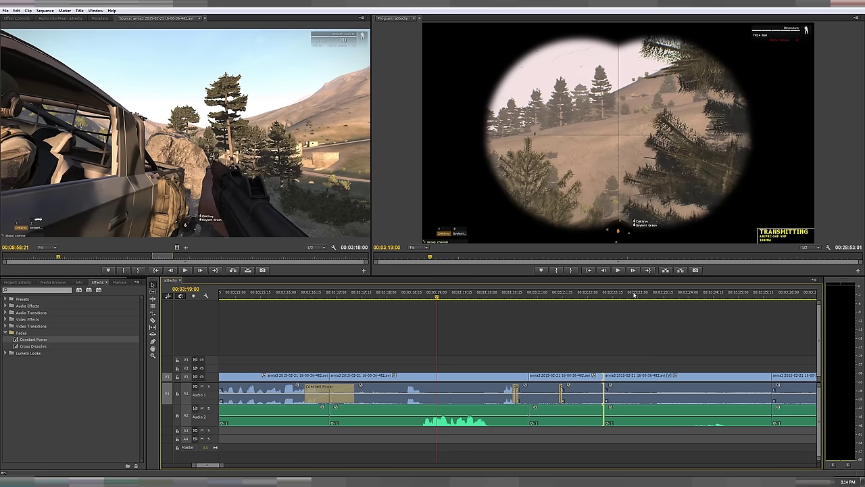
pyautogui.click(656, 295)
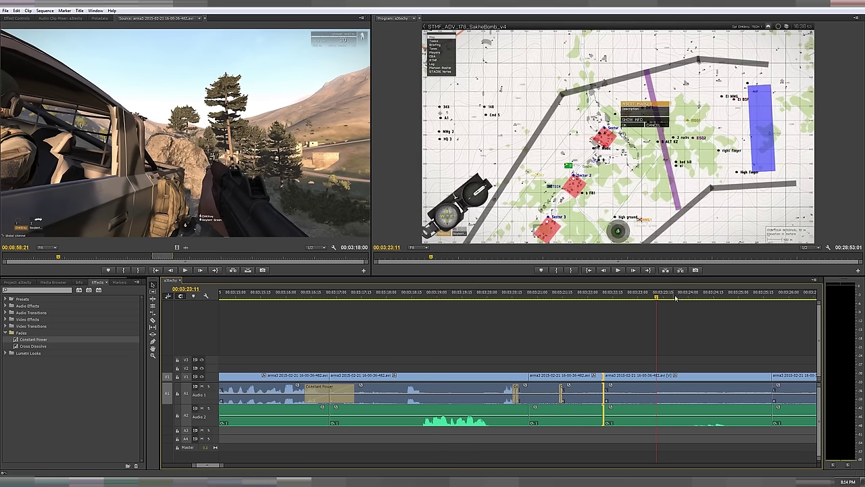
pyautogui.press('space')
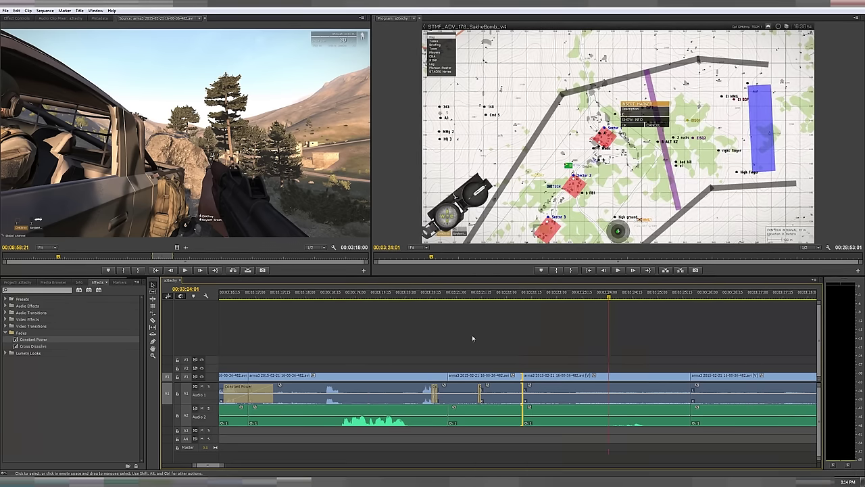
# Add a short Constant Power transition on Audio 1 at the 00:03:22:10 cut
pyautogui.press('Up')
pyautogui.press('=')
pyautogui.press('-')
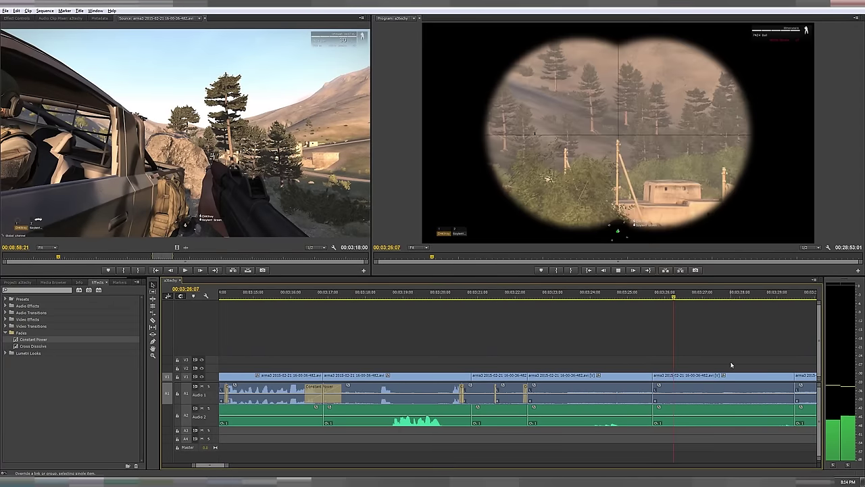
# Play back and scrub the sequence across the next cut at 00:03:25:20 to check the audio change
pyautogui.press('-')
pyautogui.scroll(-3, 587, 343)
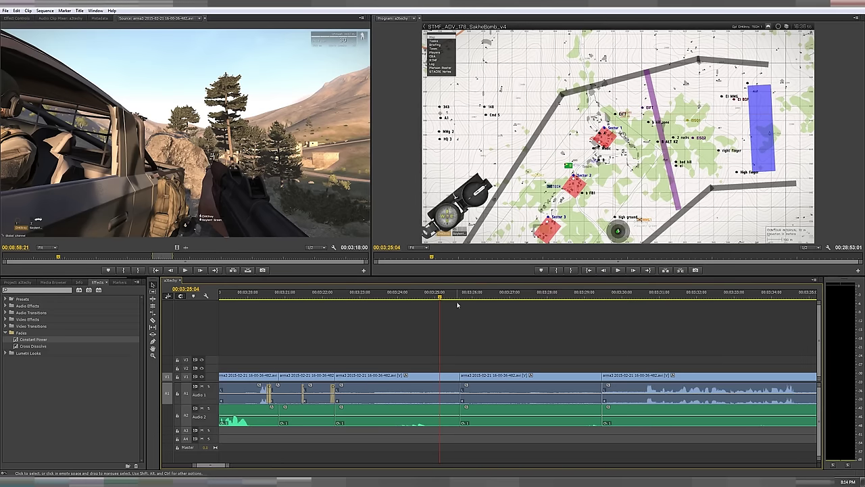
pyautogui.press('space')
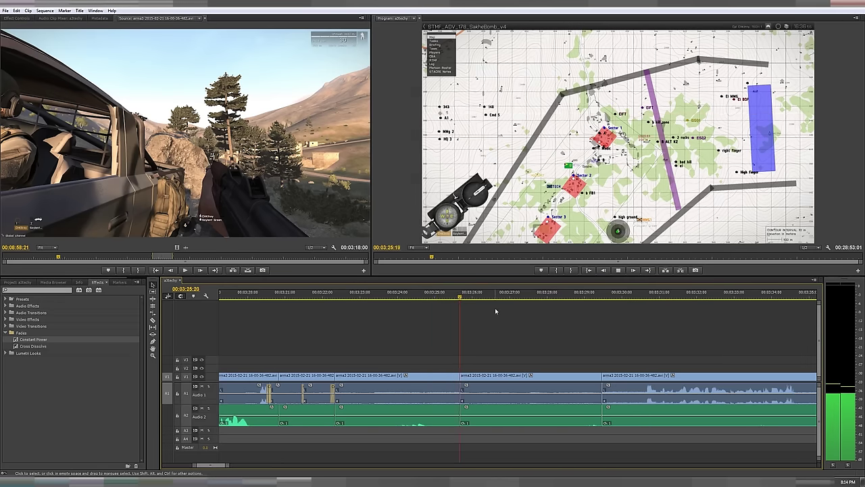
pyautogui.click(451, 291)
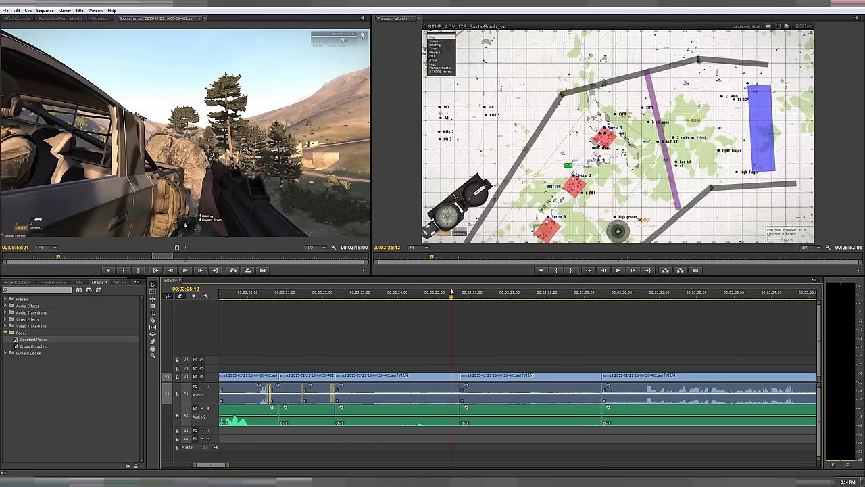
pyautogui.moveTo(452, 291); pyautogui.dragTo(477, 291)
# Add a Constant Power transition starting at the Audio 1 cut at 00:03:25:20 and play it back
pyautogui.keyDown('alt'); pyautogui.scroll(3, 461, 399); pyautogui.keyUp('alt')
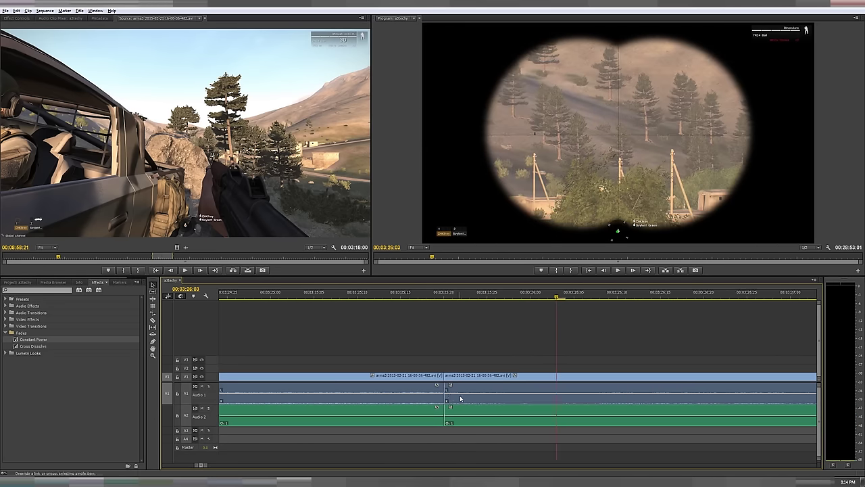
pyautogui.keyDown('alt'); pyautogui.scroll(1, 461, 399); pyautogui.keyUp('alt')
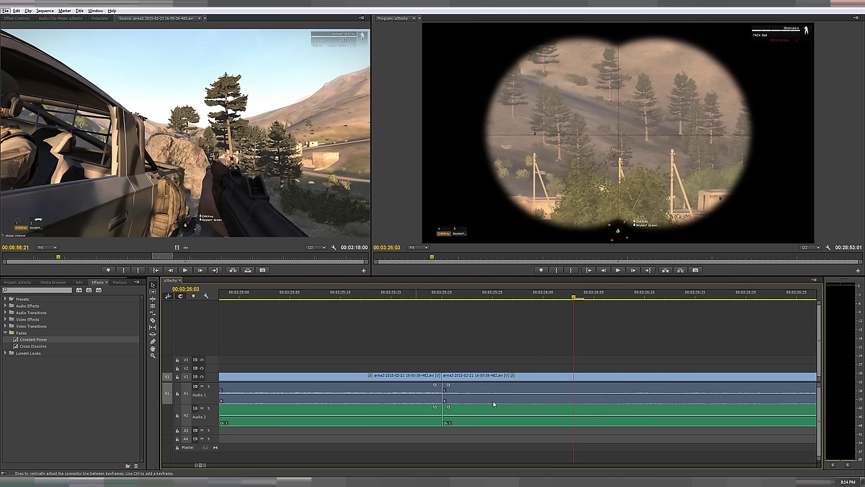
pyautogui.click(42, 341)
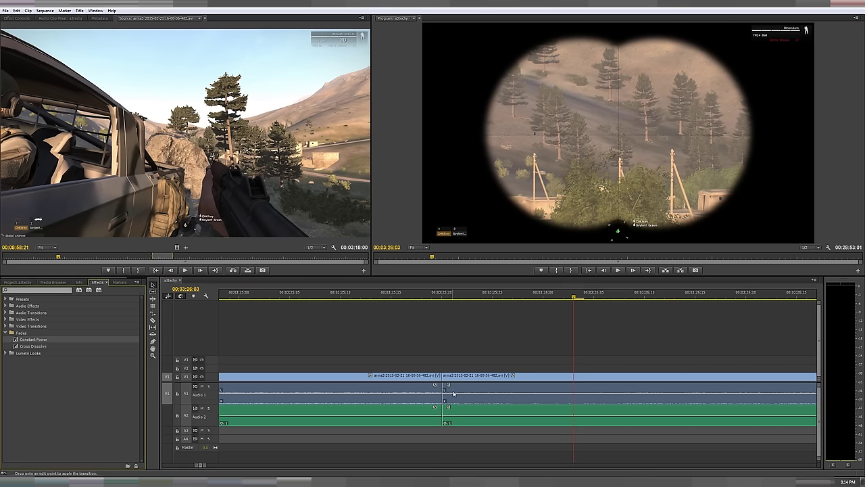
pyautogui.moveTo(450, 394); pyautogui.dragTo(448, 392)
pyautogui.scroll(-3, 485, 374)
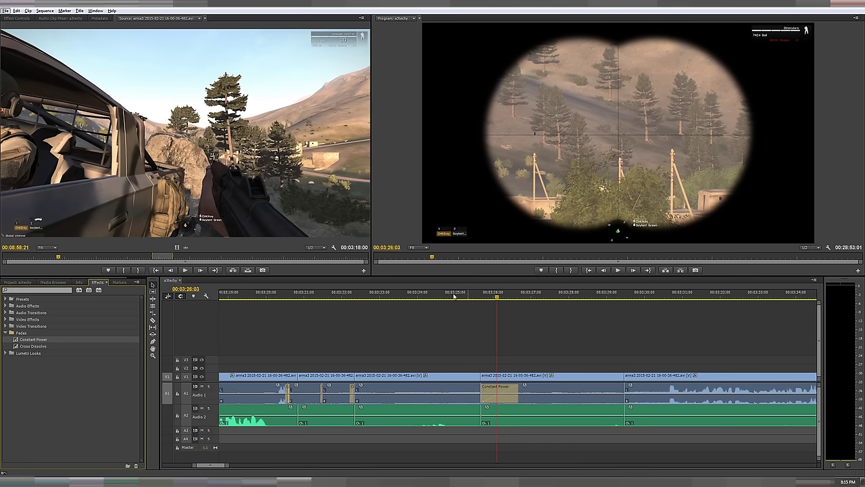
pyautogui.moveTo(454, 296); pyautogui.dragTo(478, 301)
pyautogui.press('space')
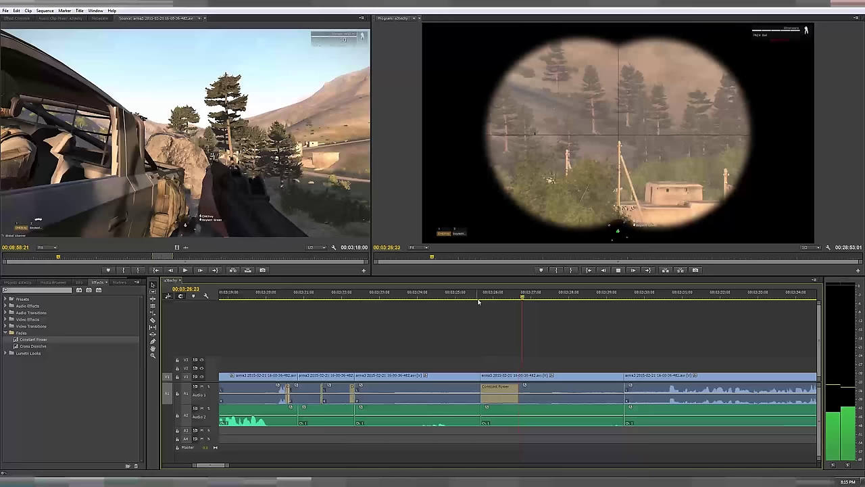
pyautogui.press('space')
# Lengthen the Constant Power transition at 00:03:25:20 to about 00:00:02:10, starting at the cut, and replay it
pyautogui.click(514, 392)
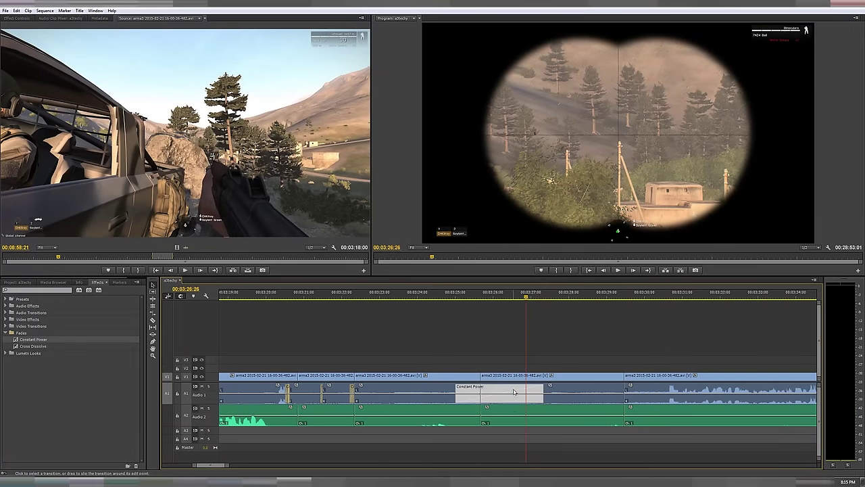
pyautogui.moveTo(514, 393); pyautogui.dragTo(539, 392)
pyautogui.click(465, 297)
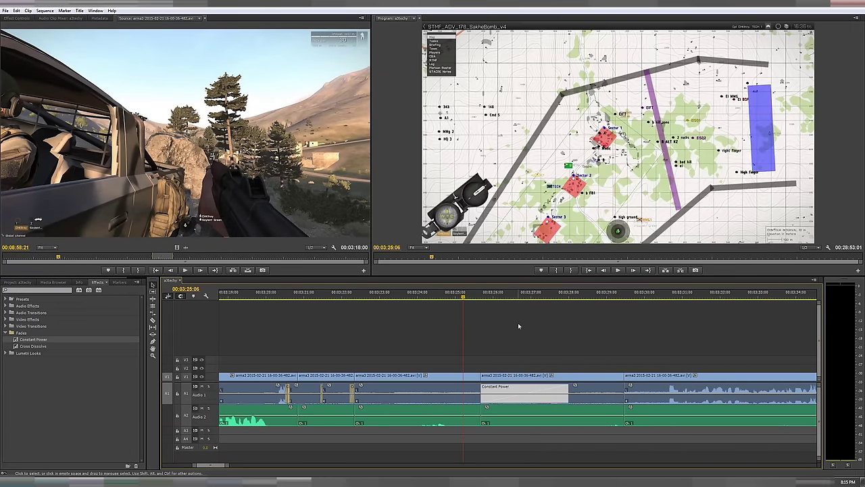
pyautogui.press('space')
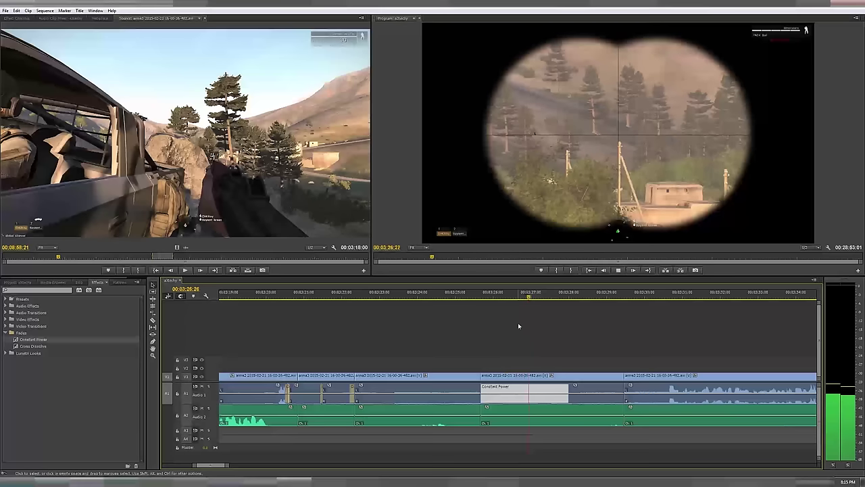
pyautogui.press('space')
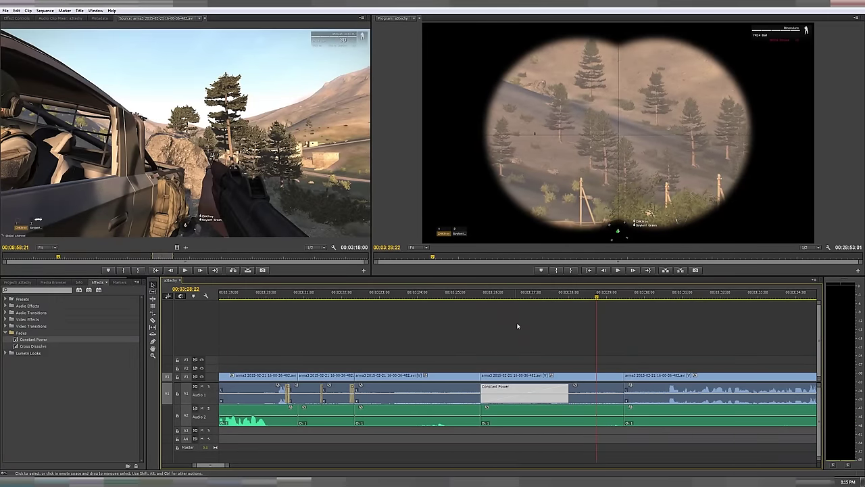
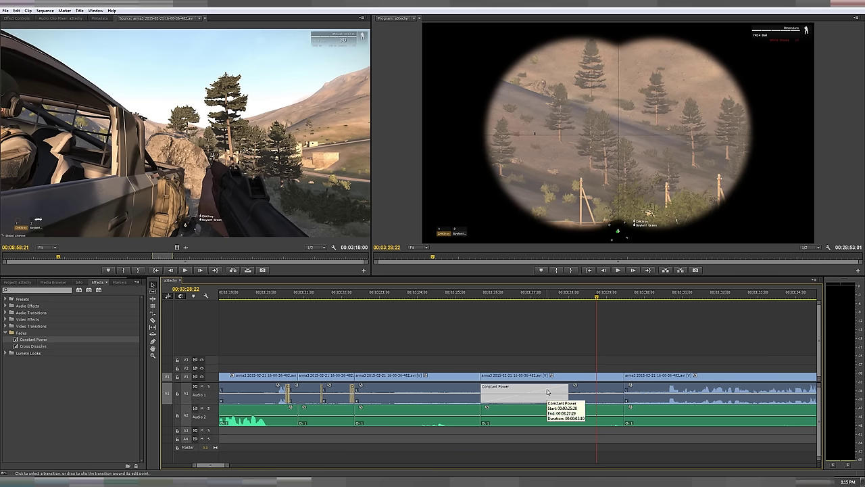
# Ripple-trim the end of the clip starting at 00:03:25:20 to 00:03:29:00 and add a one-second Constant Power transition at its Audio 1 end
pyautogui.keyDown('alt'); pyautogui.scroll(-3, 586, 359); pyautogui.keyUp('alt')
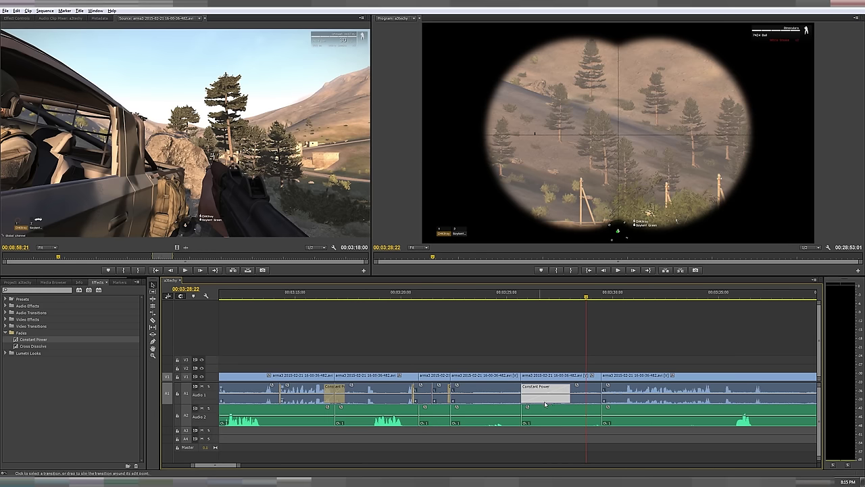
pyautogui.click(580, 397)
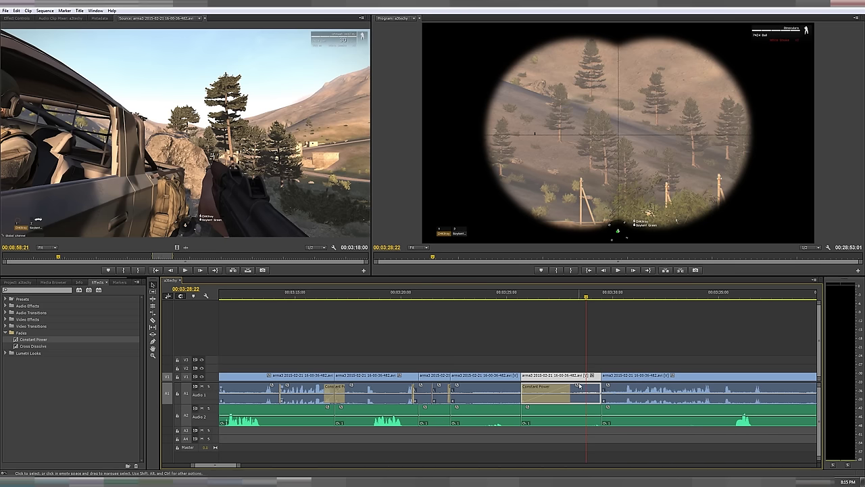
pyautogui.scroll(-3, 487, 393)
pyautogui.moveTo(489, 376); pyautogui.dragTo(477, 376)
pyautogui.press('space')
pyautogui.press('=')
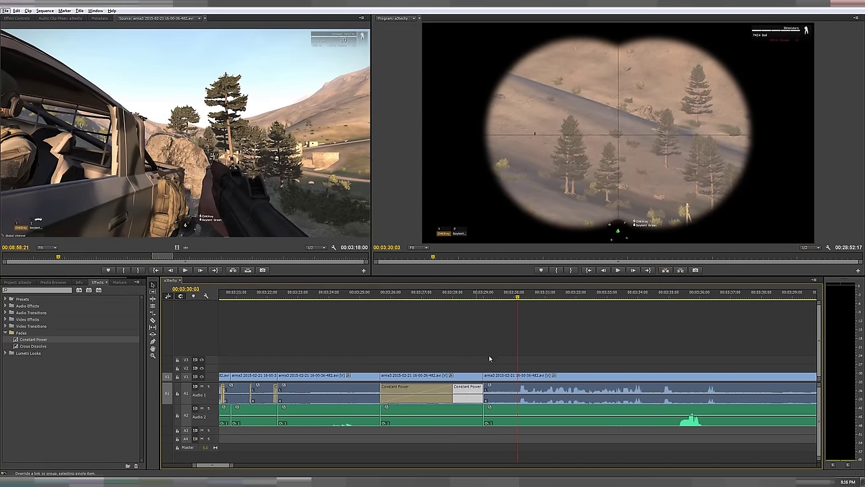
# Scrub and play back from 00:03:28:08 across the Audio 1 cut at 00:03:29:00 to check the fade
pyautogui.press('=')
pyautogui.click(441, 293)
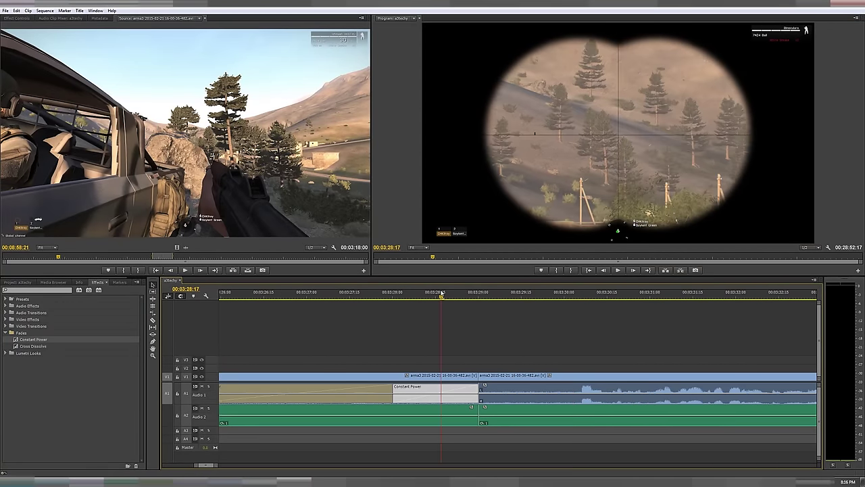
pyautogui.moveTo(444, 295)
pyautogui.mouseDown()
pyautogui.moveTo(509, 302)
pyautogui.moveTo(461, 298)
pyautogui.mouseUp()
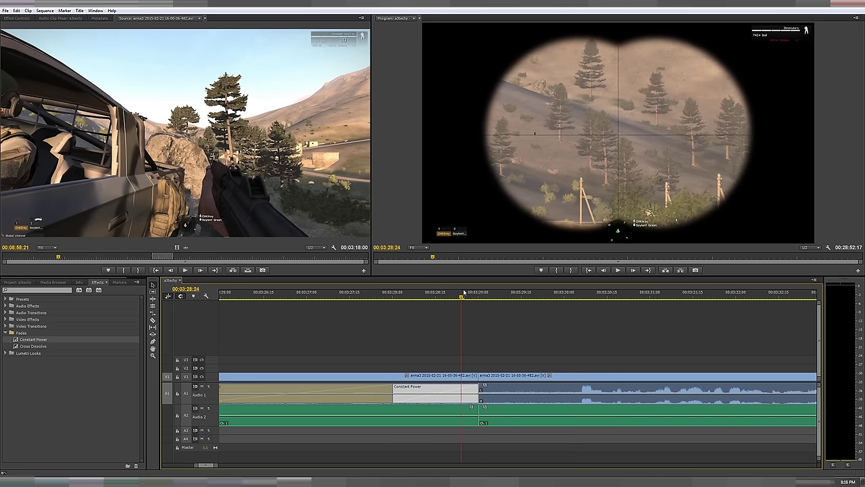
pyautogui.moveTo(464, 293); pyautogui.dragTo(489, 294)
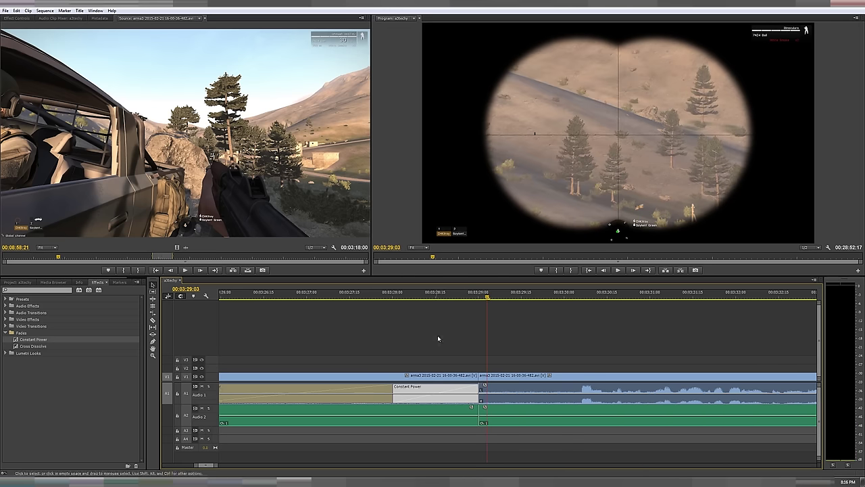
pyautogui.moveTo(431, 296)
pyautogui.mouseDown()
pyautogui.moveTo(393, 296)
pyautogui.moveTo(416, 297)
pyautogui.mouseUp()
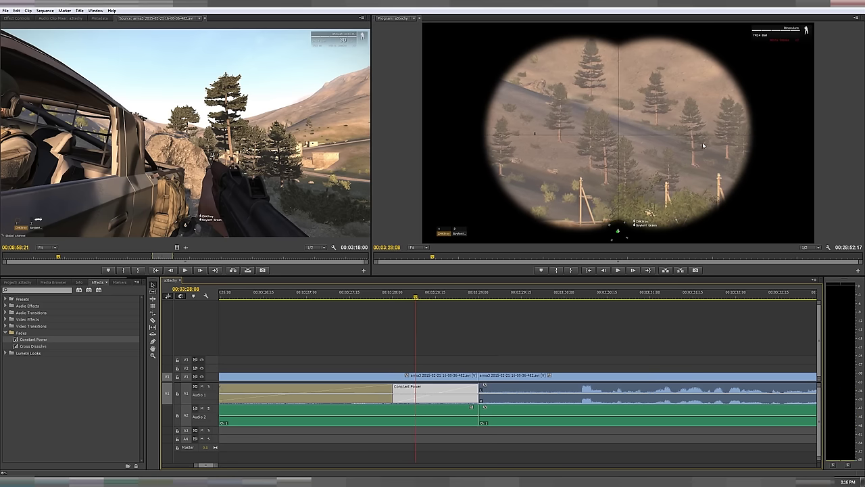
pyautogui.press('space')
pyautogui.press('space')
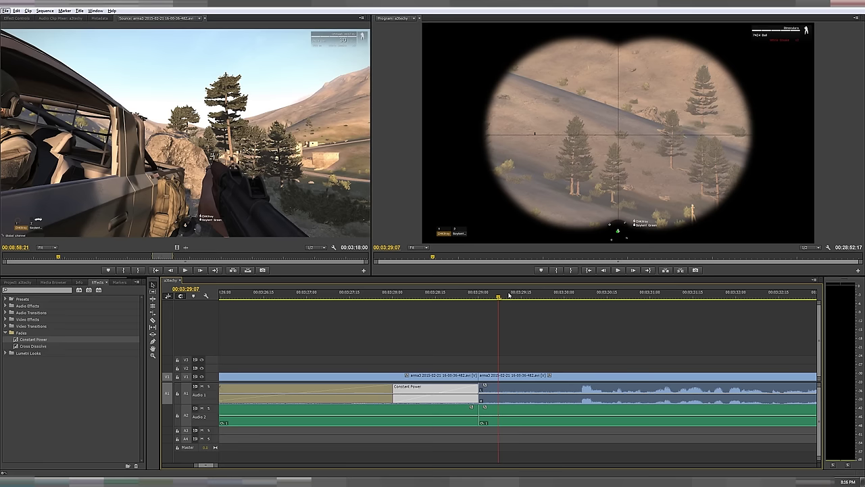
pyautogui.scroll(-2, 501, 318)
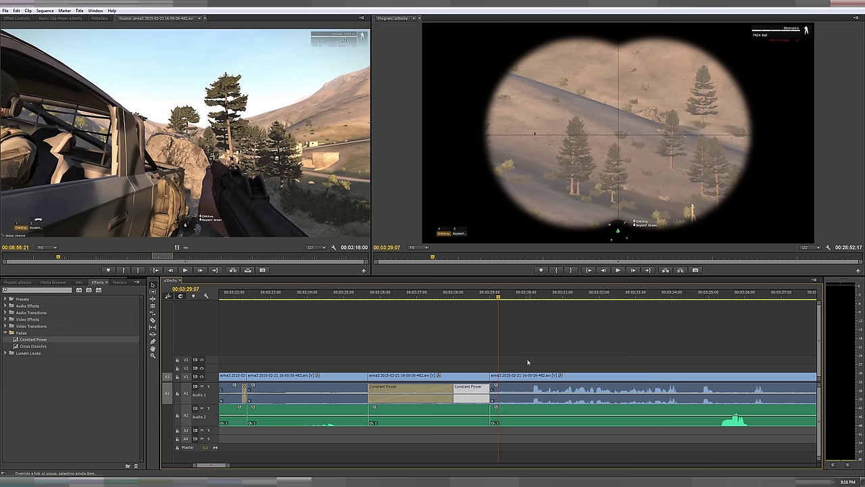
pyautogui.press('-')
pyautogui.press('-')
pyautogui.press('-')
pyautogui.press('-')
pyautogui.press('-')
pyautogui.press('=')
pyautogui.press('=')
pyautogui.press('=')
pyautogui.press('=')
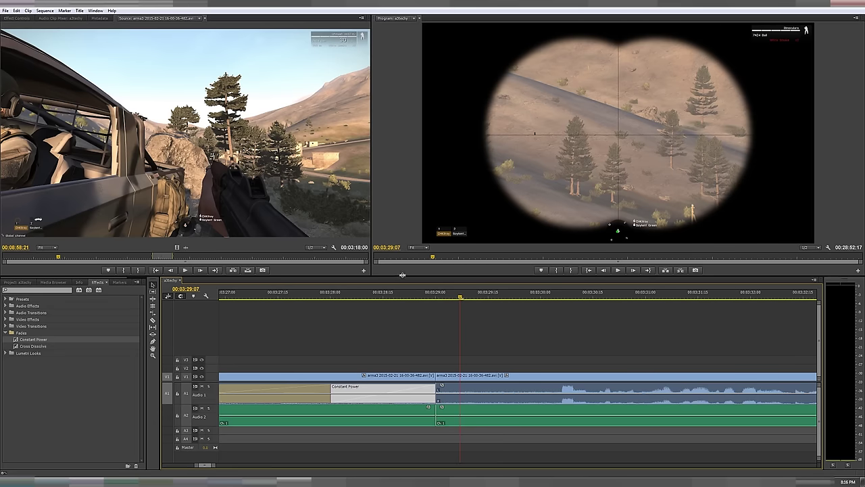
# Split the clip and its linked audio at 00:03:27:14, inside the long Constant Power transition
pyautogui.moveTo(418, 298); pyautogui.dragTo(227, 297)
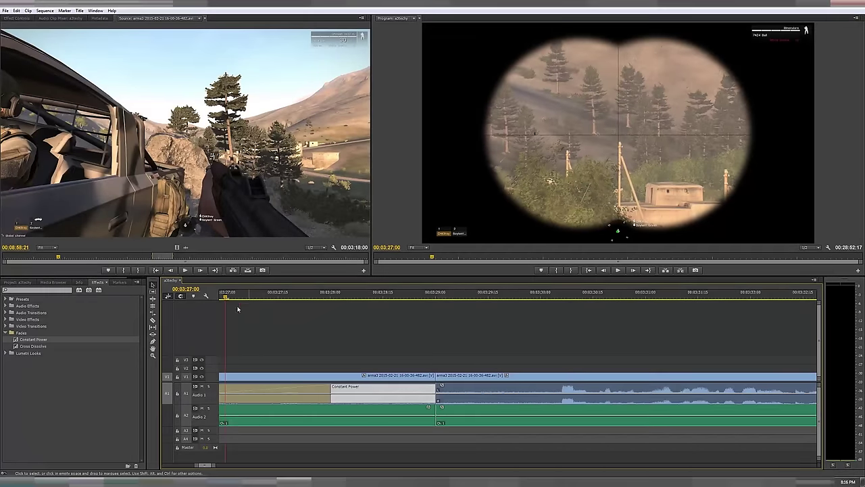
pyautogui.scroll(3, 340, 325)
pyautogui.scroll(2, 340, 326)
pyautogui.moveTo(397, 298); pyautogui.dragTo(447, 302)
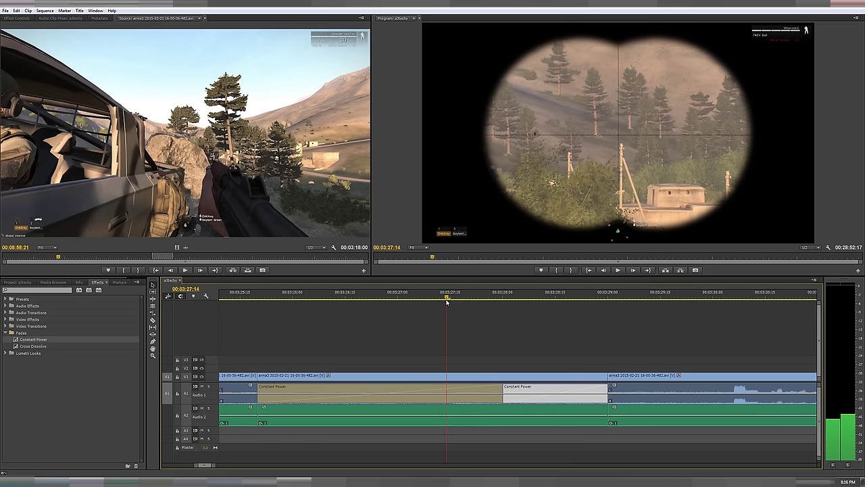
pyautogui.press('c')
pyautogui.click(449, 415)
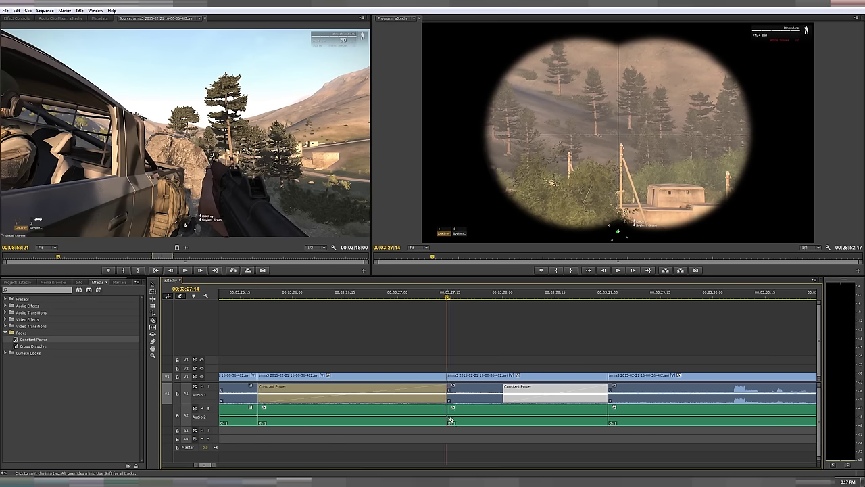
# Remove the segment from 00:03:27:14 to 00:03:29:00, close the gap, and play back across the new cut
pyautogui.press('v')
pyautogui.click(451, 419)
pyautogui.press('Delete')
pyautogui.click(483, 379)
pyautogui.press('Delete')
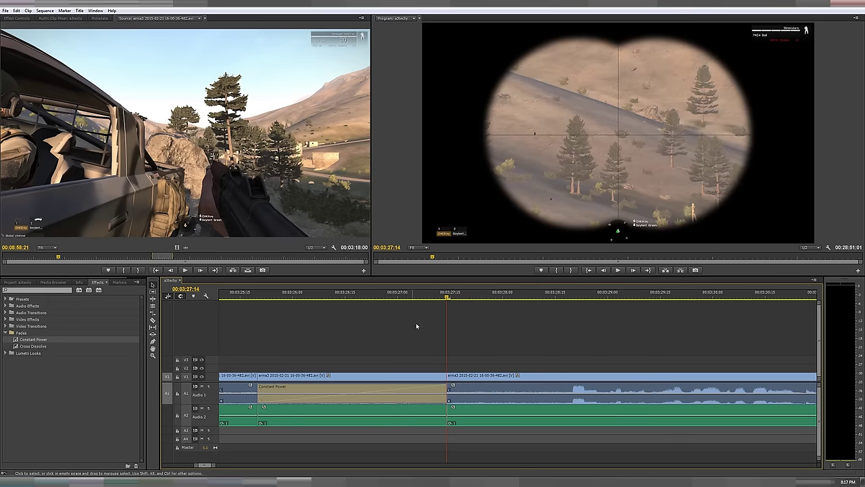
pyautogui.press('space')
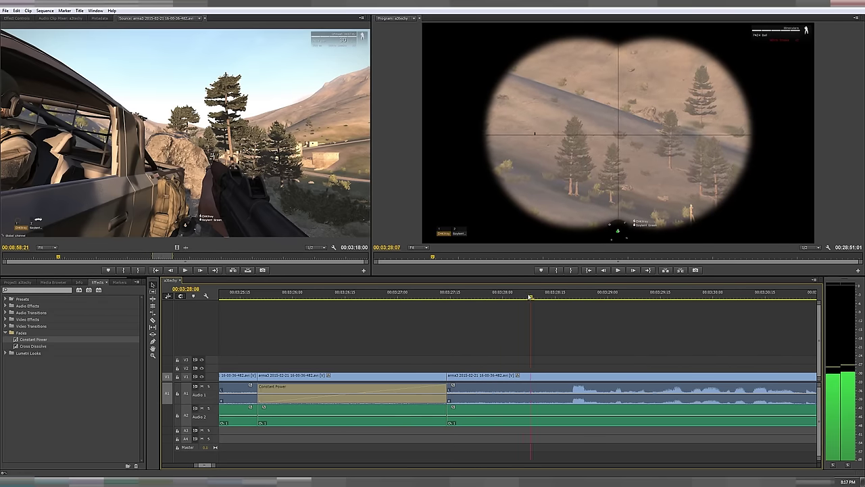
# Compare the frames on both sides of the cut at 00:03:27:14 by scrubbing and stepping between 00:03:27:07 and 00:03:27:21
pyautogui.moveTo(468, 298)
pyautogui.mouseDown()
pyautogui.moveTo(364, 297)
pyautogui.moveTo(489, 299)
pyautogui.moveTo(403, 300)
pyautogui.moveTo(471, 300)
pyautogui.mouseUp()
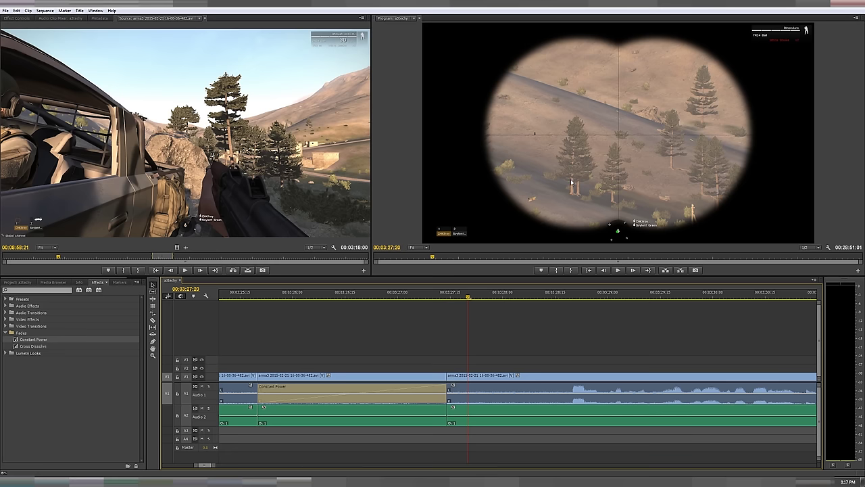
pyautogui.press('Left')
pyautogui.press('Left')
pyautogui.press('Left')
pyautogui.press('Left')
pyautogui.press('Left')
pyautogui.press('Left')
pyautogui.press('Left')
pyautogui.press('Left')
pyautogui.press('Left')
pyautogui.press('Left')
pyautogui.press('Left')
pyautogui.press('Left')
pyautogui.press('Left')
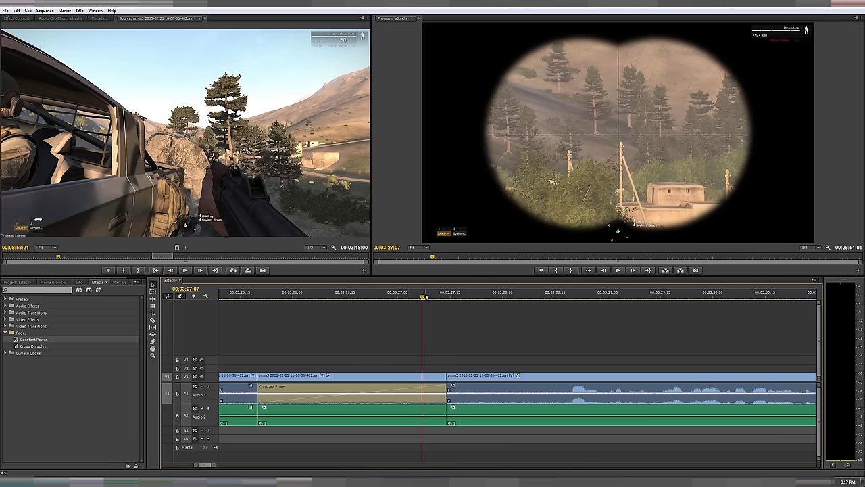
pyautogui.moveTo(426, 297); pyautogui.dragTo(477, 298)
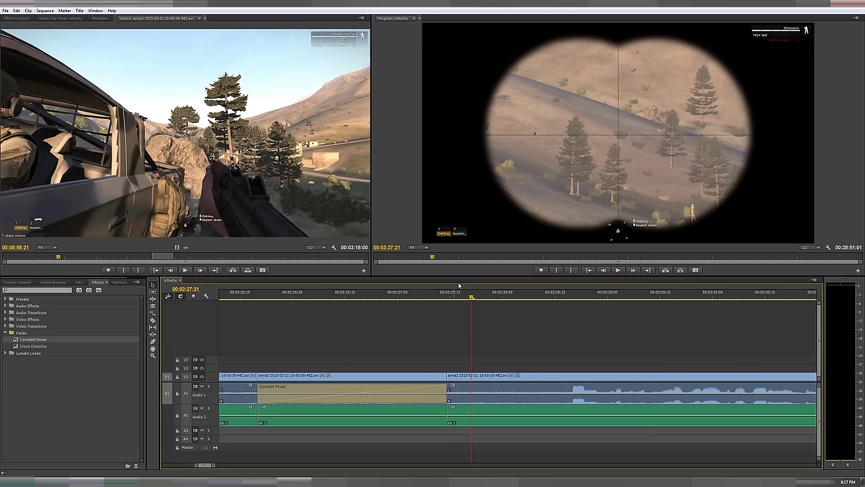
pyautogui.click(430, 296)
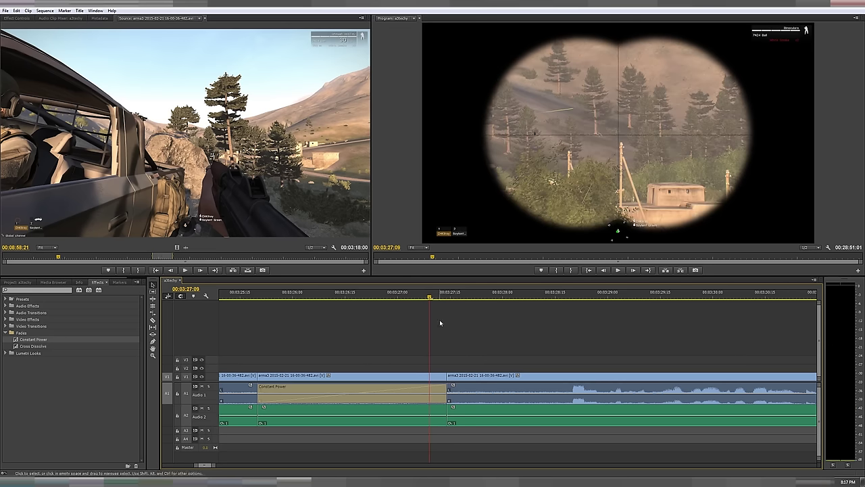
pyautogui.moveTo(433, 298)
pyautogui.mouseDown()
pyautogui.moveTo(475, 298)
pyautogui.moveTo(414, 302)
pyautogui.moveTo(483, 303)
pyautogui.moveTo(440, 301)
pyautogui.mouseUp()
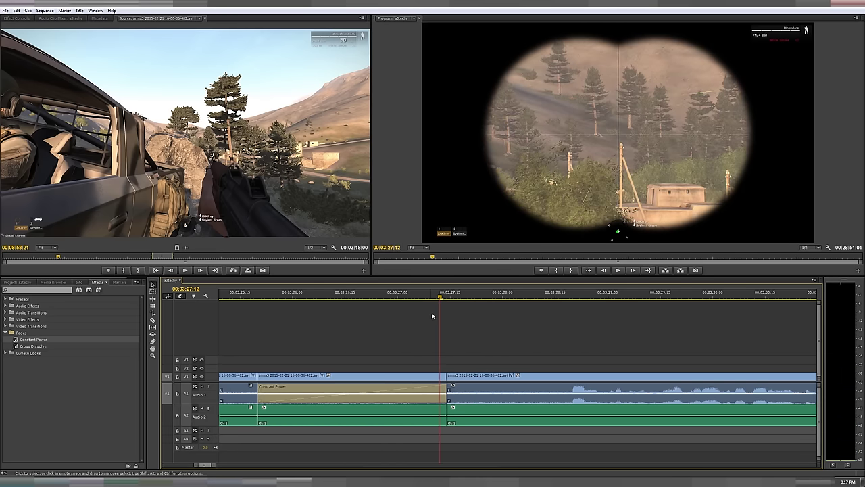
# Play back across the cut at 00:03:27:14, then again through the long Constant Power transition before it
pyautogui.click(402, 292)
pyautogui.press('space')
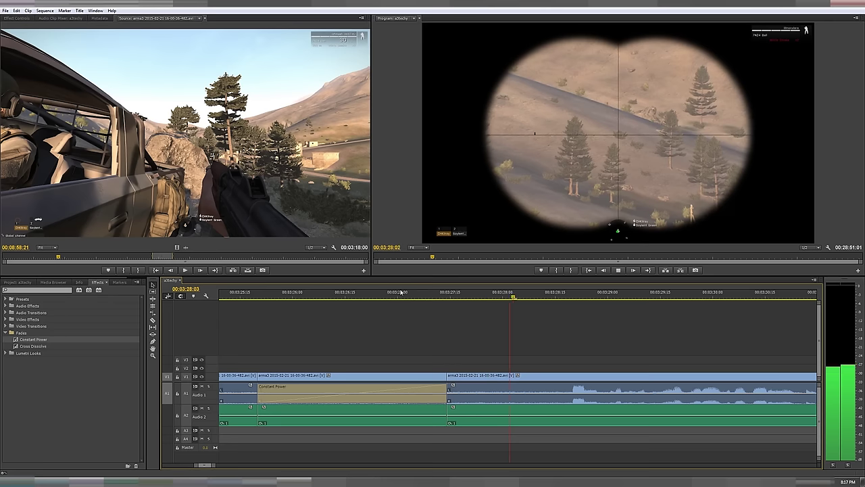
pyautogui.press('-')
pyautogui.click(331, 294)
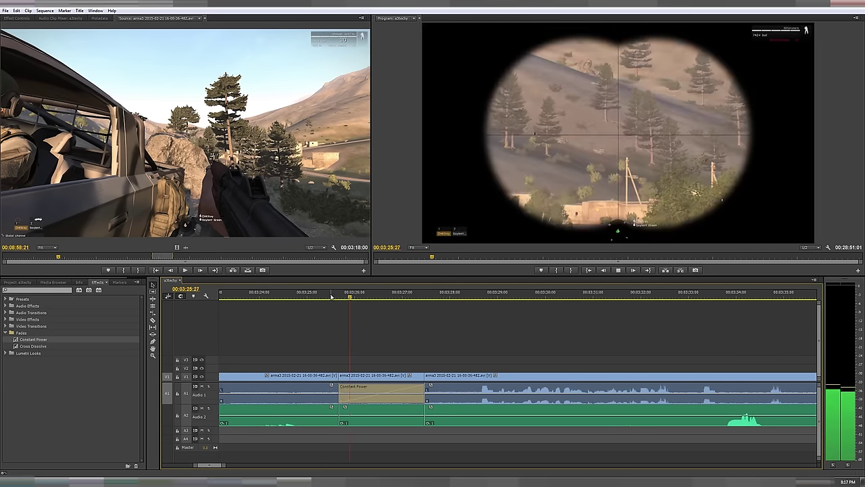
pyautogui.press('space')
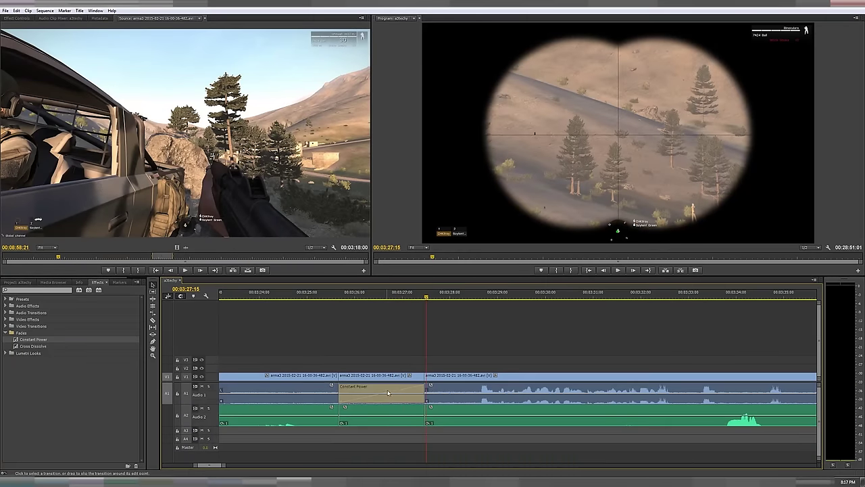
# Delete the long Constant Power transition on Audio 1 between 00:03:25:20 and 00:03:27:14
pyautogui.click(382, 394)
pyautogui.press('=')
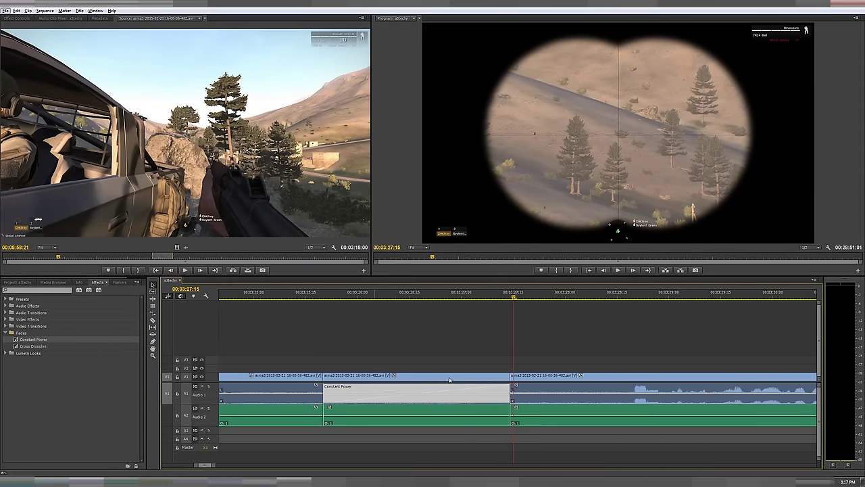
pyautogui.click(386, 399)
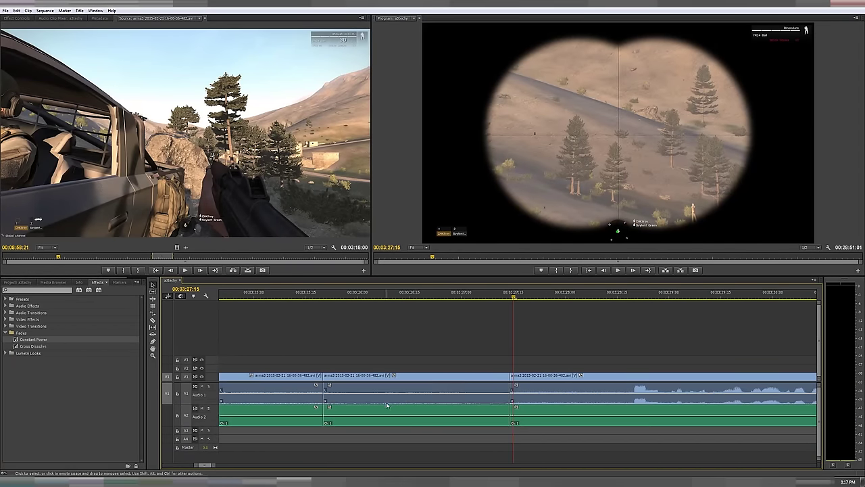
# Unlink the middle clip between 00:03:25:20 and 00:03:27:14 and delete only its Audio 1 segment
pyautogui.rightClick(383, 393)
pyautogui.click(402, 178)
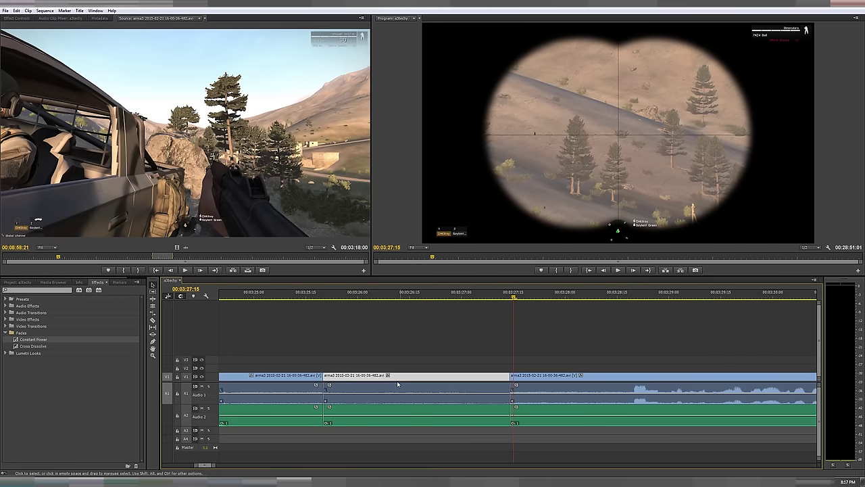
pyautogui.click(399, 390)
pyautogui.press('Delete')
# Unlink the clip ending at 00:03:25:20 and extend its Audio 1 segment under the middle clip to about 00:03:27:14
pyautogui.click(317, 393)
pyautogui.rightClick(317, 395)
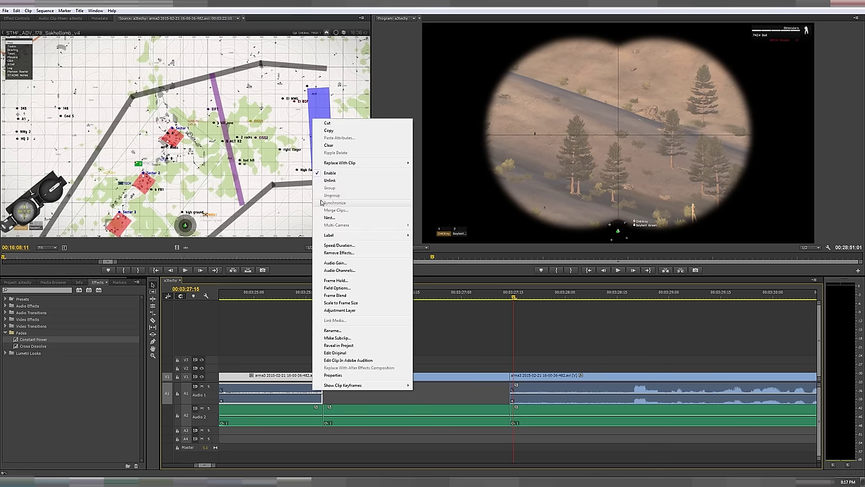
pyautogui.click(338, 181)
pyautogui.click(337, 396)
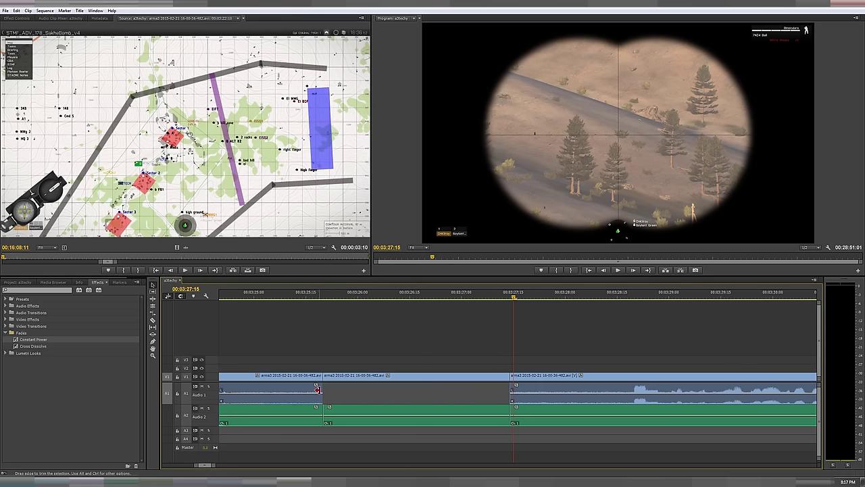
pyautogui.moveTo(322, 392); pyautogui.dragTo(433, 396)
pyautogui.hotkey('shift', 'k')
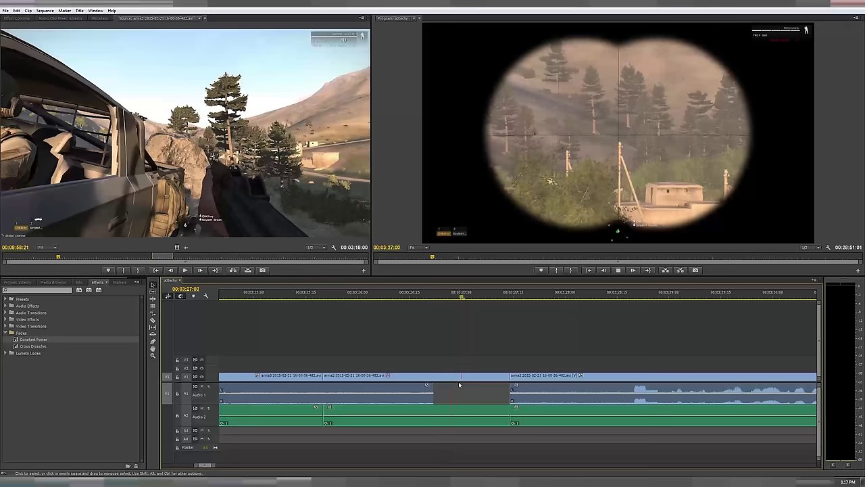
pyautogui.moveTo(433, 392); pyautogui.dragTo(508, 391)
pyautogui.press('space')
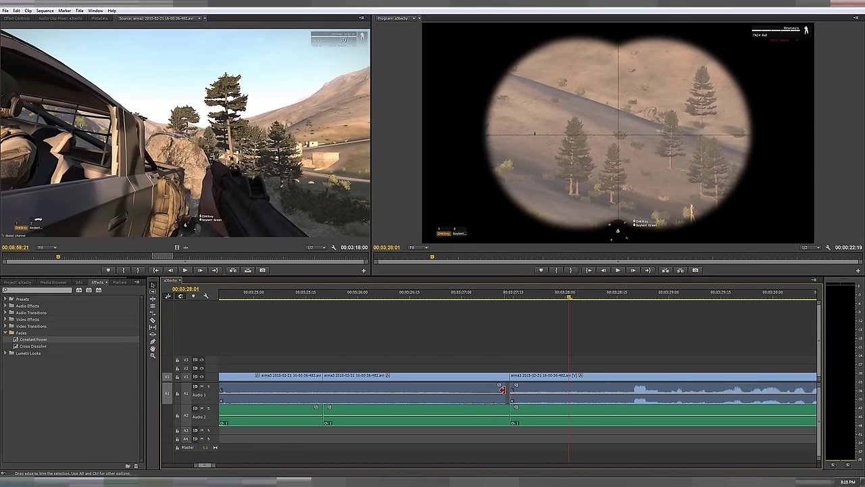
# Unlink the clip starting at 00:03:27:14 and add a one-second Constant Power transition on Audio 1 ending at that cut
pyautogui.click(525, 392)
pyautogui.rightClick(524, 393)
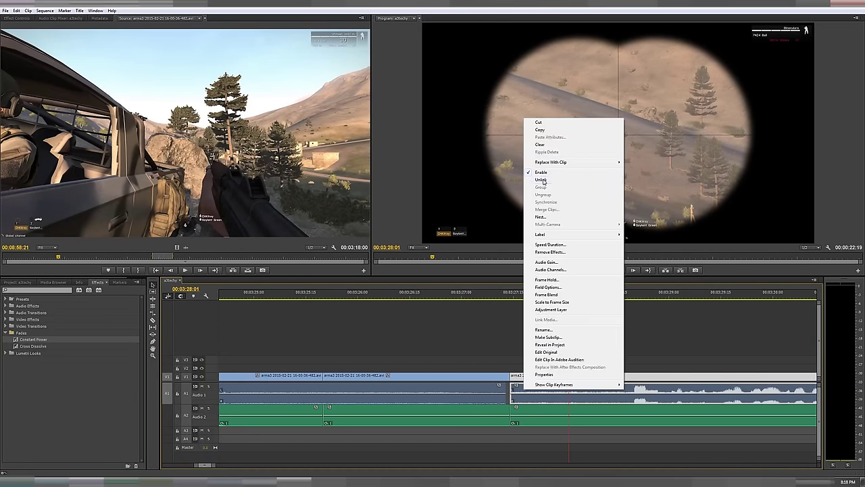
pyautogui.click(542, 180)
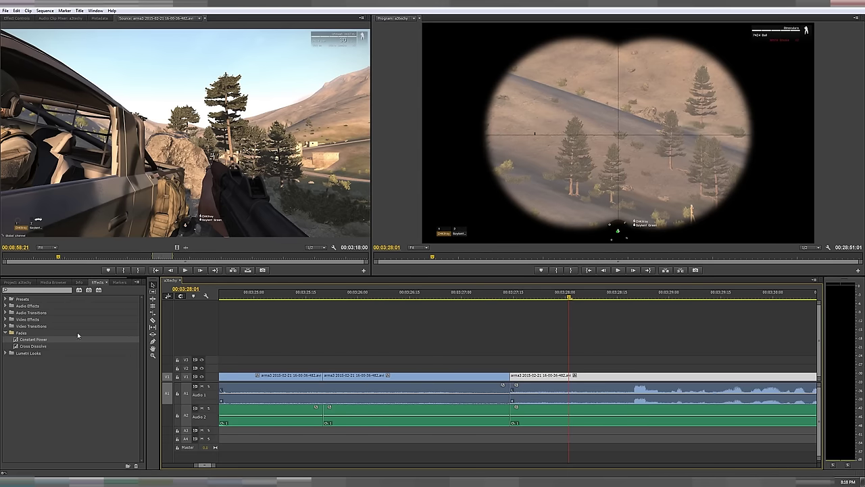
pyautogui.moveTo(32, 340); pyautogui.dragTo(509, 395)
pyautogui.press('-')
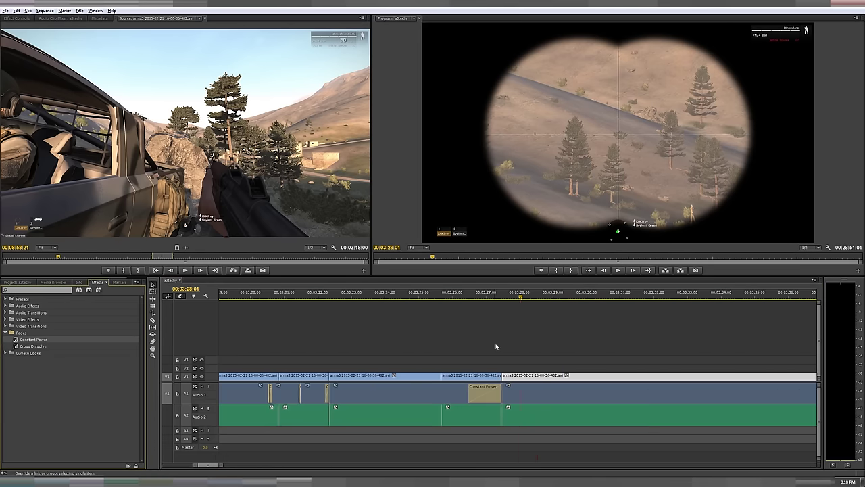
# Play back across the Constant Power transition before the 00:03:27:14 cut to check the audio blend
pyautogui.click(463, 296)
pyautogui.press('space')
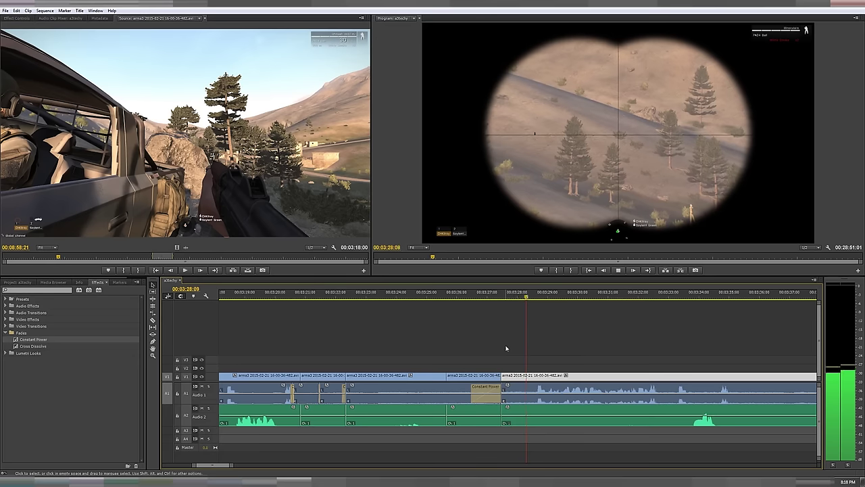
pyautogui.press('space')
pyautogui.press('=')
pyautogui.click(298, 295)
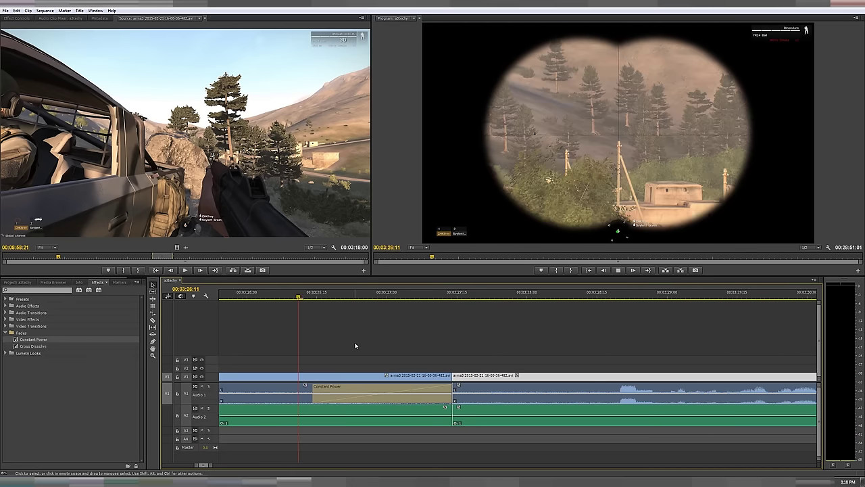
pyautogui.press('space')
pyautogui.press('space')
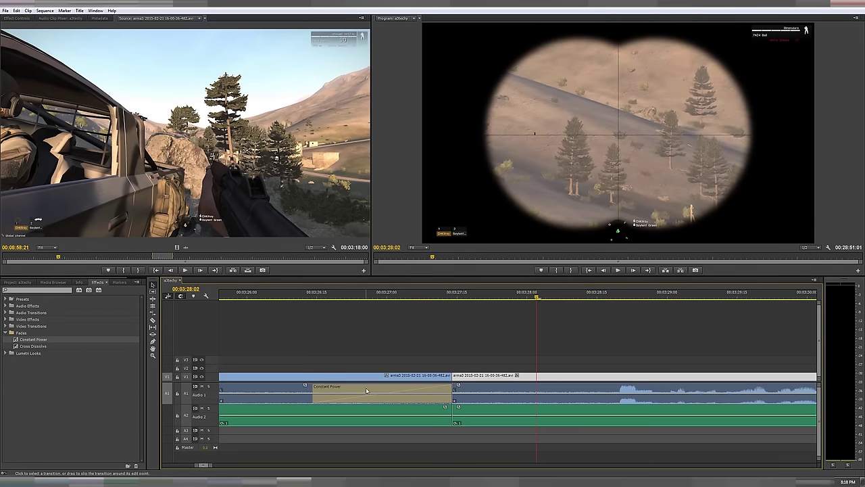
# Shorten the Constant Power transition before the 00:03:27:14 cut to 16 frames and play it back
pyautogui.click(357, 391)
pyautogui.moveTo(358, 391)
pyautogui.mouseDown()
pyautogui.moveTo(348, 390)
pyautogui.moveTo(360, 389)
pyautogui.mouseUp()
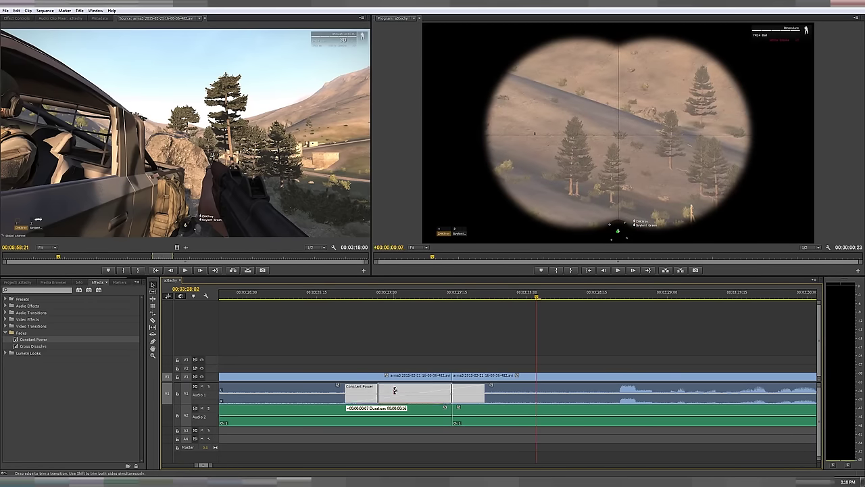
pyautogui.click(364, 291)
pyautogui.press('space')
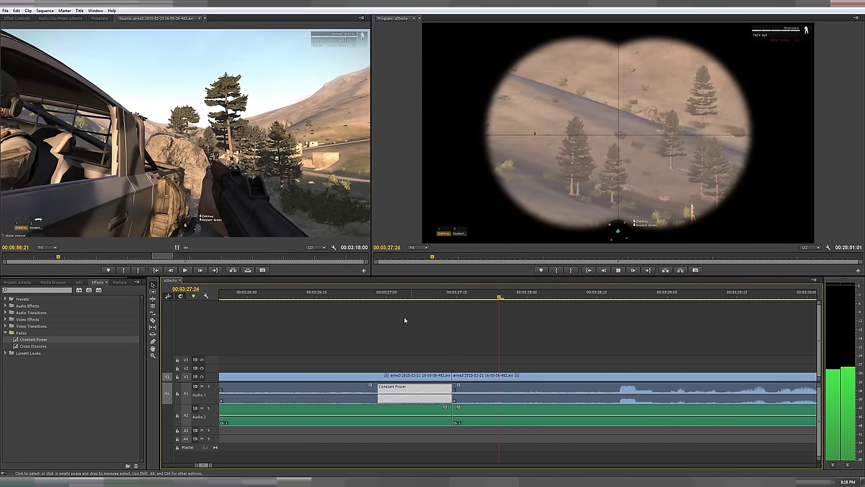
pyautogui.press('space')
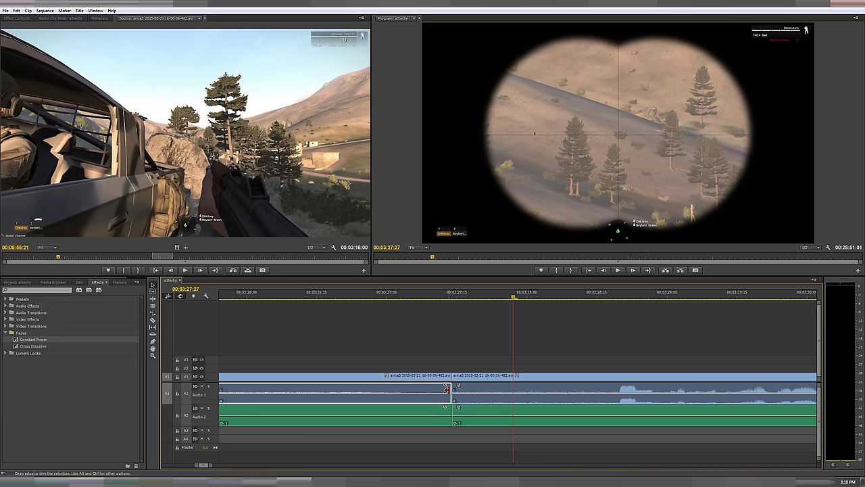
# Move the Audio 1 cut earlier to about 00:03:27:01 and centre a one-second Constant Power transition on it
pyautogui.moveTo(378, 390)
pyautogui.mouseDown()
pyautogui.moveTo(470, 393)
pyautogui.moveTo(395, 392)
pyautogui.mouseUp()
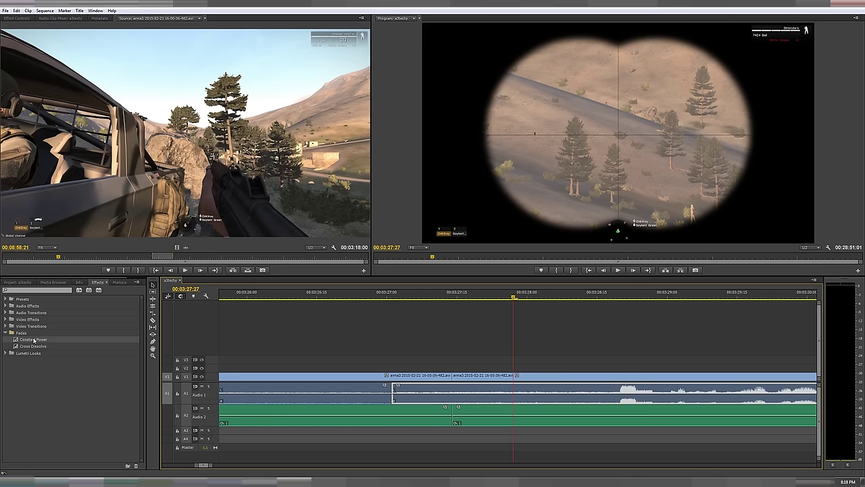
pyautogui.moveTo(34, 340); pyautogui.dragTo(393, 391)
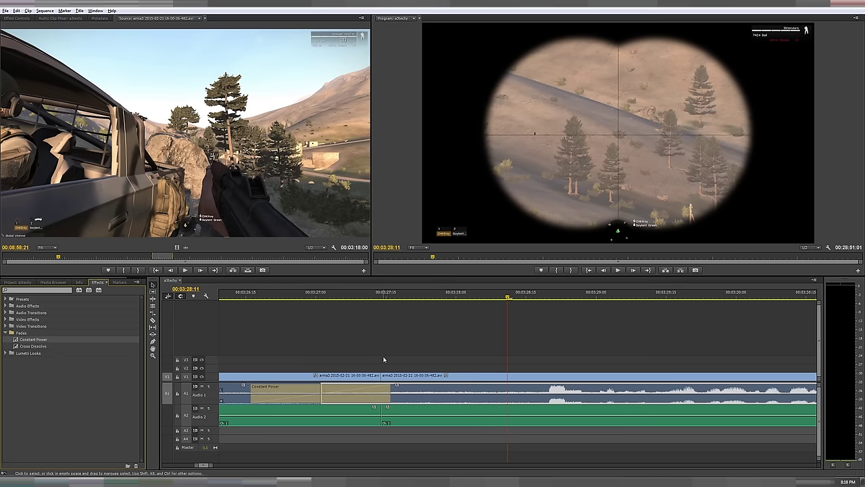
# Play back across the centred Audio 1 crossfade and the video cut at 00:03:27:14
pyautogui.press('-')
pyautogui.click(336, 297)
pyautogui.press('space')
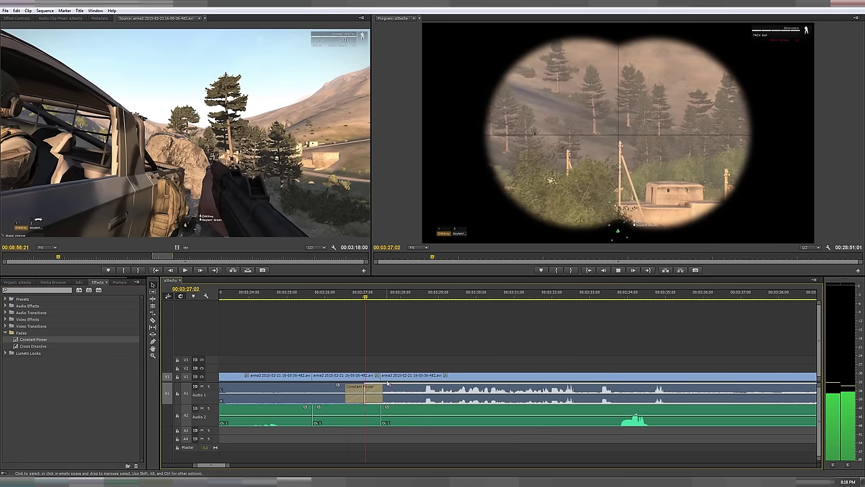
pyautogui.press('space')
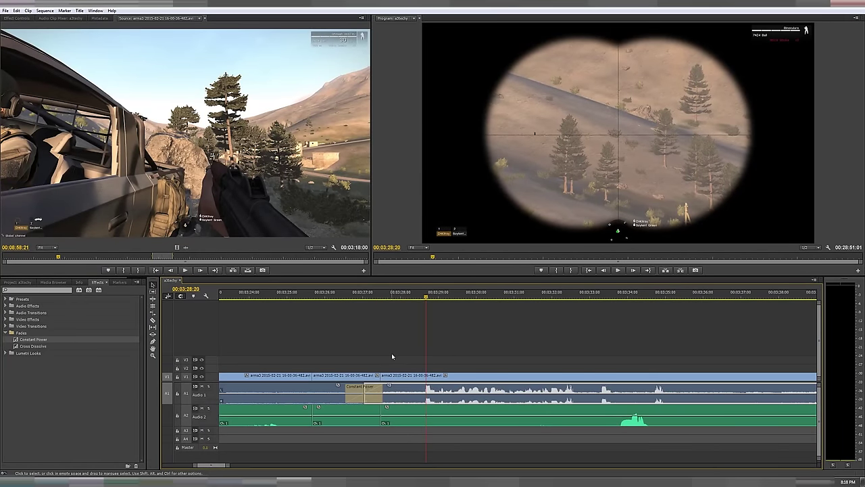
# Examine the video cuts around the middle clip against the offset Audio 1 cut, then play back from 00:03:25:09
pyautogui.click(305, 293)
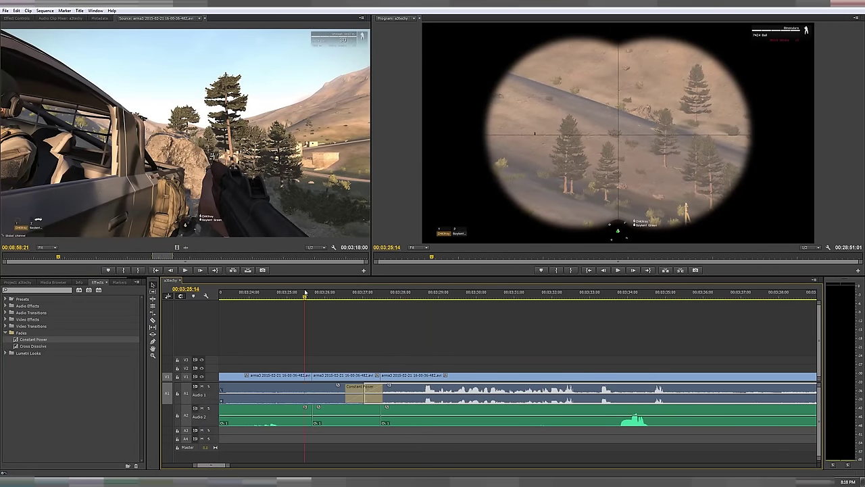
pyautogui.moveTo(305, 292); pyautogui.dragTo(309, 295)
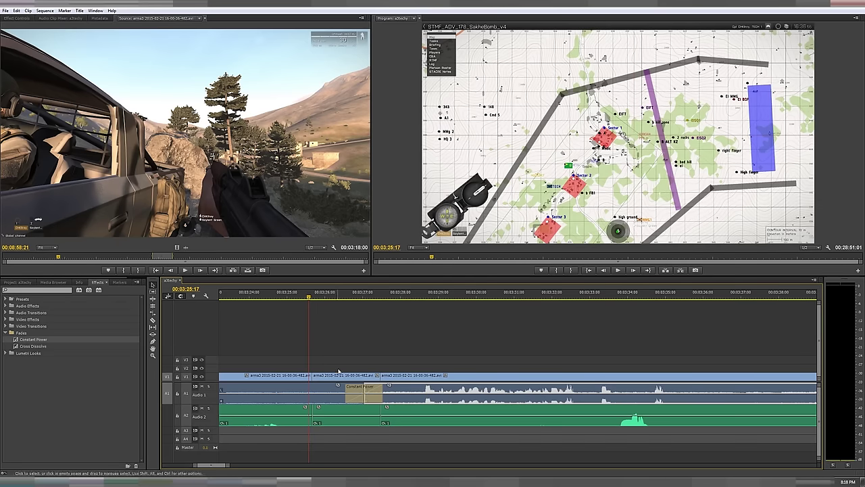
pyautogui.click(339, 372)
pyautogui.moveTo(342, 298); pyautogui.dragTo(389, 297)
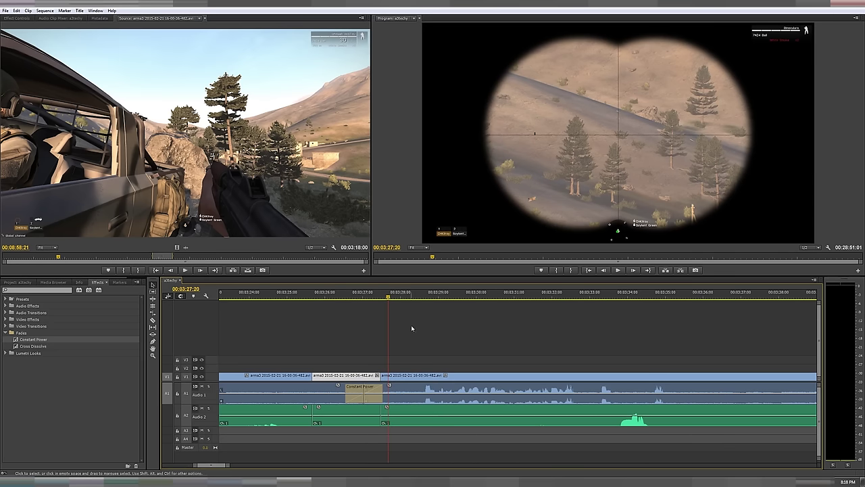
pyautogui.click(400, 355)
pyautogui.click(387, 392)
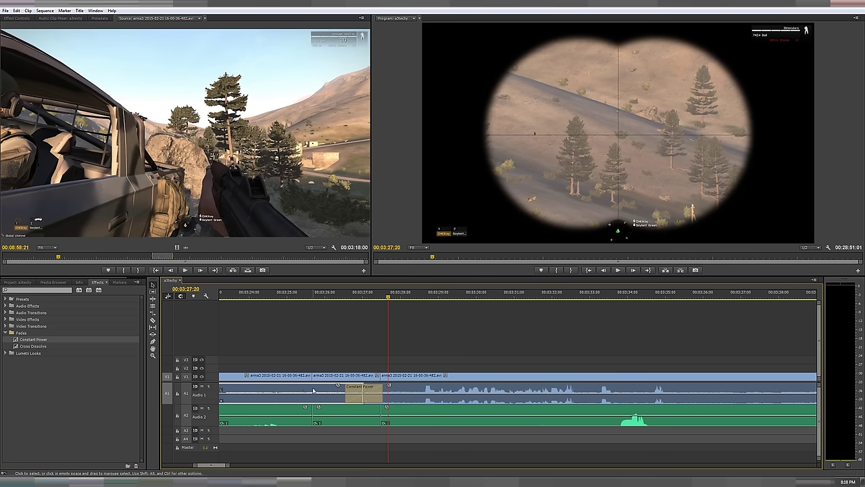
pyautogui.click(338, 356)
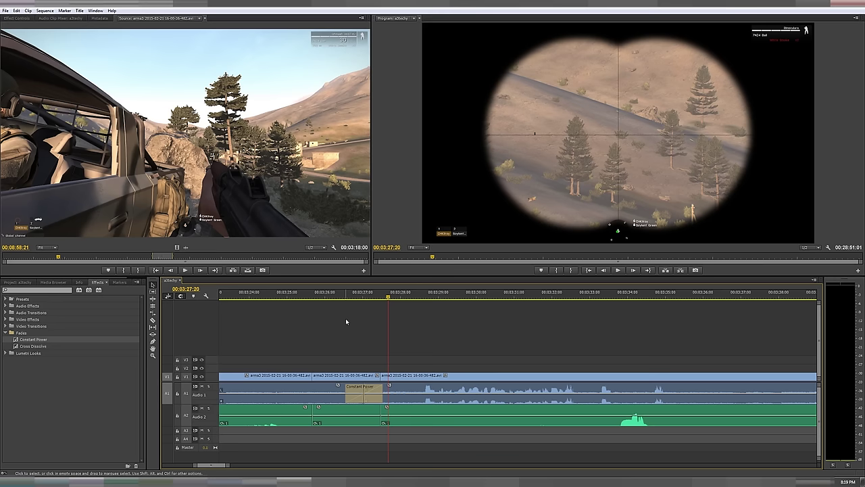
pyautogui.click(298, 295)
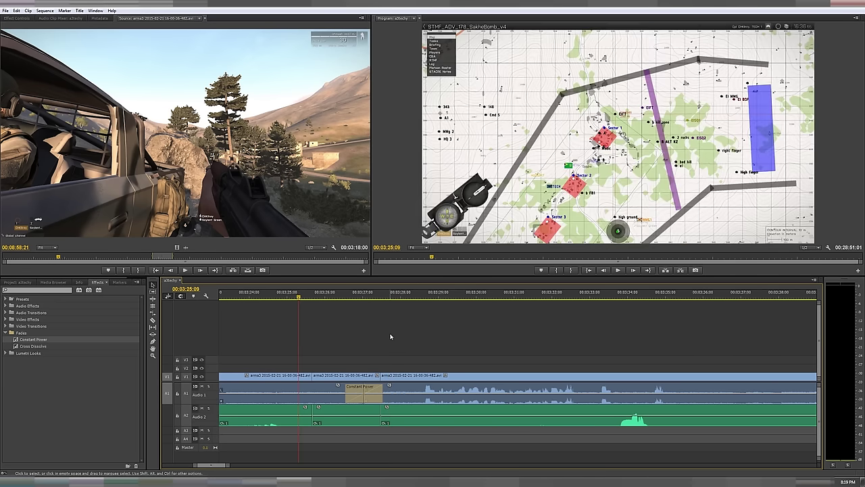
pyautogui.press('space')
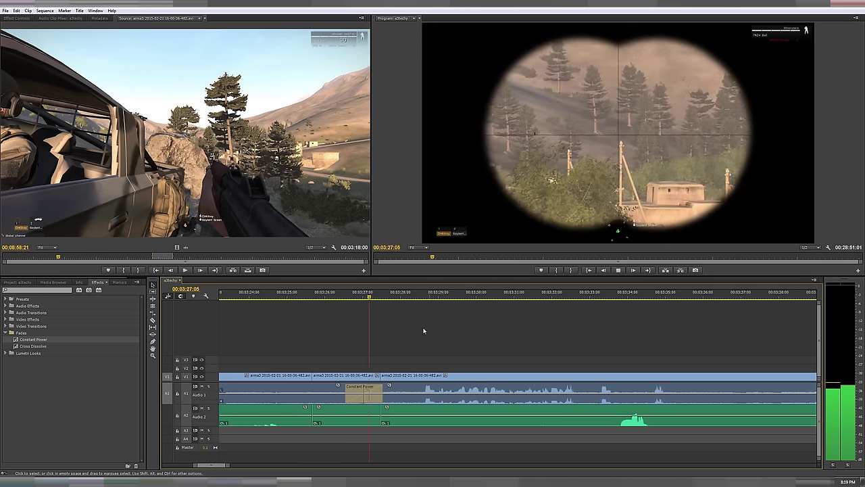
# Move only the video cut from 00:03:27:14 to about 00:03:28:00, trimming the last clip's start and extending the middle clip to meet it
pyautogui.press('space')
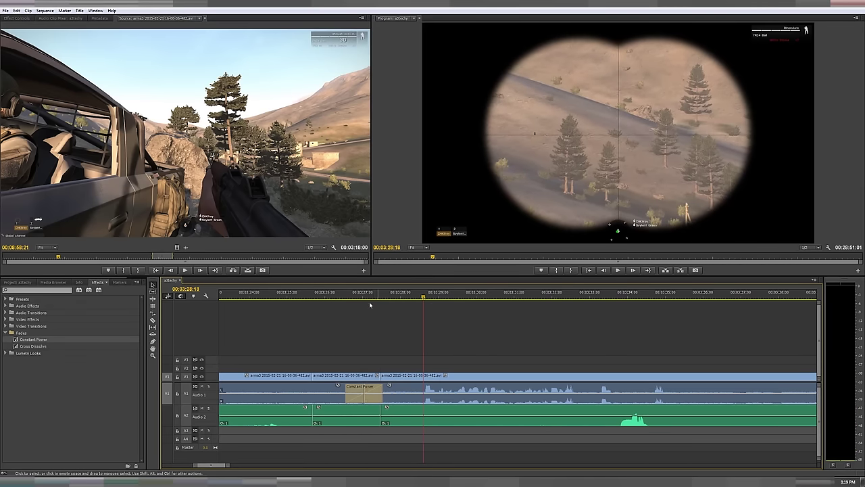
pyautogui.click(386, 376)
pyautogui.press('alt')
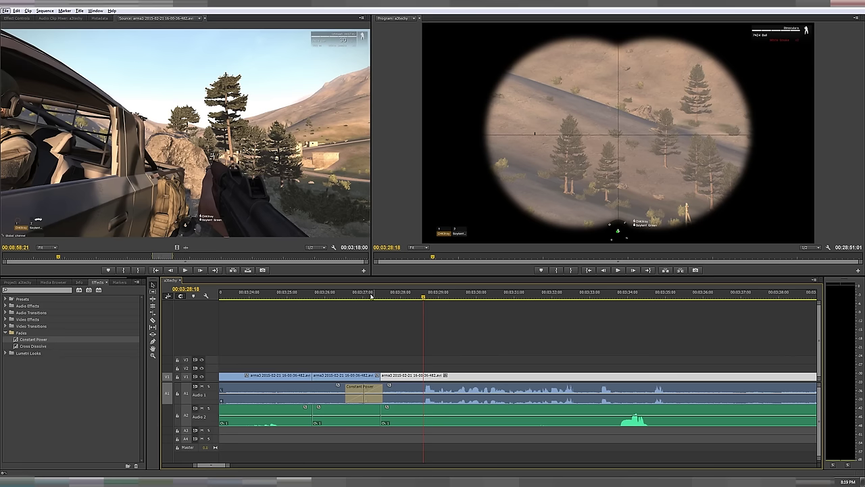
pyautogui.moveTo(371, 297)
pyautogui.mouseDown()
pyautogui.moveTo(397, 298)
pyautogui.moveTo(361, 297)
pyautogui.mouseUp()
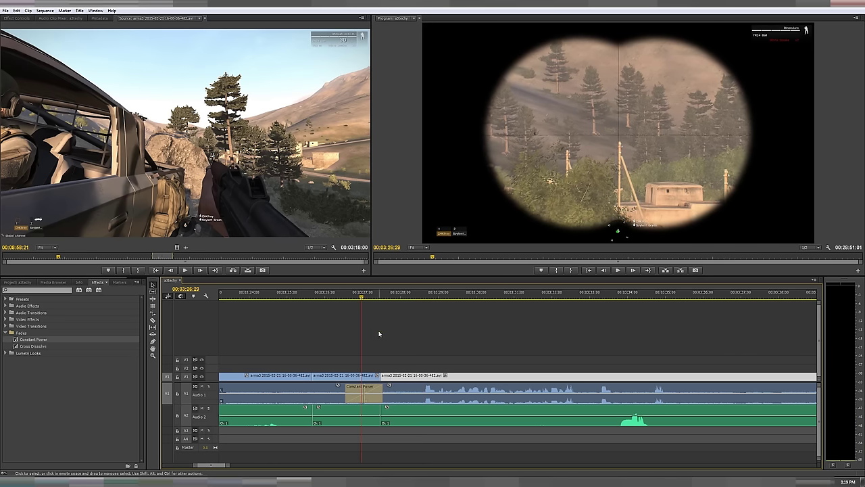
pyautogui.scroll(2, 406, 376)
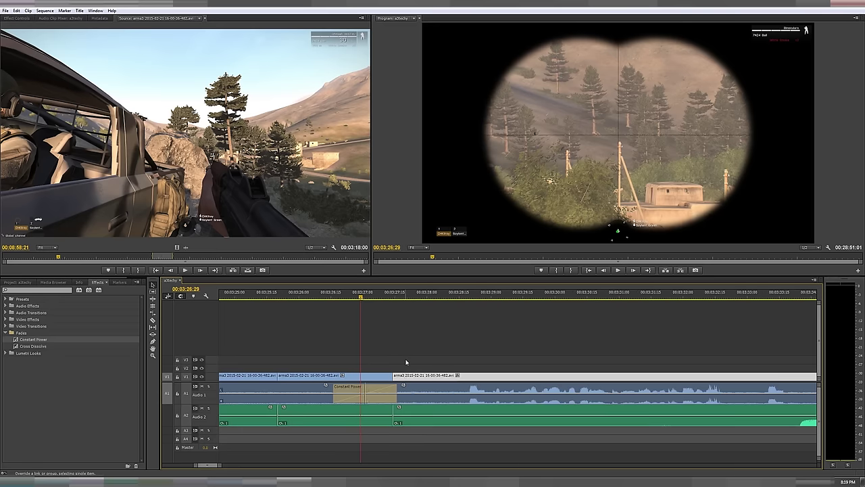
pyautogui.moveTo(399, 298); pyautogui.dragTo(446, 298)
pyautogui.moveTo(398, 374); pyautogui.dragTo(427, 376)
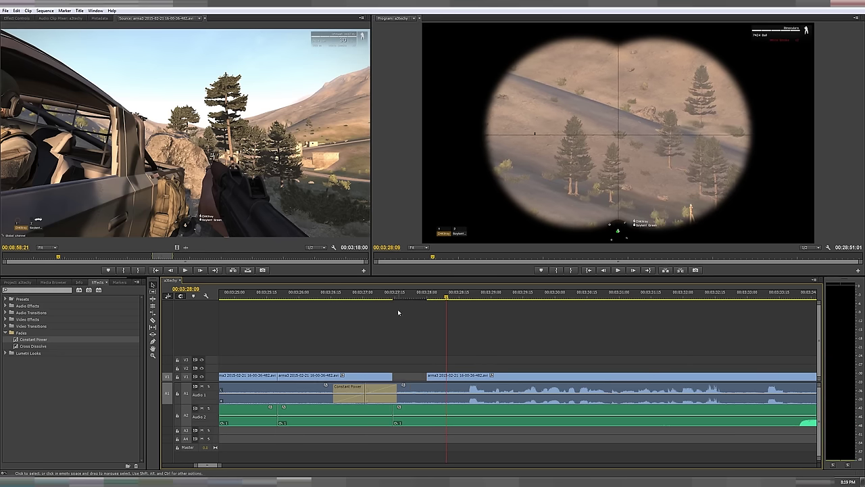
pyautogui.moveTo(392, 375); pyautogui.dragTo(427, 375)
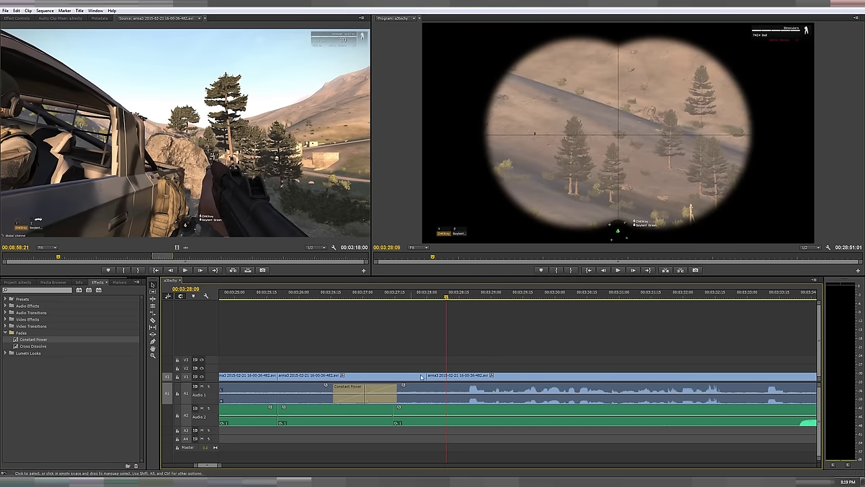
# Play back from about 00:03:25:13 across the Audio 1 crossfade and the video cut at 00:03:28:00
pyautogui.click(263, 292)
pyautogui.press('space')
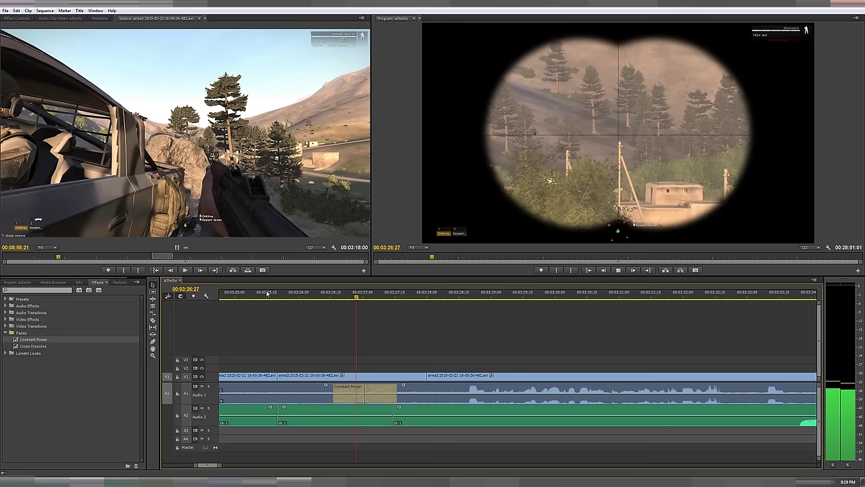
pyautogui.press('space')
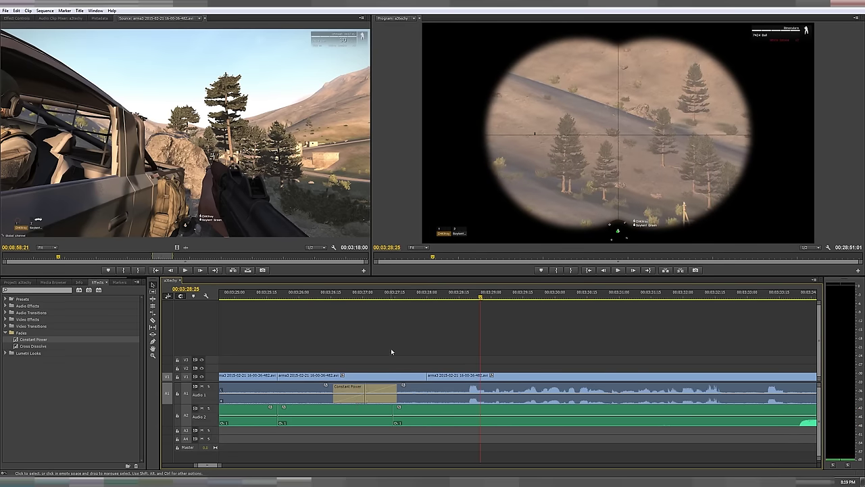
# Delete the middle clip's video and extend the neighbouring V1 clips to meet at about 00:03:26:23
pyautogui.scroll(1, 424, 340)
pyautogui.scroll(1, 426, 339)
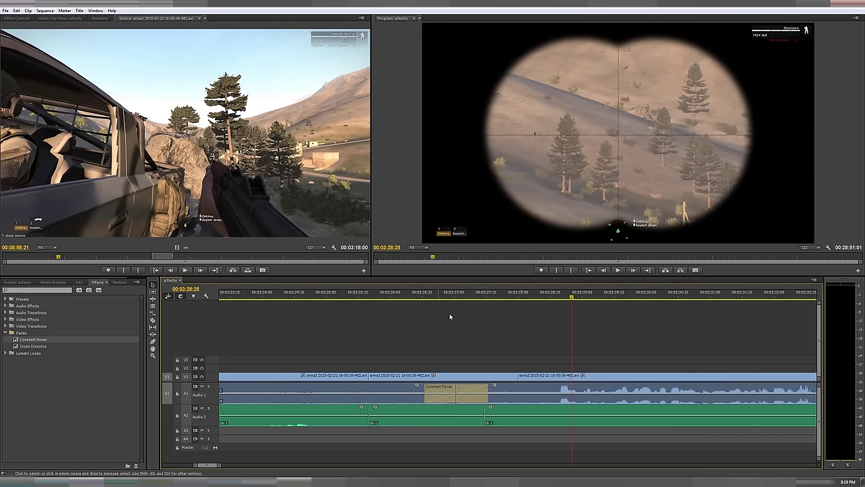
pyautogui.click(420, 377)
pyautogui.press('Delete')
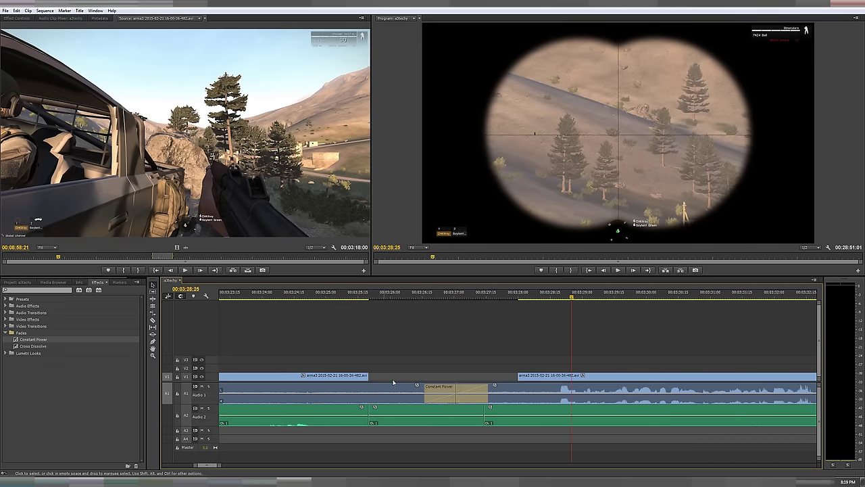
pyautogui.moveTo(365, 376); pyautogui.dragTo(436, 378)
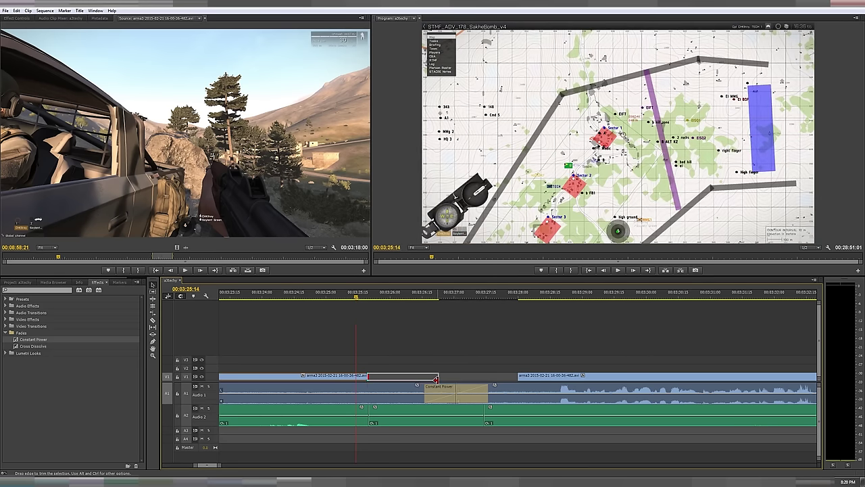
pyautogui.moveTo(519, 376); pyautogui.dragTo(439, 376)
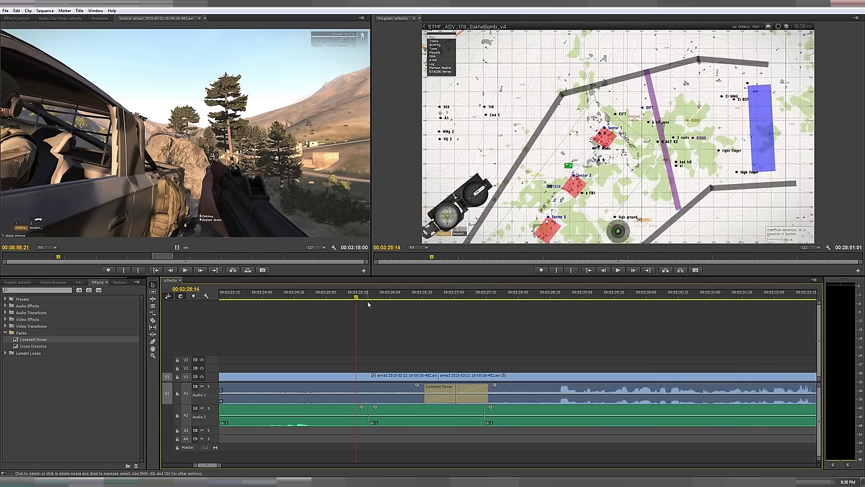
# Check the frame at 00:03:27:12, then play back from 00:03:24:15 across the single video cut
pyautogui.click(480, 298)
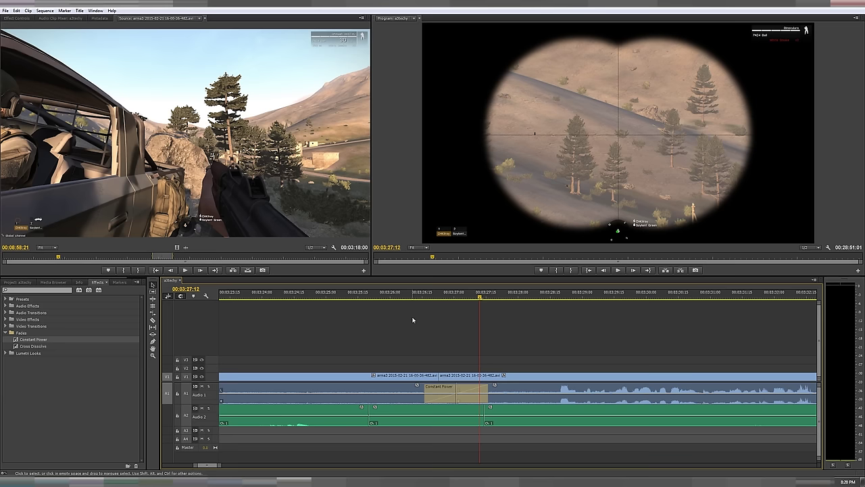
pyautogui.click(294, 295)
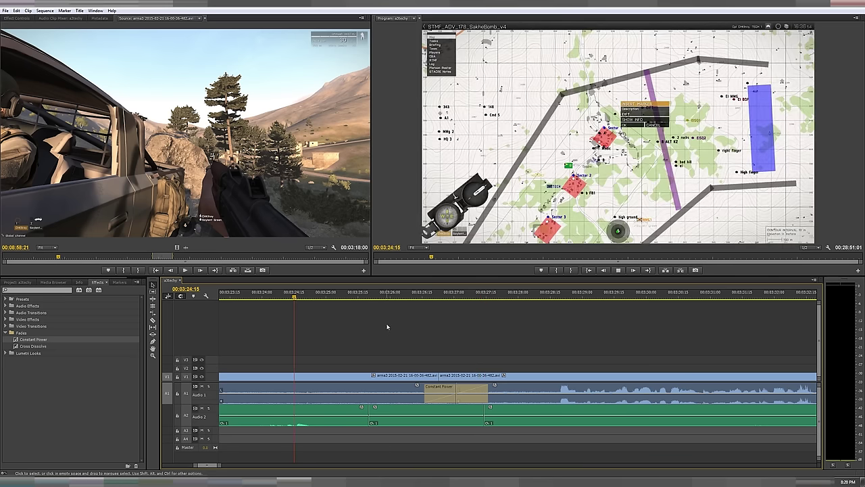
pyautogui.press('space')
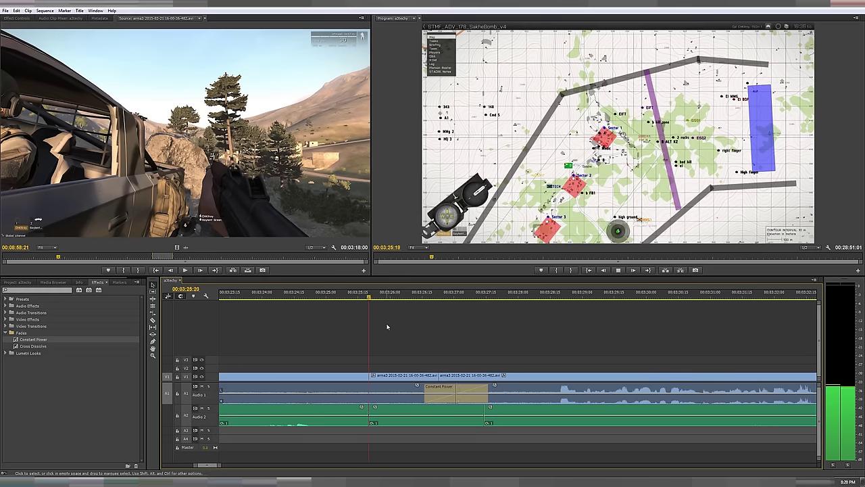
pyautogui.press('space')
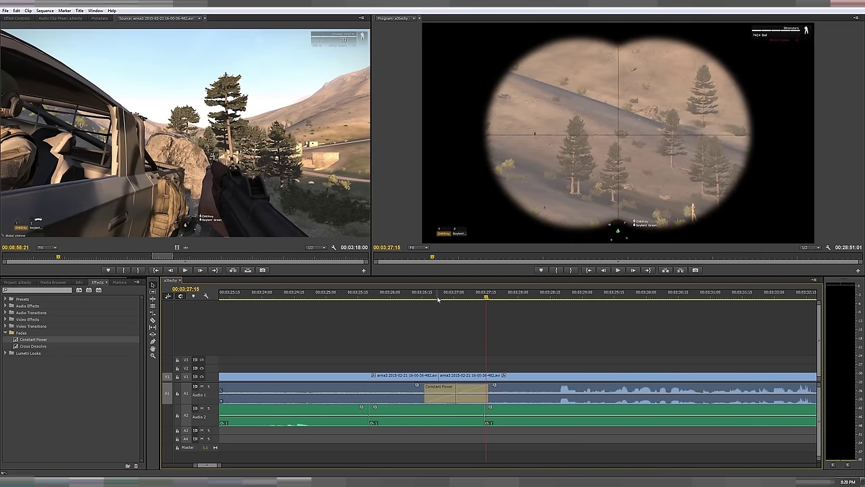
# Roll the V1 cut slightly earlier to 00:03:26:22 without moving the audio
pyautogui.moveTo(439, 299); pyautogui.dragTo(437, 298)
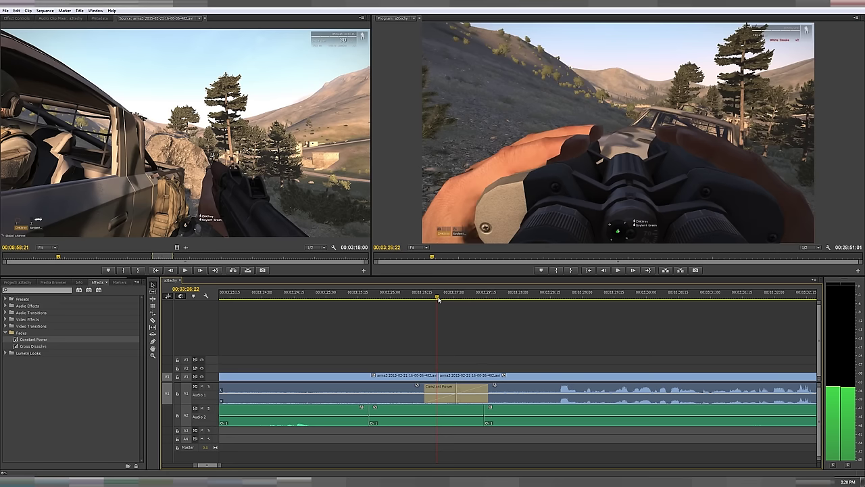
pyautogui.moveTo(437, 375); pyautogui.dragTo(436, 376)
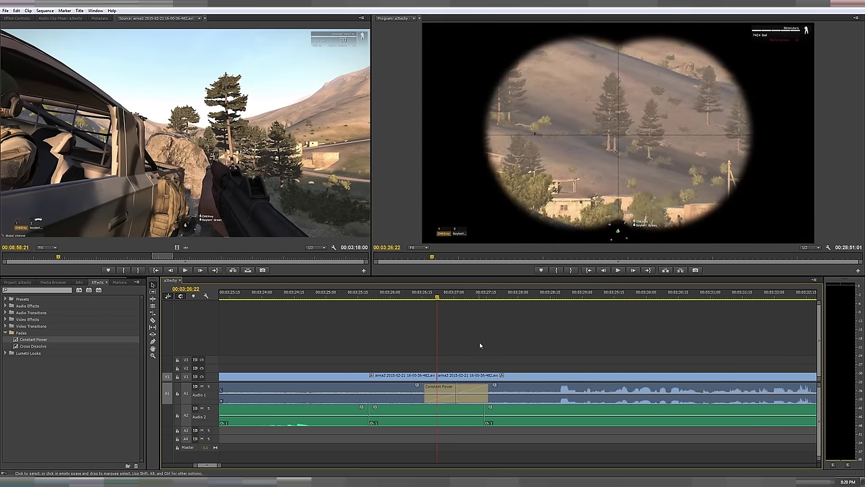
pyautogui.scroll(-2, 479, 341)
pyautogui.scroll(2, 443, 338)
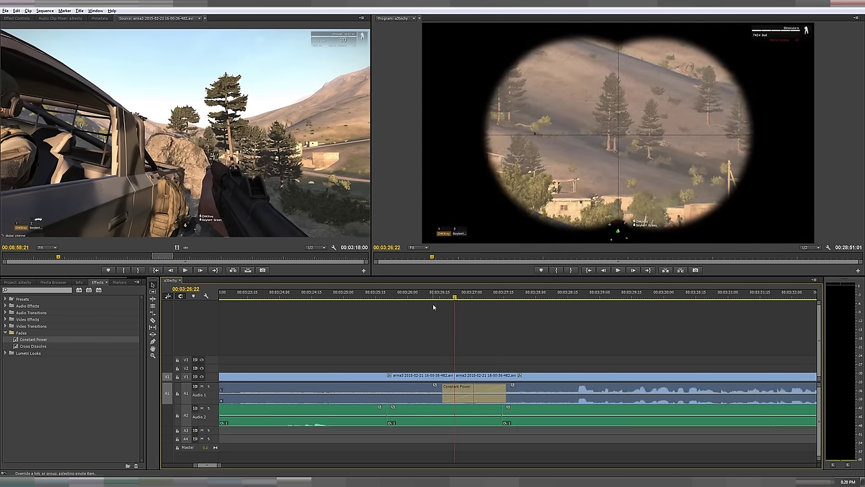
# Play back from about 00:03:24:00 through the video cut at 00:03:26:22 and the Audio 1 crossfade
pyautogui.press('alt')
pyautogui.click(277, 292)
pyautogui.press('space')
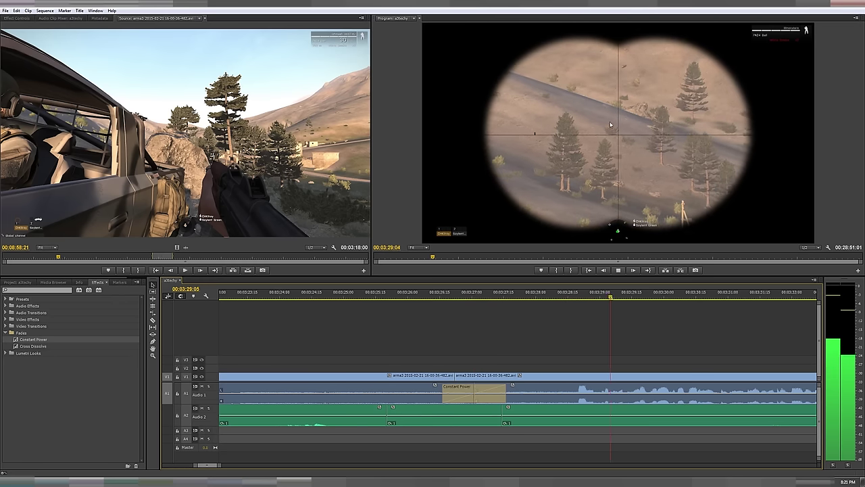
pyautogui.press('space')
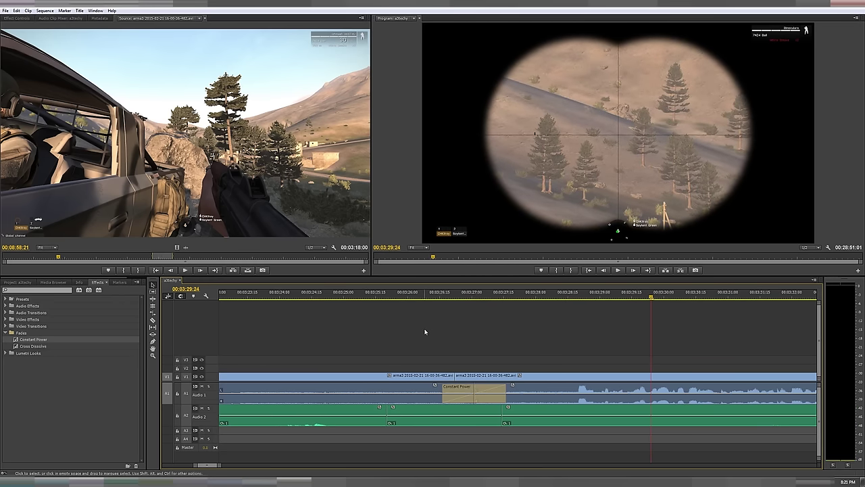
# Replay the transition from about 00:03:26:14 and scrub the footage within the Audio 1 crossfade up to 00:03:27:04
pyautogui.click(438, 294)
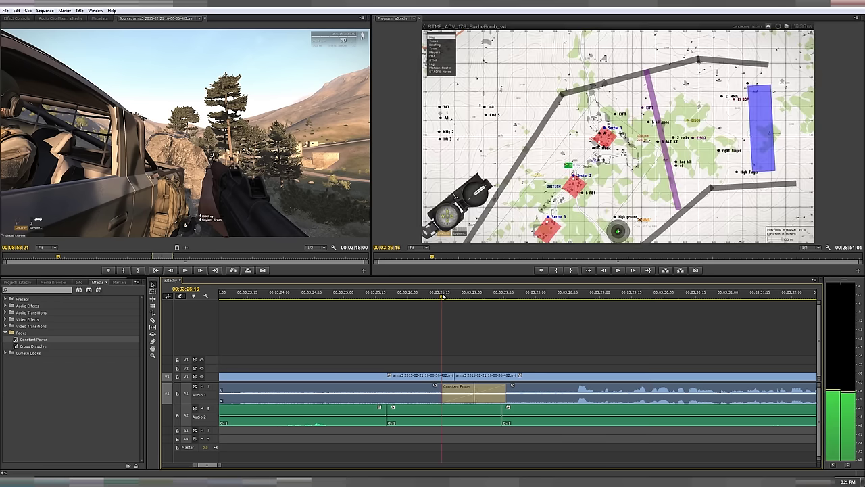
pyautogui.press('space')
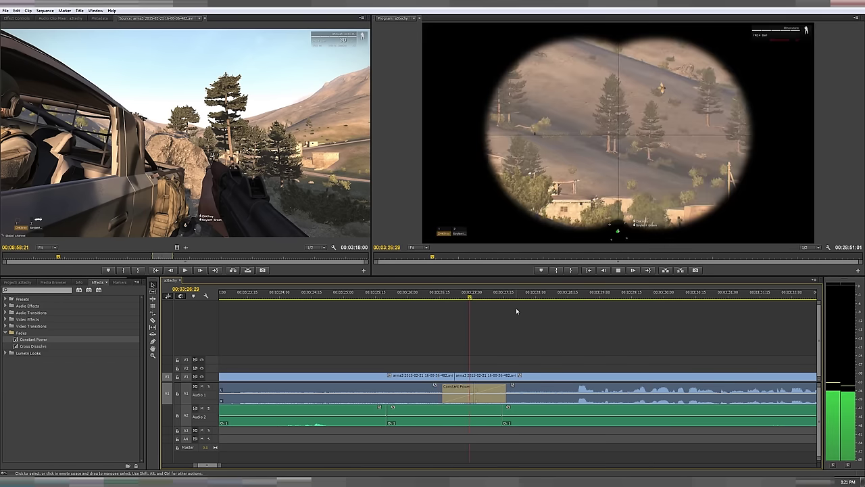
pyautogui.press('space')
pyautogui.click(441, 294)
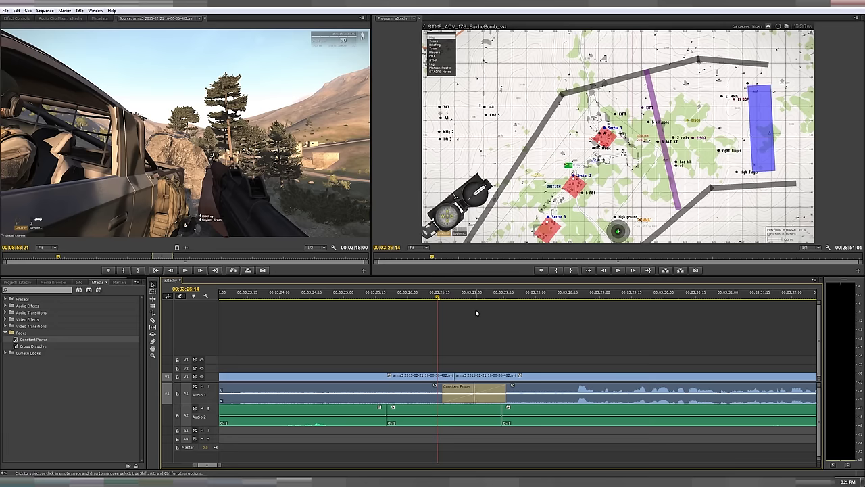
pyautogui.press('space')
pyautogui.press('space')
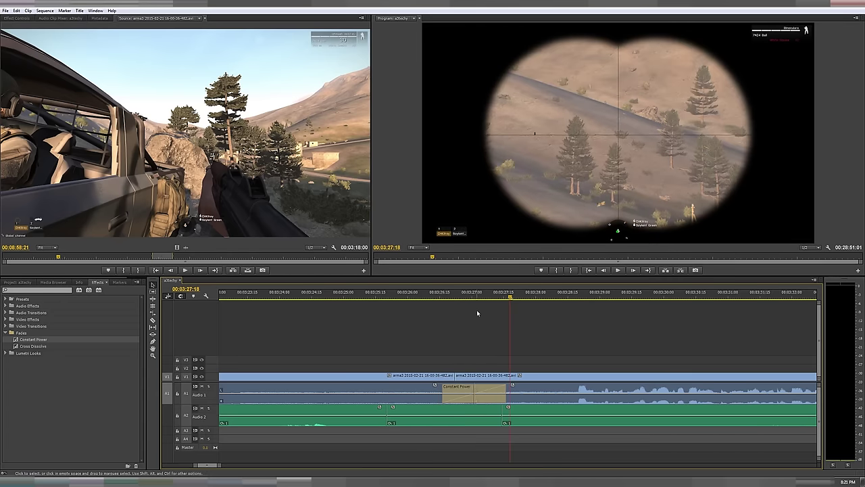
pyautogui.moveTo(470, 295); pyautogui.dragTo(472, 315)
pyautogui.moveTo(484, 315); pyautogui.dragTo(481, 312)
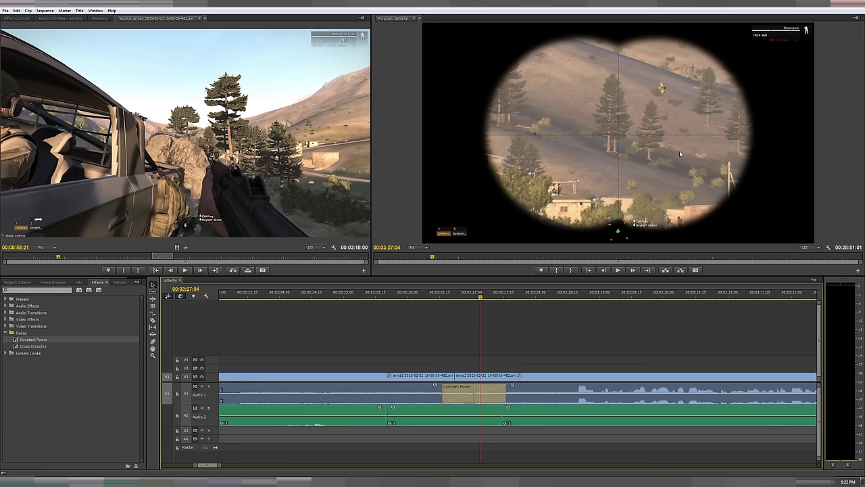
# Split the last clip's video at 00:03:27:11 and delete the portion between the existing cut and the split
pyautogui.moveTo(480, 299); pyautogui.dragTo(498, 301)
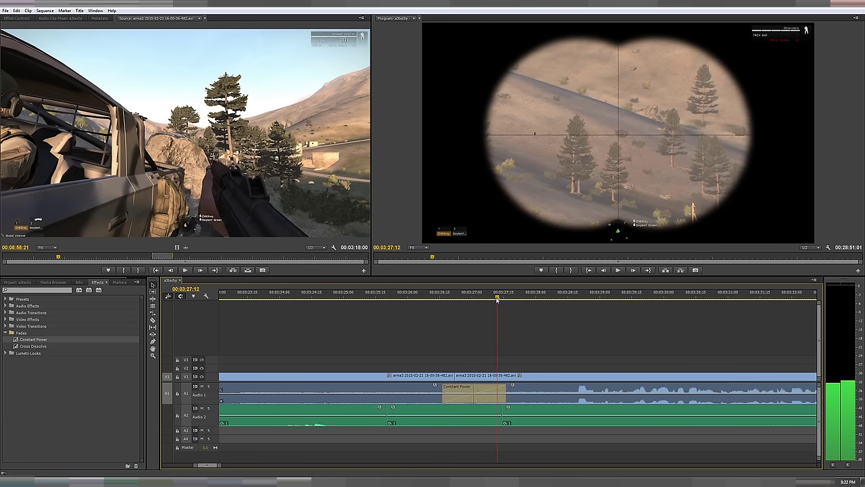
pyautogui.press('Left')
pyautogui.press('Left')
pyautogui.press('Left')
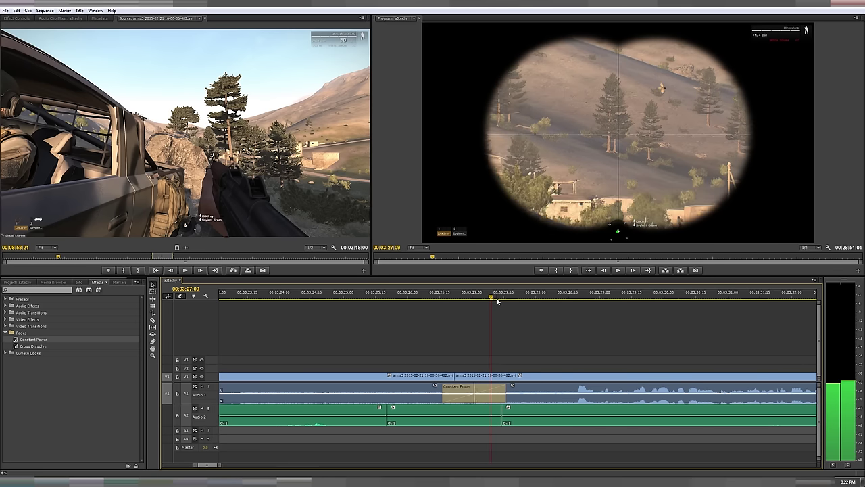
pyautogui.press('Right')
pyautogui.hotkey('ctrl', 'k')
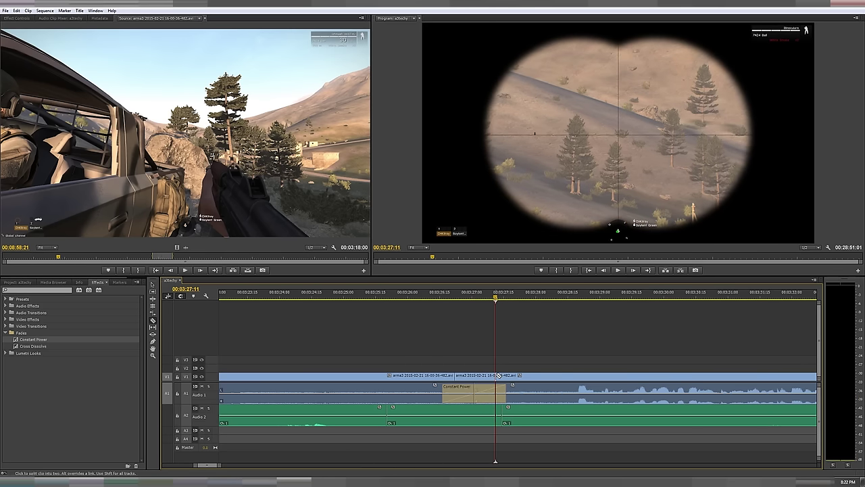
pyautogui.press('Delete')
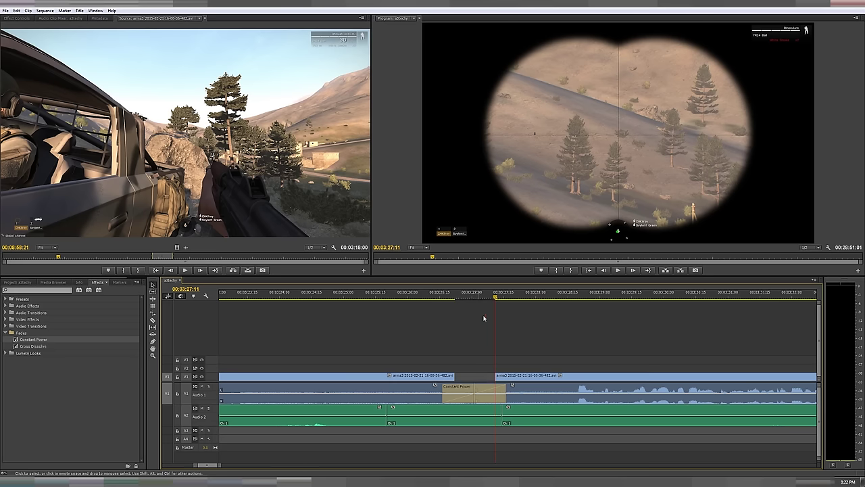
# Extend the preceding V1 clip to 00:03:27:11 to fill the gap, then play back across the new cut
pyautogui.scroll(-1, 498, 376)
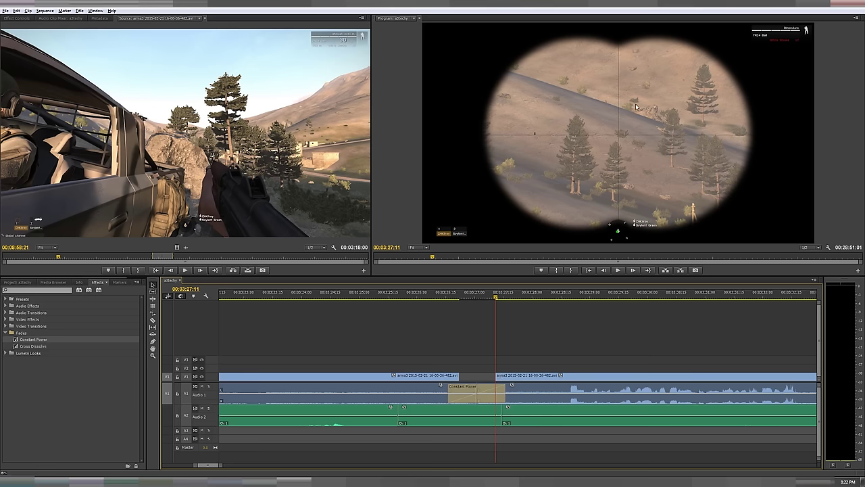
pyautogui.click(455, 298)
pyautogui.click(455, 375)
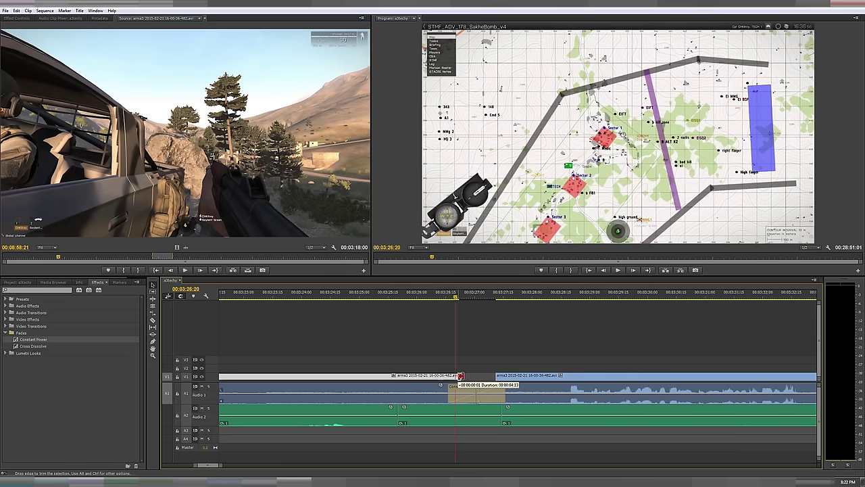
pyautogui.moveTo(459, 376); pyautogui.dragTo(496, 376)
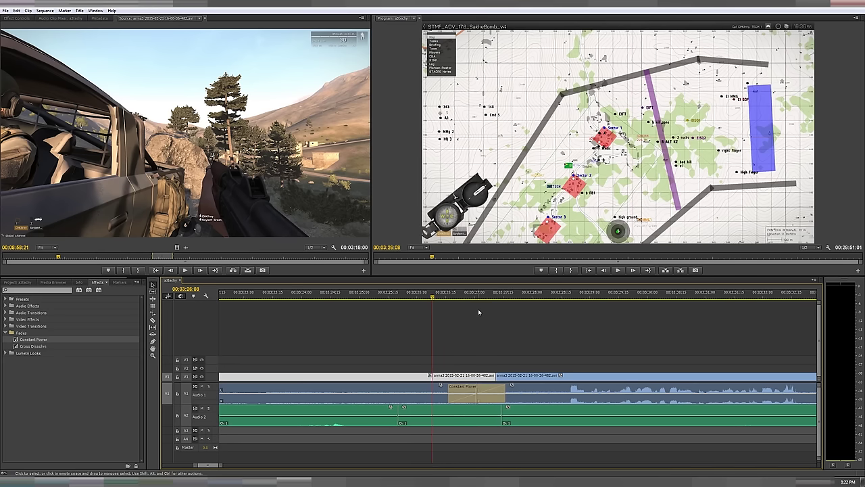
pyautogui.press('space')
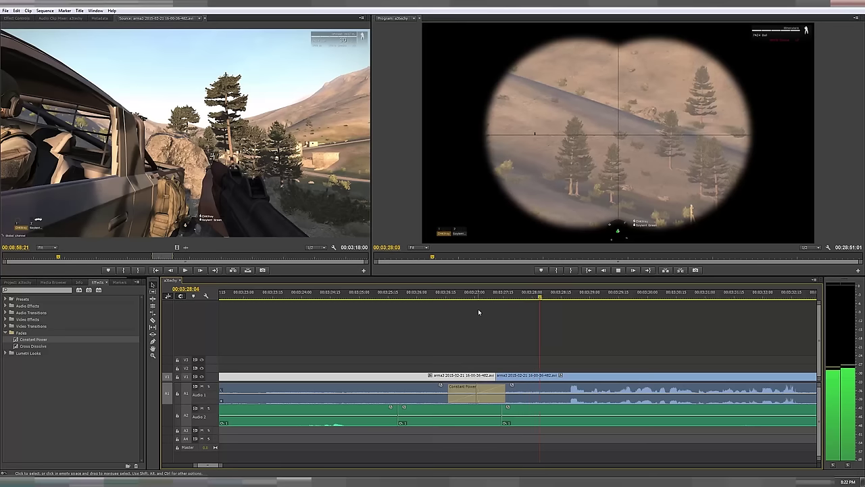
pyautogui.press('space')
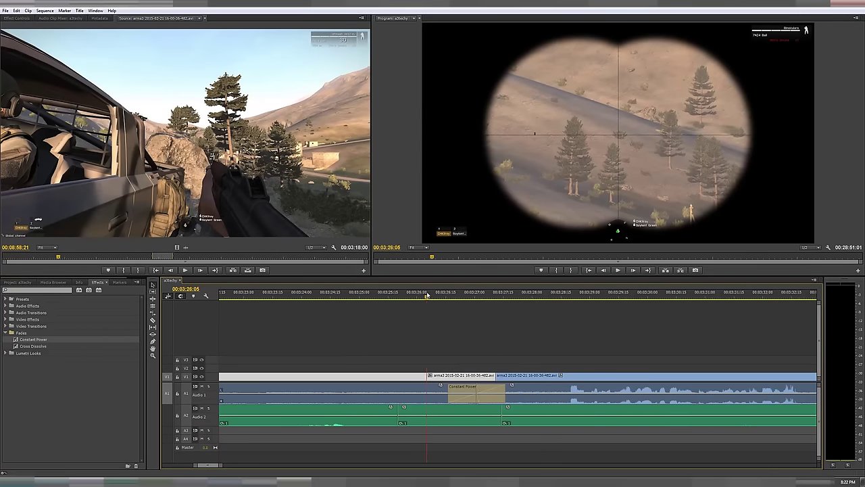
# Play back from about 00:03:26:07 across the V1 cut at 00:03:27:11
pyautogui.moveTo(426, 293)
pyautogui.mouseDown()
pyautogui.moveTo(506, 298)
pyautogui.moveTo(408, 298)
pyautogui.moveTo(430, 299)
pyautogui.mouseUp()
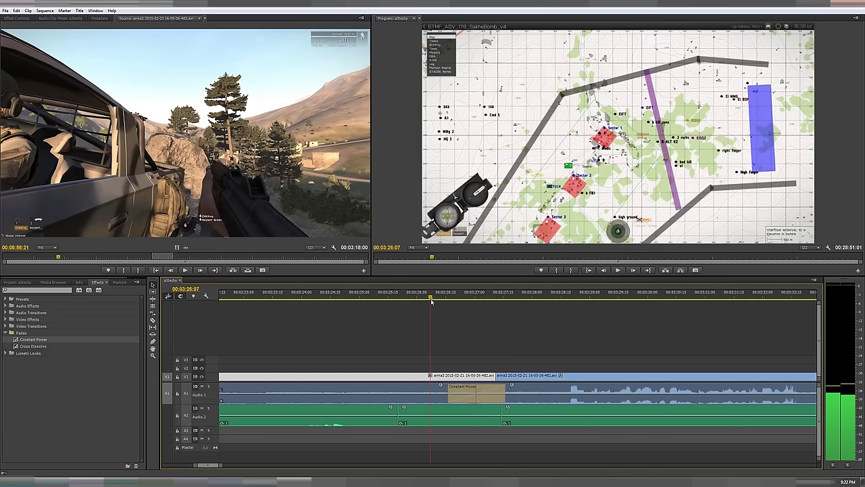
pyautogui.press('space')
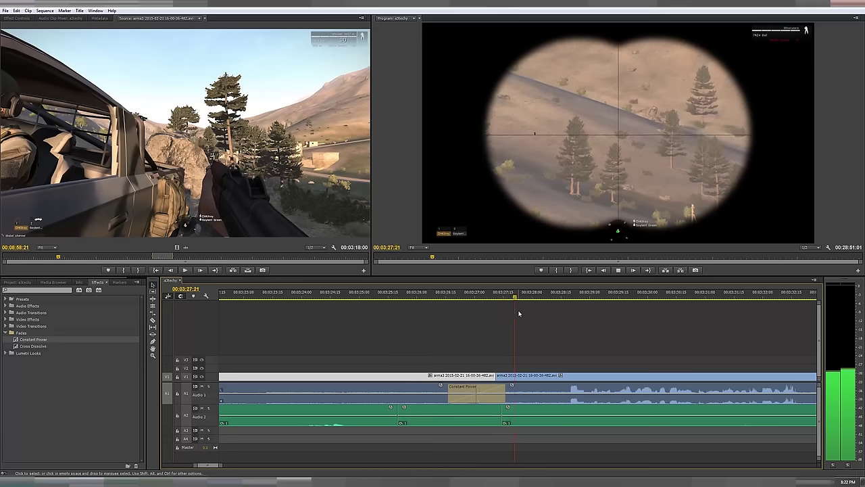
pyautogui.press('space')
# Try to trim the end of the V1 clip before the 00:03:27:11 cut back to 00:03:26:21
pyautogui.click(440, 294)
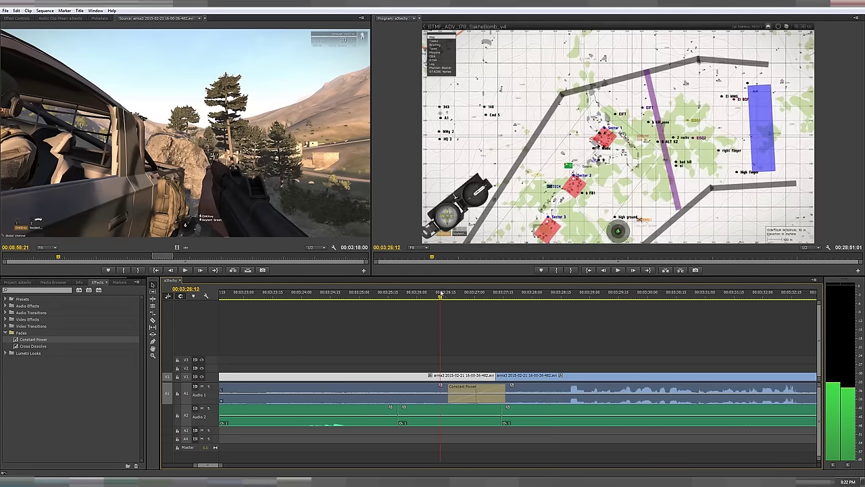
pyautogui.moveTo(458, 297); pyautogui.dragTo(460, 296)
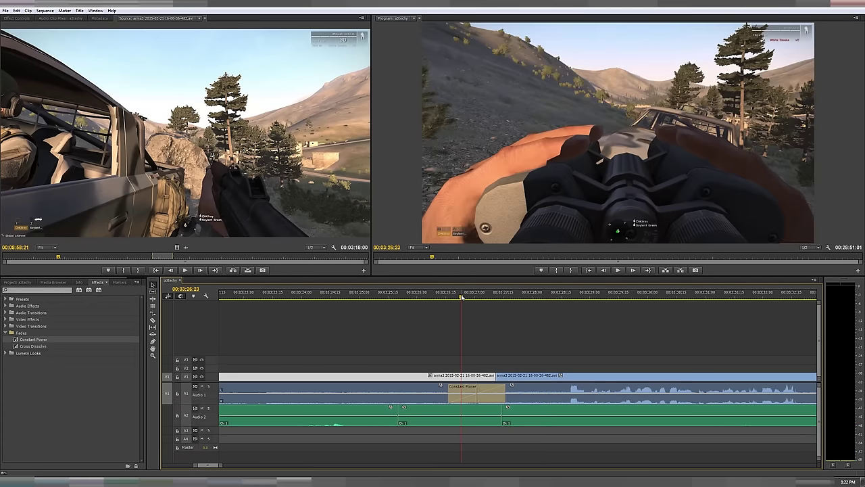
pyautogui.press('Left')
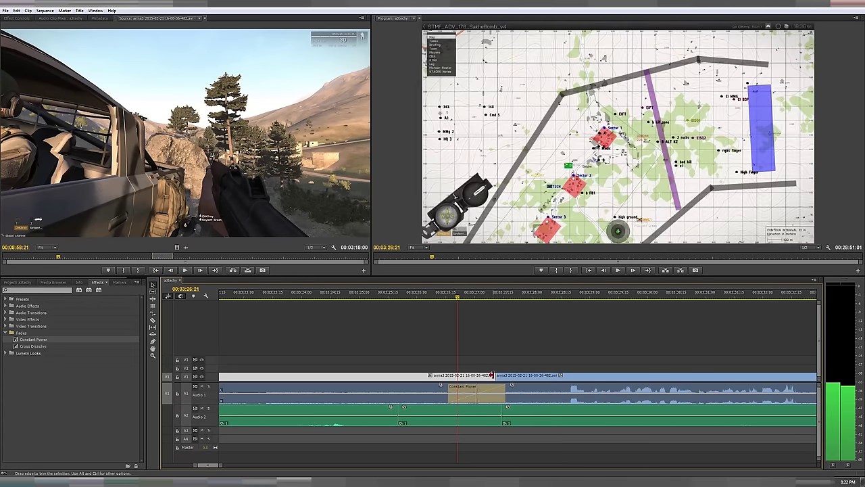
pyautogui.moveTo(492, 375); pyautogui.dragTo(457, 375)
pyautogui.press('-')
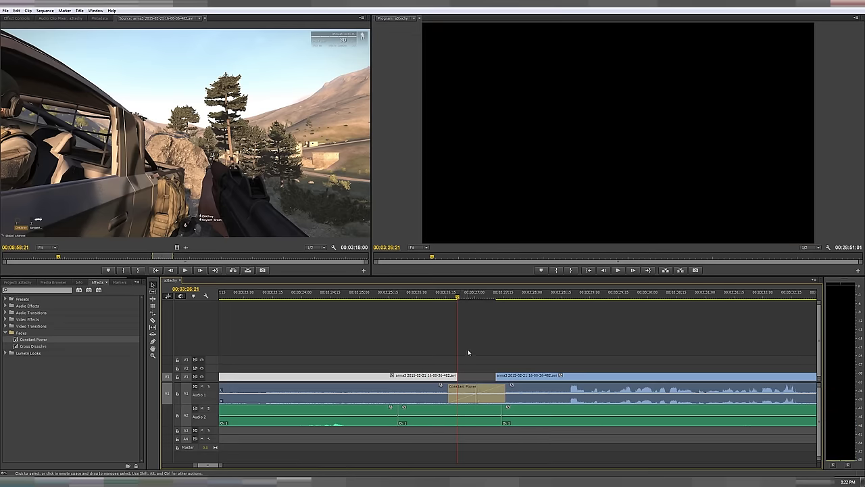
# Play back from about 00:03:22:08 through the Audio 1 crossfade and the V1 cut at 00:03:27:11
pyautogui.moveTo(388, 299)
pyautogui.mouseDown()
pyautogui.moveTo(398, 298)
pyautogui.moveTo(387, 298)
pyautogui.mouseUp()
pyautogui.press('=')
pyautogui.press('=')
pyautogui.press('=')
pyautogui.press('=')
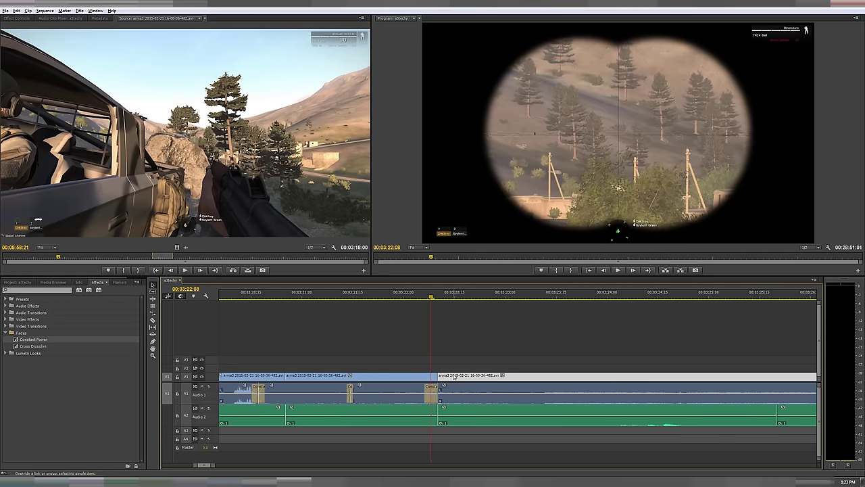
pyautogui.moveTo(444, 375)
pyautogui.mouseDown()
pyautogui.moveTo(502, 376)
pyautogui.moveTo(446, 375)
pyautogui.mouseUp()
pyautogui.press('space')
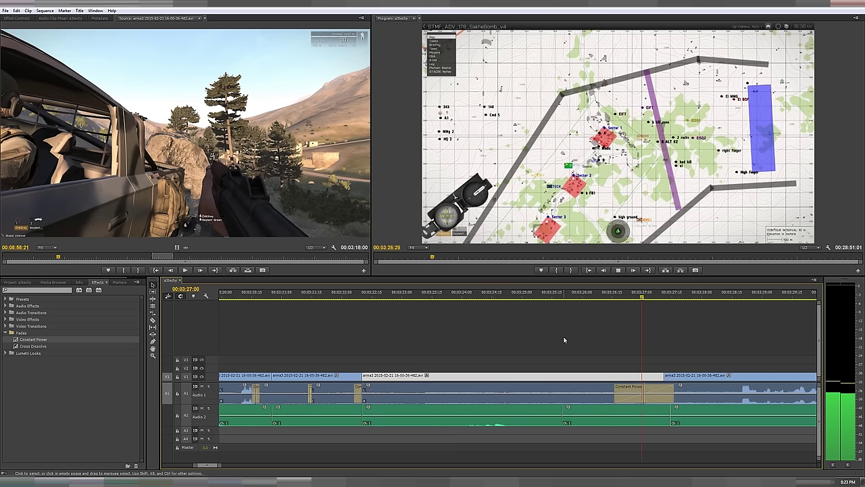
pyautogui.press('space')
# Clear the clip selection and play back the sequence from 00:03:19:26 to about 00:03:26:19
pyautogui.press('-')
pyautogui.press('-')
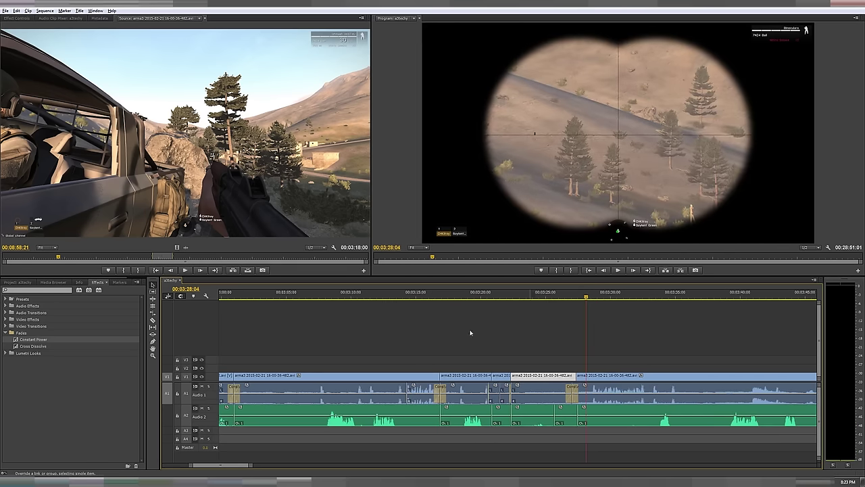
pyautogui.press('=')
pyautogui.press('=')
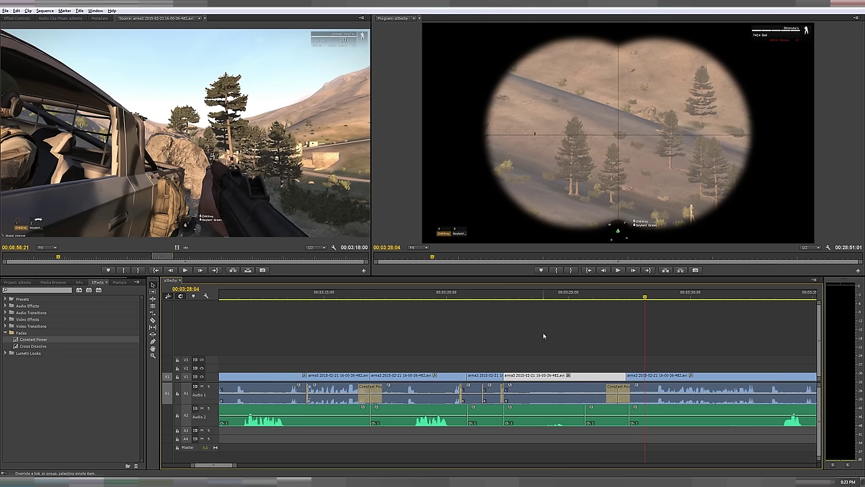
pyautogui.moveTo(498, 350); pyautogui.dragTo(557, 431)
pyautogui.click(585, 354)
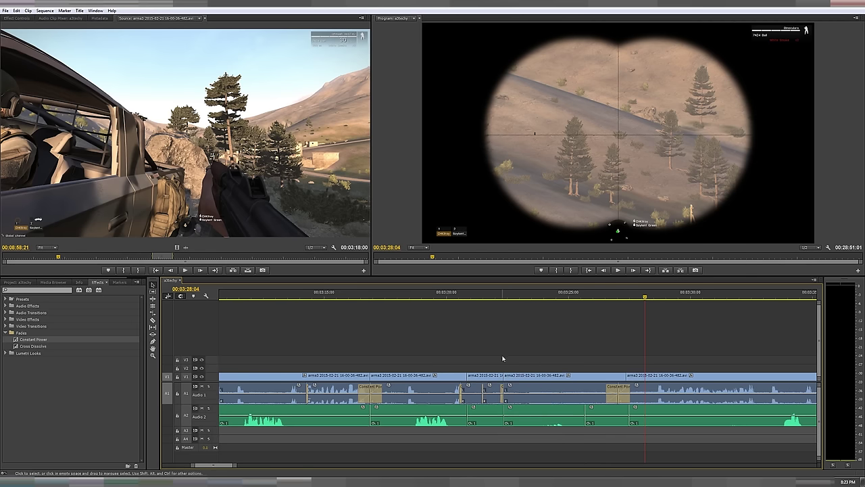
pyautogui.click(443, 295)
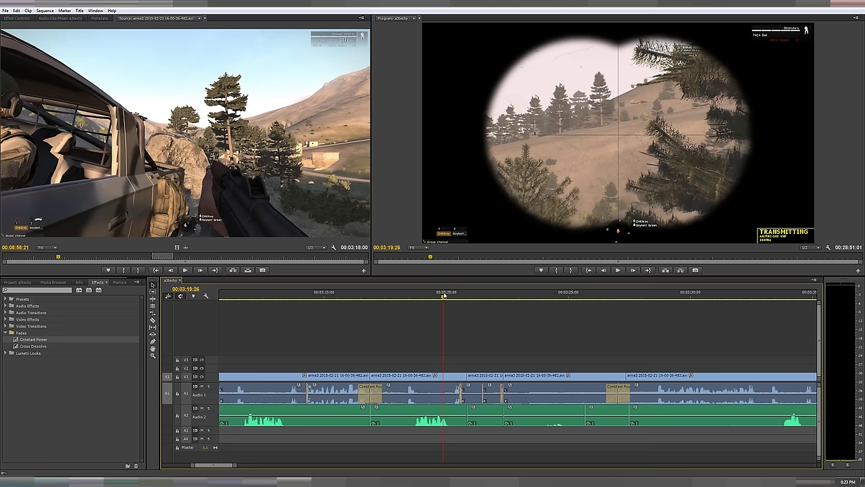
pyautogui.press('space')
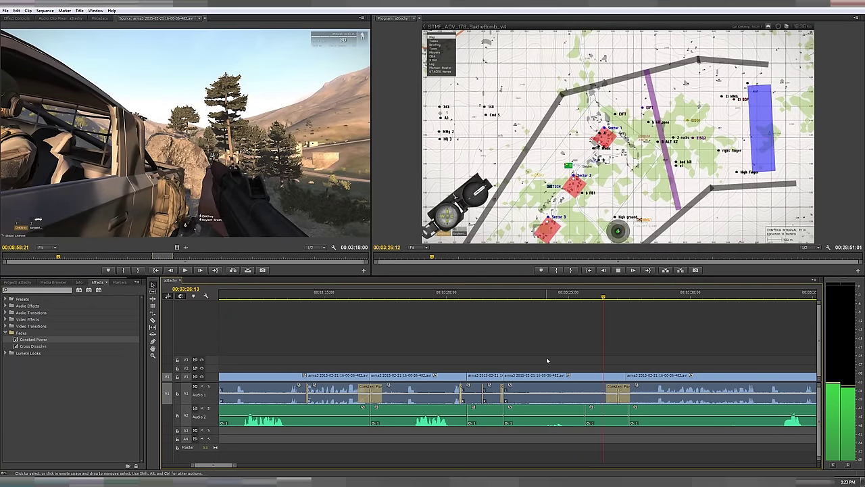
pyautogui.press('space')
# Trim both ends of the Audio 2 clip starting at 00:03:22:10, keeping about one second around its short burst of speech
pyautogui.keyDown('alt'); pyautogui.scroll(5, 531, 405); pyautogui.keyUp('alt')
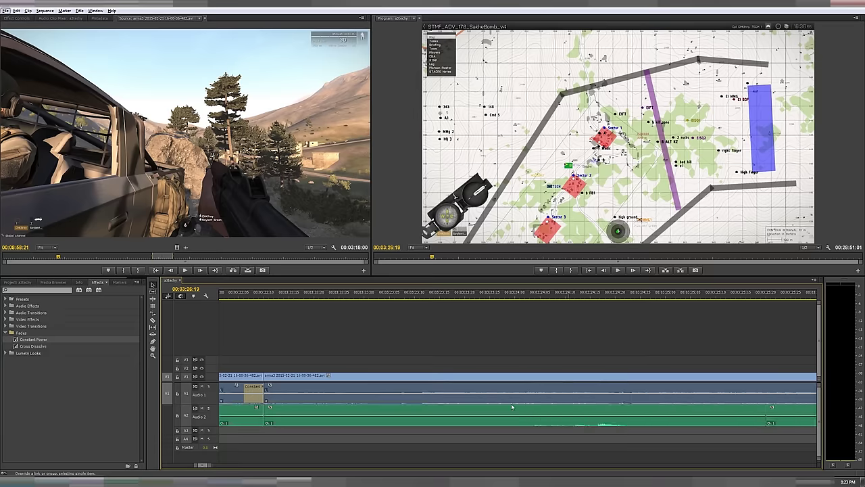
pyautogui.click(549, 419)
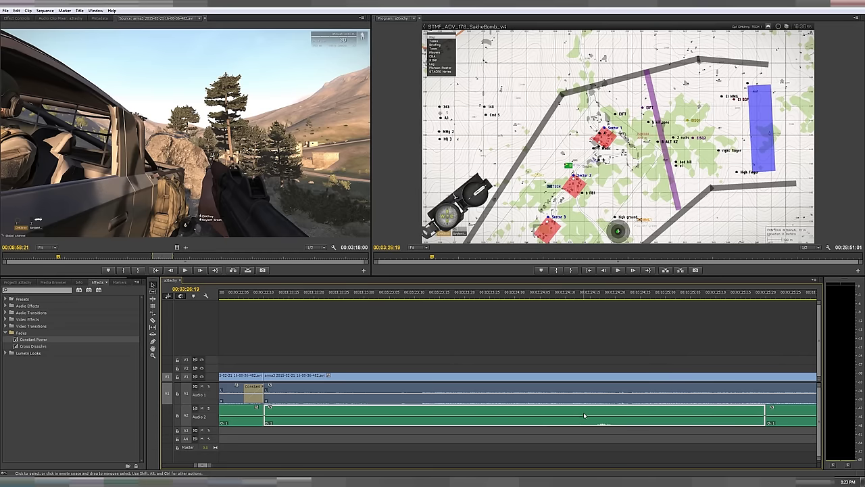
pyautogui.scroll(-2, 586, 403)
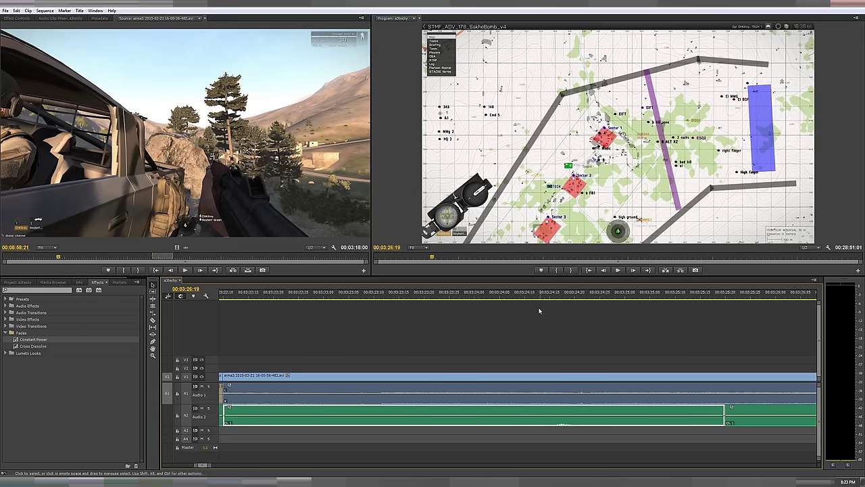
pyautogui.moveTo(486, 296); pyautogui.dragTo(577, 301)
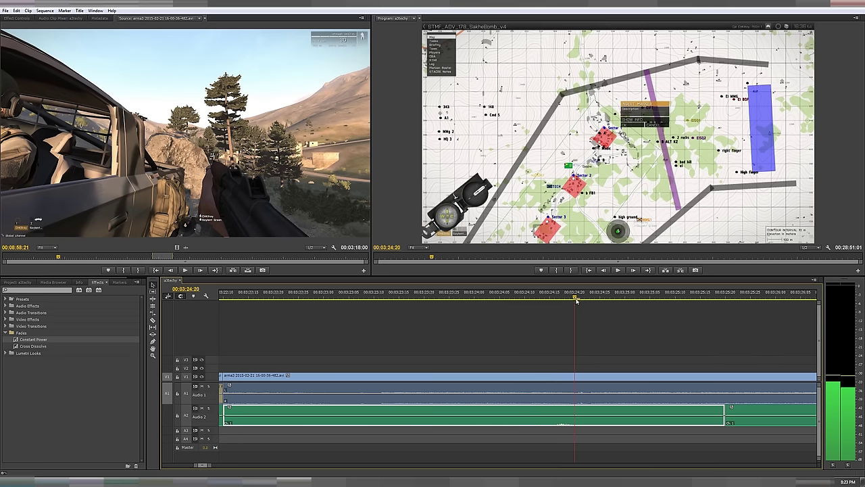
pyautogui.moveTo(230, 414); pyautogui.dragTo(459, 414)
pyautogui.moveTo(725, 414); pyautogui.dragTo(646, 414)
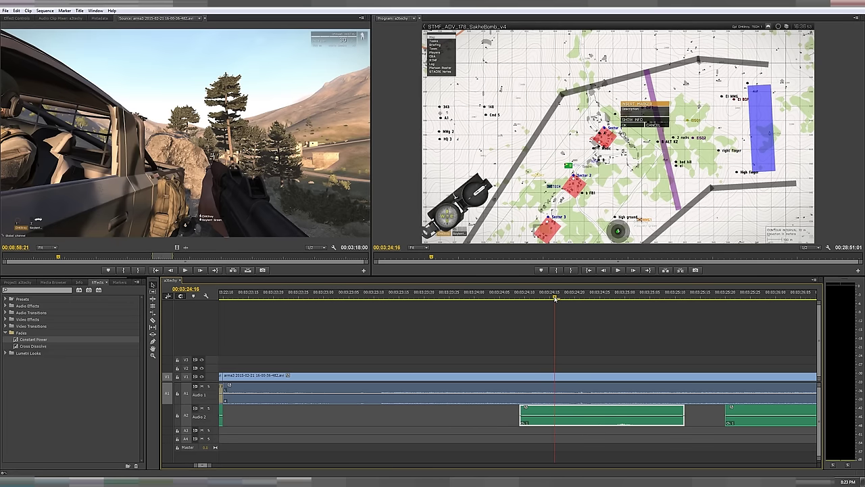
# Move the trimmed Audio 2 clip later to start at about 00:03:24:11, and play it back against the video
pyautogui.press('space')
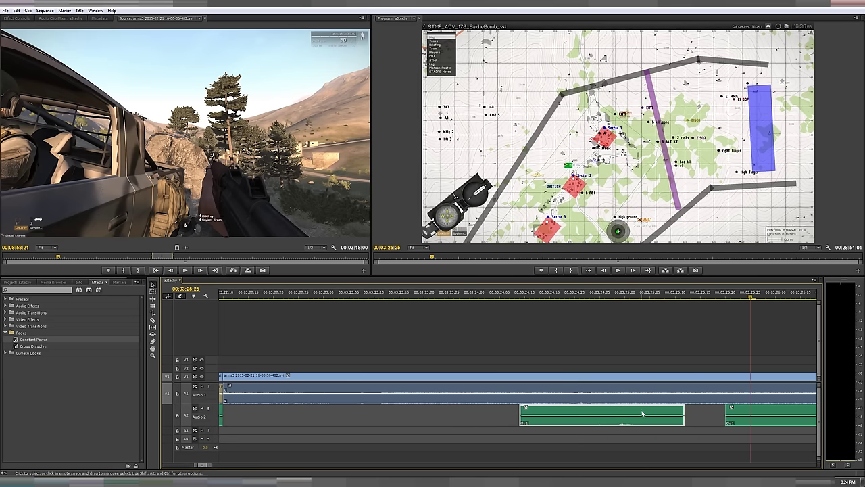
pyautogui.moveTo(643, 413); pyautogui.dragTo(652, 413)
pyautogui.click(556, 293)
pyautogui.press('space')
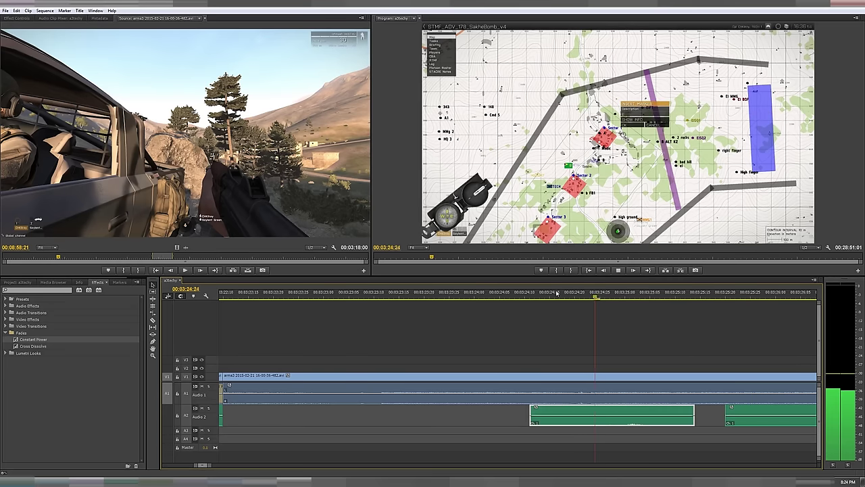
pyautogui.press('space')
# Nudge the trimmed Audio 2 clip one frame later to start at 00:03:24:12, and replay it to check the timing
pyautogui.moveTo(563, 412); pyautogui.dragTo(569, 412)
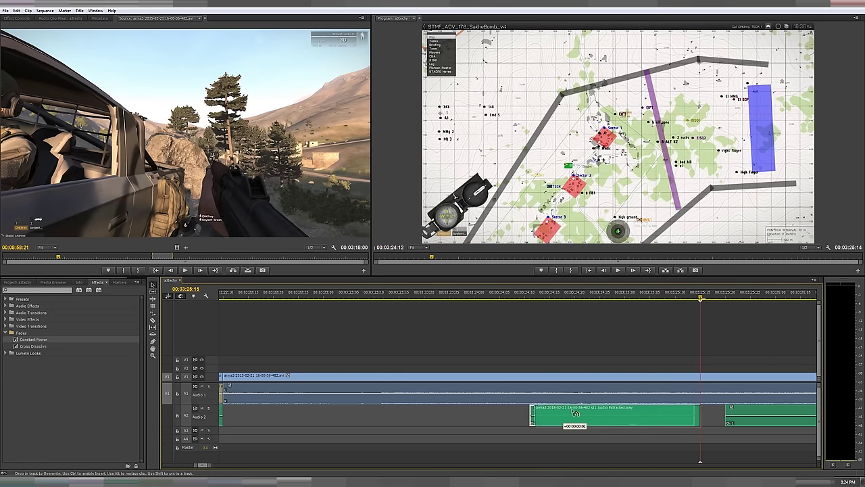
pyautogui.click(551, 295)
pyautogui.press('space')
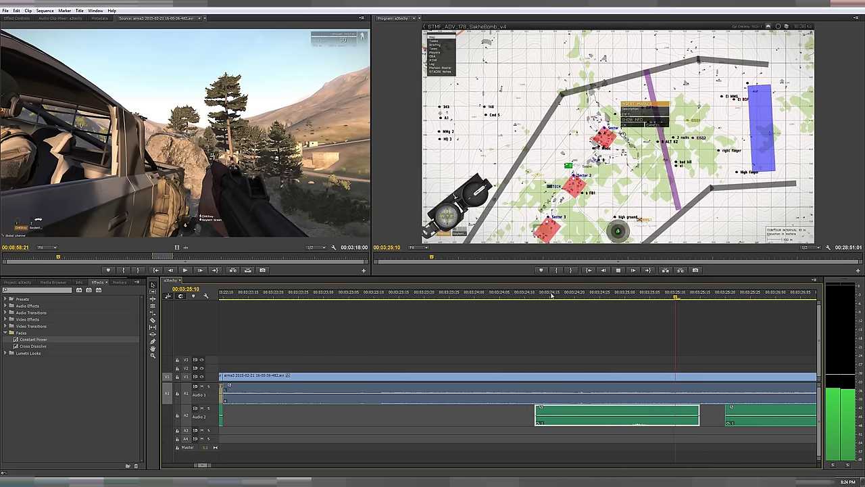
pyautogui.click(534, 293)
pyautogui.press('space')
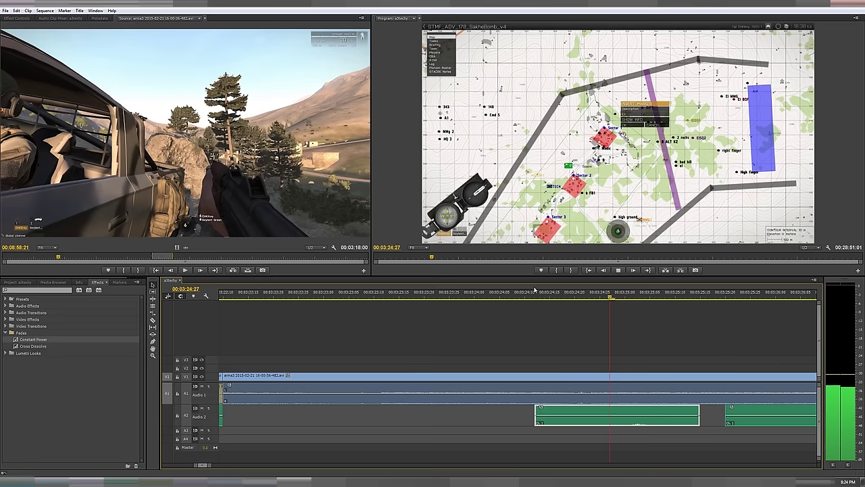
pyautogui.press('space')
# Nudge the trimmed Audio 2 clip to start at about 00:03:24:13 and play back the result
pyautogui.moveTo(560, 412); pyautogui.dragTo(565, 411)
pyautogui.click(549, 294)
pyautogui.press('space')
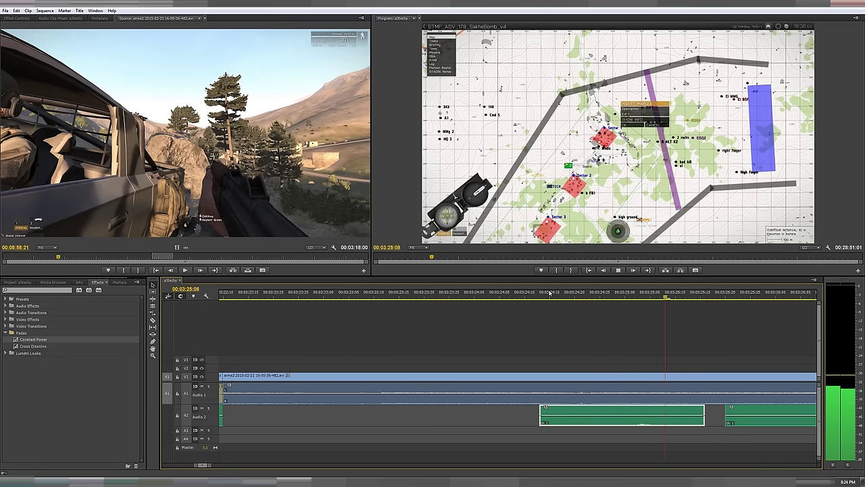
pyautogui.press('space')
# Delete the silent Audio 2 clip between about 00:03:25:20 and 00:03:27:14
pyautogui.keyDown('alt'); pyautogui.scroll(-5, 672, 390); pyautogui.keyUp('alt')
pyautogui.keyDown('alt'); pyautogui.scroll(5, 673, 389); pyautogui.keyUp('alt')
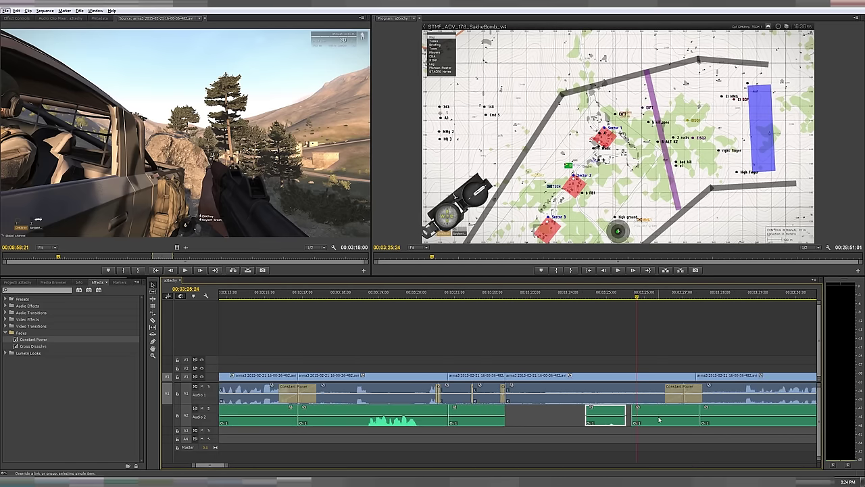
pyautogui.press('Delete')
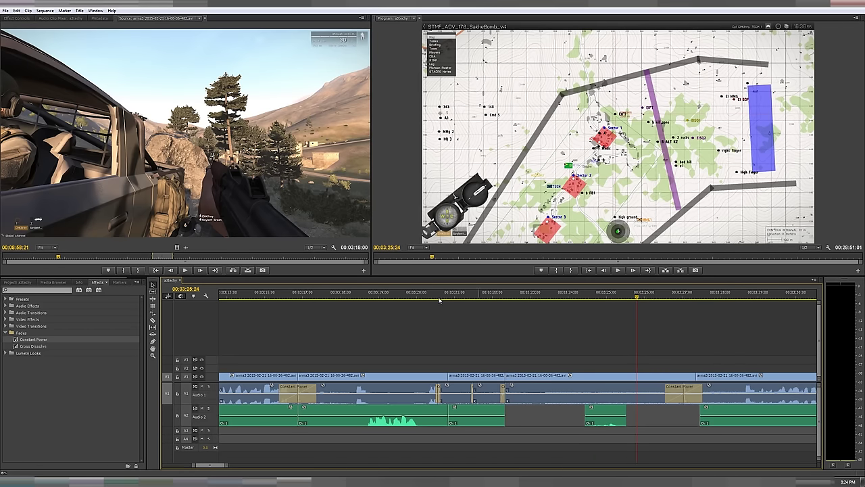
# Select the V1 and Audio 1 clip starting at 00:03:22:10 and play back from about 00:03:20:00 to 00:03:24:07
pyautogui.moveTo(515, 353); pyautogui.dragTo(546, 430)
pyautogui.click(414, 297)
pyautogui.press('space')
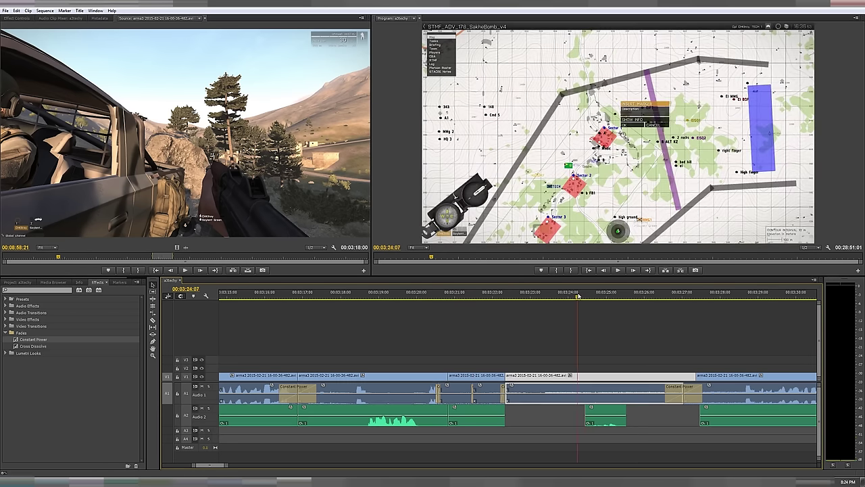
# Ripple trim the start of the V1 and Audio 1 clip at 00:03:22:10 up to the footage at 00:03:23:20
pyautogui.moveTo(550, 296); pyautogui.dragTo(557, 296)
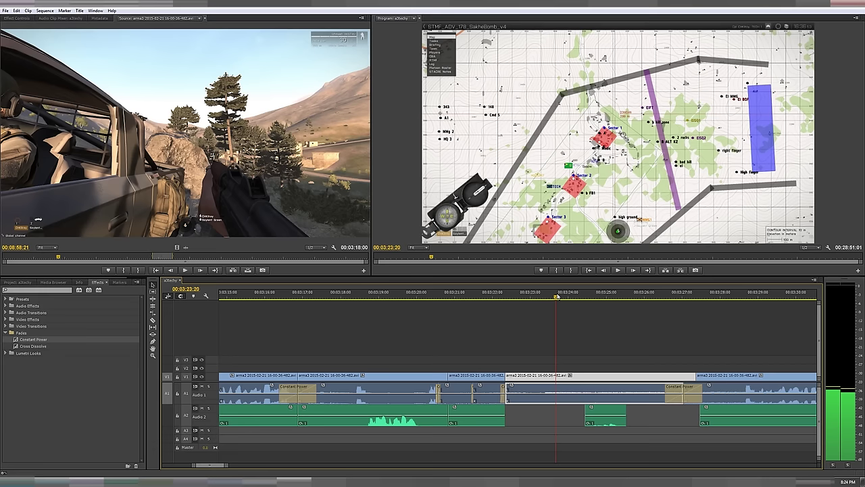
pyautogui.rightClick(509, 374)
pyautogui.press('Escape')
pyautogui.moveTo(509, 376); pyautogui.dragTo(559, 377)
# Play back across the ripple-trimmed cut at 00:03:22:10 up to about 00:03:23:07
pyautogui.scroll(5, 499, 400)
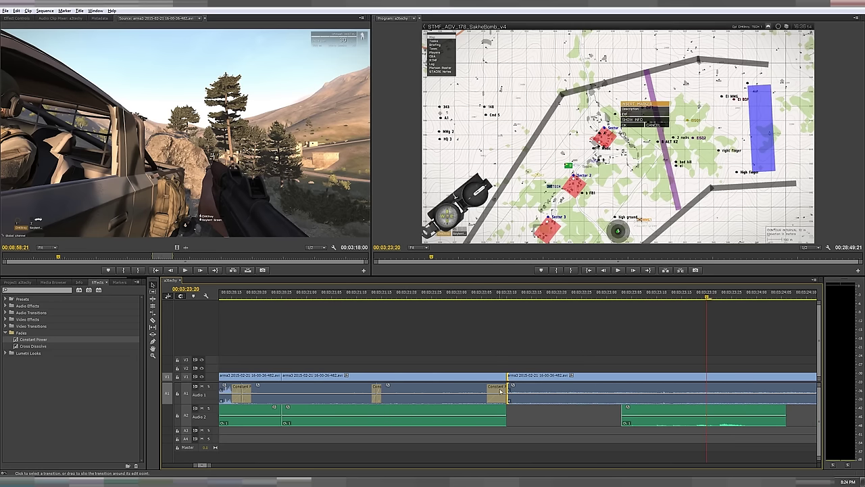
pyautogui.scroll(-4, 500, 391)
pyautogui.scroll(2, 541, 391)
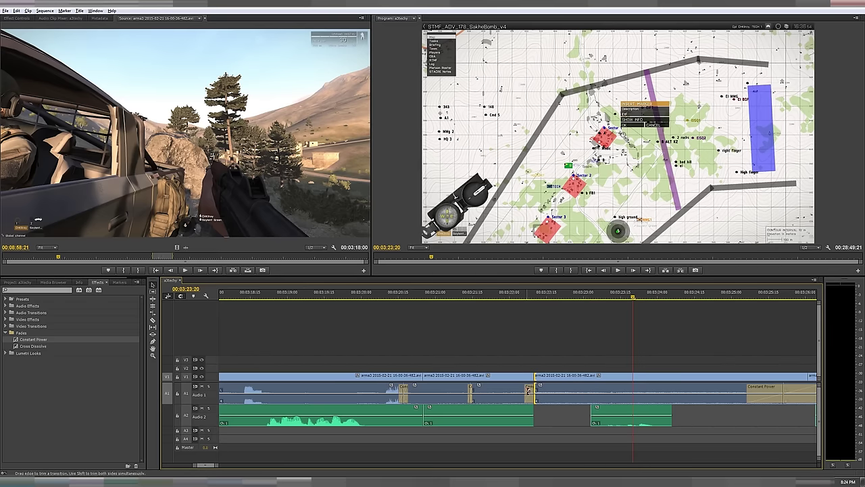
pyautogui.scroll(-3, 534, 390)
pyautogui.press('space')
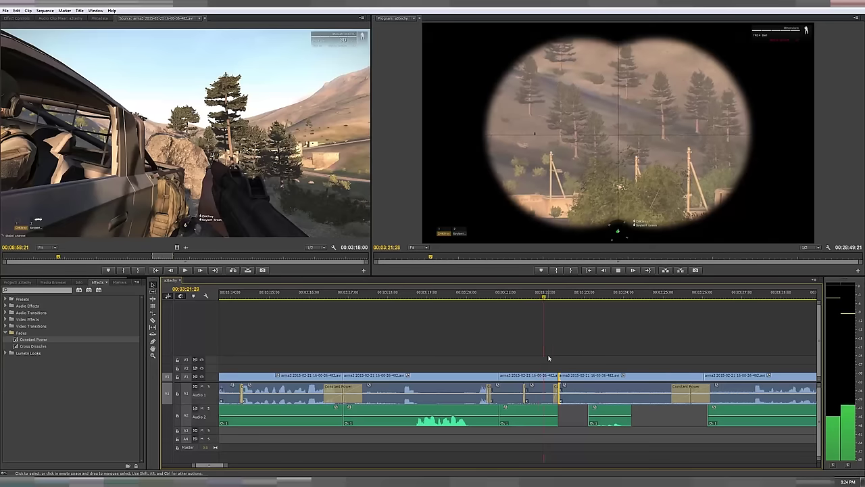
pyautogui.press('space')
# Delete the Audio 1 clip between about 00:03:21:14 and the cut at 00:03:22:10
pyautogui.scroll(3, 543, 409)
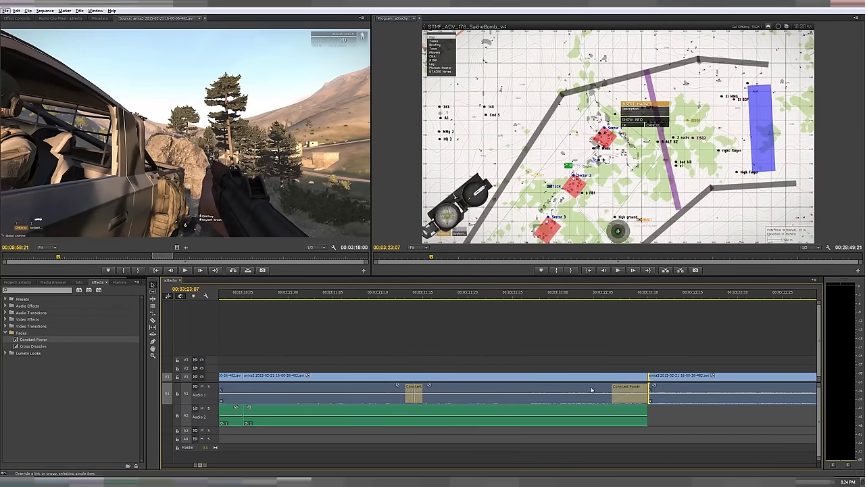
pyautogui.rightClick(578, 392)
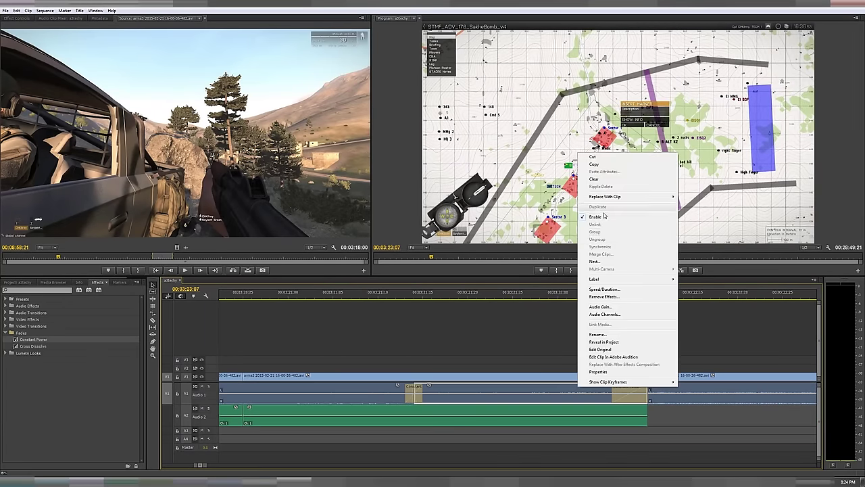
pyautogui.click(539, 380)
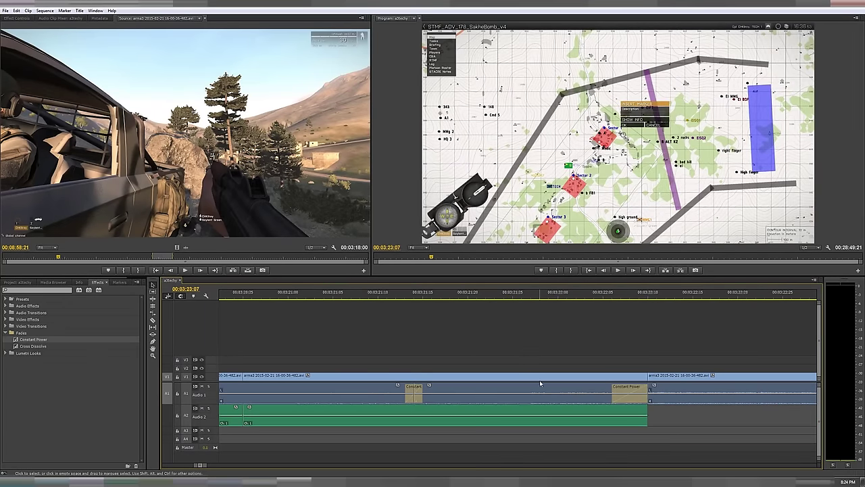
pyautogui.click(539, 391)
pyautogui.press('Delete')
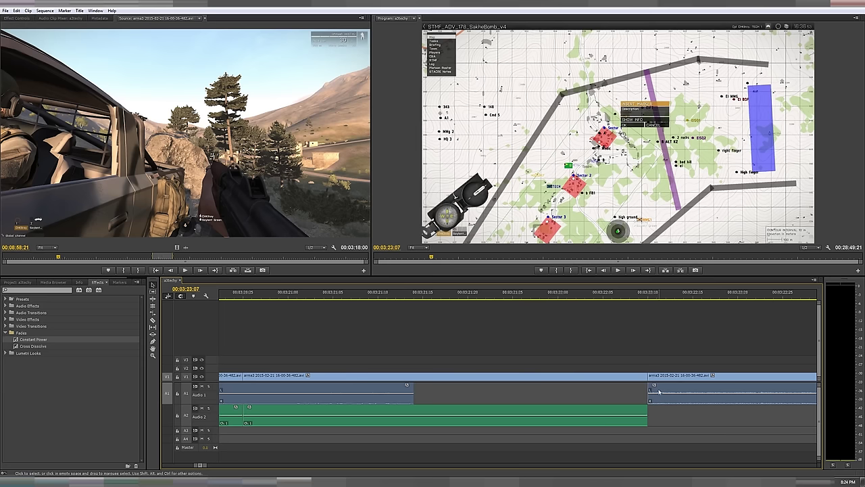
# Extend the Audio 1 clip at 00:03:22:10 back to about 00:03:21:14 and apply a Constant Power crossfade at the join
pyautogui.click(588, 388)
pyautogui.press('Delete')
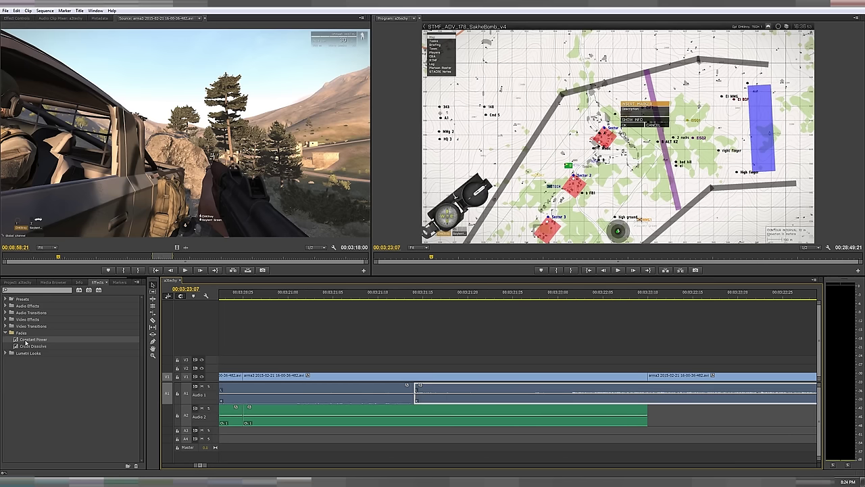
pyautogui.moveTo(25, 342); pyautogui.dragTo(416, 392)
pyautogui.press('-')
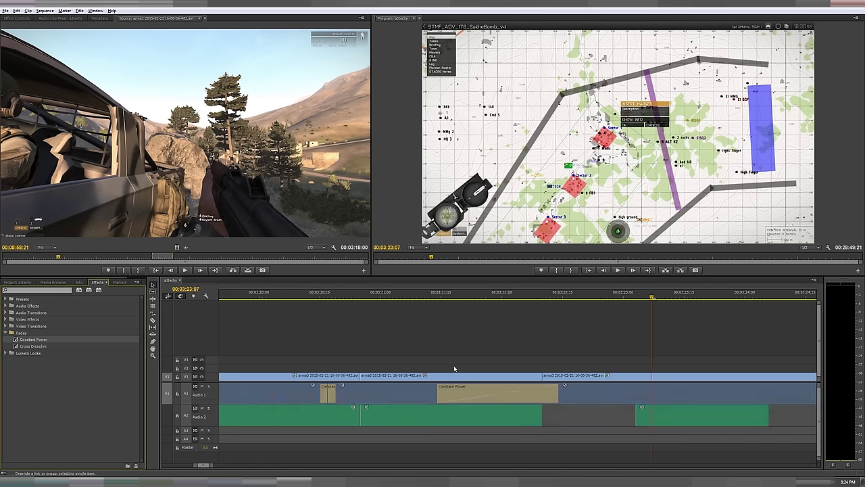
# Play back the sequence from about 00:03:20:00 across the Audio 1 crossfades to about 00:03:26:18
pyautogui.press('-')
pyautogui.press('Up')
pyautogui.press('space')
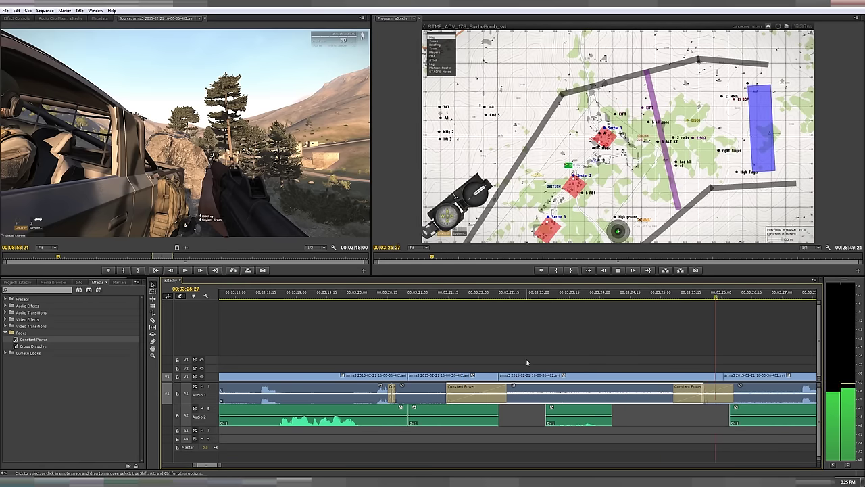
pyautogui.press('Up')
pyautogui.press('-')
pyautogui.press('=')
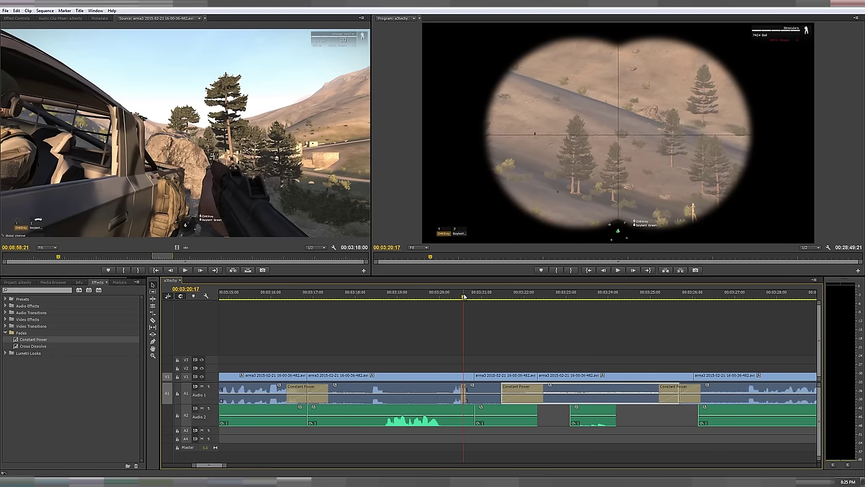
pyautogui.click(441, 293)
pyautogui.press('space')
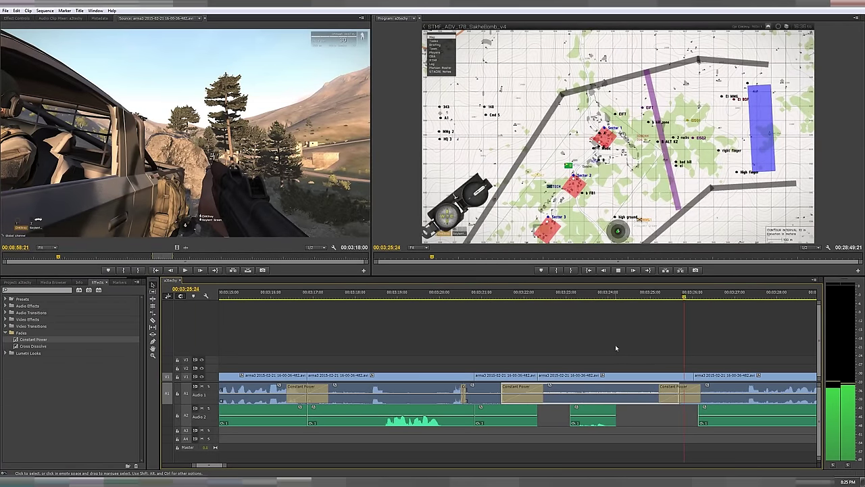
pyautogui.press('space')
# Replay the short Audio 2 speech clip from 00:03:23:03 several times, up to about 00:03:24:18
pyautogui.scroll(3, 617, 348)
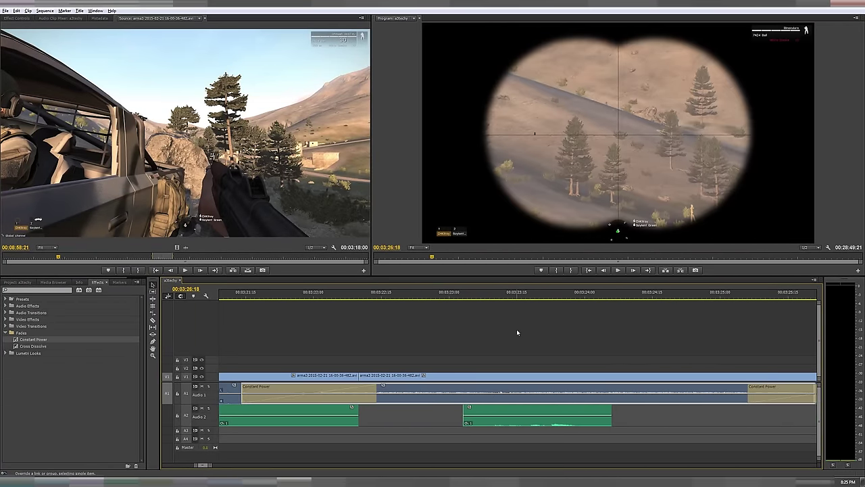
pyautogui.click(481, 294)
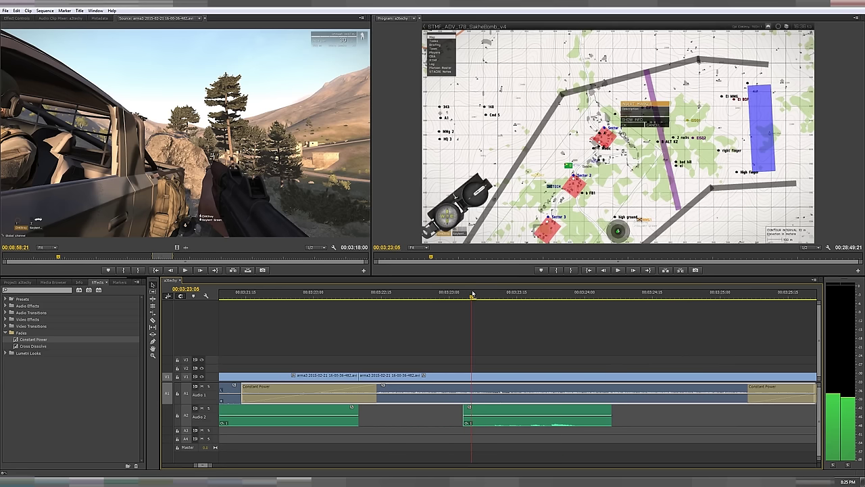
pyautogui.press('space')
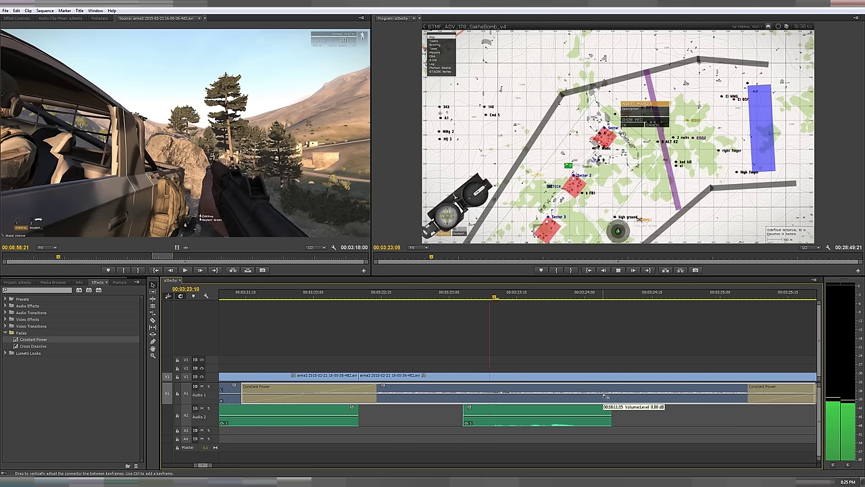
pyautogui.click(464, 294)
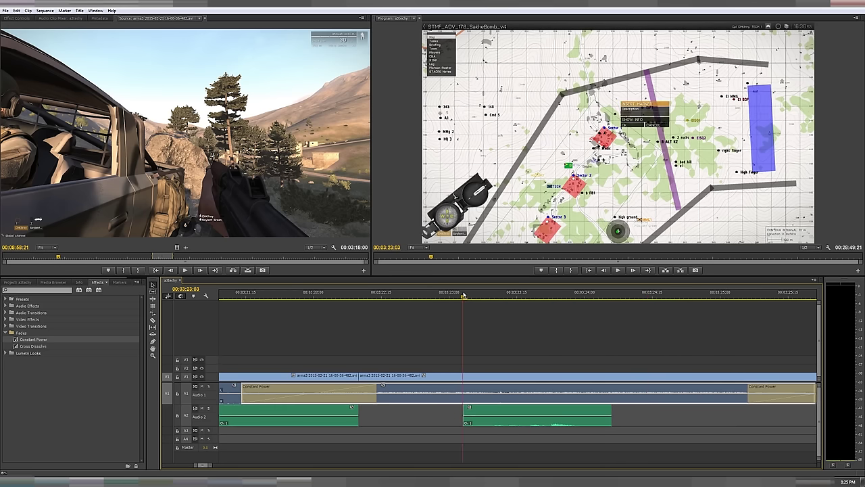
pyautogui.press('space')
pyautogui.click(464, 294)
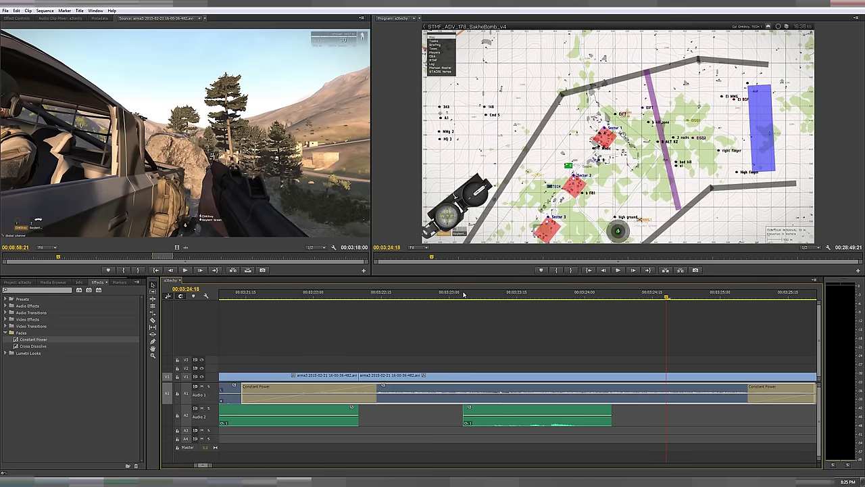
pyautogui.press('space')
pyautogui.press('space')
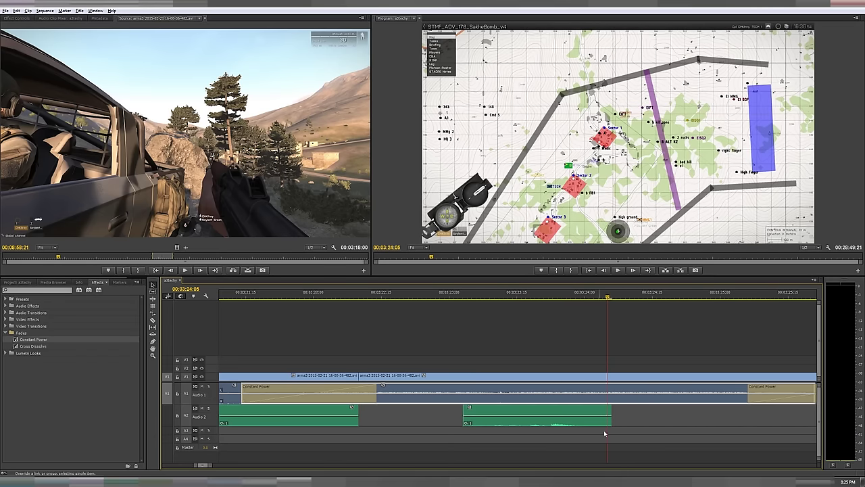
# Nudge the short Audio 2 speech clip later to start at about 00:03:23:04 and play it back from about 00:03:23:03
pyautogui.press('=')
pyautogui.moveTo(550, 412); pyautogui.dragTo(563, 413)
pyautogui.click(411, 294)
pyautogui.press('space')
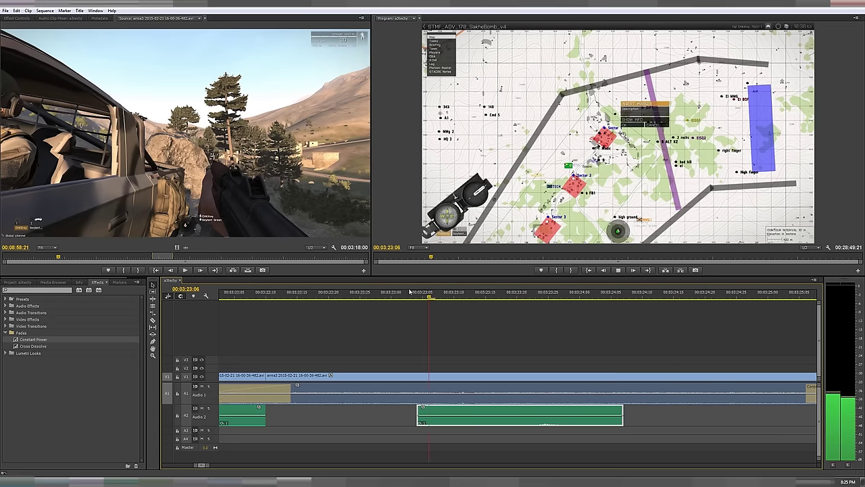
pyautogui.press('-')
pyautogui.press('-')
pyautogui.press('-')
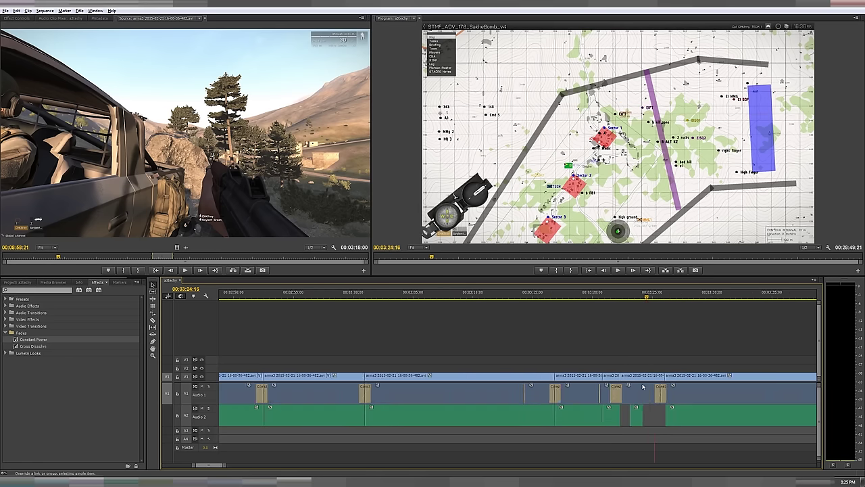
# Turn off timeline snapping and try to nudge the short Audio 2 speech clip at about 00:03:23:04
pyautogui.press('=')
pyautogui.press('=')
pyautogui.press('=')
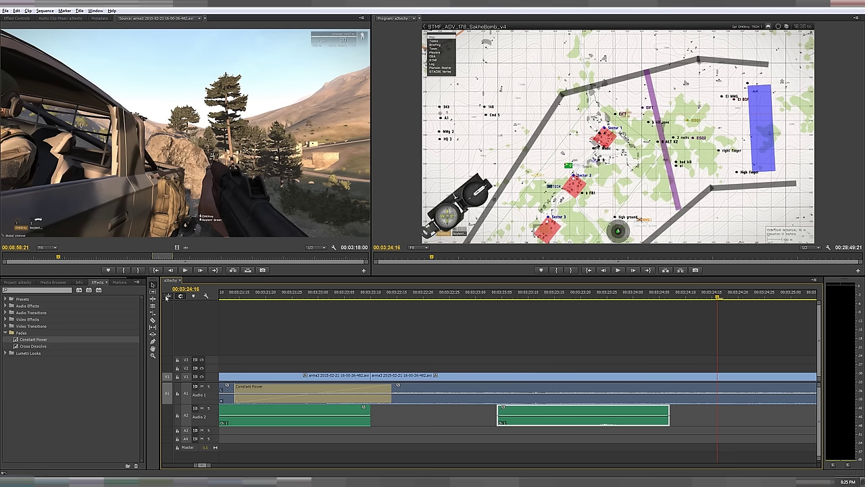
pyautogui.click(180, 296)
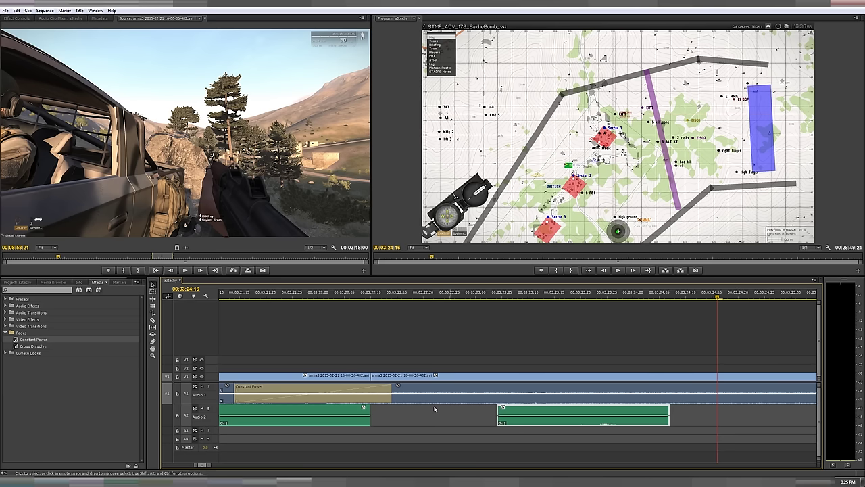
pyautogui.moveTo(526, 411); pyautogui.dragTo(526, 412)
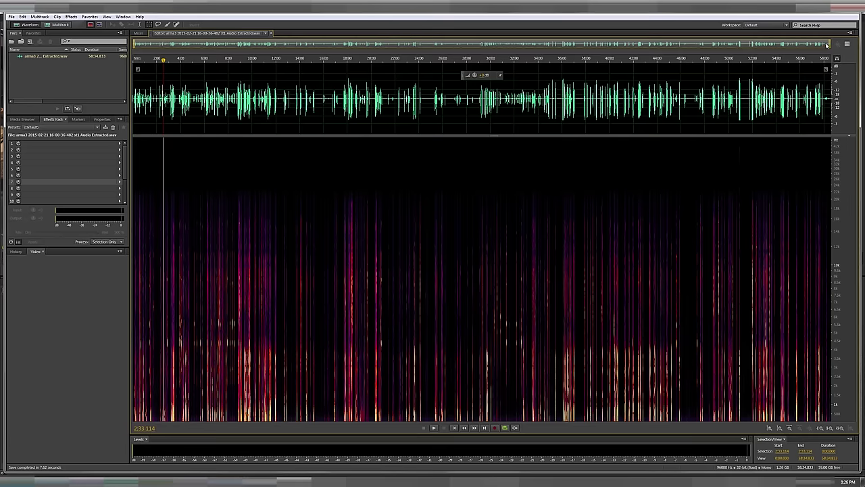
# Switch to Adobe Audition and examine the extracted audio's waveform and spectrogram over roughly the first six and a half minutes
pyautogui.scroll(10, 168, 65)
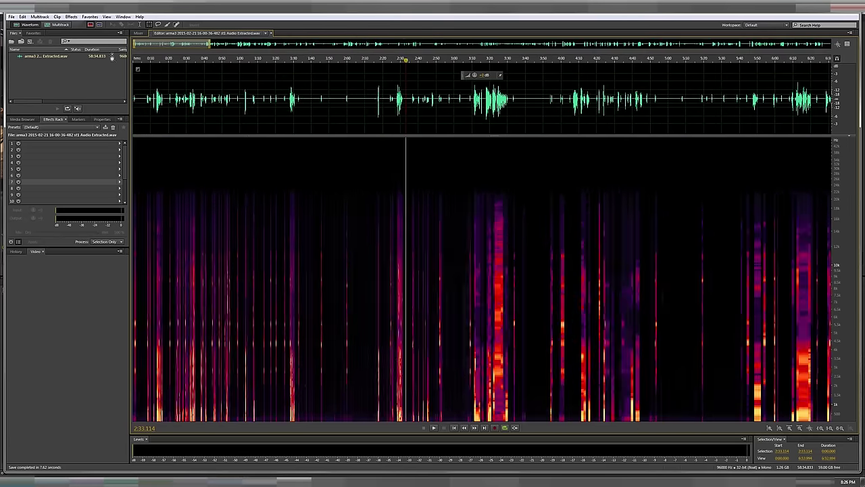
pyautogui.moveTo(165, 95); pyautogui.dragTo(208, 98)
pyautogui.click(303, 204)
pyautogui.moveTo(397, 276); pyautogui.dragTo(280, 331)
pyautogui.click(306, 340)
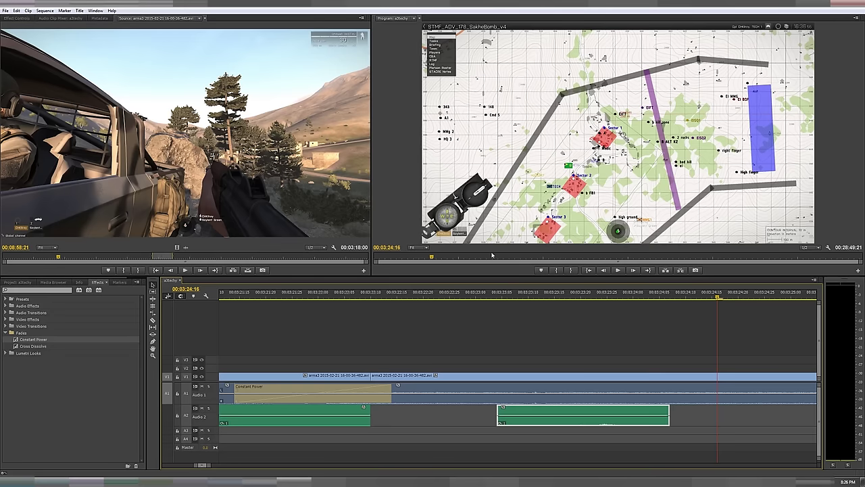
# Return to Premiere Pro and play back passages between about 00:03:36:20 and 00:03:53:10, including the speech after the cut at 00:03:48:23
pyautogui.scroll(-3, 482, 347)
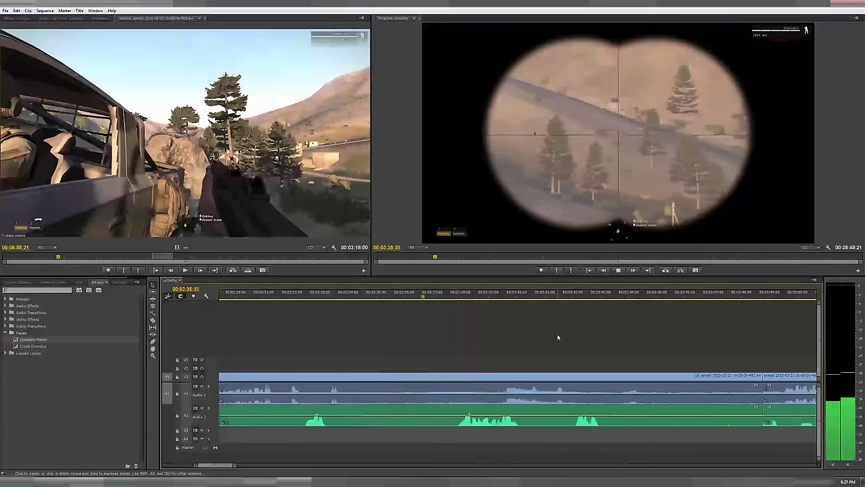
pyautogui.press('space')
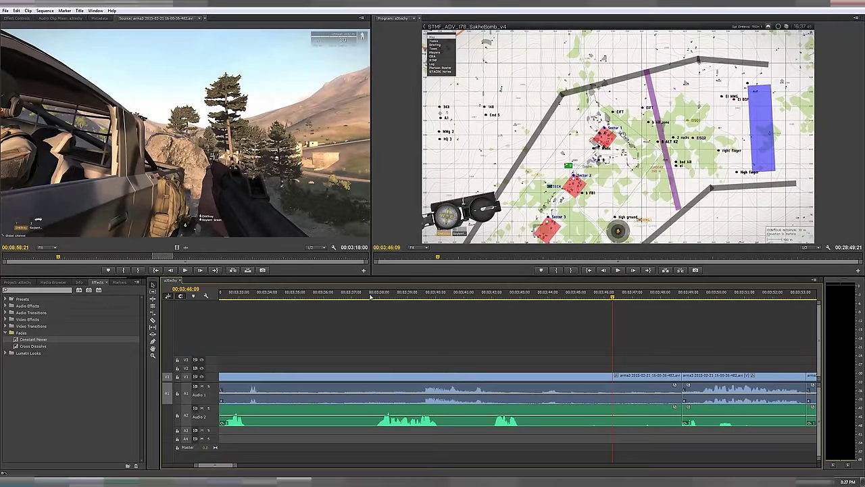
pyautogui.click(370, 296)
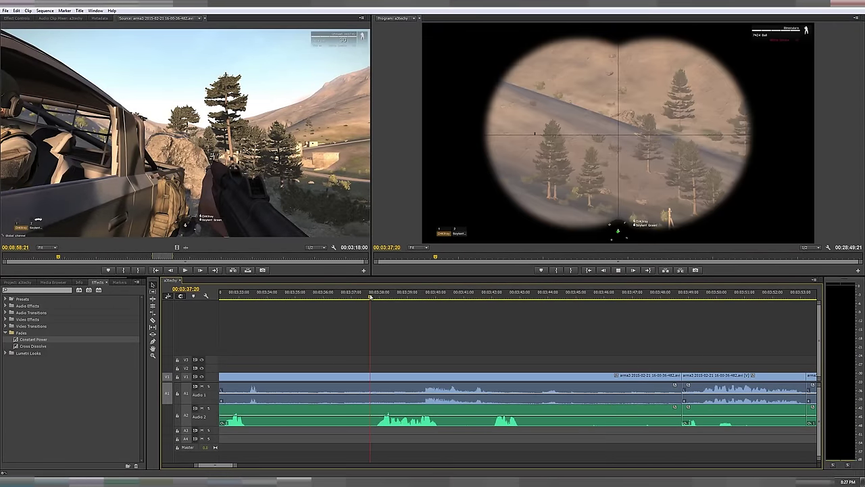
pyautogui.press('space')
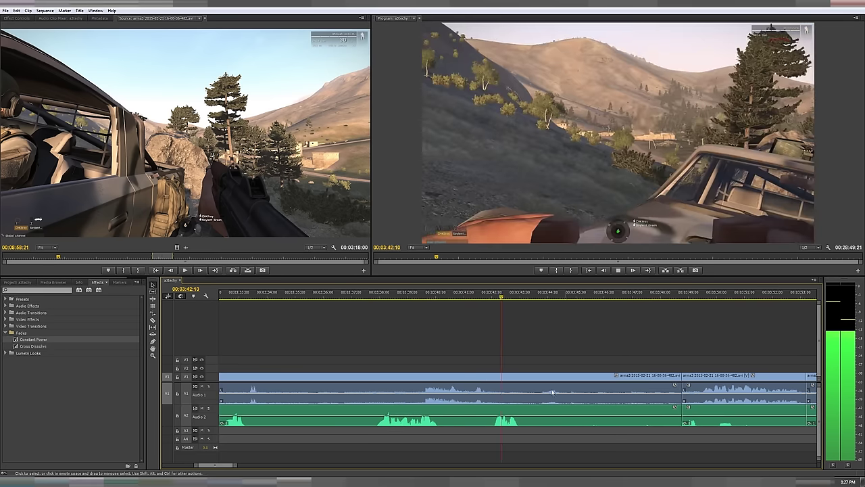
pyautogui.press('space')
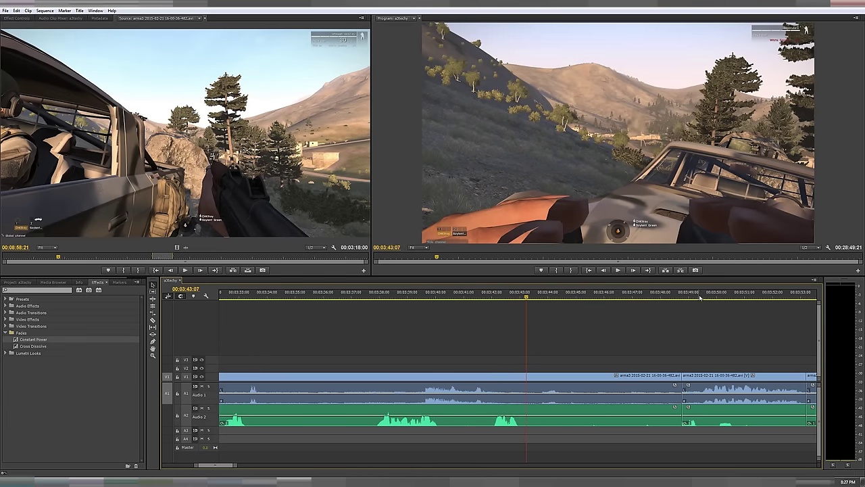
pyautogui.click(697, 296)
pyautogui.press('space')
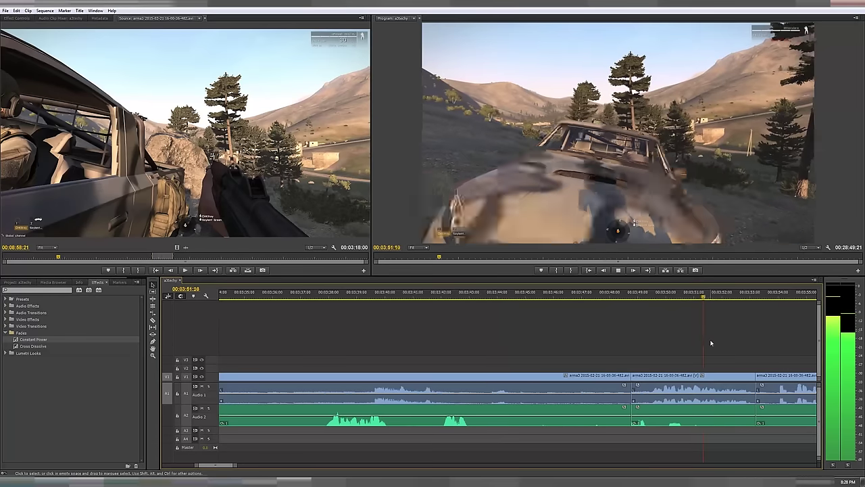
pyautogui.press('space')
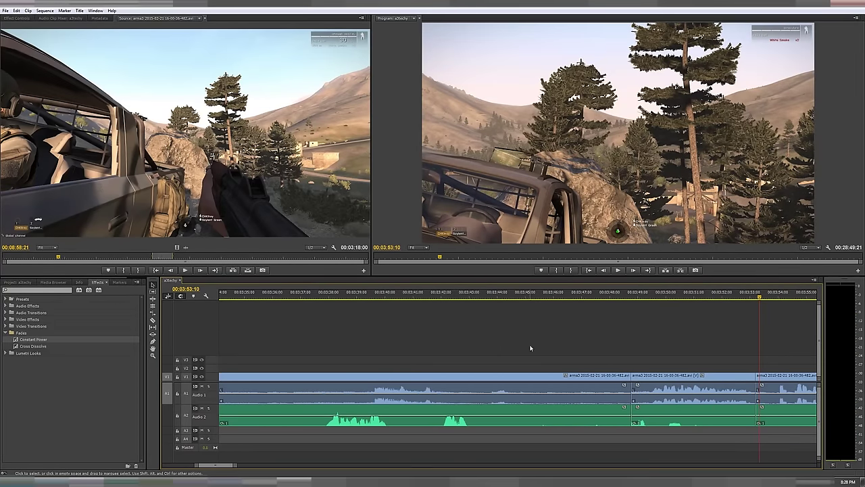
# Trim the end of the Audio 1 clip before the cut at 00:03:48:23 back to about 00:03:43:18
pyautogui.click(526, 394)
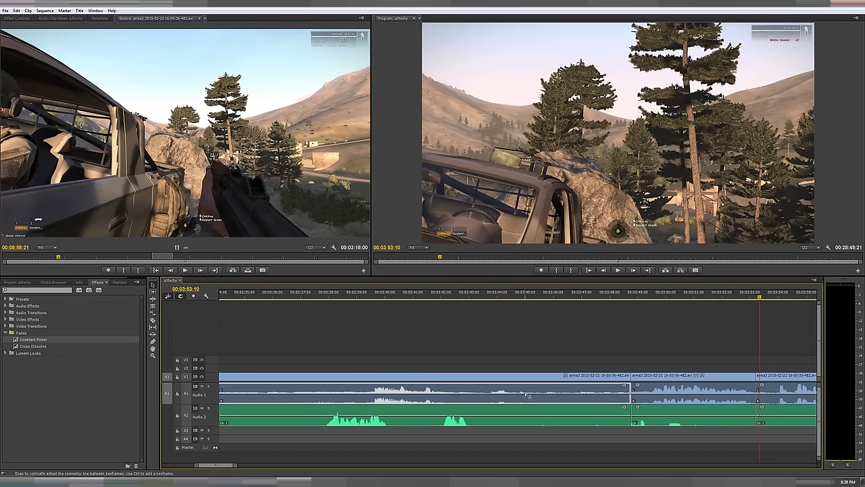
pyautogui.moveTo(630, 391); pyautogui.dragTo(486, 382)
# Unlink the clip starting at 00:03:48:23 and move its Audio 1 part earlier so that it ends at 00:03:48:23
pyautogui.click(656, 386)
pyautogui.rightClick(651, 392)
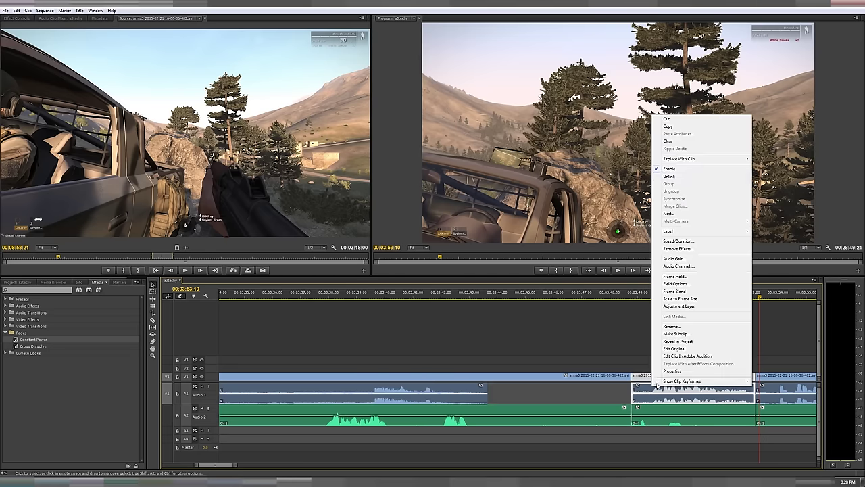
pyautogui.click(679, 177)
pyautogui.moveTo(660, 404); pyautogui.dragTo(543, 394)
# Delete the leftover V1 and Audio 2 clips between 00:03:48:23 and about 00:03:53:06 and close the gap
pyautogui.click(696, 417)
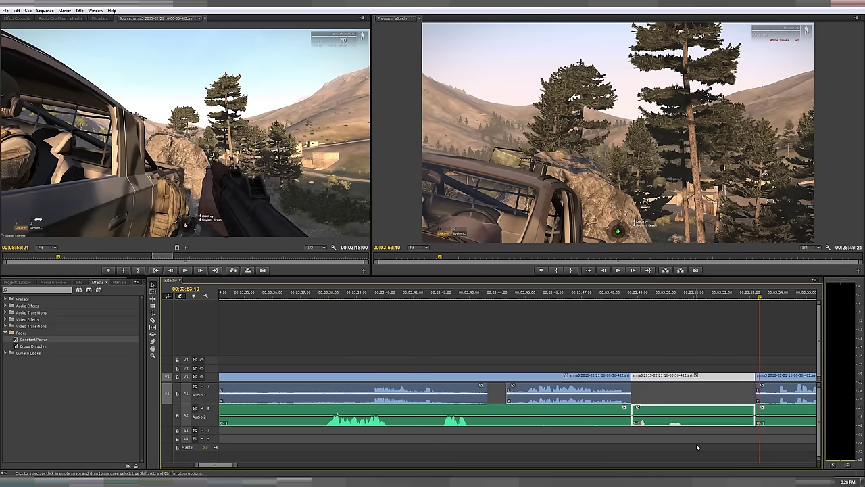
pyautogui.press('Delete')
pyautogui.moveTo(636, 294)
pyautogui.mouseDown()
pyautogui.moveTo(748, 296)
pyautogui.moveTo(631, 296)
pyautogui.mouseUp()
pyautogui.click(646, 376)
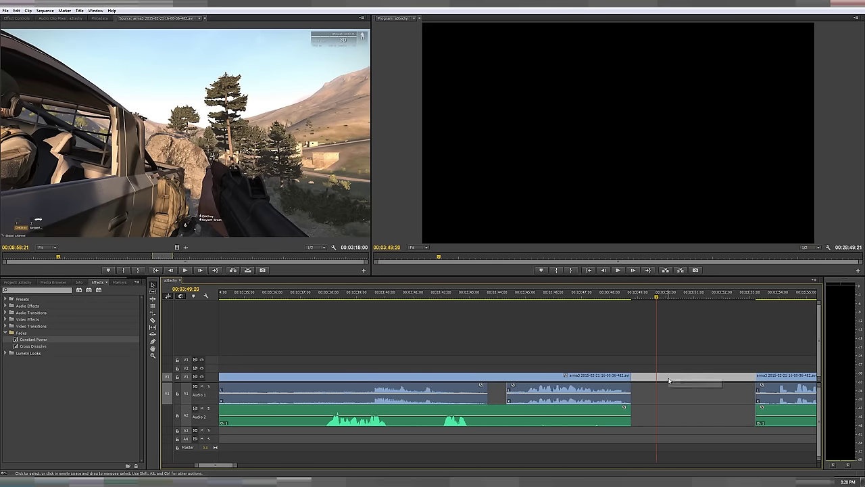
pyautogui.press('Delete')
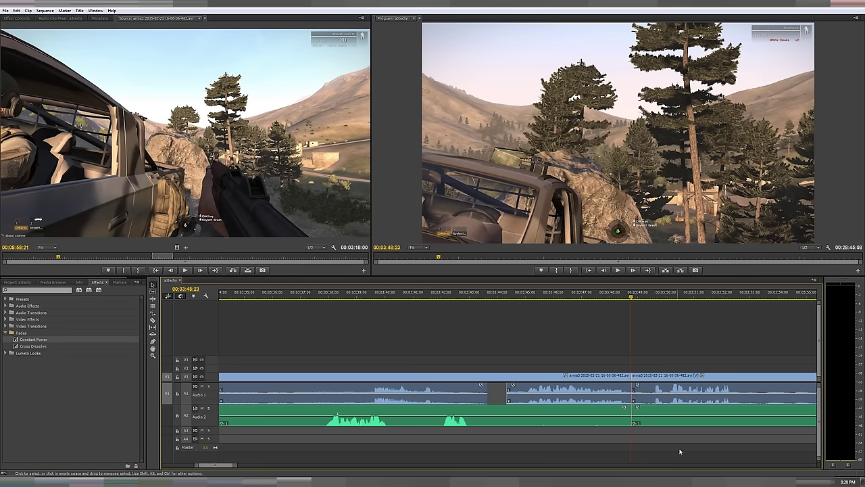
# Extend the start of the moved Audio 1 clip back to about 00:03:43:18 and play back to 00:03:49:14
pyautogui.moveTo(508, 390); pyautogui.dragTo(490, 391)
pyautogui.press('space')
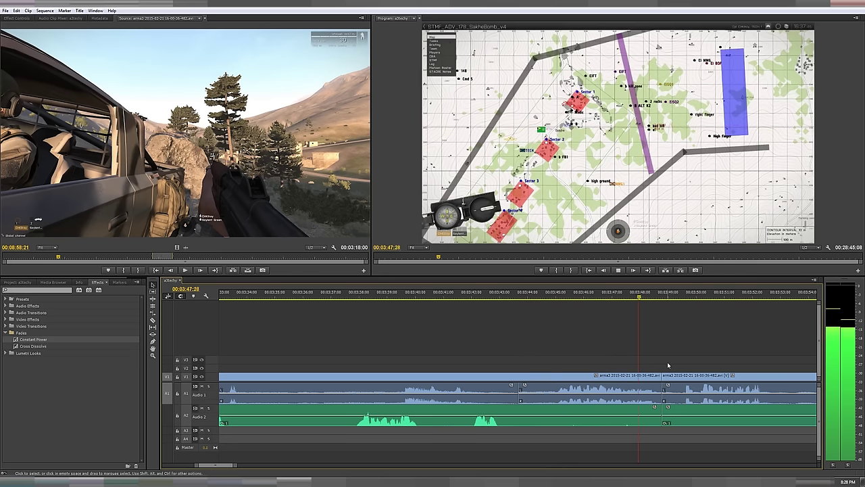
pyautogui.press('space')
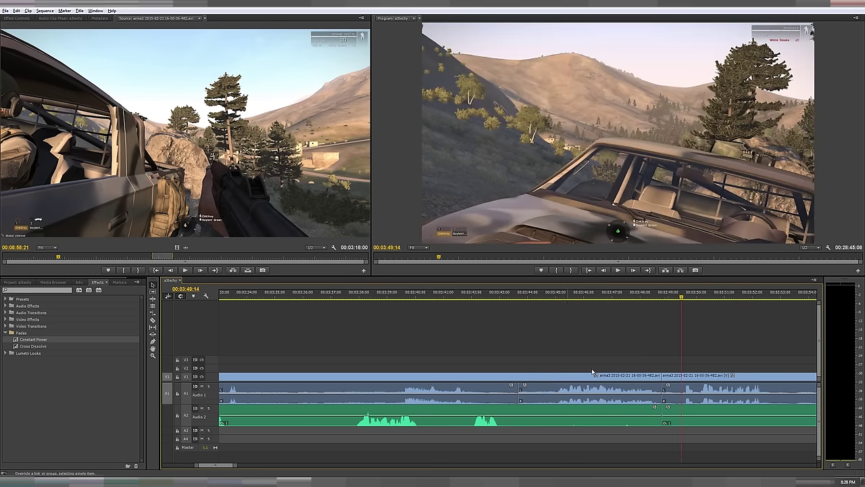
# Apply a Constant Power crossfade to the Audio 1 cut at about 00:03:43:18 and play back from about 00:03:42:19
pyautogui.keyDown('alt'); pyautogui.scroll(2, 595, 368); pyautogui.keyUp('alt')
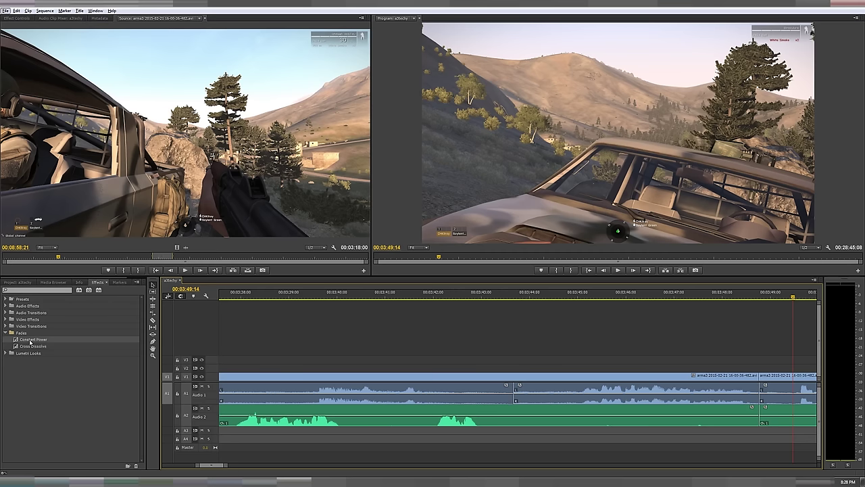
pyautogui.moveTo(31, 340); pyautogui.dragTo(517, 397)
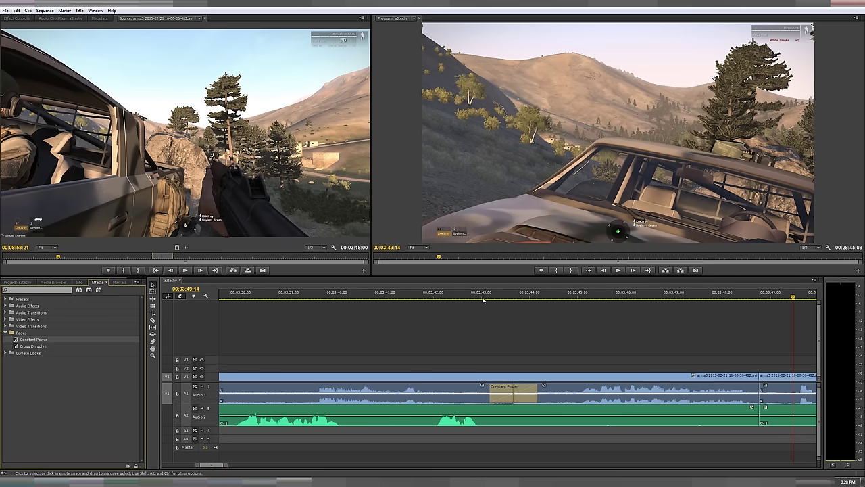
pyautogui.click(463, 296)
pyautogui.press('space')
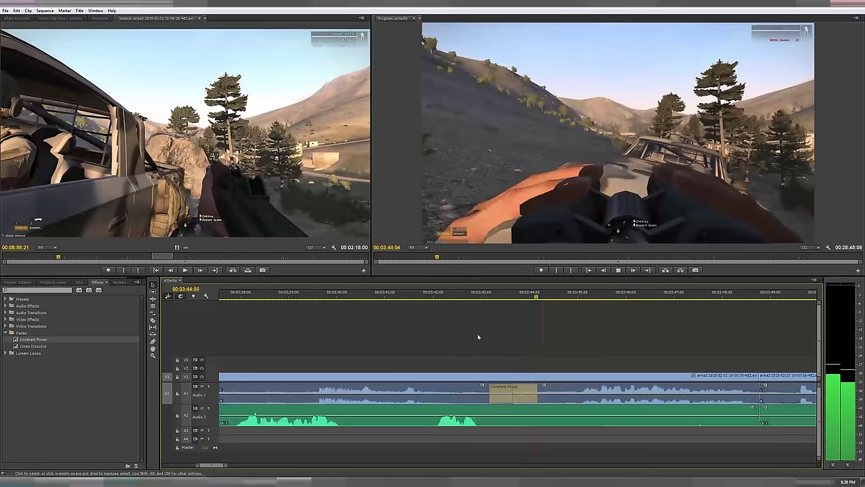
# Shift the Constant Power crossfade at about 00:03:43:18 so it ends at the cut, and play back from 00:03:42:13
pyautogui.moveTo(514, 396); pyautogui.dragTo(489, 396)
pyautogui.click(454, 295)
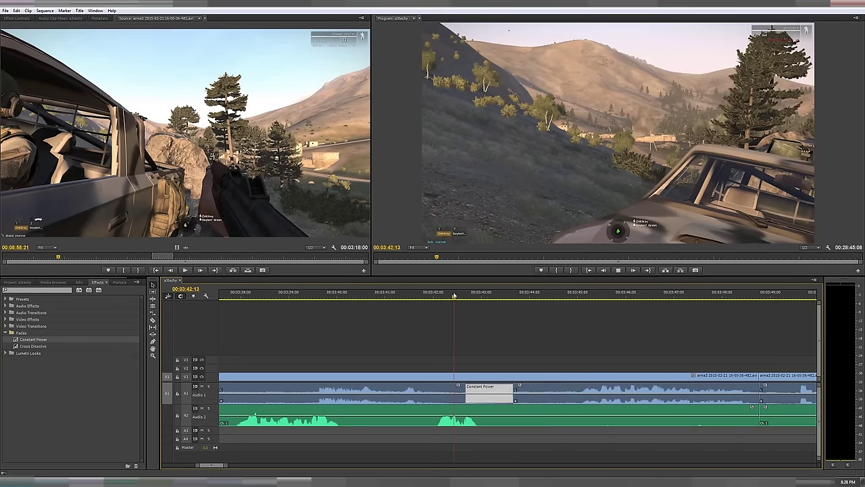
pyautogui.press('space')
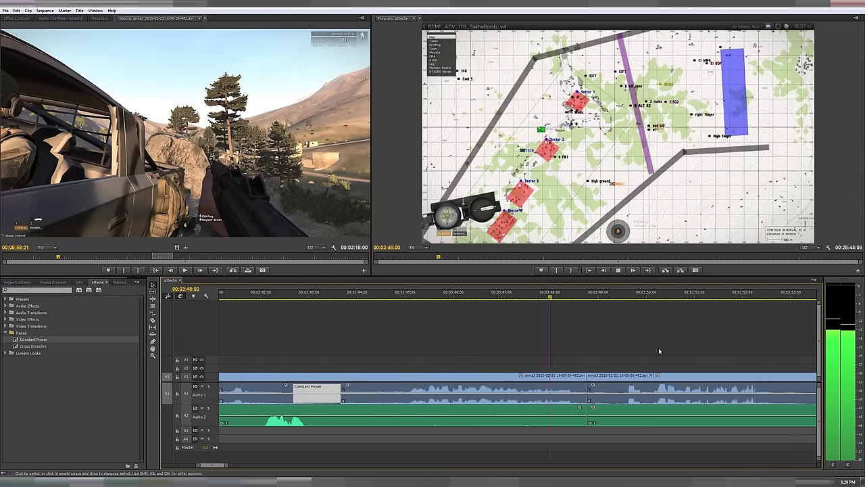
# Ripple-extend the end of the V1 and Audio 1 clips at 00:03:48:23 by 14 frames and review the cut
pyautogui.click(577, 375)
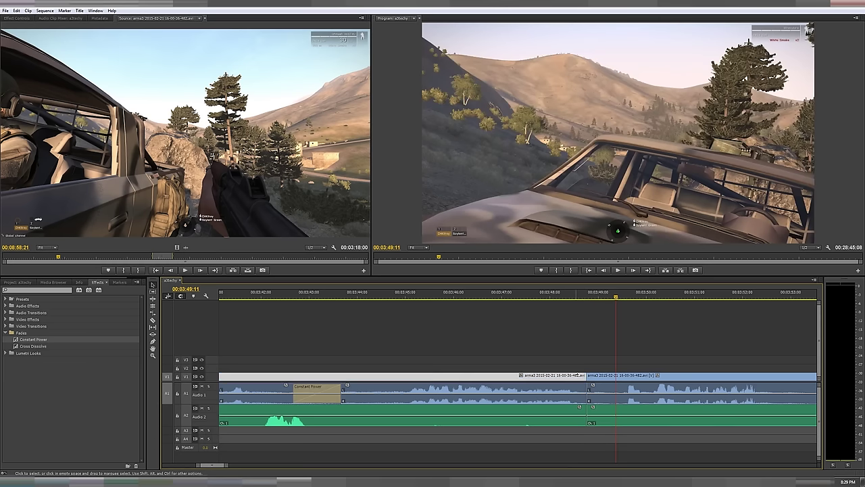
pyautogui.rightClick(585, 375)
pyautogui.click(596, 380)
pyautogui.moveTo(587, 376); pyautogui.dragTo(610, 376)
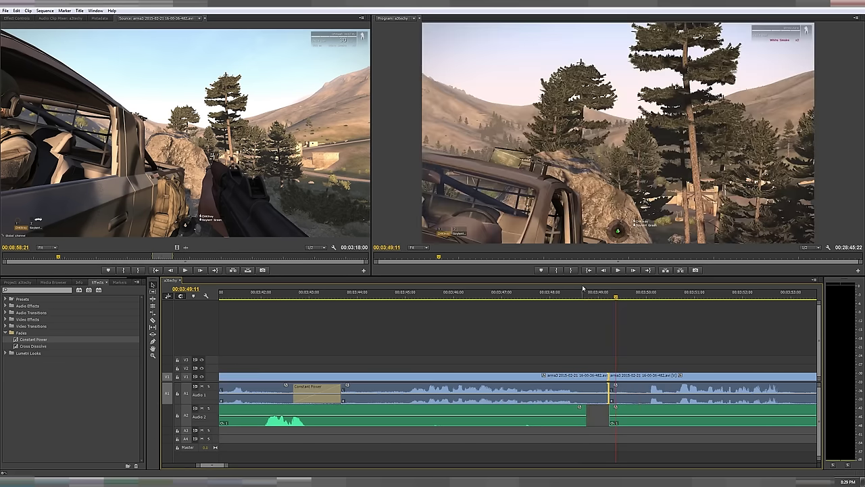
pyautogui.click(583, 288)
# Trim the end of the clip starting at about 00:03:49:07 to 00:03:53:07, close the gap and review the cut
pyautogui.press('-')
pyautogui.click(667, 417)
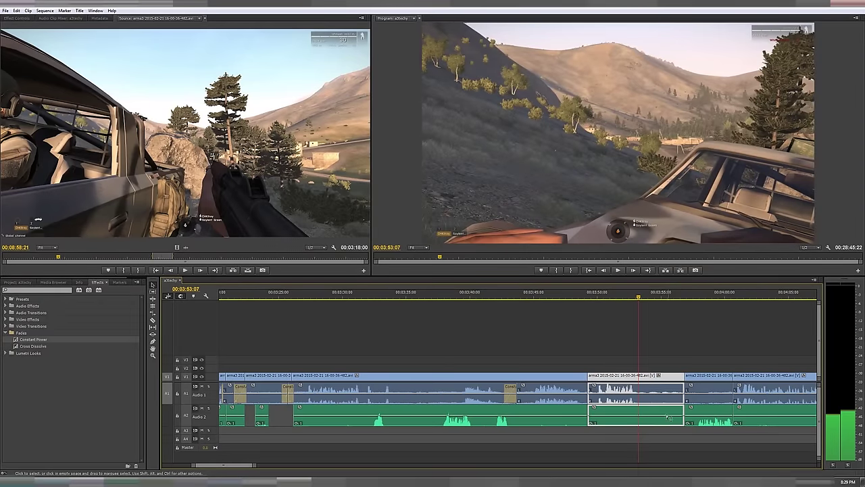
pyautogui.moveTo(682, 379); pyautogui.dragTo(641, 379)
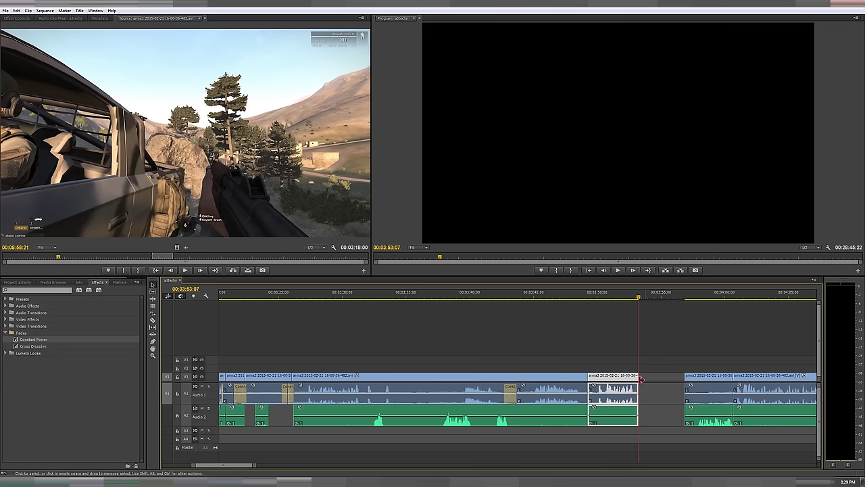
pyautogui.rightClick(647, 379)
pyautogui.click(663, 382)
pyautogui.click(595, 292)
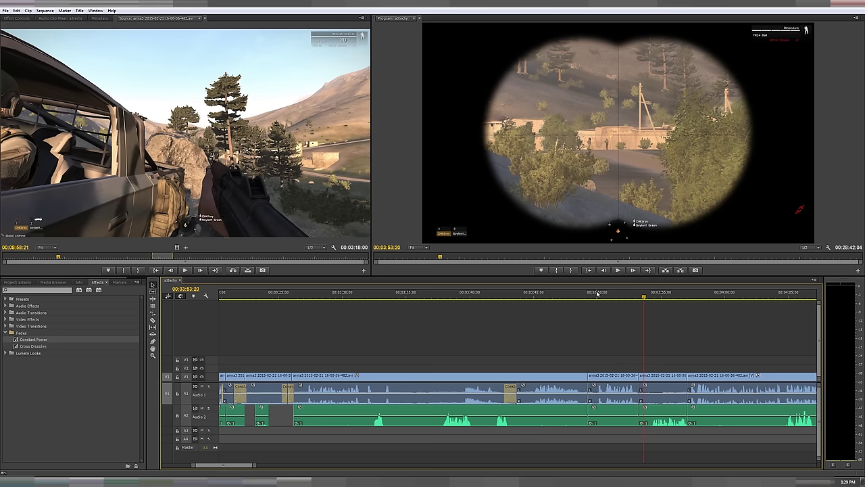
# Look through the clips after 00:03:53:20 by viewing the footage at several points up to 00:04:37:27
pyautogui.scroll(3, 604, 364)
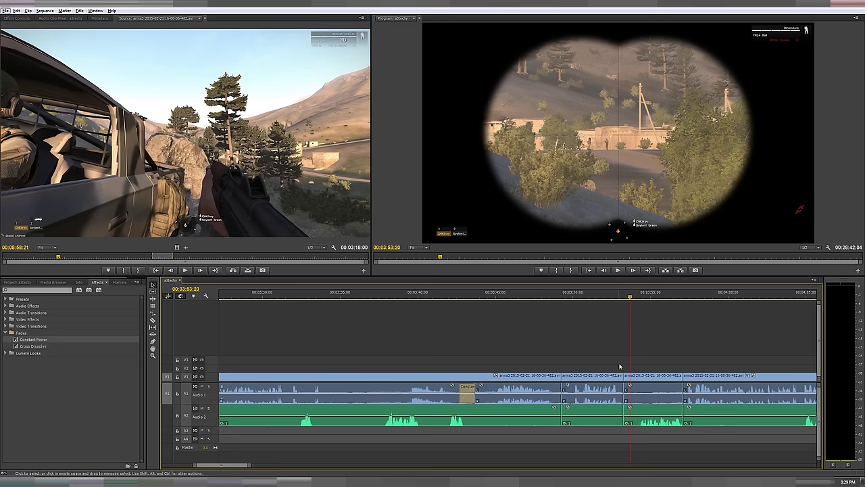
pyautogui.scroll(-3, 690, 359)
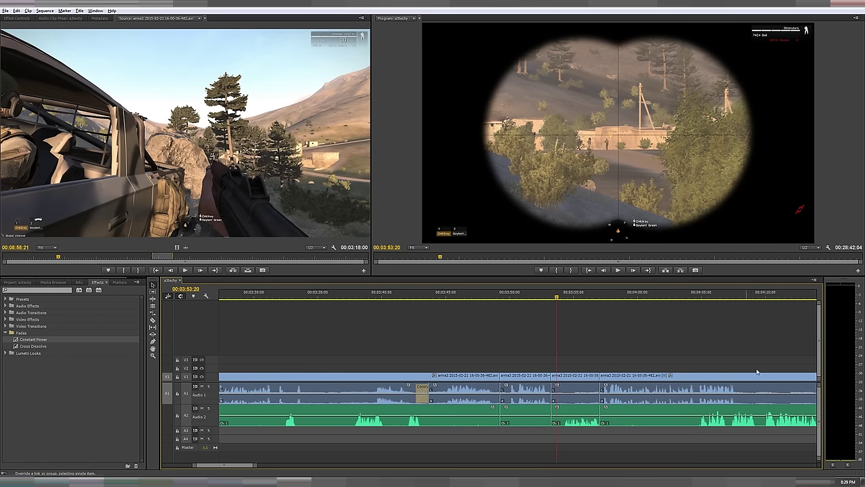
pyautogui.press('alt')
pyautogui.click(624, 298)
pyautogui.scroll(-2, 703, 341)
pyautogui.click(689, 296)
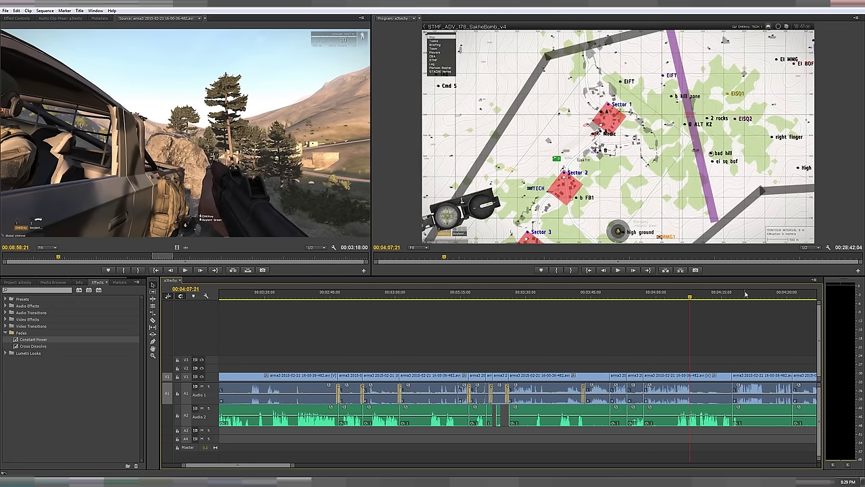
pyautogui.click(732, 295)
pyautogui.click(768, 294)
pyautogui.scroll(-2, 745, 319)
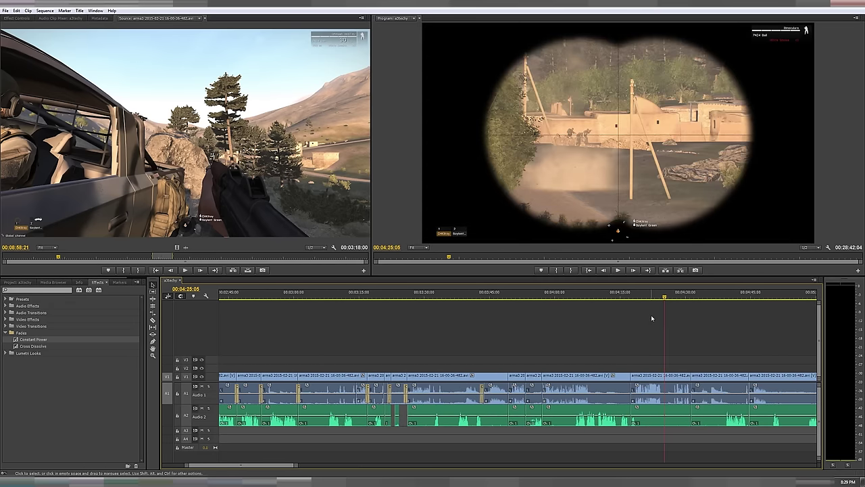
pyautogui.click(681, 296)
pyautogui.click(719, 296)
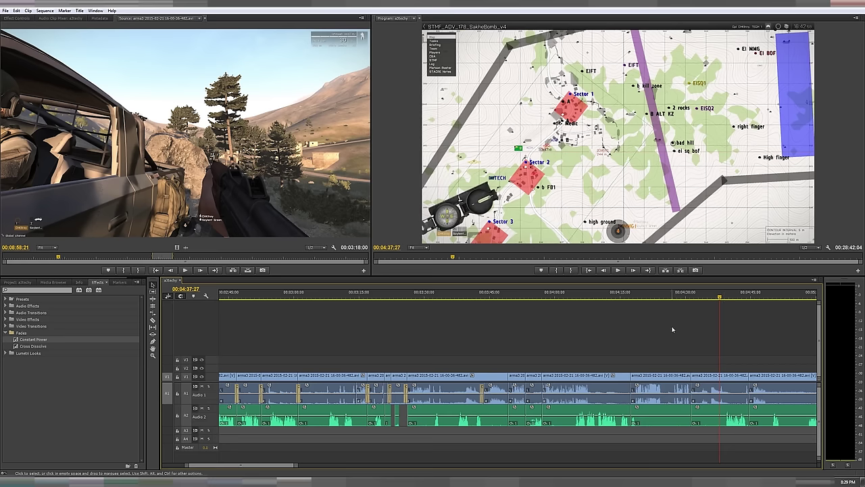
# Apply a Constant Power crossfade to the Audio 1 cut at about 00:03:49:07
pyautogui.click(508, 347)
pyautogui.moveTo(485, 298); pyautogui.dragTo(493, 298)
pyautogui.press('=')
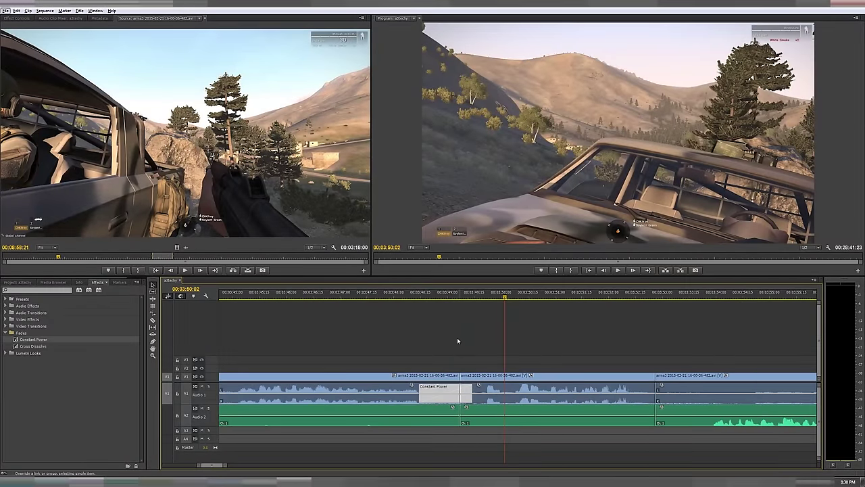
# Ripple-trim the start of the clip at about 00:03:49:07 forward to 00:03:50:01 and play back the cut to 00:03:53:08
pyautogui.moveTo(458, 295); pyautogui.dragTo(501, 302)
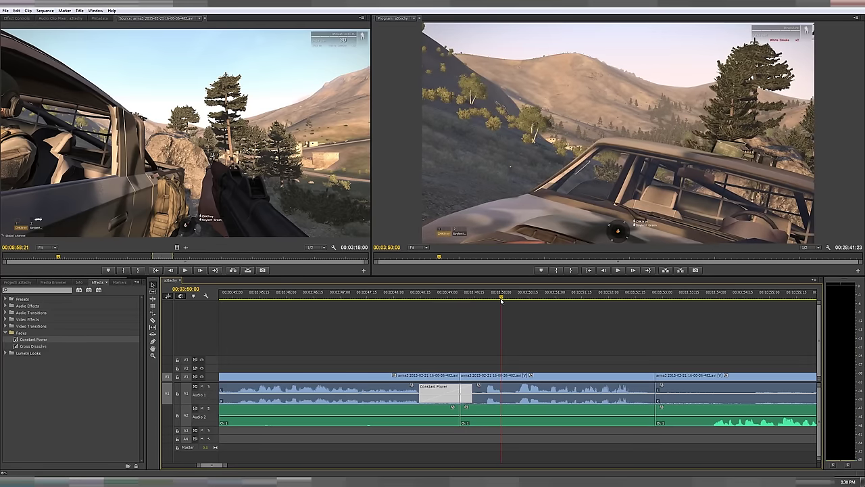
pyautogui.moveTo(464, 291); pyautogui.dragTo(504, 301)
pyautogui.click(517, 376)
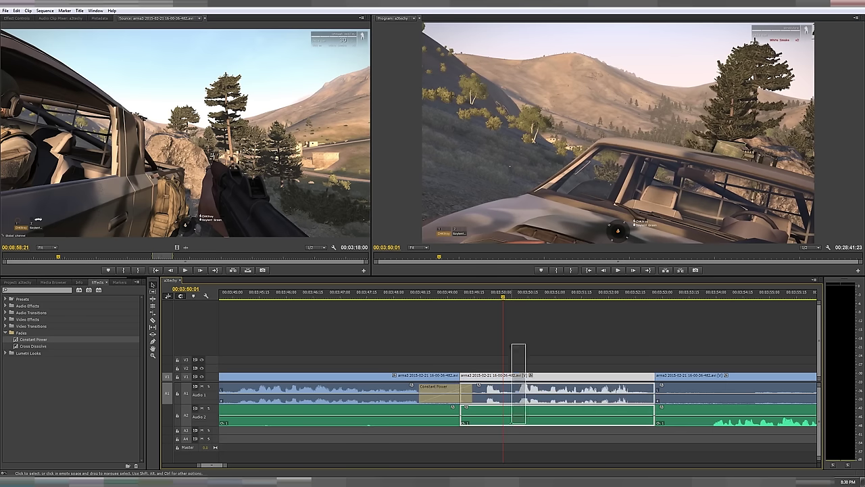
pyautogui.rightClick(462, 377)
pyautogui.press('Escape')
pyautogui.moveTo(463, 376); pyautogui.dragTo(503, 376)
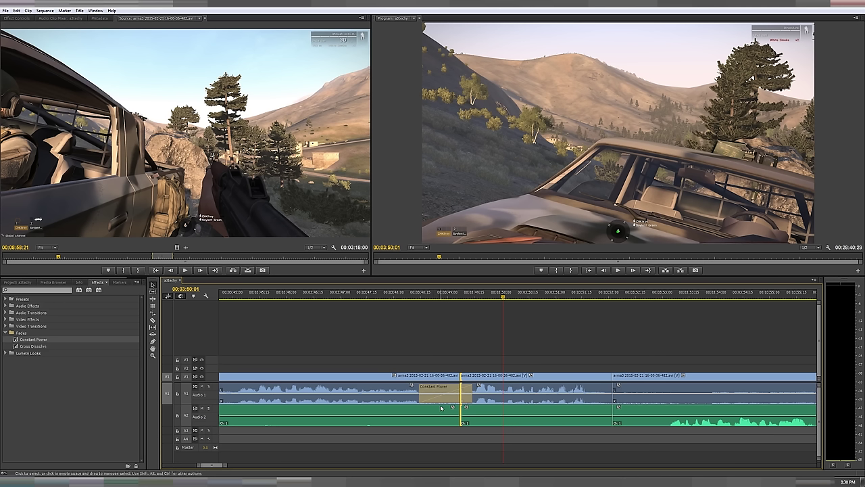
pyautogui.click(397, 295)
pyautogui.press('space')
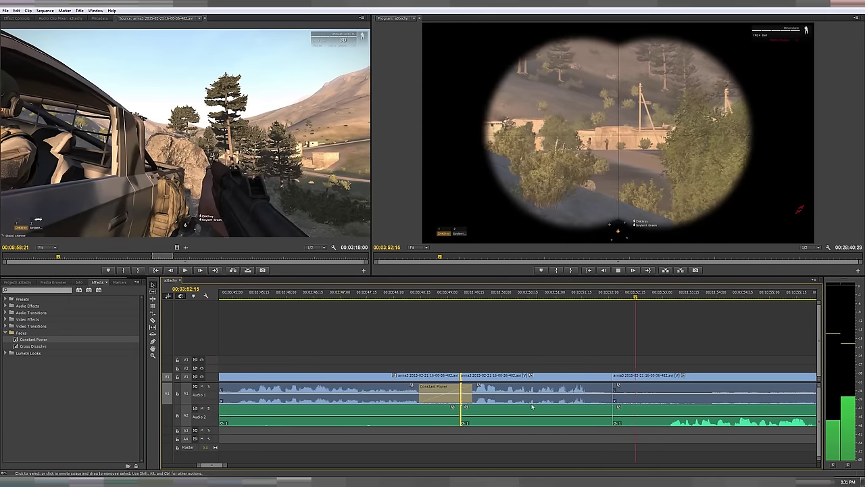
pyautogui.press('space')
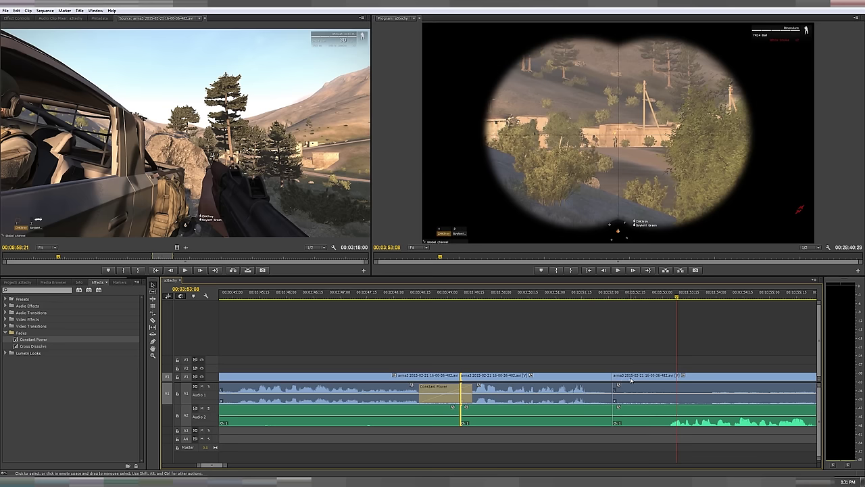
# Replace the V1 clip between about 00:03:49:07 and 00:03:52:02 by unlinking the following clip and extending its V1 start back over it
pyautogui.scroll(-2, 644, 356)
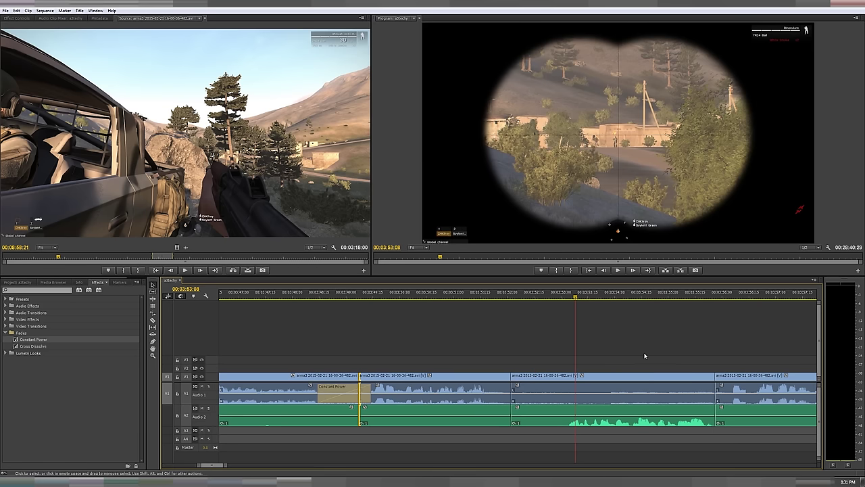
pyautogui.keyDown('alt'); pyautogui.click(481, 377); pyautogui.keyUp('alt')
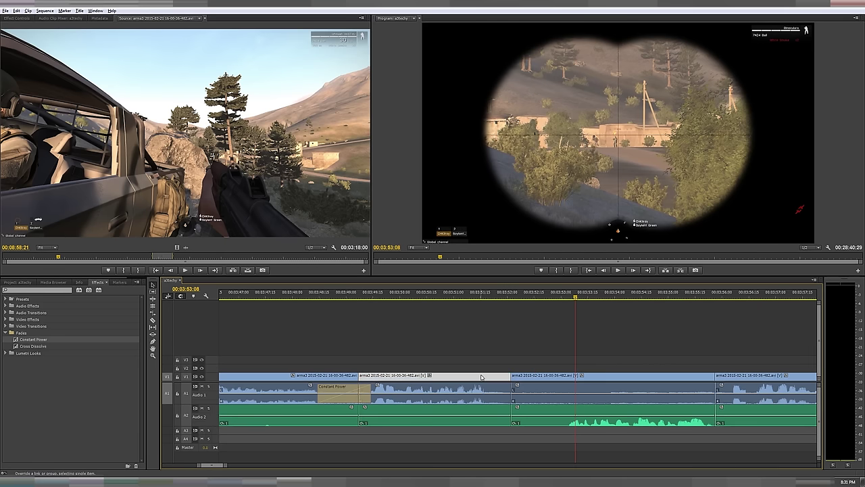
pyautogui.click(533, 377)
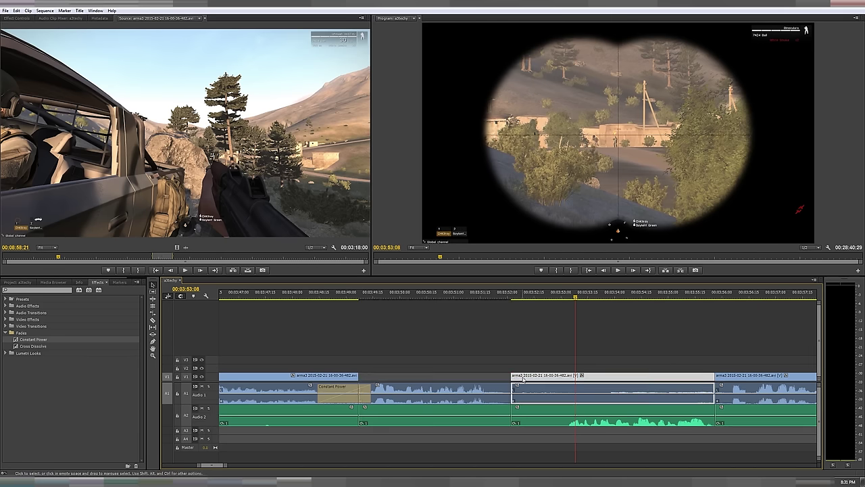
pyautogui.rightClick(524, 380)
pyautogui.click(549, 169)
pyautogui.moveTo(513, 376); pyautogui.dragTo(358, 376)
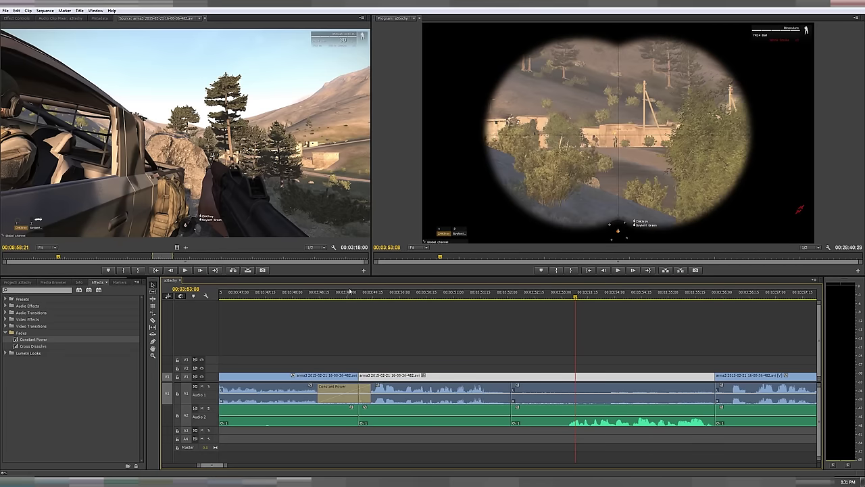
pyautogui.click(339, 292)
pyautogui.press('space')
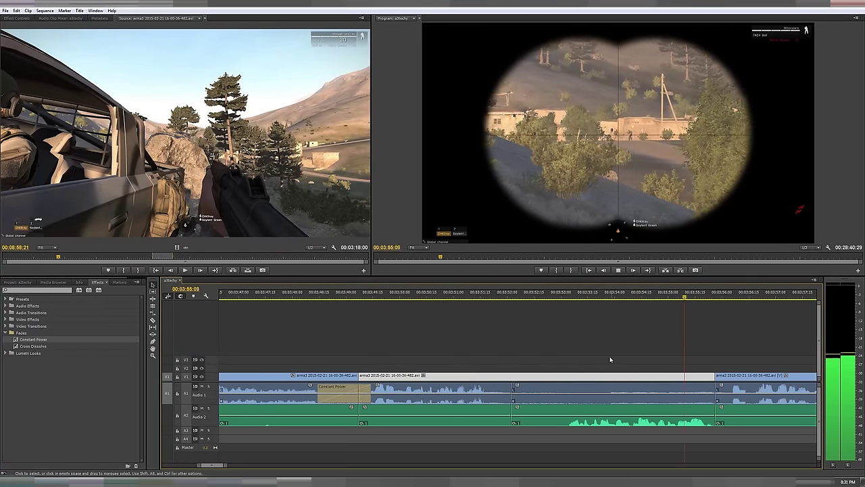
pyautogui.press('space')
# Ripple-extend the start of the clips at about 00:03:49:07 by 13 frames
pyautogui.scroll(3, 595, 357)
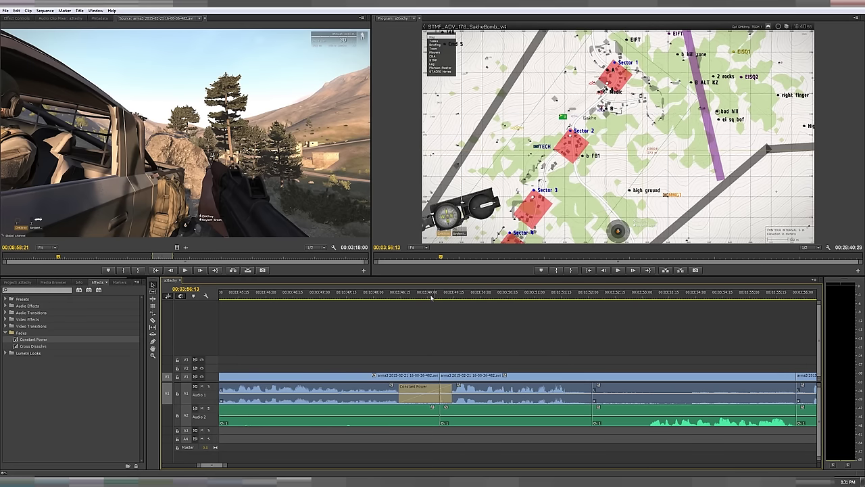
pyautogui.click(447, 378)
pyautogui.rightClick(443, 374)
pyautogui.press('Escape')
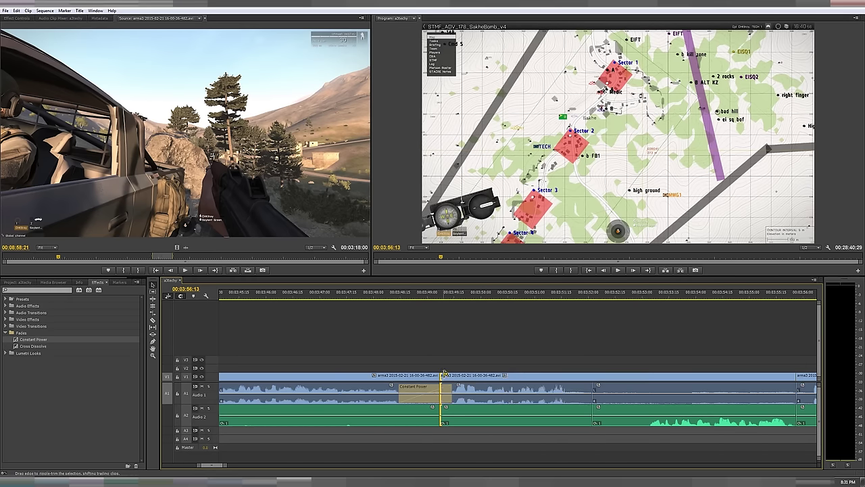
pyautogui.moveTo(444, 373); pyautogui.dragTo(421, 374)
pyautogui.press('space')
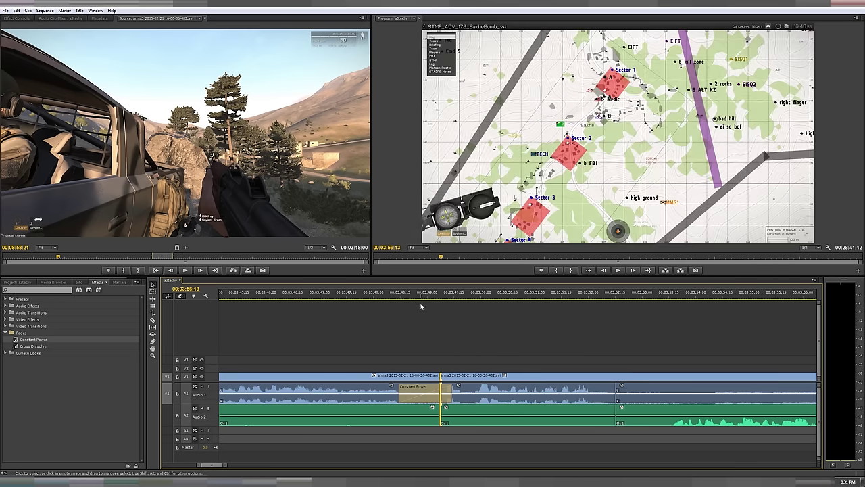
# Apply a Constant Power crossfade spanning both sides of the Audio 1 cut at about 00:03:52:15 and play back to 00:03:57:14
pyautogui.press('-')
pyautogui.press('-')
pyautogui.press('-')
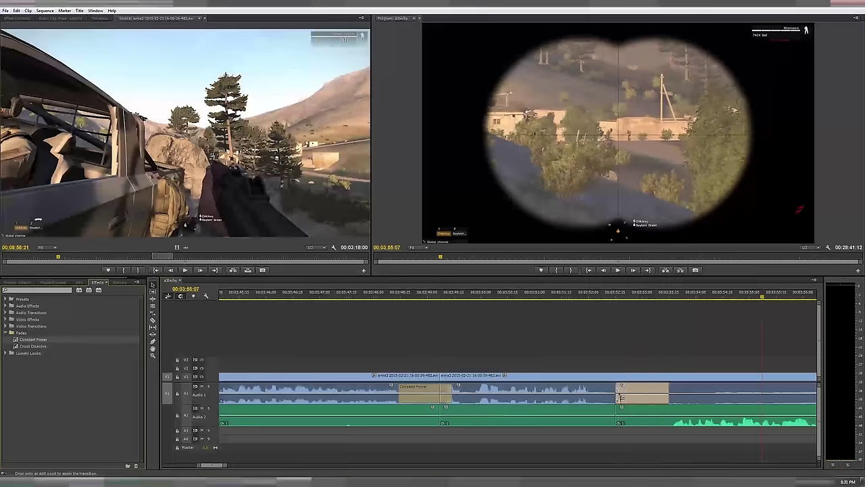
pyautogui.press('Up')
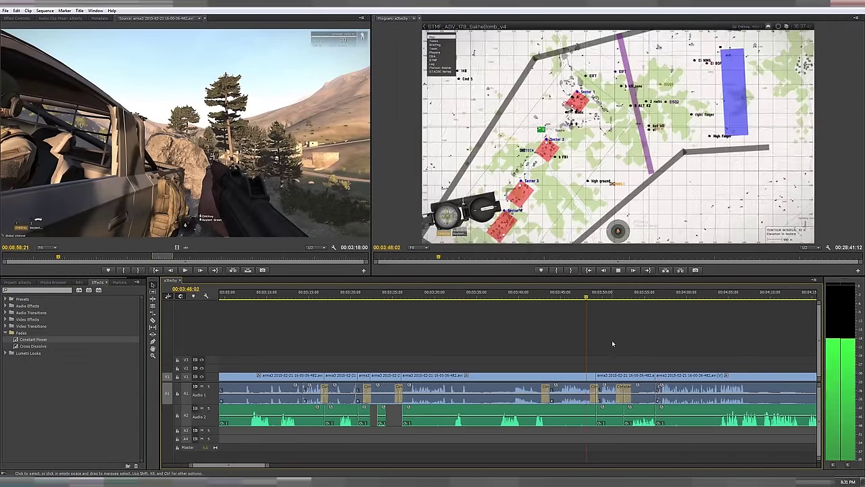
pyautogui.press('=')
pyautogui.press('=')
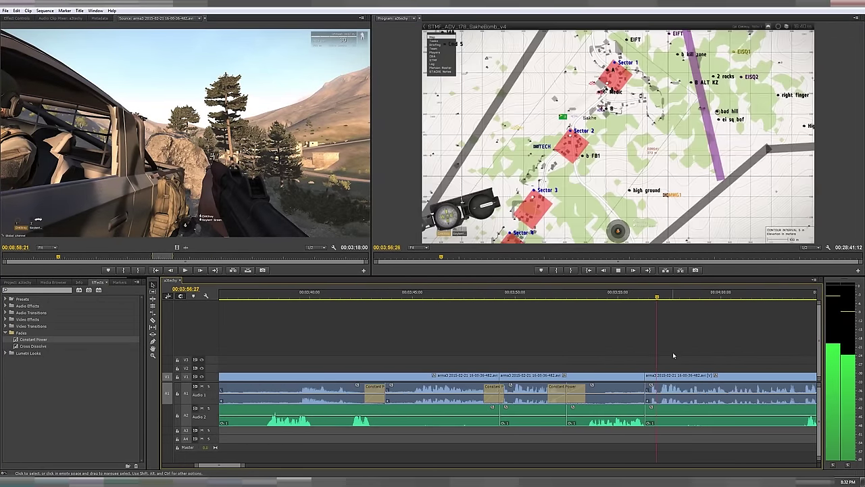
pyautogui.press('space')
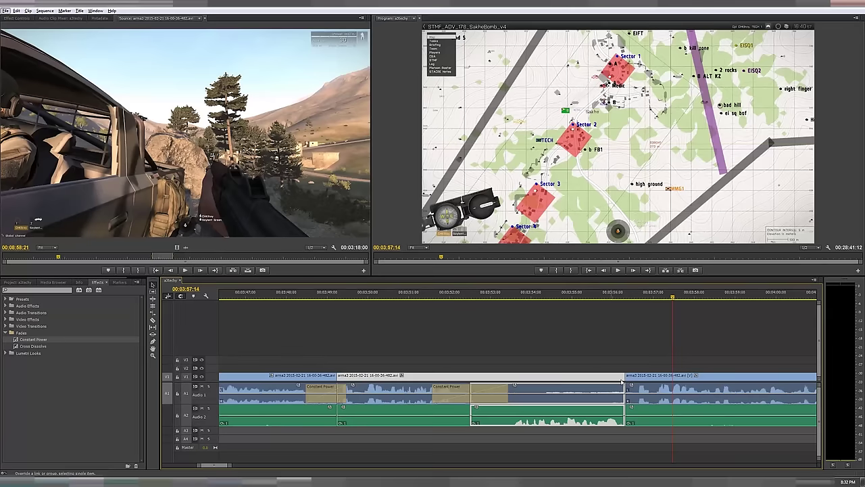
# Ripple-extend the end of the clip at about 00:03:56:09 by 8 frames and play back from 00:03:55:29
pyautogui.click(623, 382)
pyautogui.rightClick(623, 383)
pyautogui.click(629, 384)
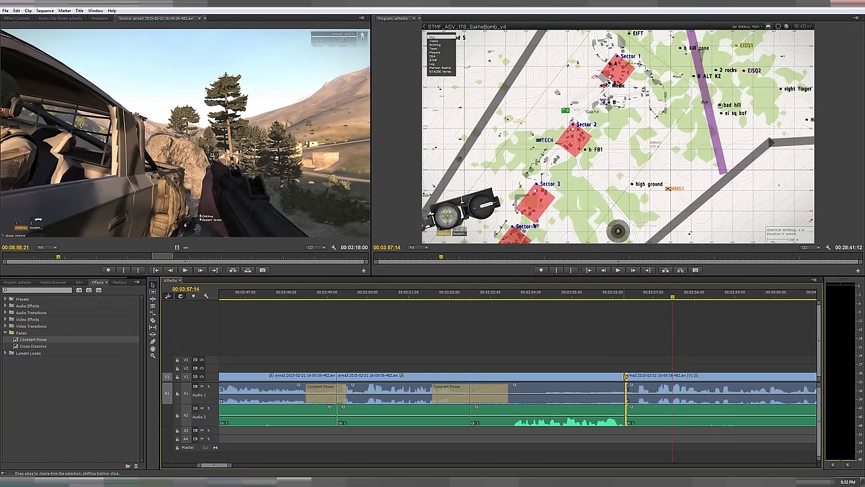
pyautogui.rightClick(625, 376)
pyautogui.click(632, 389)
pyautogui.moveTo(626, 377); pyautogui.dragTo(635, 377)
pyautogui.click(611, 292)
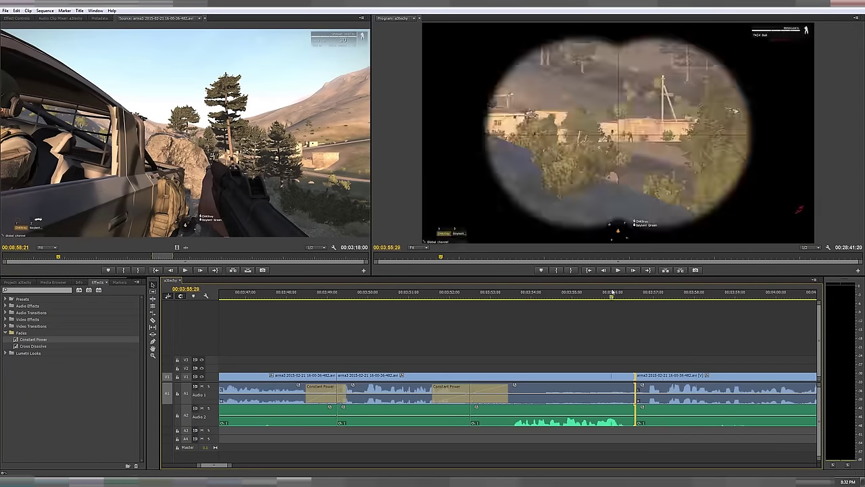
pyautogui.press('space')
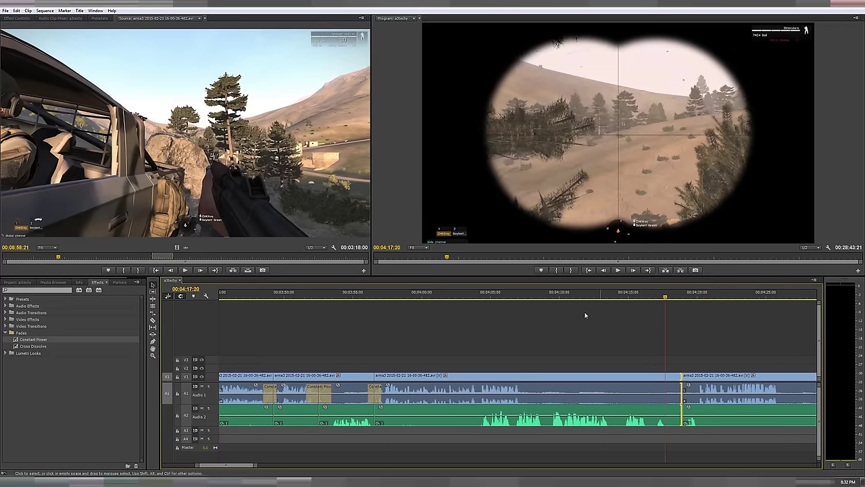
# Trim the Audio 2 clip to its speech from about 00:04:04 to 00:04:16:20 and play back to 00:04:05:07
pyautogui.moveTo(551, 416); pyautogui.dragTo(679, 415)
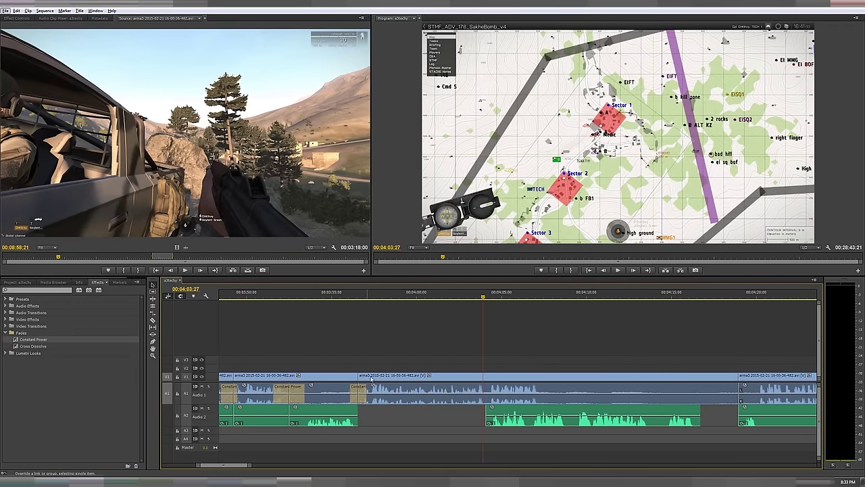
pyautogui.click(371, 381)
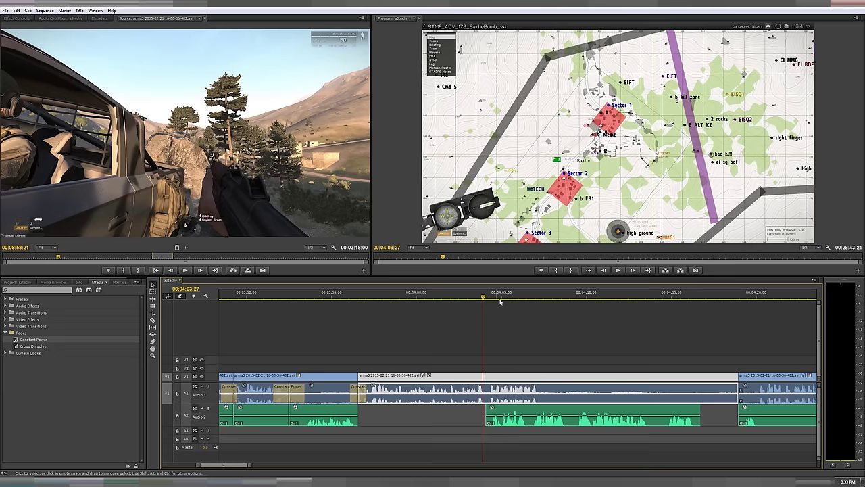
pyautogui.press('space')
pyautogui.press('space')
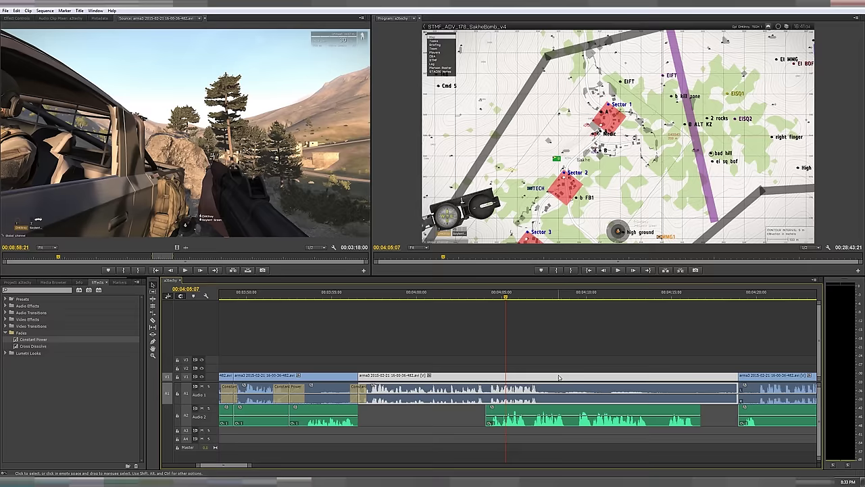
pyautogui.click(514, 414)
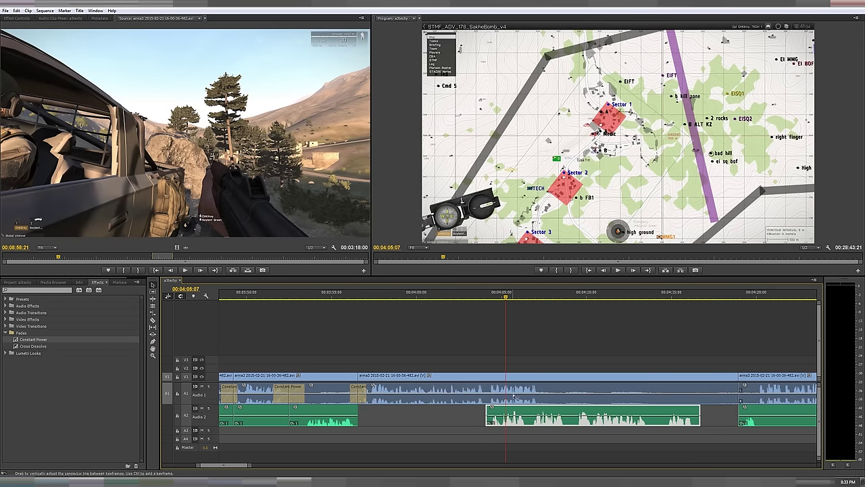
pyautogui.click(513, 391)
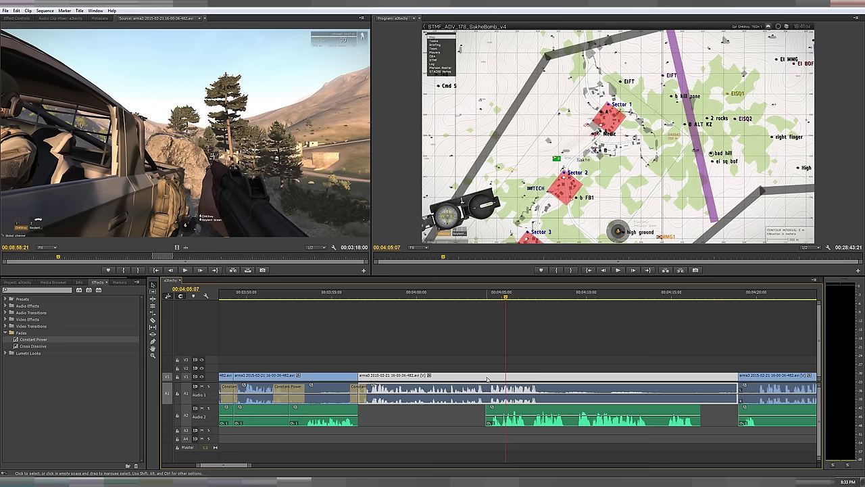
# Ripple-extend the start of the clip at about 00:03:56:17 by 10 frames and split V1 and Audio 1 at 00:04:07:16
pyautogui.scroll(1, 417, 399)
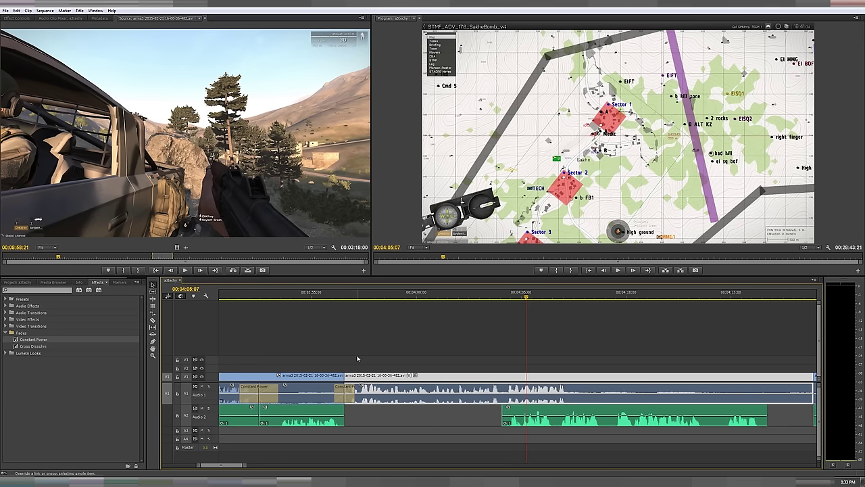
pyautogui.moveTo(346, 376); pyautogui.dragTo(374, 363)
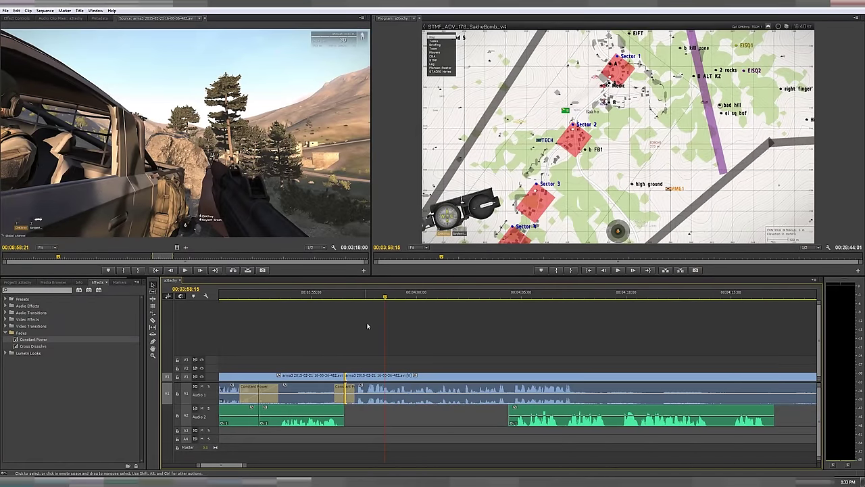
pyautogui.press('Up')
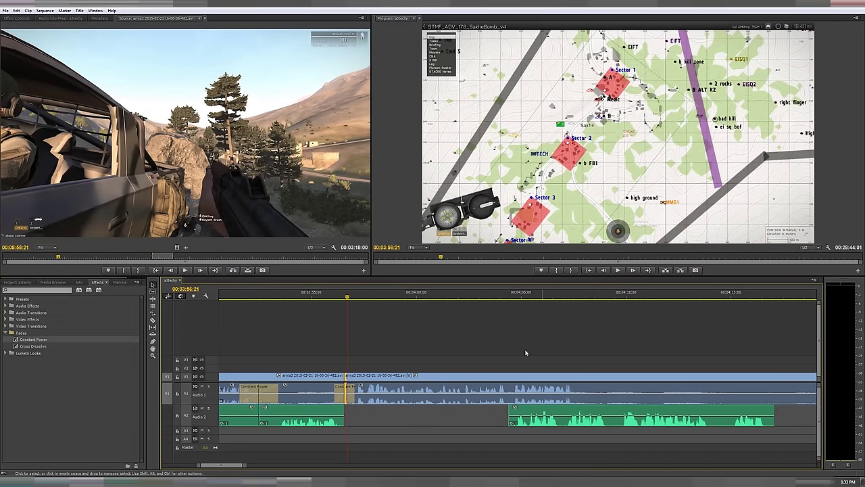
pyautogui.moveTo(557, 295); pyautogui.dragTo(575, 295)
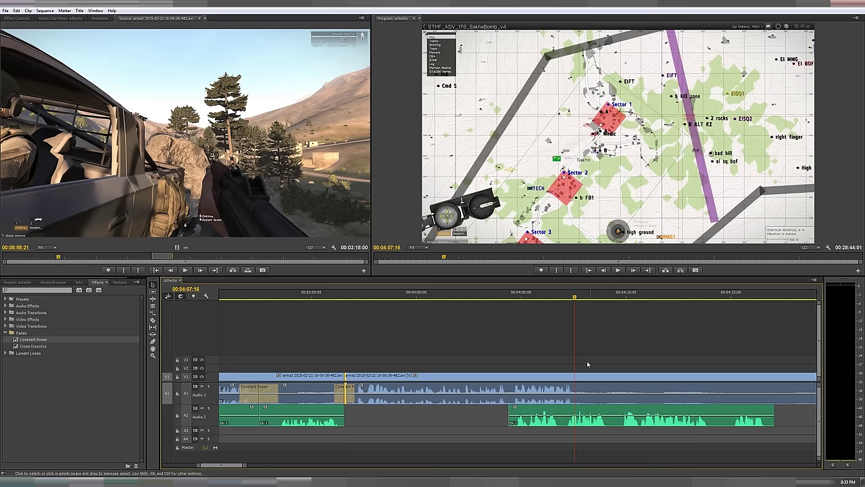
# Try a speed of 120% on the linked clip ending at 00:04:07:16
pyautogui.rightClick(530, 379)
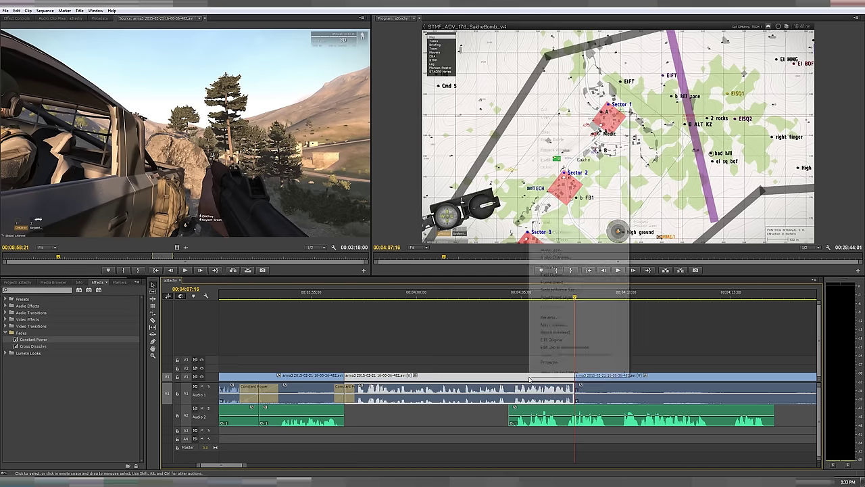
pyautogui.click(565, 233)
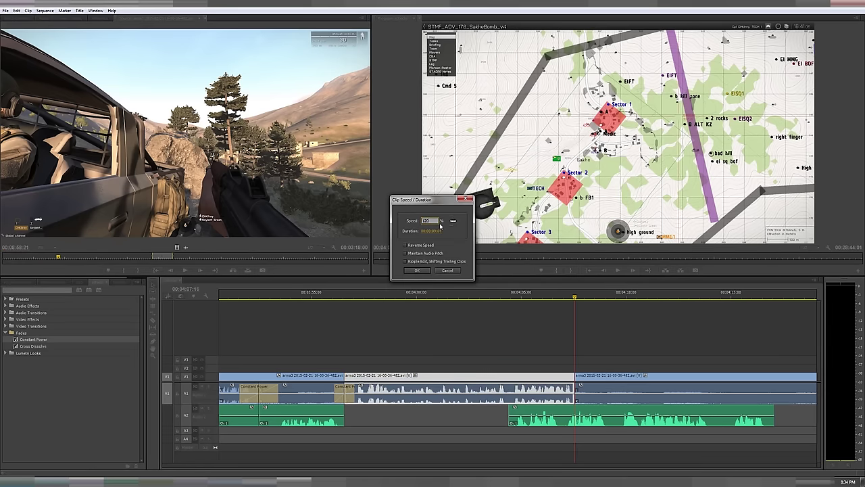
pyautogui.press('Return')
# Set the speed of the linked clip ending at 00:04:07:16 to 80%
pyautogui.rightClick(485, 376)
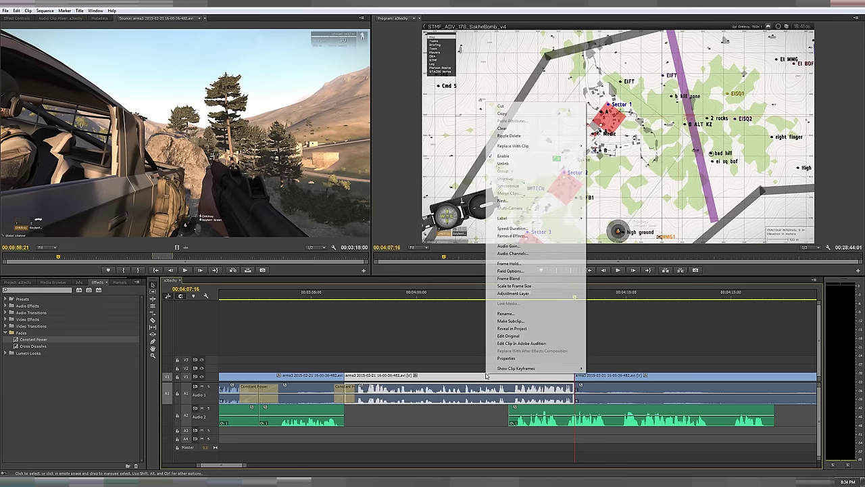
pyautogui.click(555, 228)
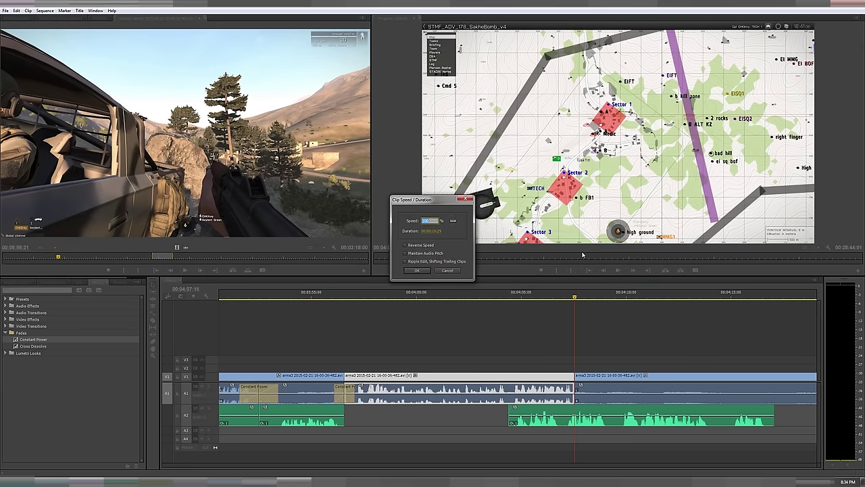
pyautogui.write('80')
pyautogui.press('Return')
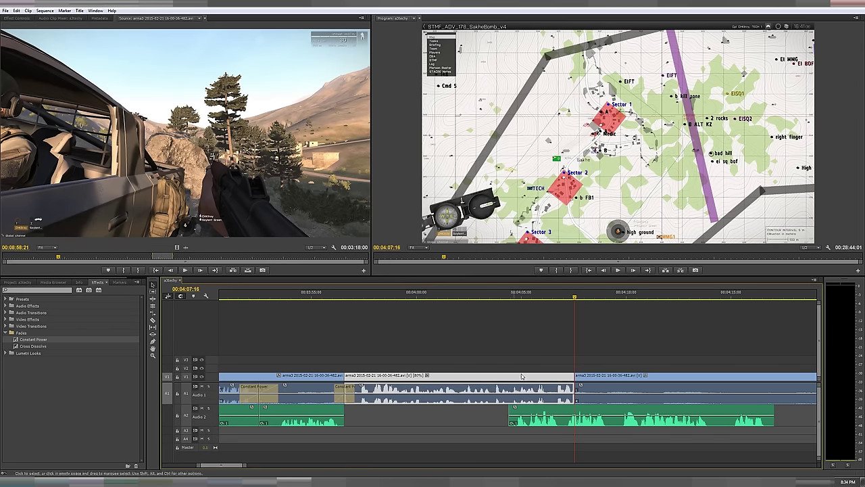
# Unlink the 80% clip, return its Audio 1 part to original speed and extend that audio's end back to 00:04:07:16
pyautogui.rightClick(449, 372)
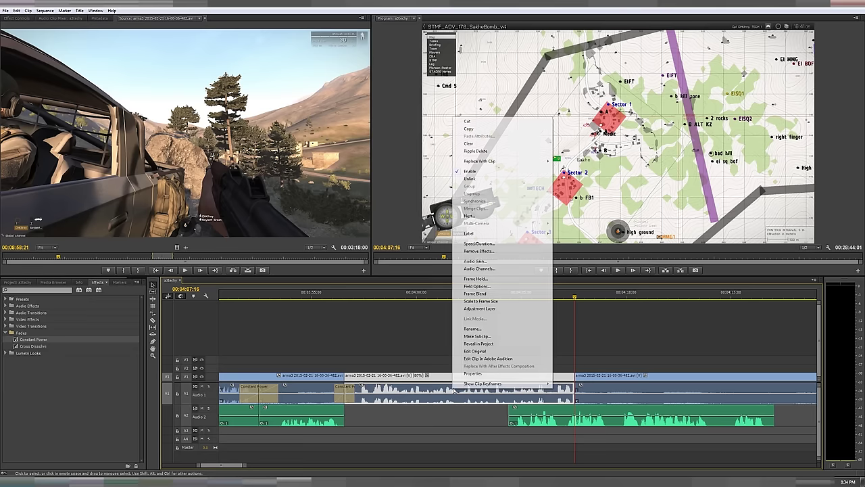
pyautogui.click(480, 177)
pyautogui.rightClick(455, 386)
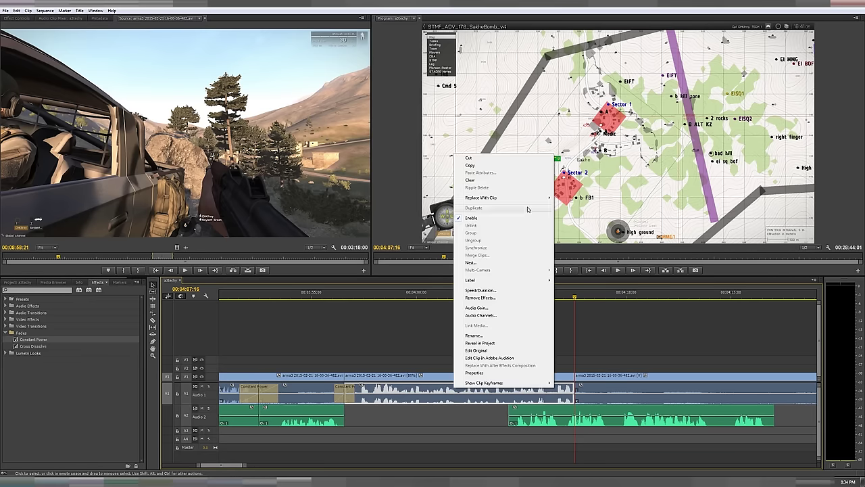
pyautogui.click(481, 290)
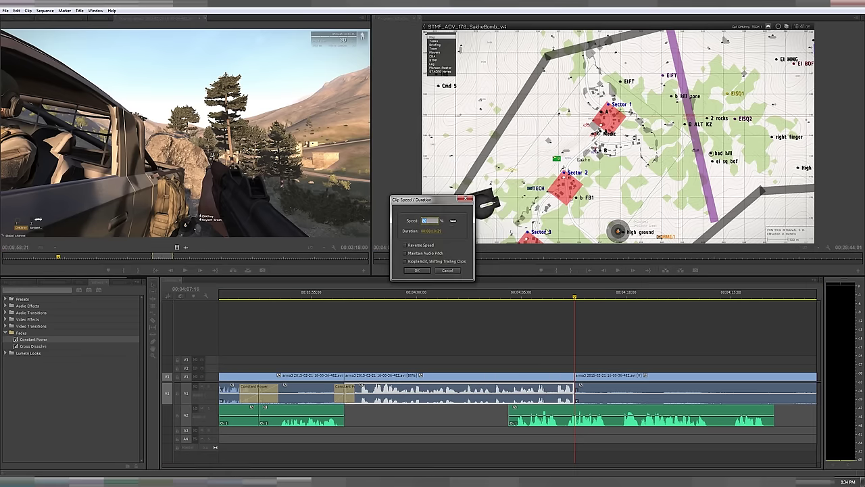
pyautogui.press('Return')
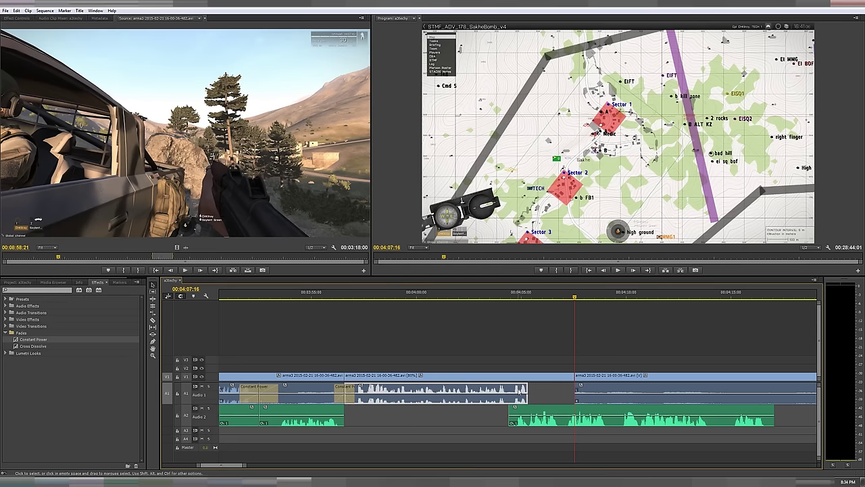
pyautogui.moveTo(531, 387); pyautogui.dragTo(574, 387)
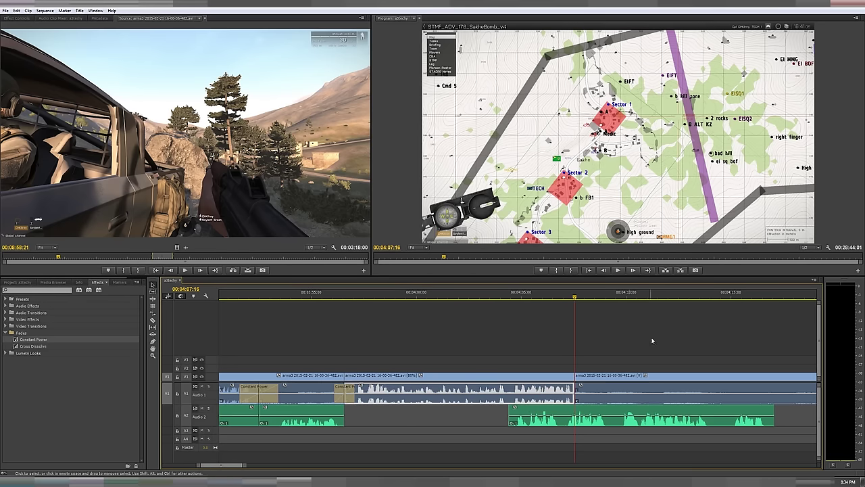
# Ripple-extend the 80% V1 clip and its Audio 1 by about 2 seconds to 00:04:09:19 and play back
pyautogui.scroll(-2, 608, 346)
pyautogui.click(484, 377)
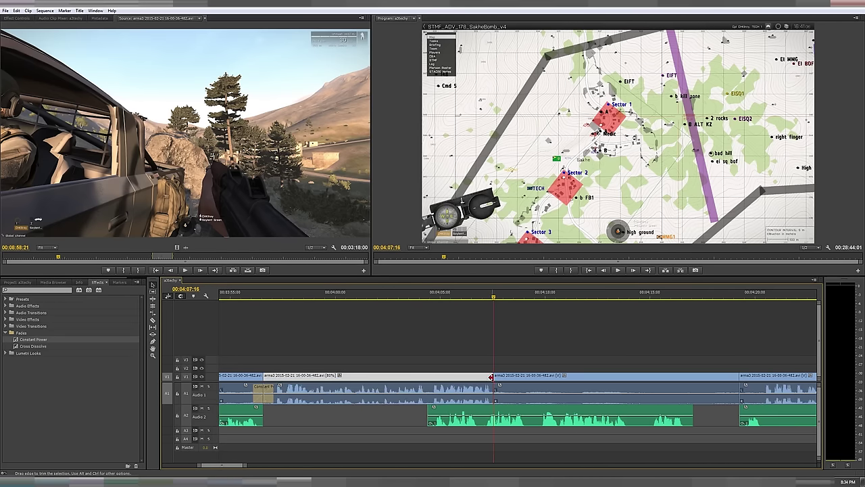
pyautogui.rightClick(492, 376)
pyautogui.click(487, 391)
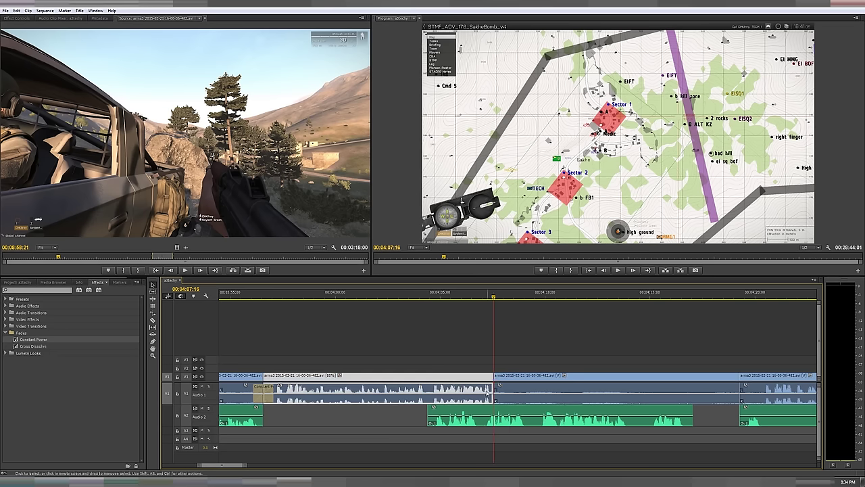
pyautogui.rightClick(491, 376)
pyautogui.click(506, 390)
pyautogui.moveTo(492, 377); pyautogui.dragTo(537, 375)
pyautogui.press('space')
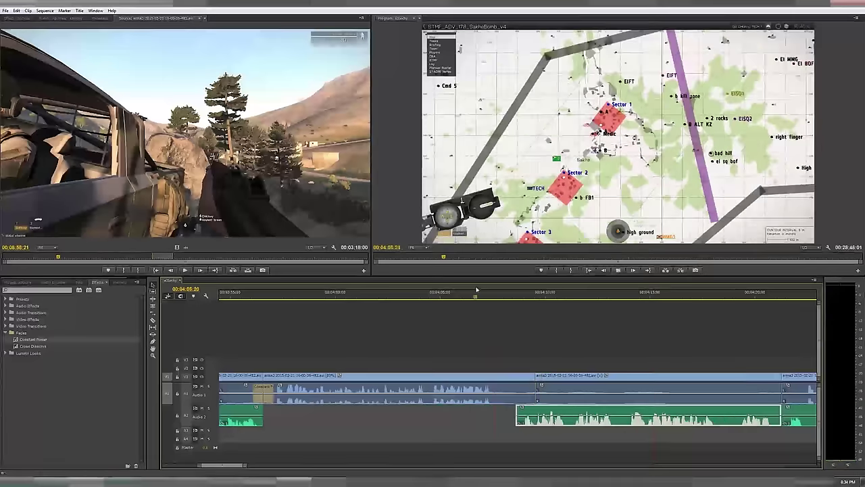
# Adjust the cuts after the 80% clip and apply Constant Power crossfades on Audio 1 at about 00:04:07:19 and 00:04:11:20
pyautogui.rightClick(536, 376)
pyautogui.click(551, 389)
pyautogui.moveTo(446, 376); pyautogui.dragTo(462, 376)
pyautogui.hotkey('ctrl', 'shift', 'd')
pyautogui.press('space')
pyautogui.press('-')
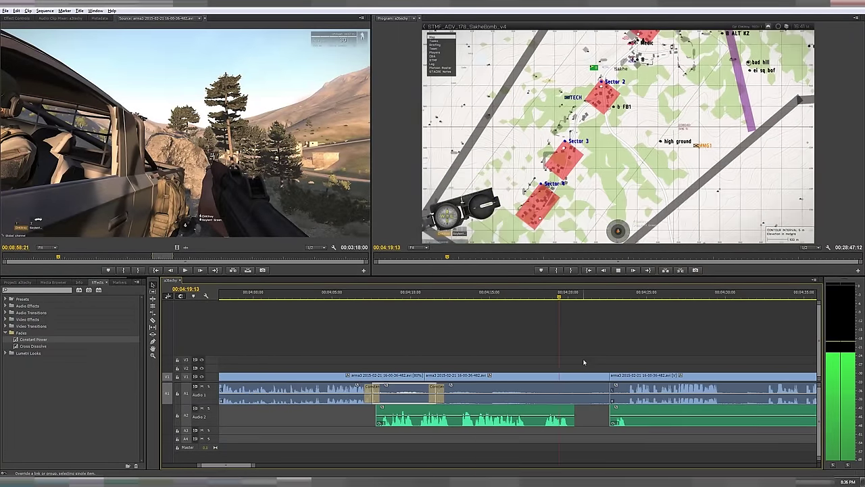
# Ripple-trim the end of the map clip by 1 second 18 frames to about 00:04:21
pyautogui.moveTo(611, 375); pyautogui.dragTo(585, 376)
pyautogui.press('-')
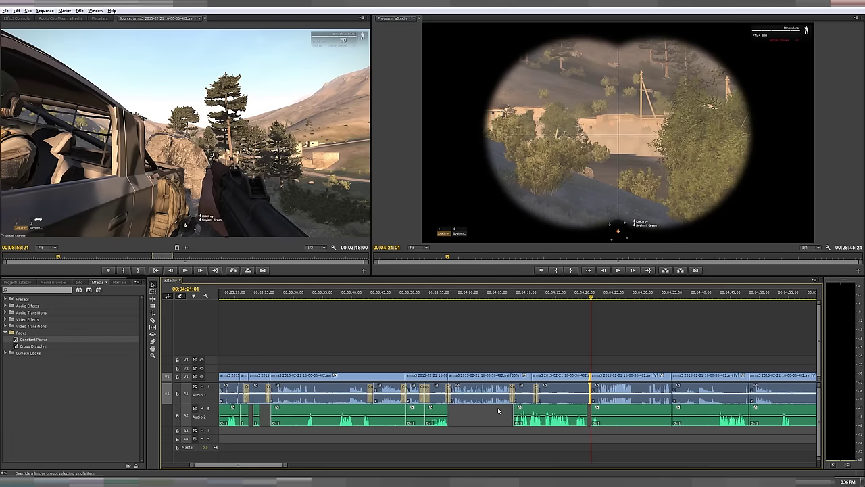
pyautogui.press('=')
pyautogui.press('=')
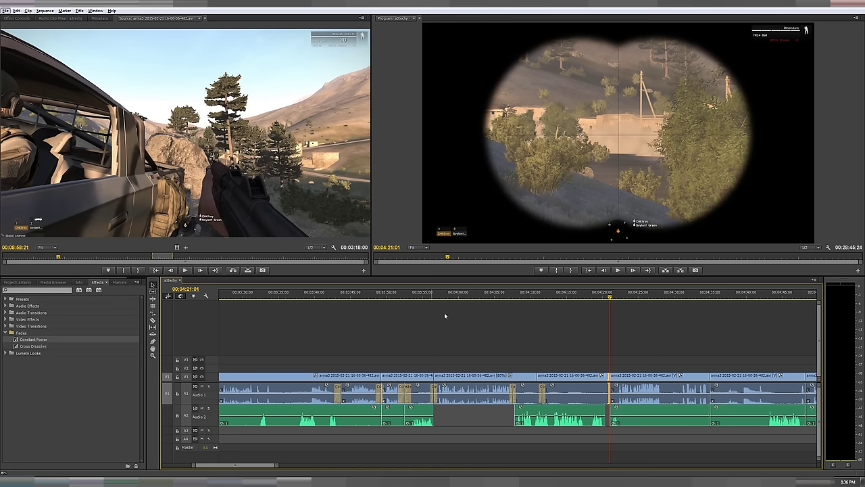
# Play back from 00:03:55:22, apply a Constant Power crossfade at the Audio 1 cut near 00:04:21 and select the clip after it
pyautogui.click(428, 297)
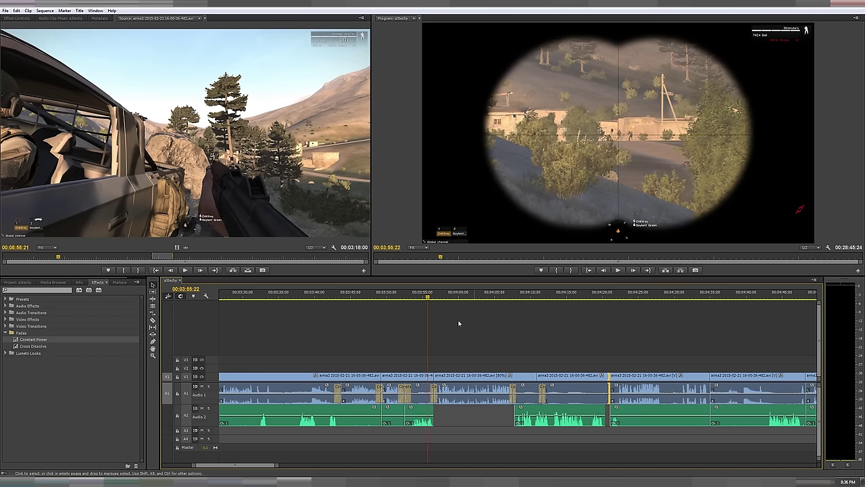
pyautogui.press('space')
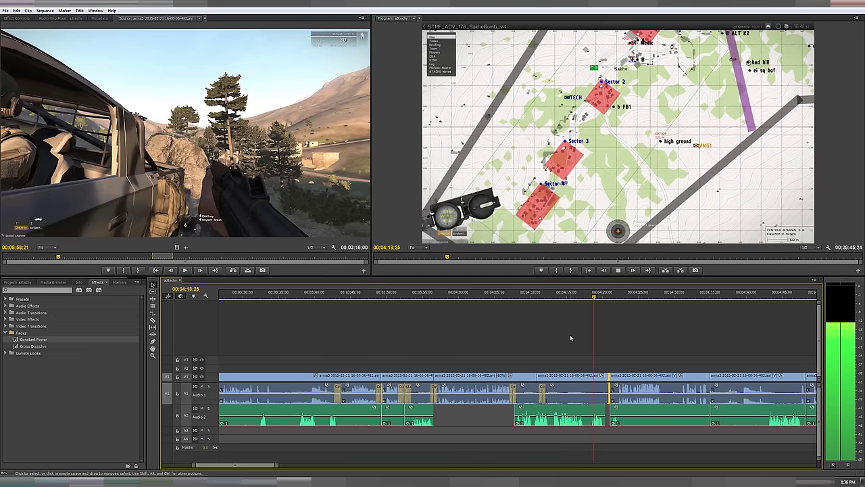
pyautogui.press('=')
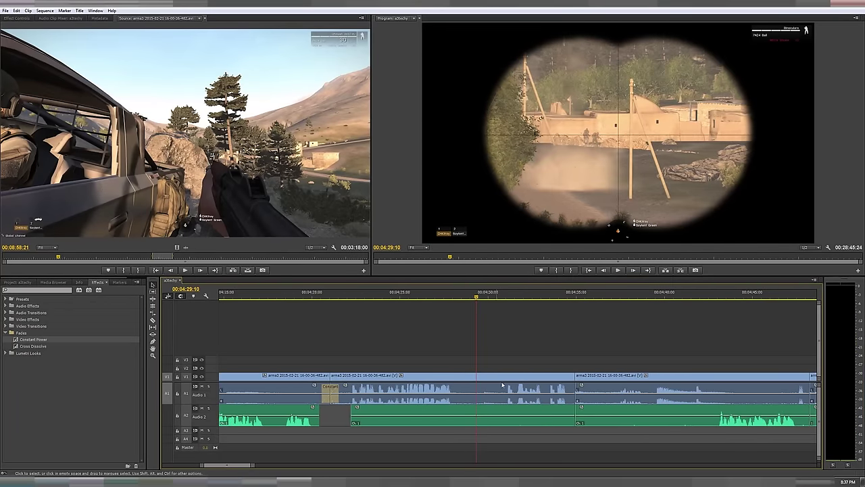
pyautogui.moveTo(466, 353); pyautogui.dragTo(502, 395)
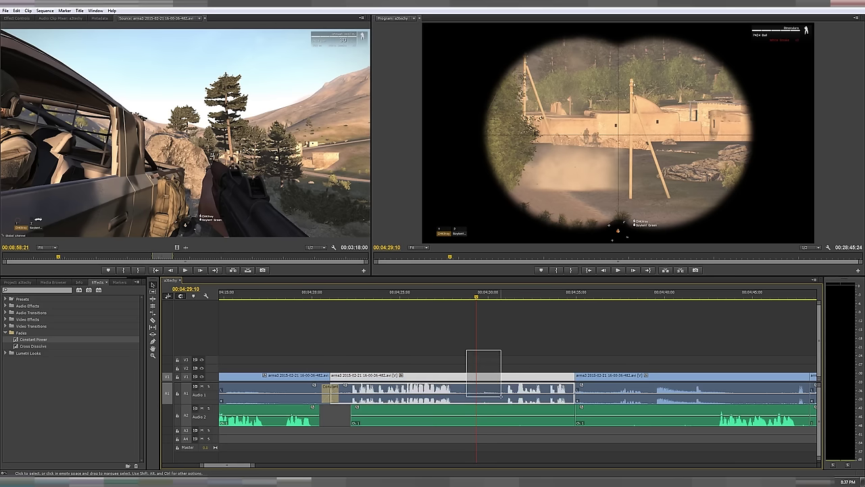
# Cut out the quiet section of the V1 clip and its Audio 1 sound from about 00:04:28:10 to 00:04:30:19
pyautogui.click(511, 358)
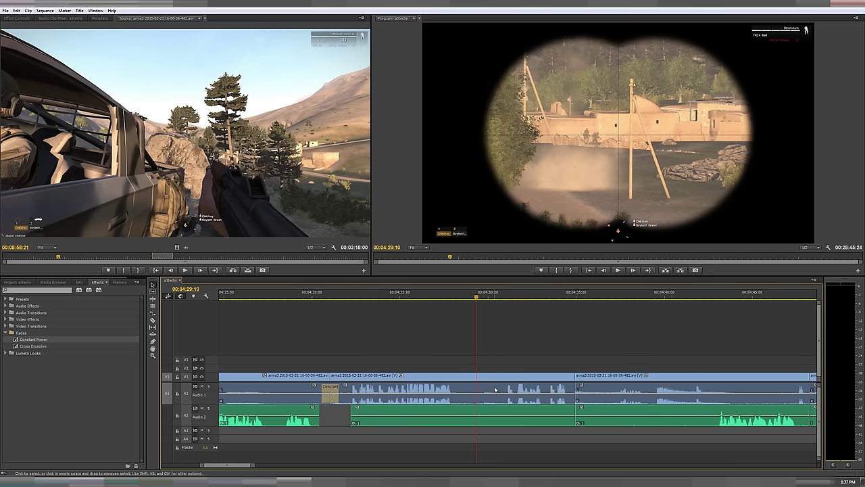
pyautogui.press('c')
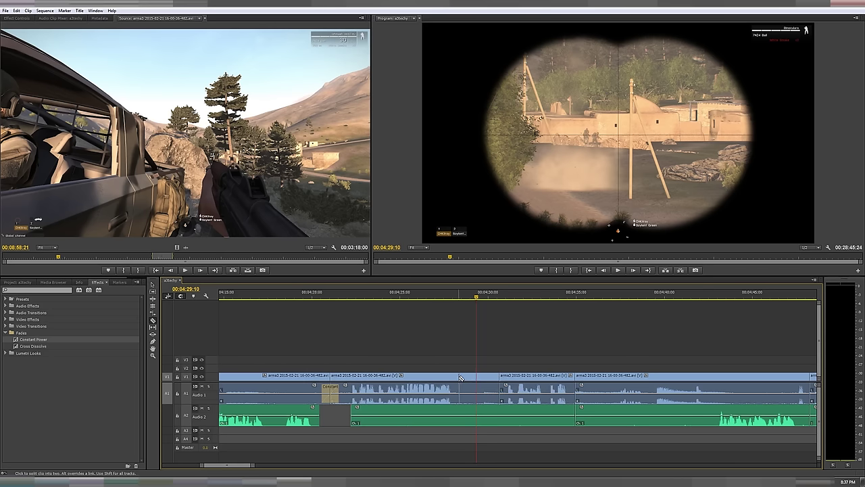
pyautogui.click(459, 378)
pyautogui.press('v')
pyautogui.click(480, 378)
pyautogui.press('Delete')
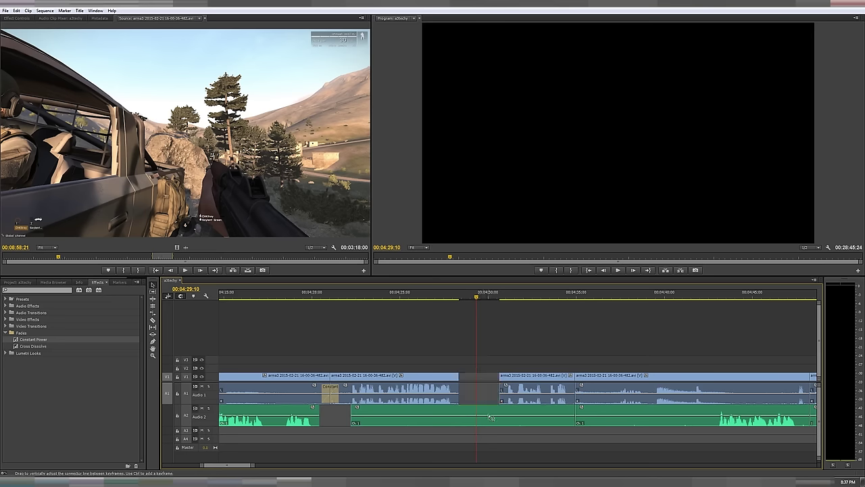
# Delete the silent Audio 2 clip beneath the cut and close the gap at 00:04:28:10
pyautogui.click(495, 417)
pyautogui.press('Delete')
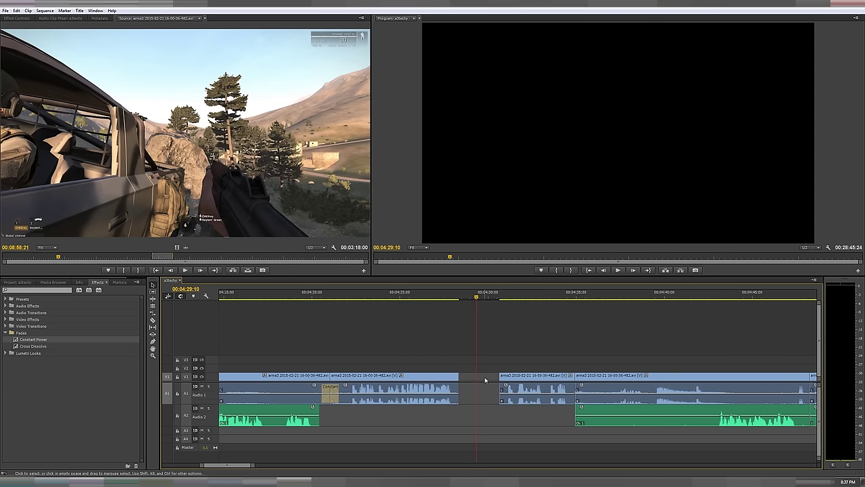
pyautogui.click(485, 380)
pyautogui.press('Delete')
# Unlink the short clip after 00:04:28:10 and delete only its video, keeping its audio
pyautogui.rightClick(482, 377)
pyautogui.click(515, 168)
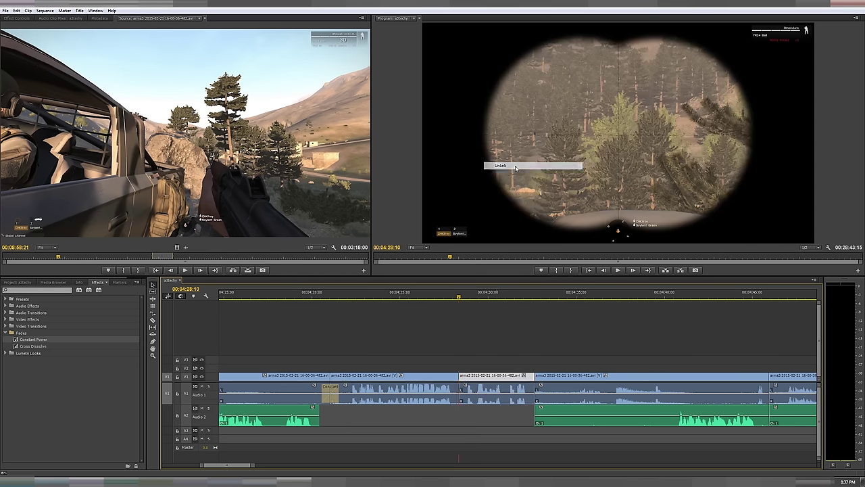
pyautogui.click(516, 168)
pyautogui.click(487, 376)
pyautogui.press('Delete')
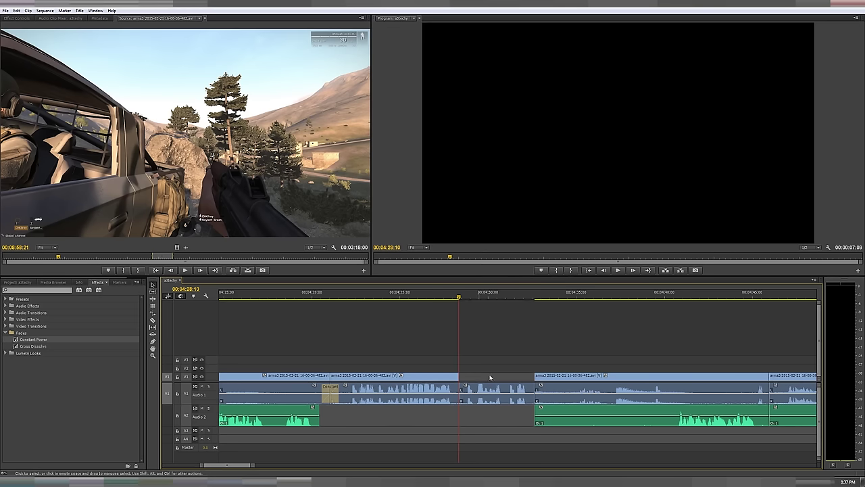
# Unlink the preceding clip and extend its video on V1 to the start of the next clip to fill the gap
pyautogui.rightClick(436, 376)
pyautogui.click(473, 169)
pyautogui.click(452, 374)
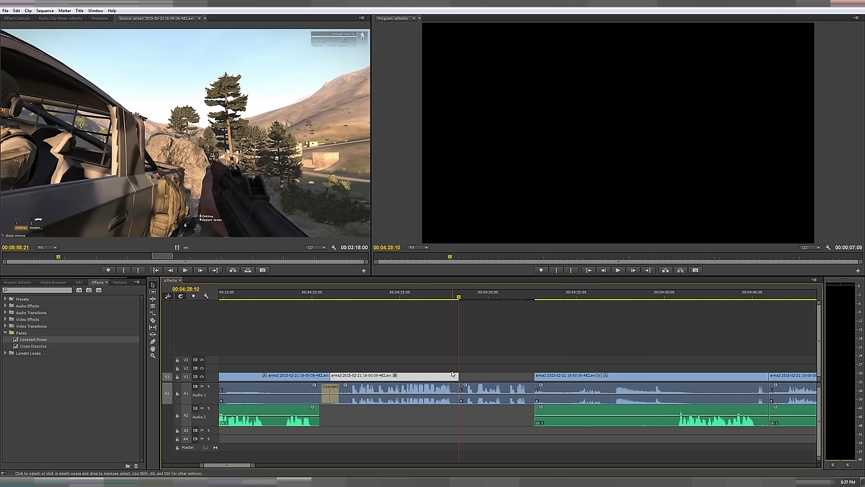
pyautogui.moveTo(456, 374); pyautogui.dragTo(532, 374)
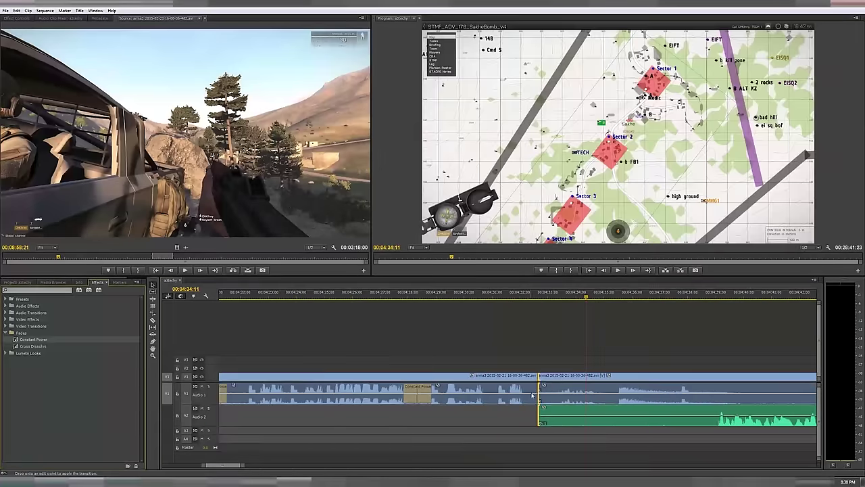
# Apply a Constant Power fade to the Audio 1 cut near 00:04:32 and adjust it
pyautogui.click(527, 388)
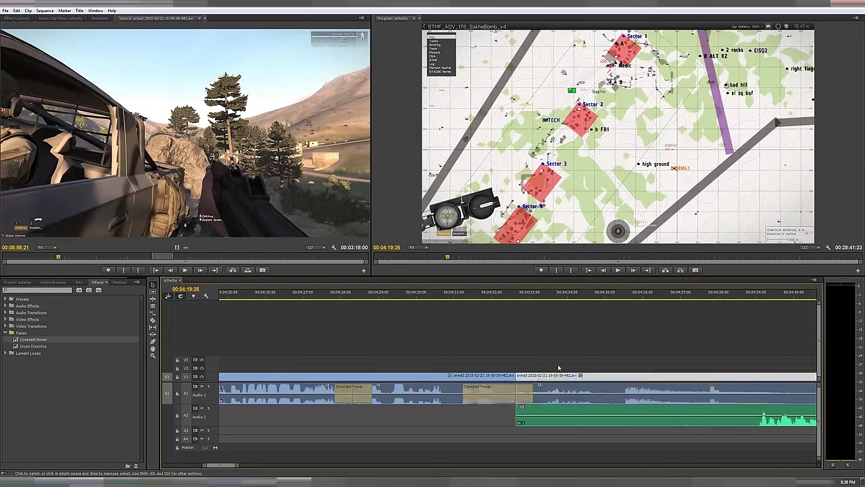
pyautogui.moveTo(622, 389); pyautogui.dragTo(588, 388)
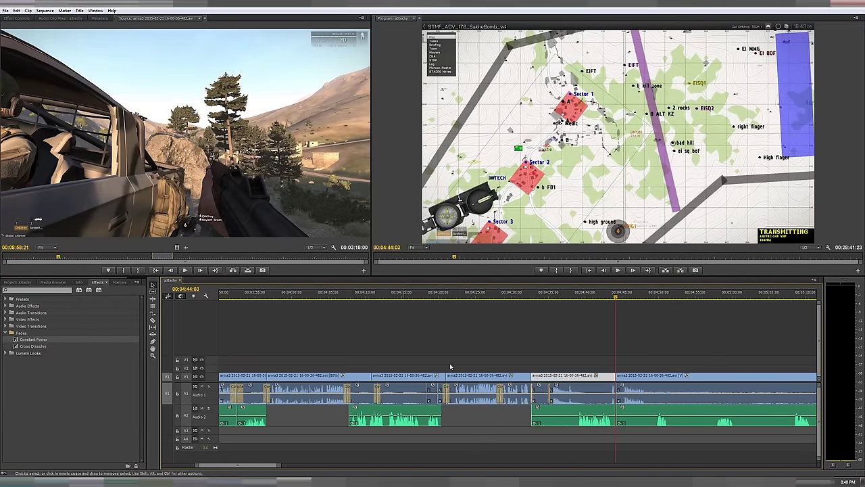
# Play back the edited section through the new audio fades and examine the video cut at 00:04:32:19
pyautogui.click(341, 294)
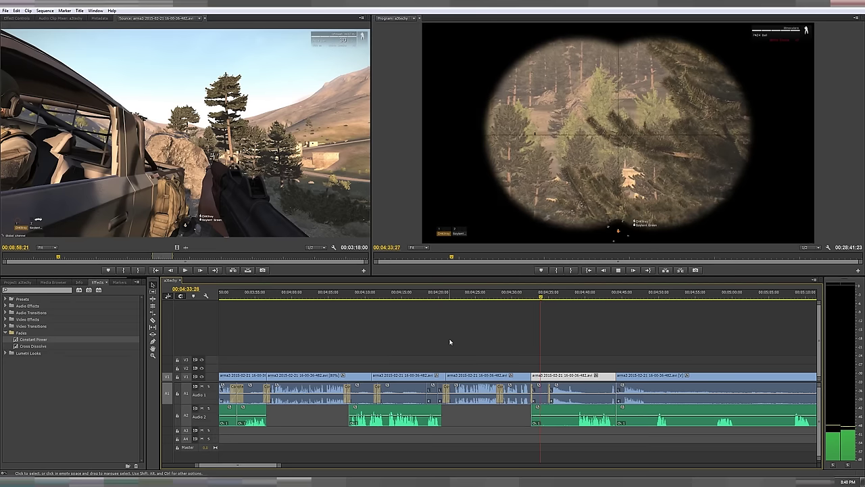
pyautogui.press('space')
pyautogui.press('=')
pyautogui.press('=')
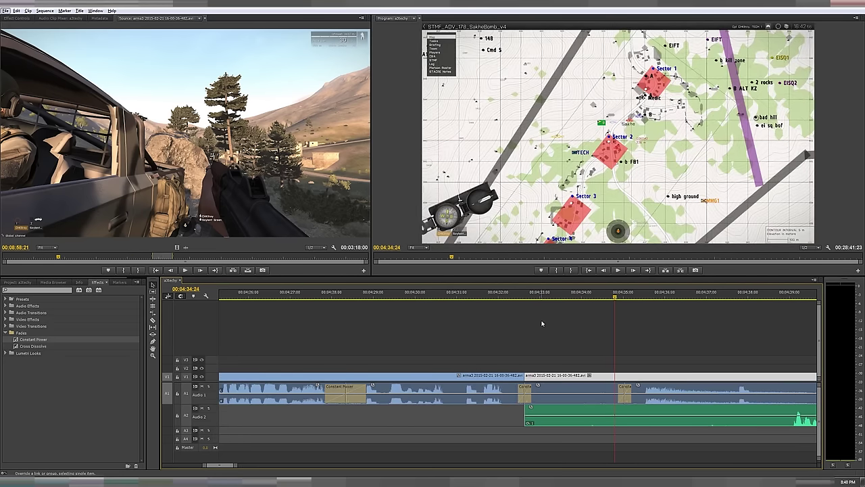
pyautogui.press('Up')
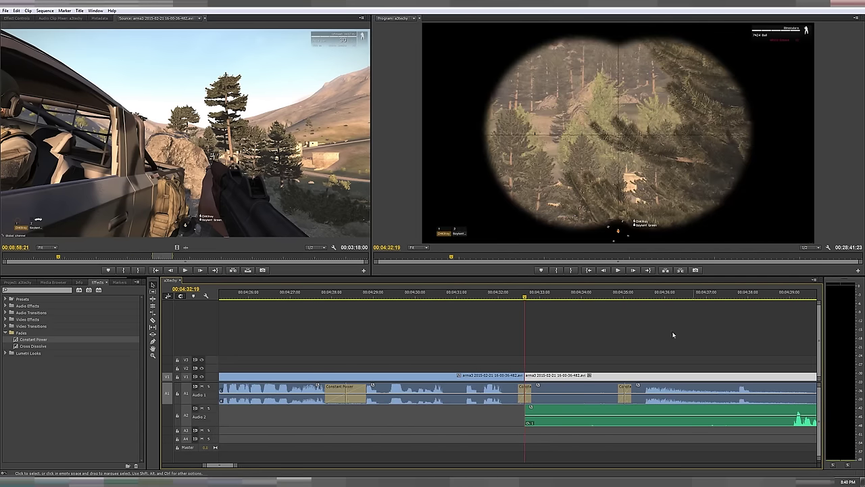
pyautogui.hscroll(2, 607, 334)
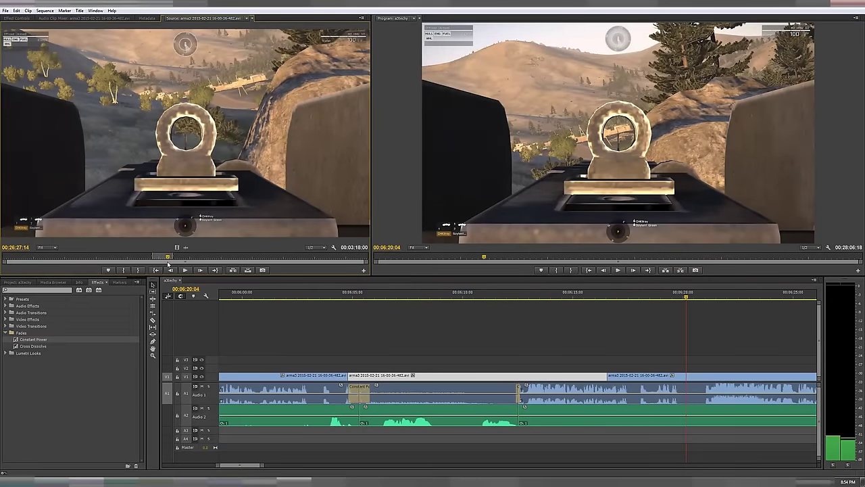
# Mark the source clip's In point at 00:26:35:13 and place its video only on V2 at about 00:06:13
pyautogui.press('Right')
pyautogui.press('Left')
pyautogui.press('Right')
pyautogui.press('Left')
pyautogui.press('Right')
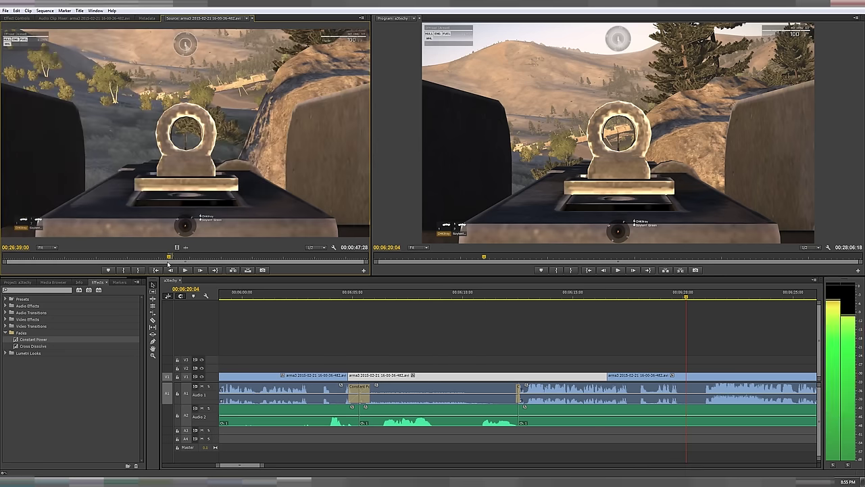
pyautogui.click(168, 264)
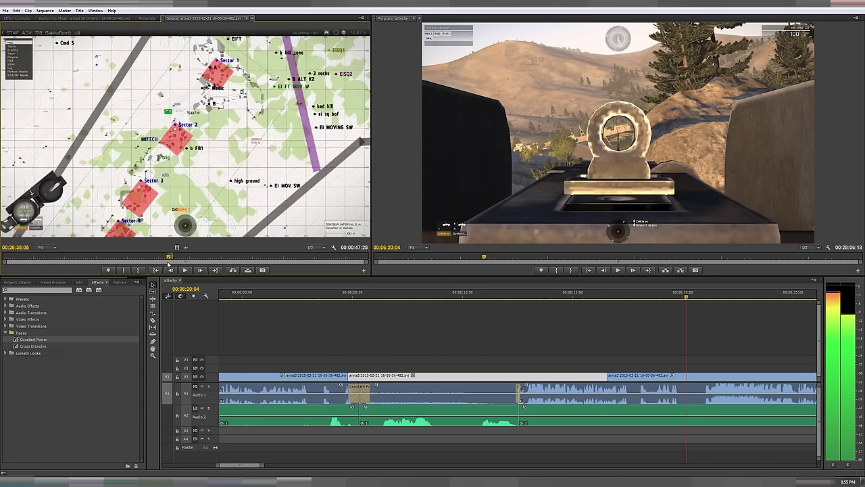
pyautogui.click(168, 264)
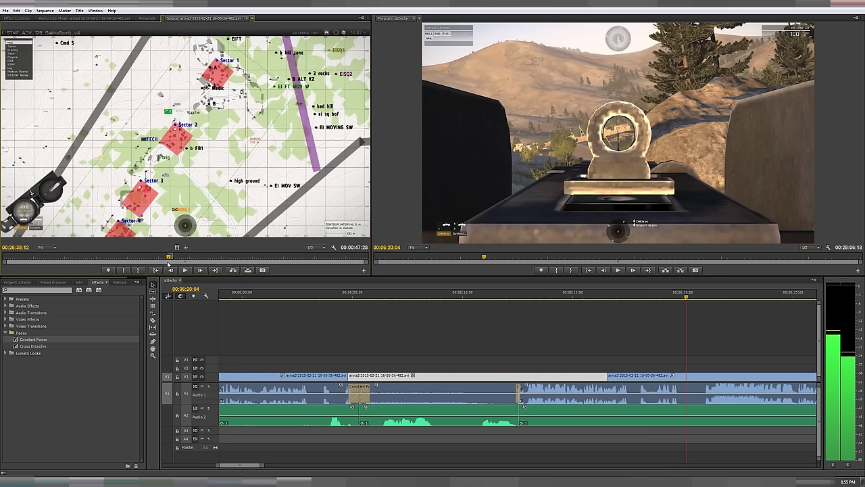
pyautogui.click(168, 264)
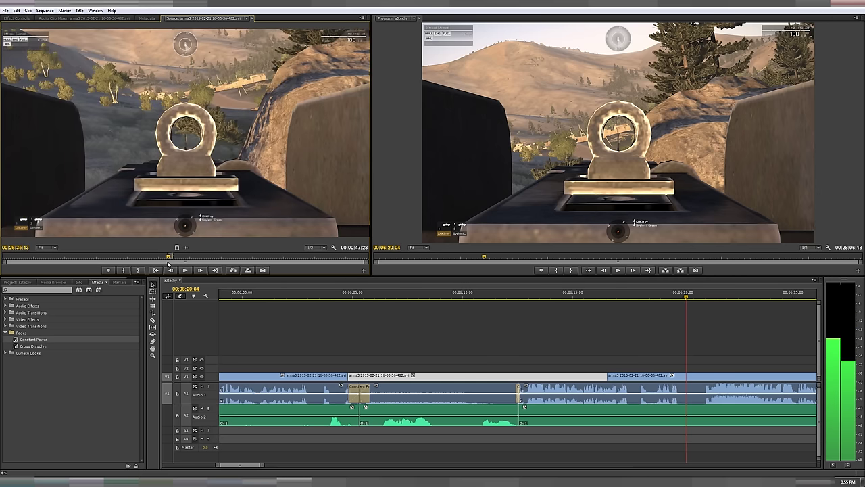
pyautogui.press('i')
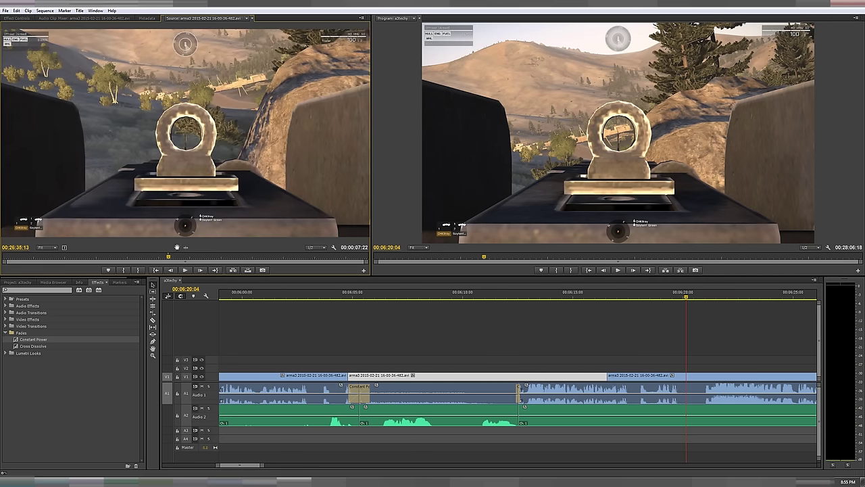
pyautogui.moveTo(208, 164); pyautogui.dragTo(521, 370)
pyautogui.moveTo(178, 247); pyautogui.dragTo(531, 371)
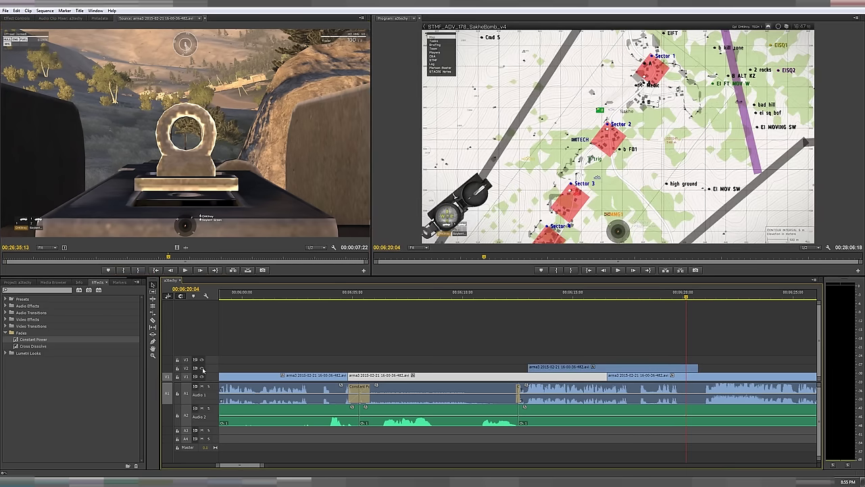
# Hide V2 temporarily to play the V1 footage beneath the overlay from about 00:06:15:19, and show V2 again
pyautogui.click(202, 369)
pyautogui.moveTo(582, 294); pyautogui.dragTo(586, 296)
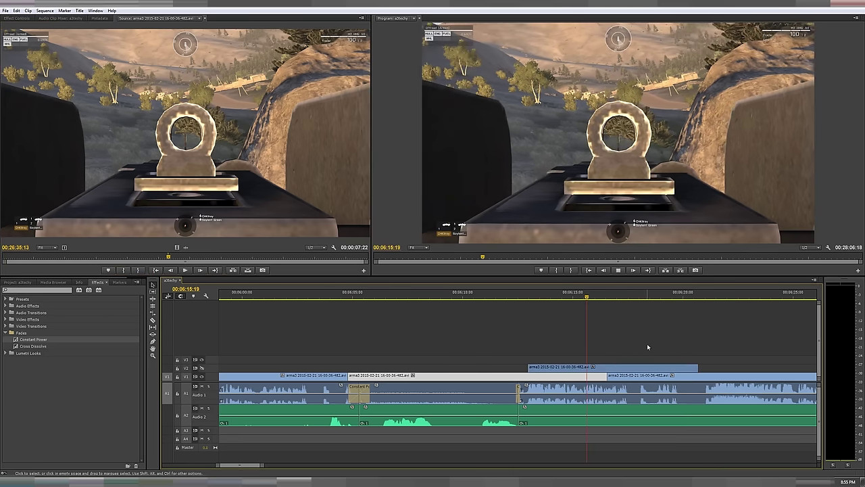
pyautogui.press('space')
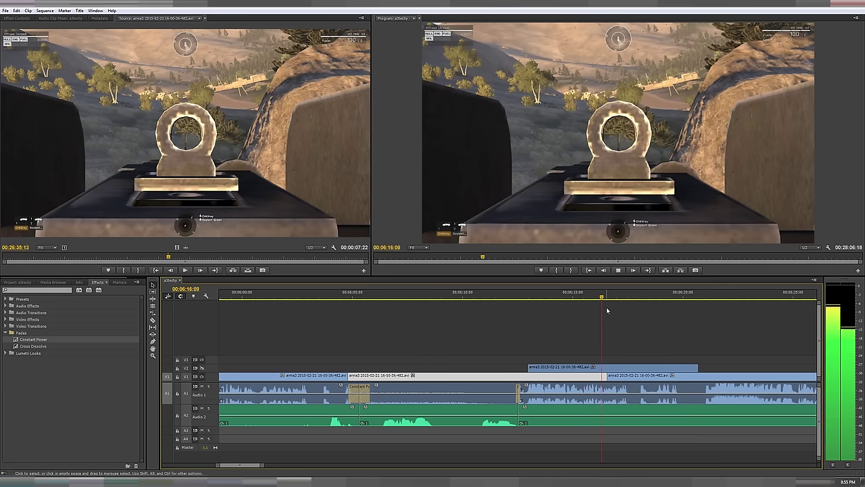
pyautogui.press('space')
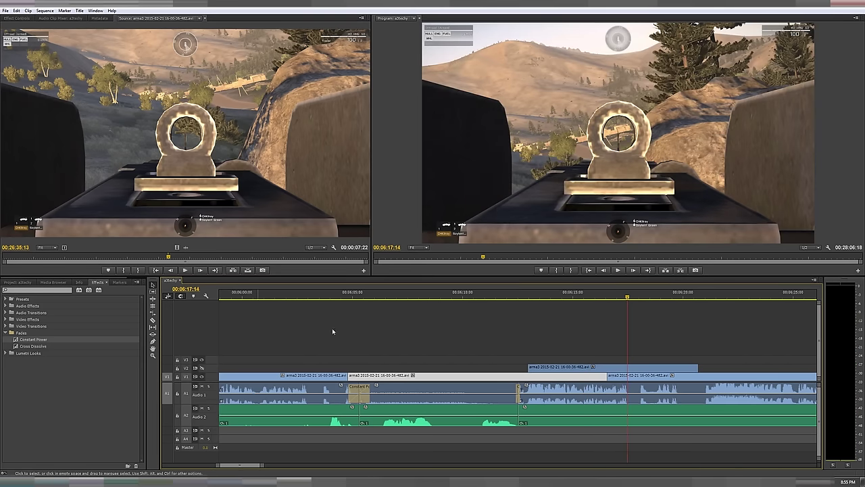
pyautogui.click(203, 368)
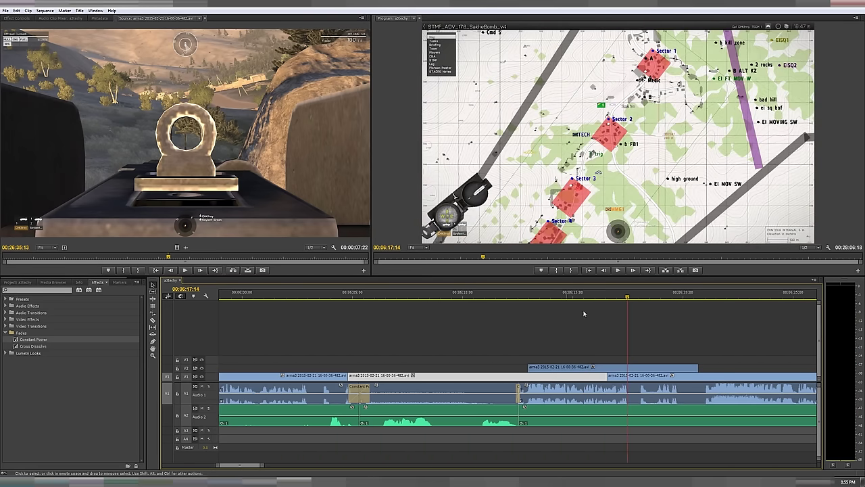
# Play the overlay from just before its start and move the V2 clip to begin at about 00:06:14:17
pyautogui.click(519, 297)
pyautogui.press('space')
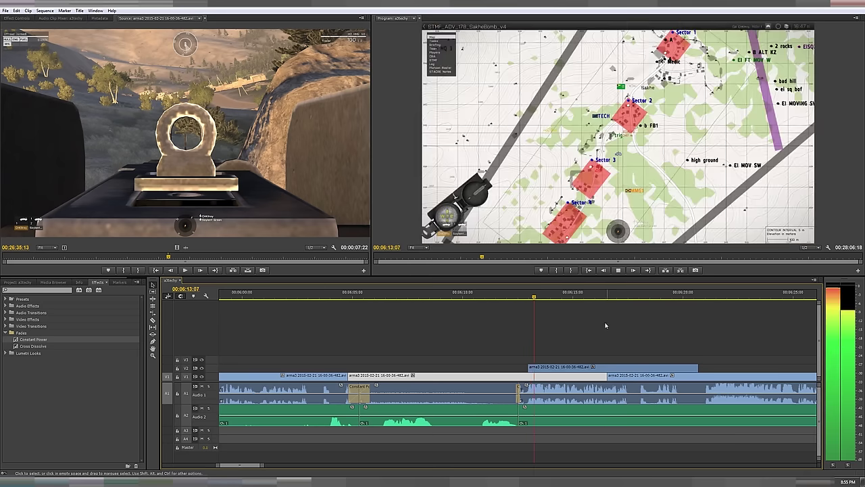
pyautogui.moveTo(571, 370); pyautogui.dragTo(609, 374)
pyautogui.press('Left')
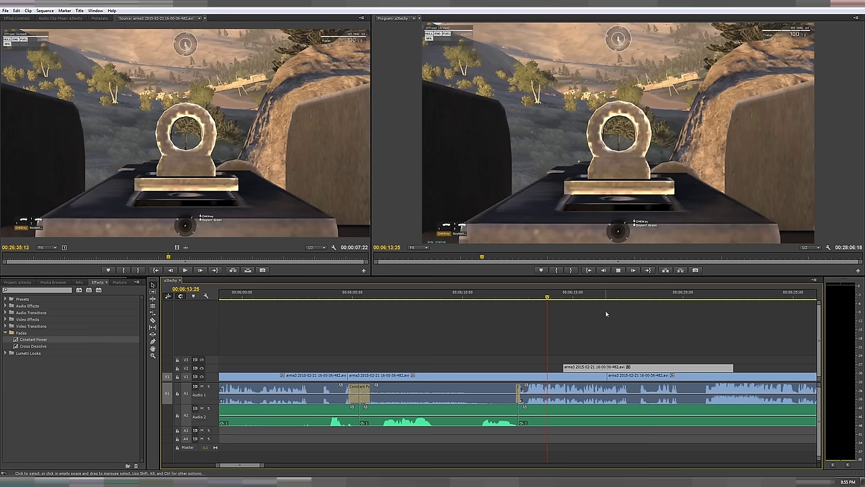
# Play through the V2 overlay and trim its end to 00:06:19:00
pyautogui.press('space')
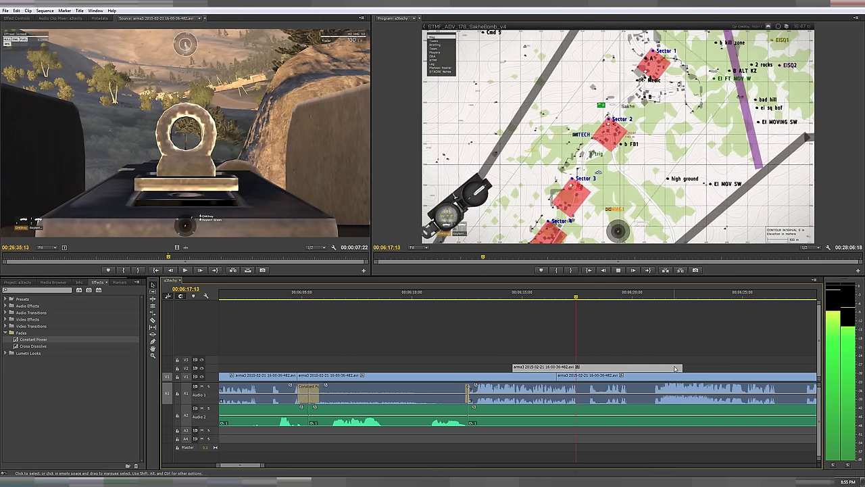
pyautogui.press('space')
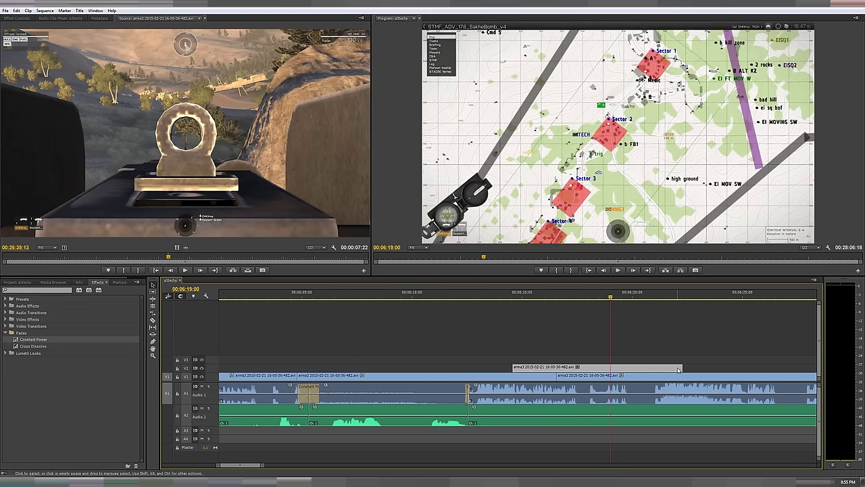
pyautogui.moveTo(680, 367); pyautogui.dragTo(610, 367)
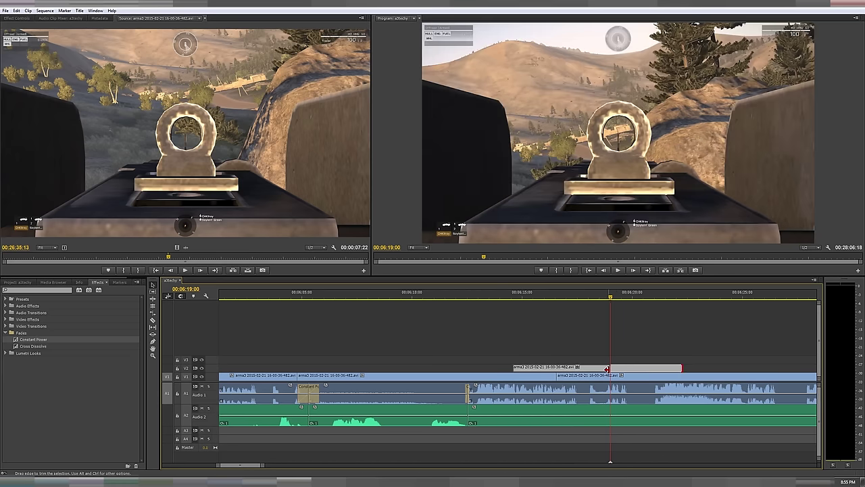
# Fine-tune the trimmed V2 overlay's timing against playback, moving it to start at about 00:06:14:15
pyautogui.click(470, 299)
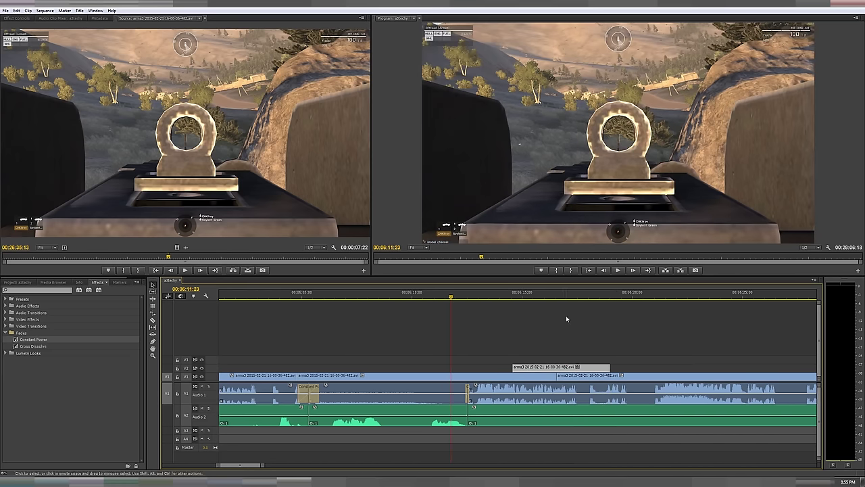
pyautogui.press('space')
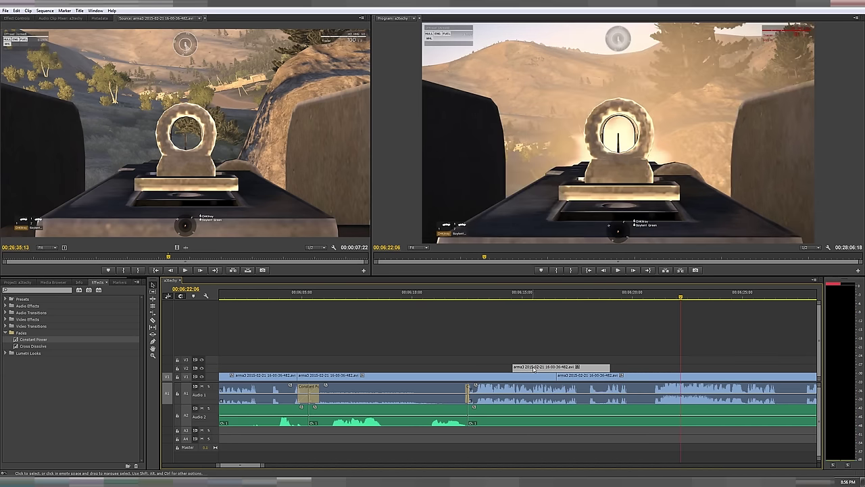
pyautogui.moveTo(534, 367); pyautogui.dragTo(517, 369)
pyautogui.click(487, 295)
pyautogui.press('space')
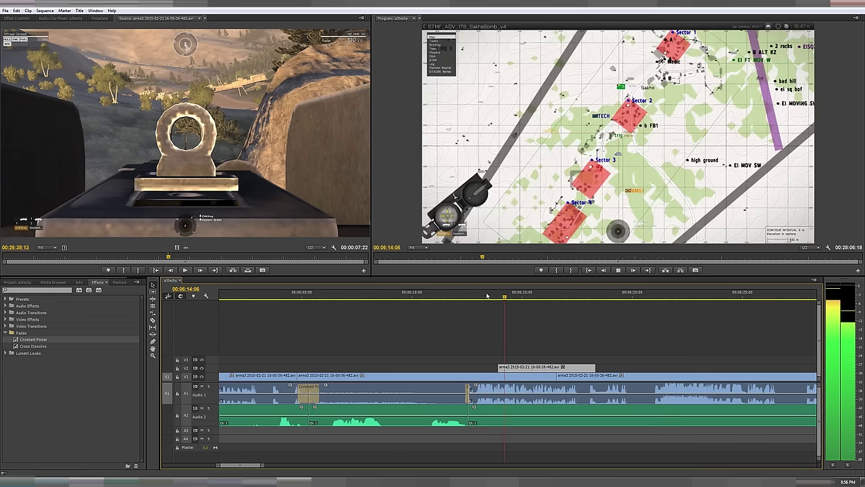
pyautogui.moveTo(529, 370)
pyautogui.mouseDown()
pyautogui.moveTo(551, 371)
pyautogui.moveTo(539, 370)
pyautogui.mouseUp()
pyautogui.click(506, 296)
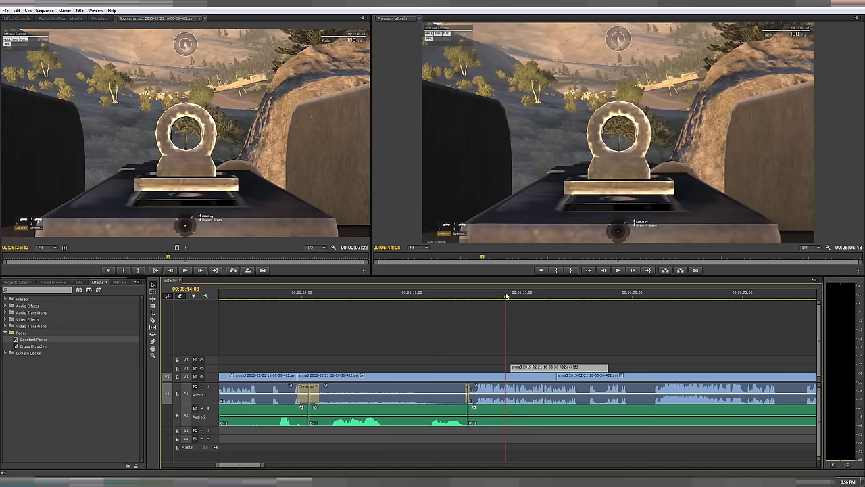
pyautogui.press('space')
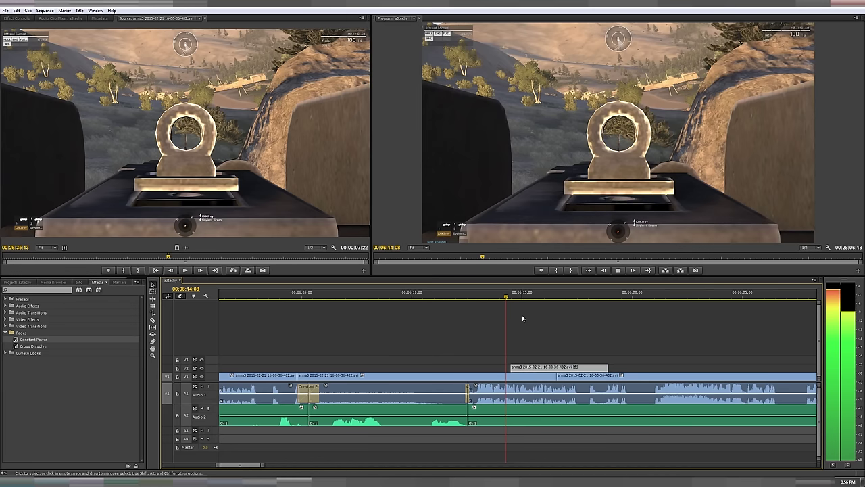
pyautogui.press('space')
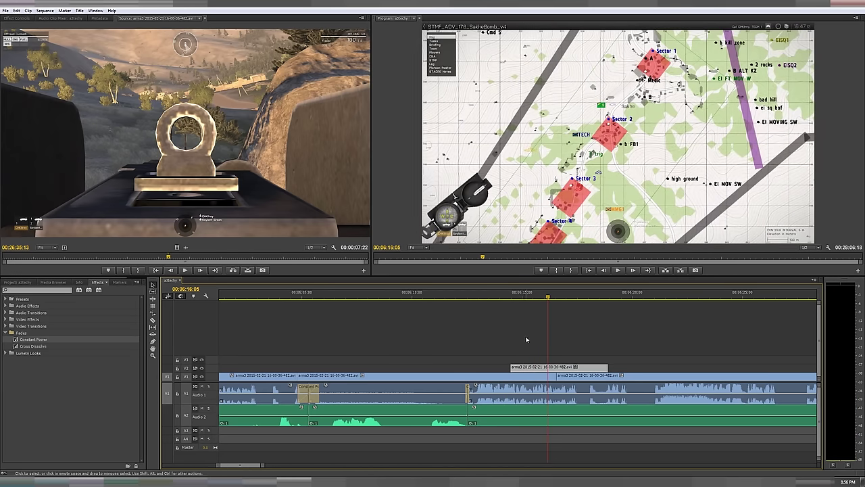
# Move the V2 overlay about one second earlier and play through the section to check its timing
pyautogui.moveTo(523, 367); pyautogui.dragTo(498, 367)
pyautogui.moveTo(593, 293); pyautogui.dragTo(614, 293)
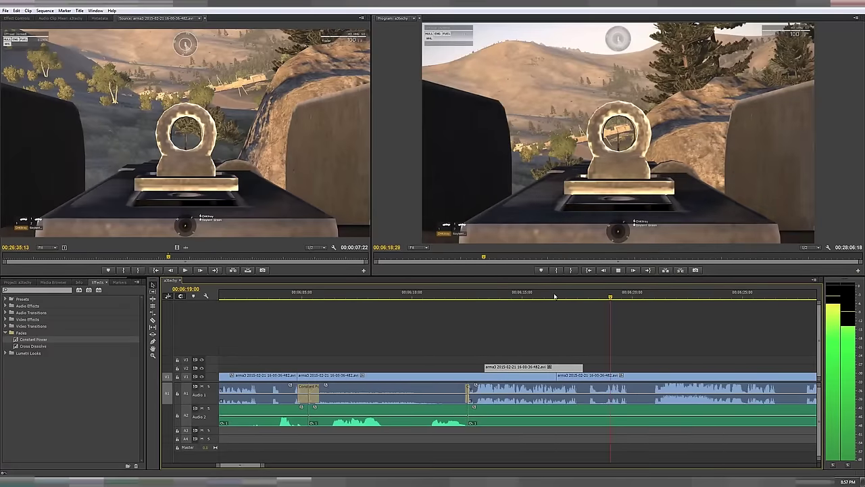
pyautogui.click(463, 295)
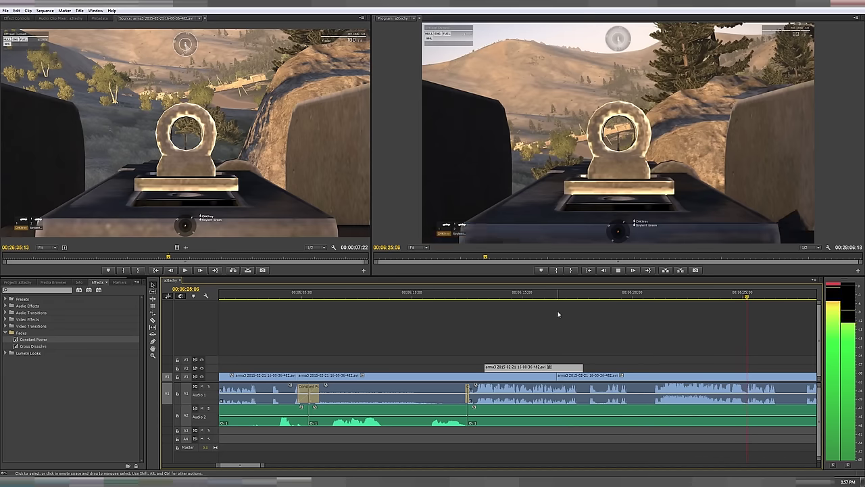
pyautogui.scroll(-3, 663, 334)
pyautogui.press('space')
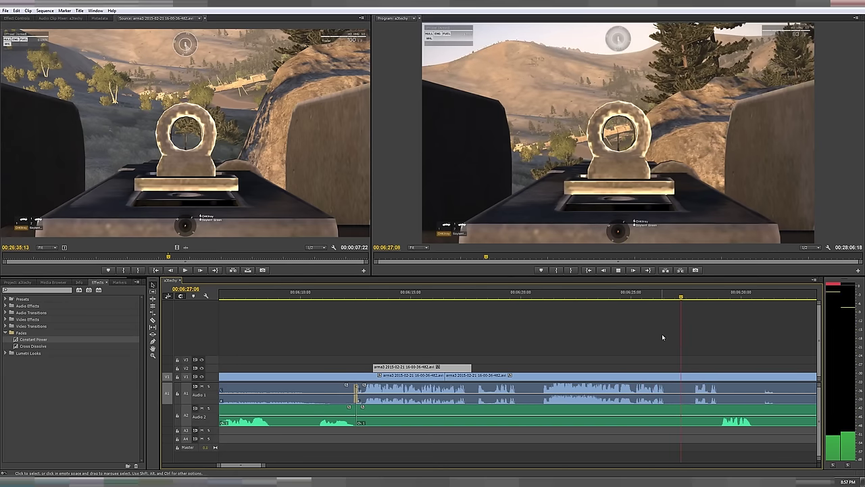
pyautogui.scroll(-6, 662, 333)
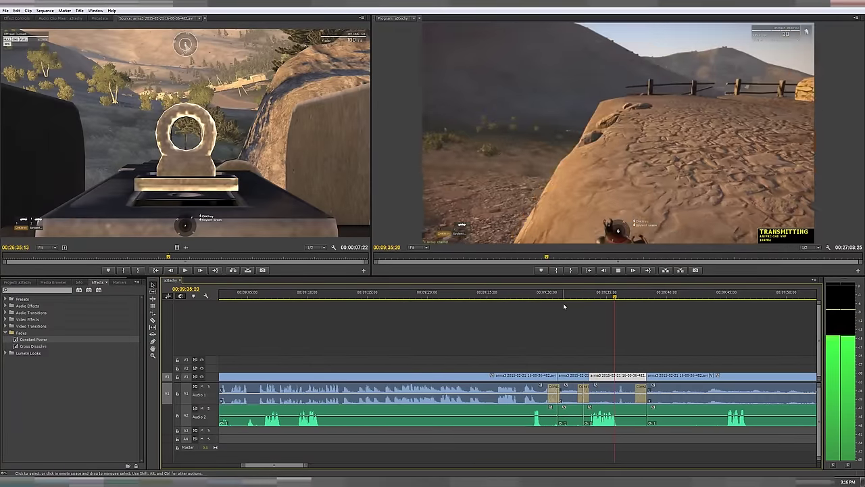
# Play the shortened section between about 00:09:30 and 00:09:36 several times to review its cuts and audio fades
pyautogui.press('space')
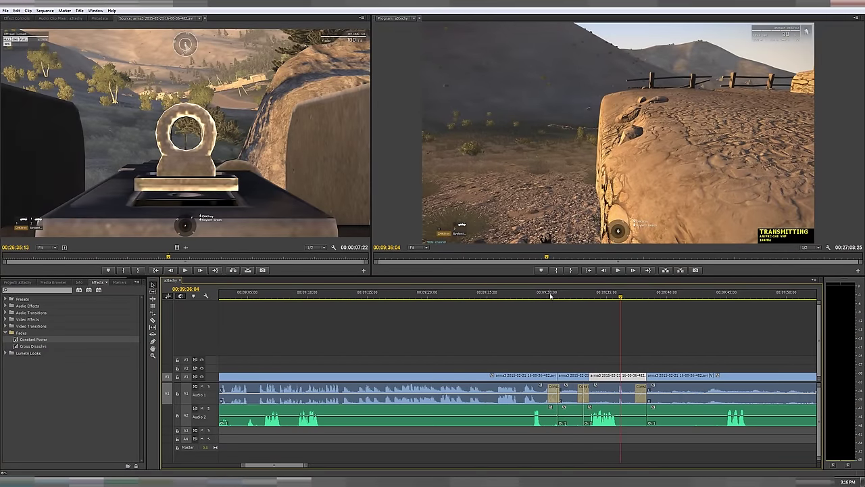
pyautogui.click(545, 295)
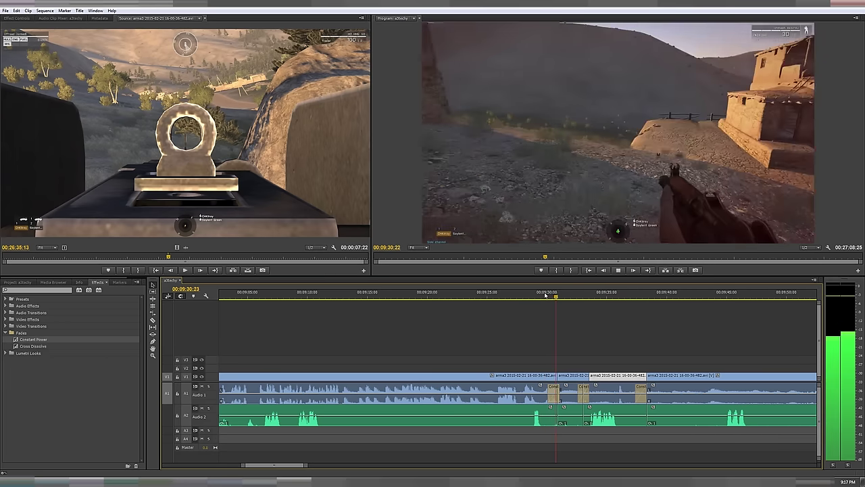
pyautogui.press('space')
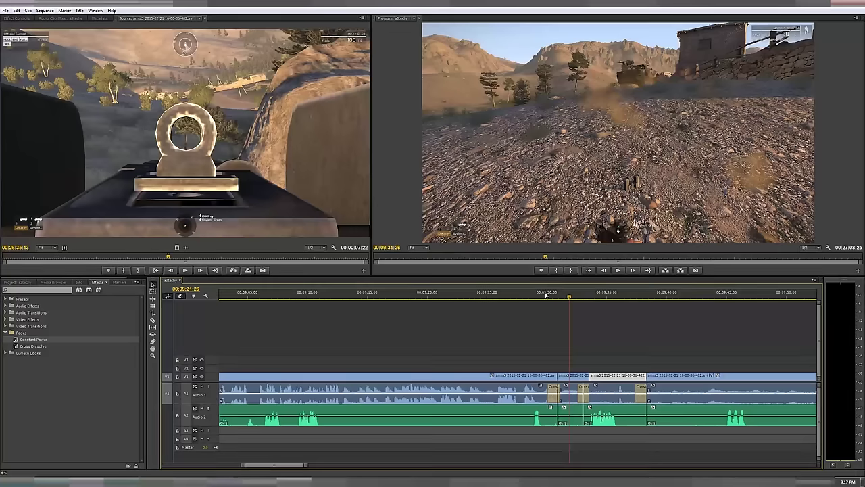
pyautogui.click(579, 298)
pyautogui.moveTo(580, 297); pyautogui.dragTo(586, 296)
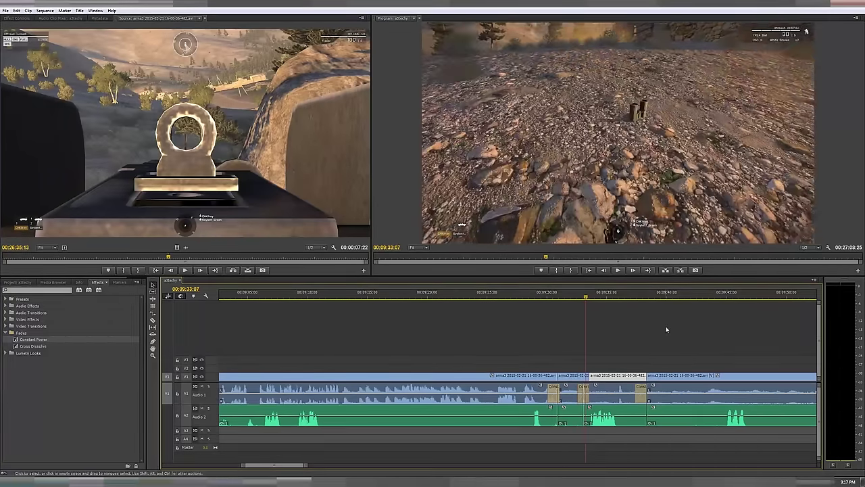
pyautogui.press('space')
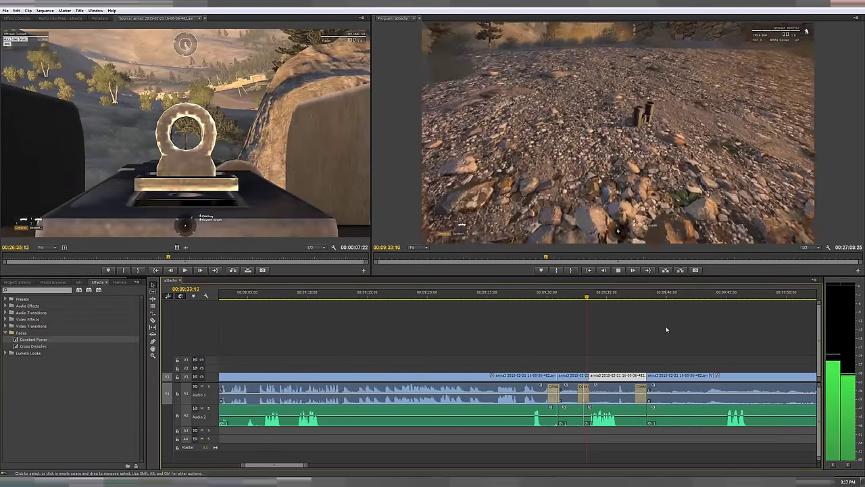
pyautogui.press('space')
pyautogui.click(539, 292)
pyautogui.press('space')
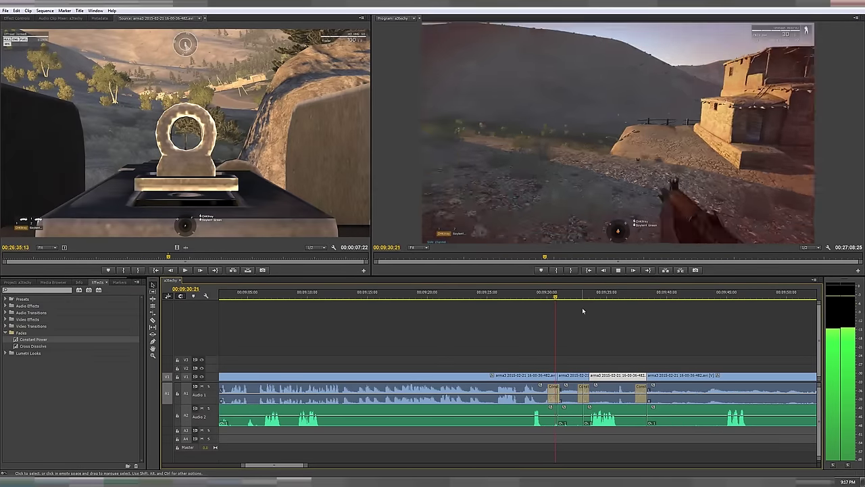
pyautogui.press('space')
pyautogui.press('space')
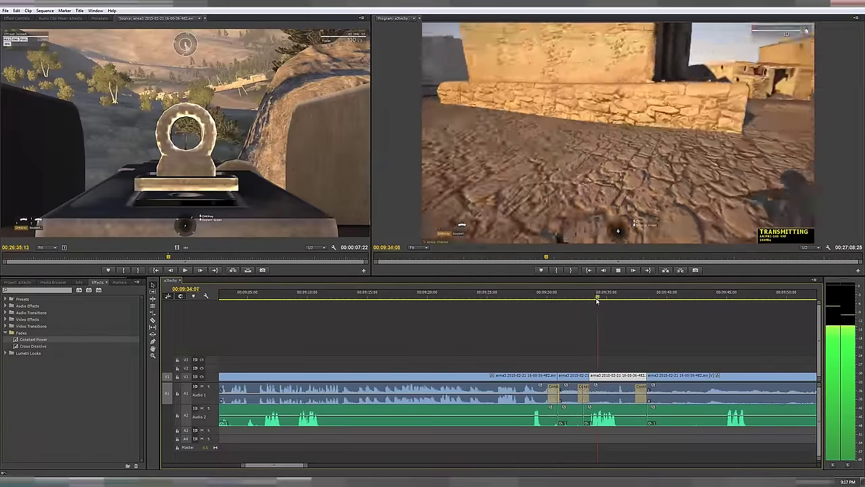
pyautogui.moveTo(541, 293); pyautogui.dragTo(545, 295)
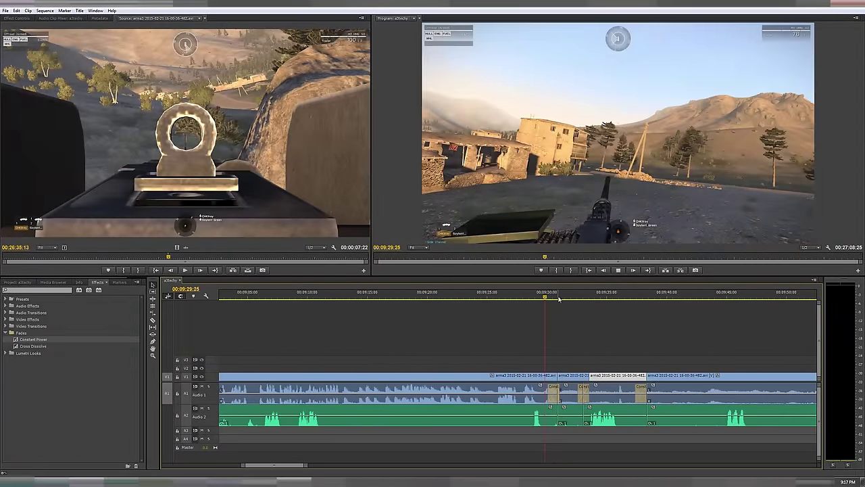
pyautogui.press('space')
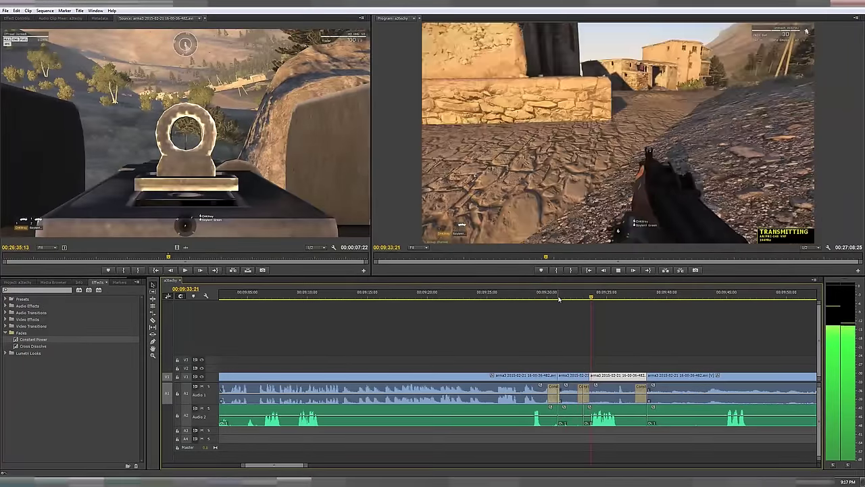
pyautogui.press('space')
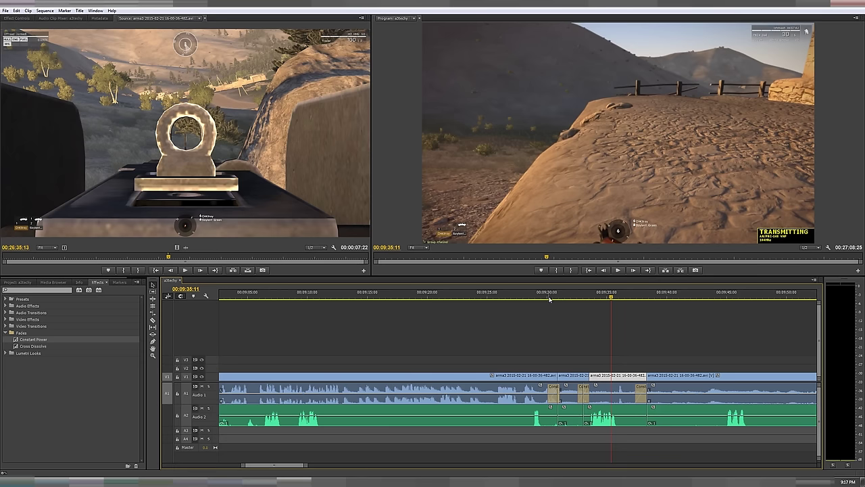
# Scrub across the individual cuts from 00:09:30:24 to 00:09:33:22 to examine each change of shot
pyautogui.moveTo(550, 298); pyautogui.dragTo(558, 298)
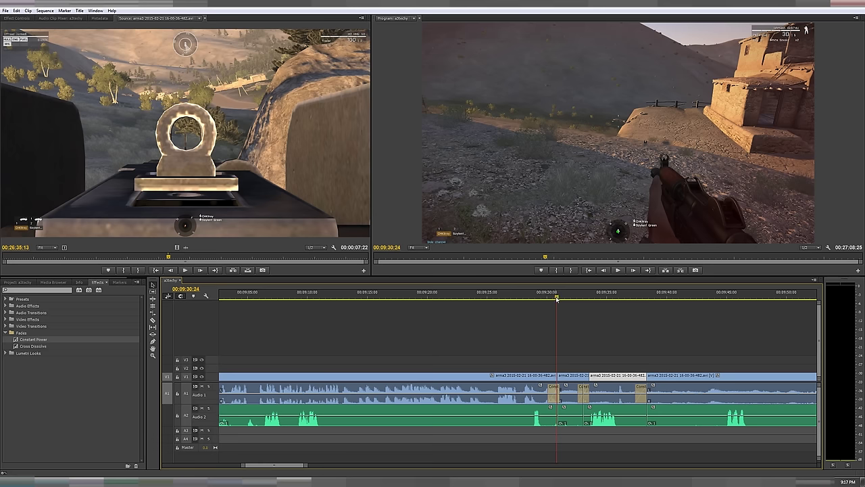
pyautogui.moveTo(557, 297); pyautogui.dragTo(561, 299)
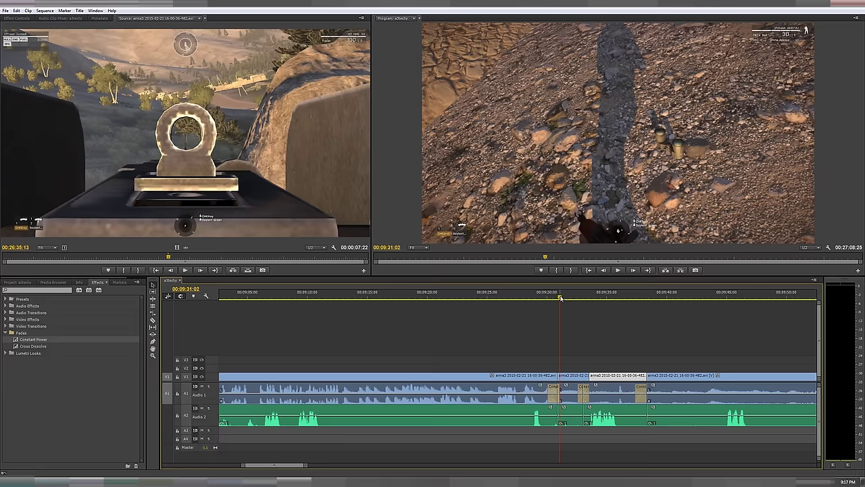
pyautogui.moveTo(560, 297); pyautogui.dragTo(584, 298)
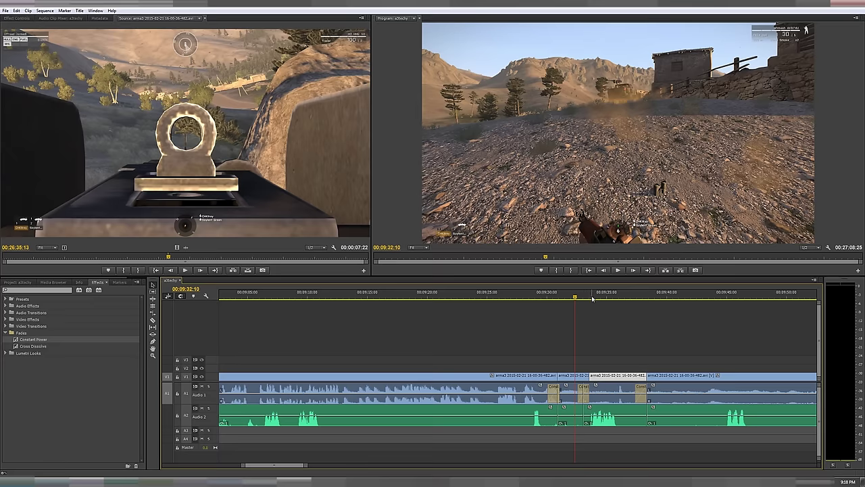
pyautogui.click(592, 297)
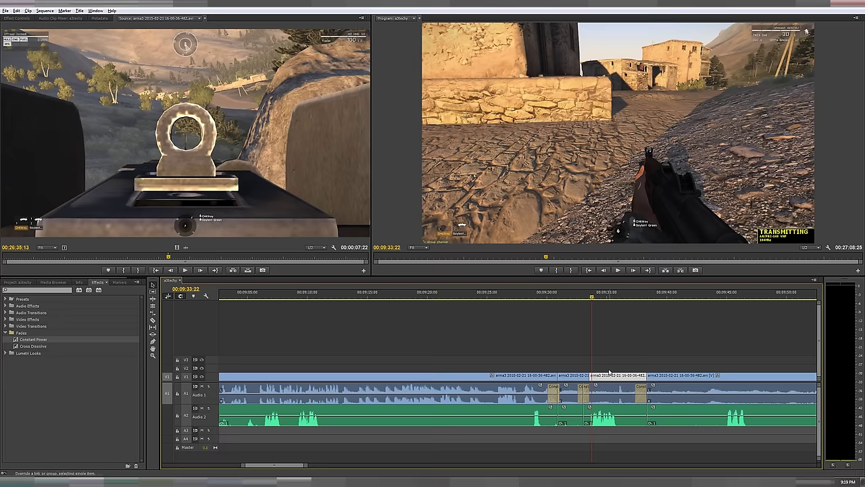
# View the whole sequence and scrub along it to 00:17:49:22 to survey the edited and unedited parts
pyautogui.scroll(-10, 597, 353)
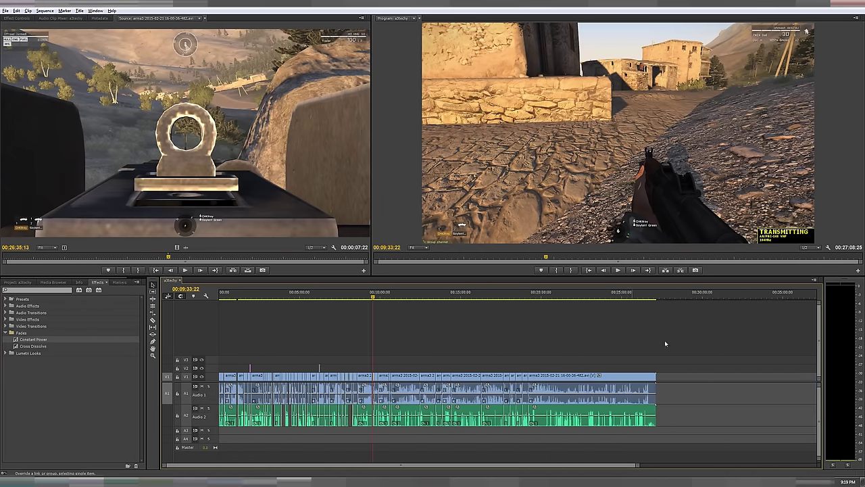
pyautogui.press('alt')
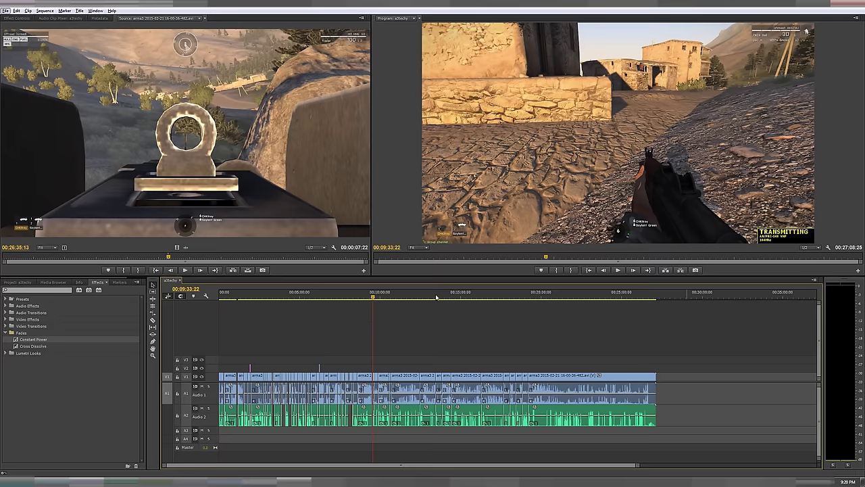
pyautogui.click(304, 295)
pyautogui.moveTo(304, 296); pyautogui.dragTo(506, 296)
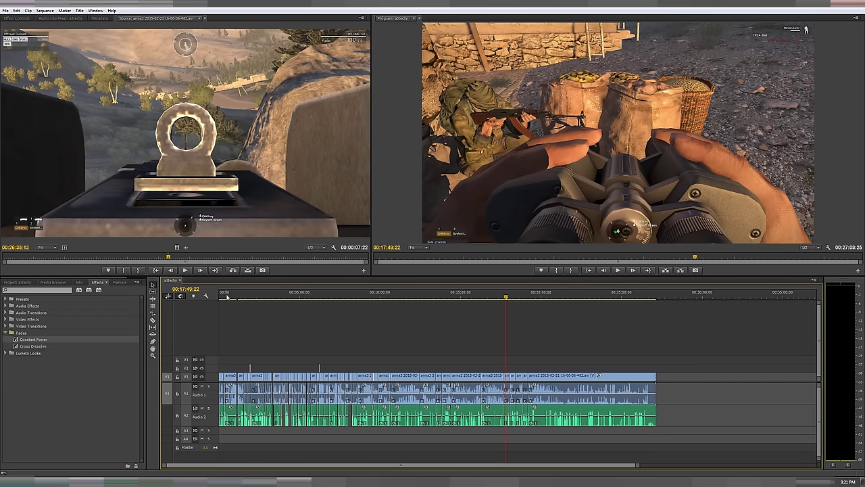
pyautogui.moveTo(226, 298); pyautogui.dragTo(238, 299)
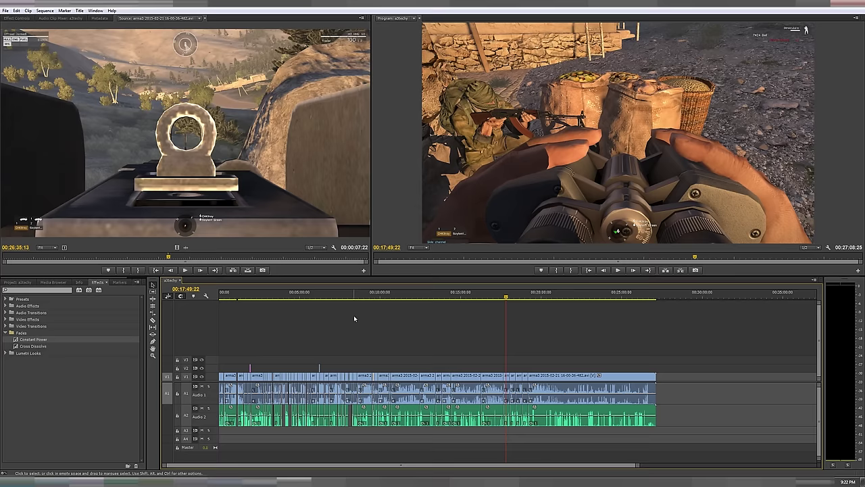
# Revisit the V2 overlay around 00:06:14:07 and examine how it and the neighbouring V1, A1 and A2 clips are arranged
pyautogui.scroll(5, 353, 371)
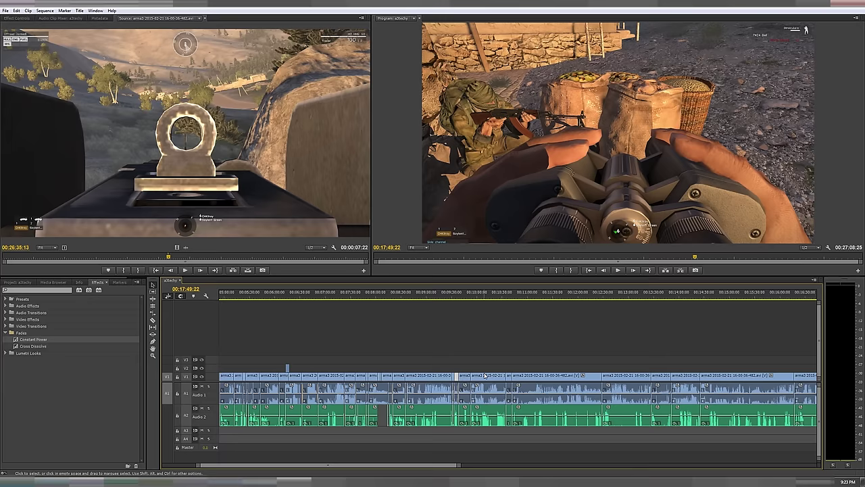
pyautogui.click(375, 298)
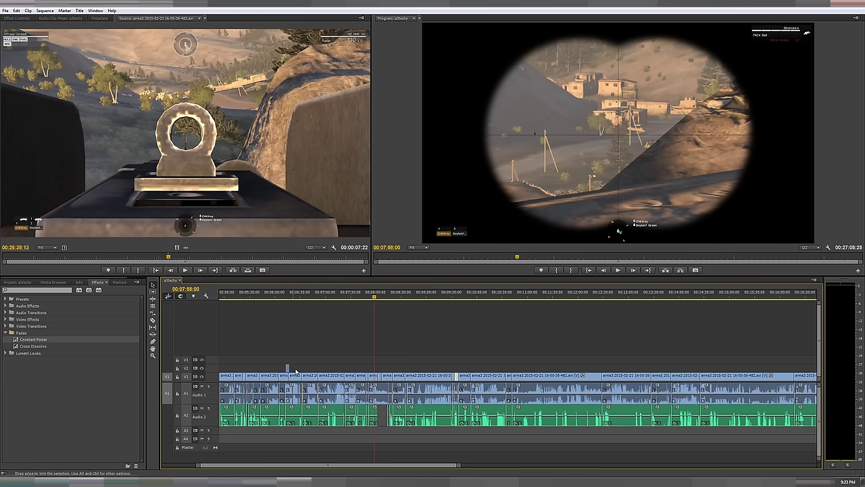
pyautogui.scroll(8, 296, 371)
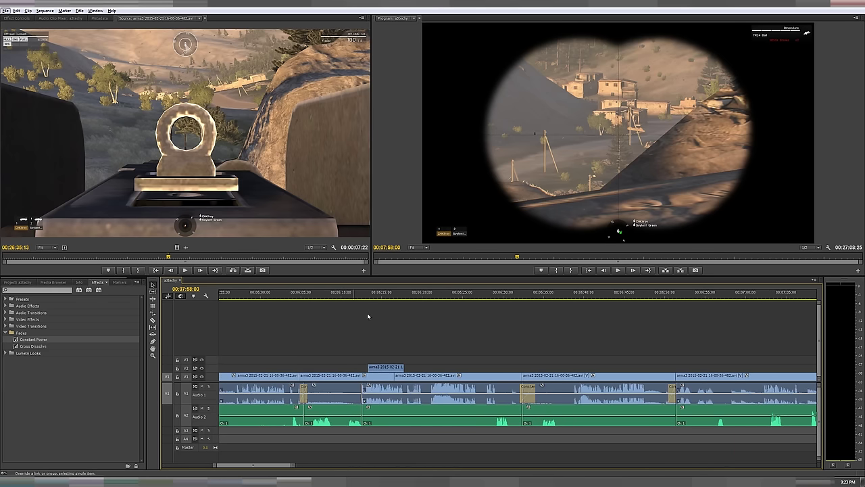
pyautogui.click(354, 296)
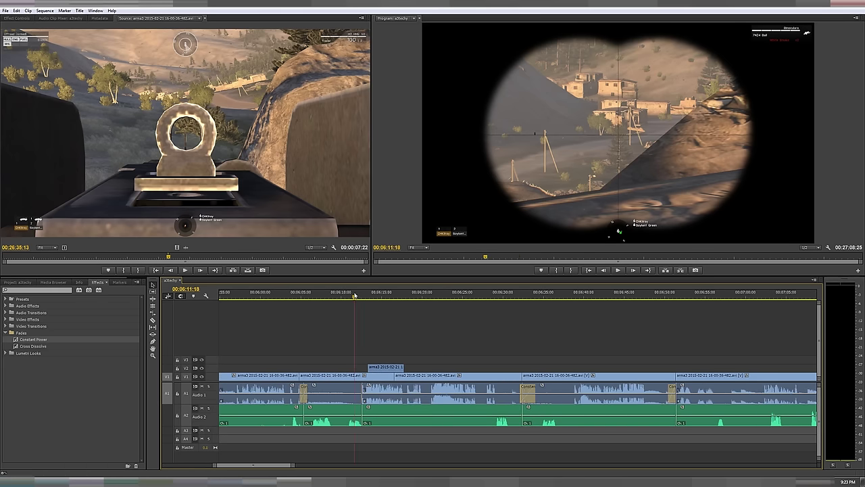
pyautogui.moveTo(355, 295); pyautogui.dragTo(363, 296)
pyautogui.press('space')
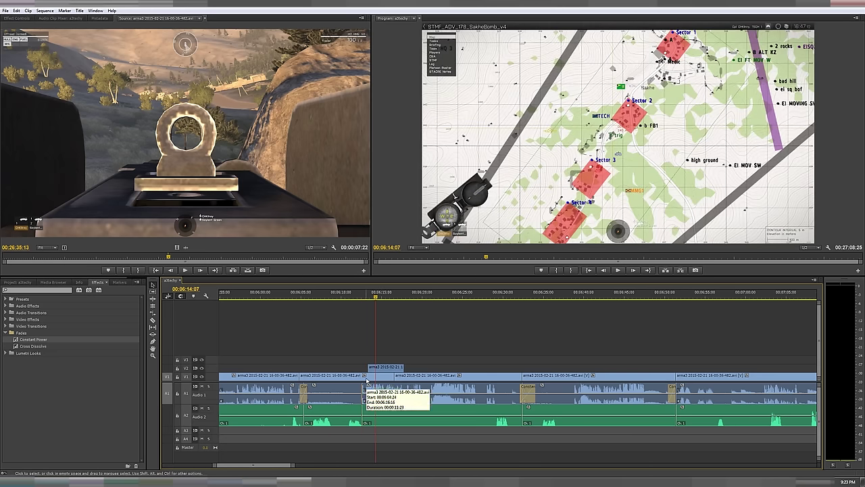
pyautogui.moveTo(324, 352); pyautogui.dragTo(510, 434)
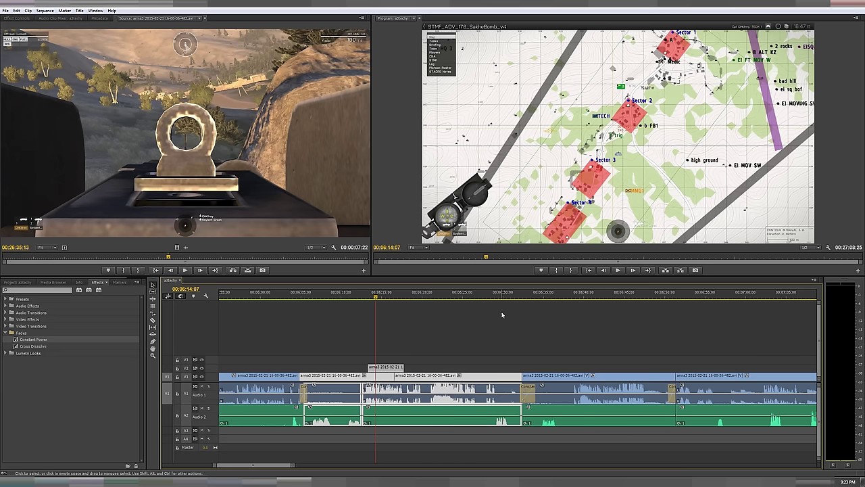
pyautogui.scroll(-5, 534, 365)
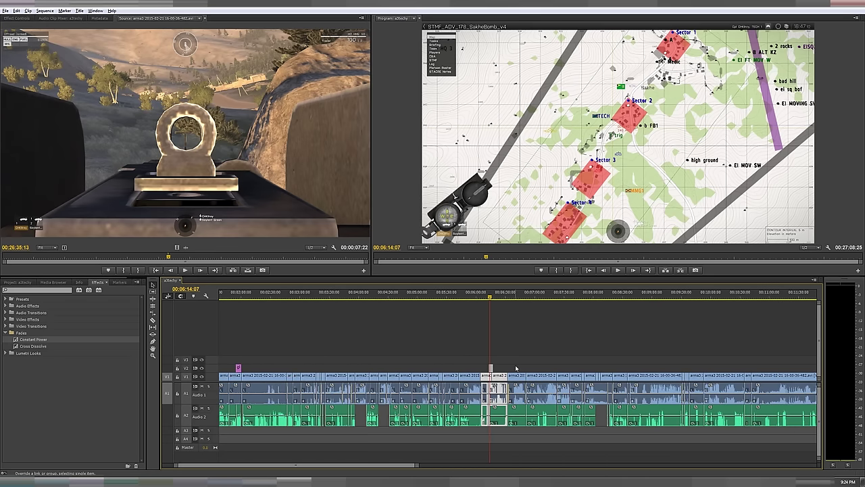
pyautogui.click(516, 368)
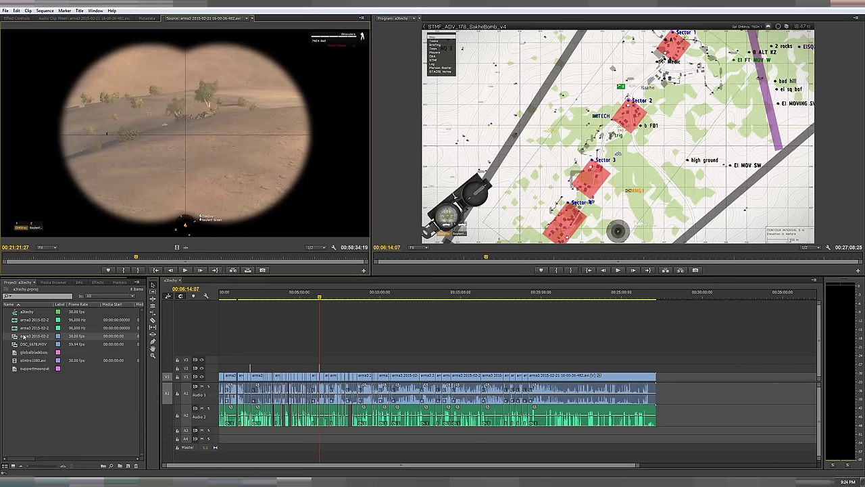
# Place the full original Arma 3 recording after the edited footage on V1 and A1 and scrub through it for comparison
pyautogui.moveTo(186, 135); pyautogui.dragTo(702, 355)
pyautogui.scroll(-3, 702, 355)
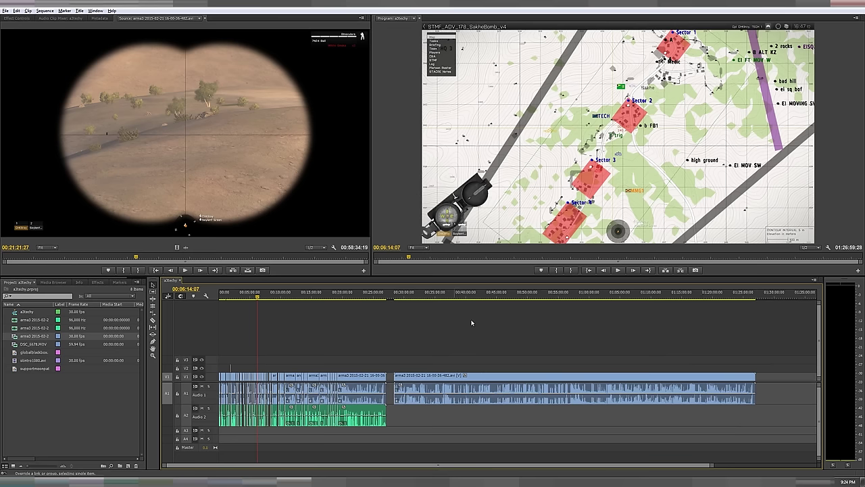
pyautogui.click(634, 294)
pyautogui.moveTo(683, 297); pyautogui.dragTo(731, 298)
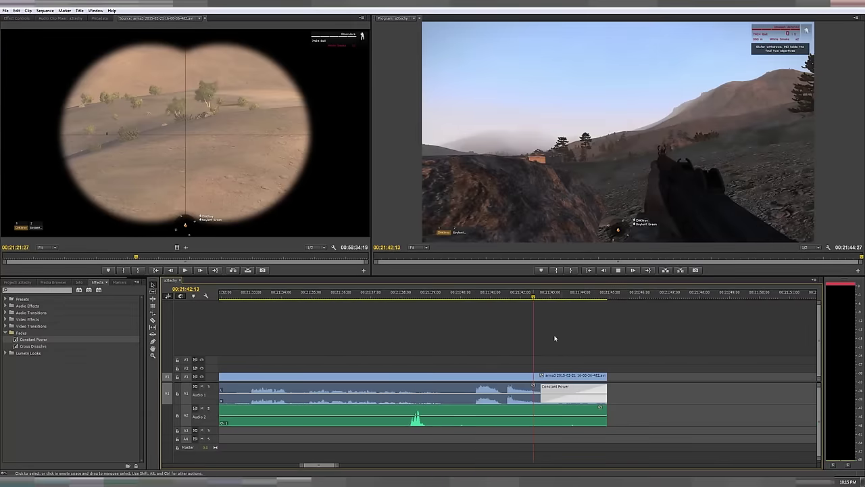
# Play the closing Constant Power fade to the end of the sequence and view the entire finished timeline
pyautogui.press('space')
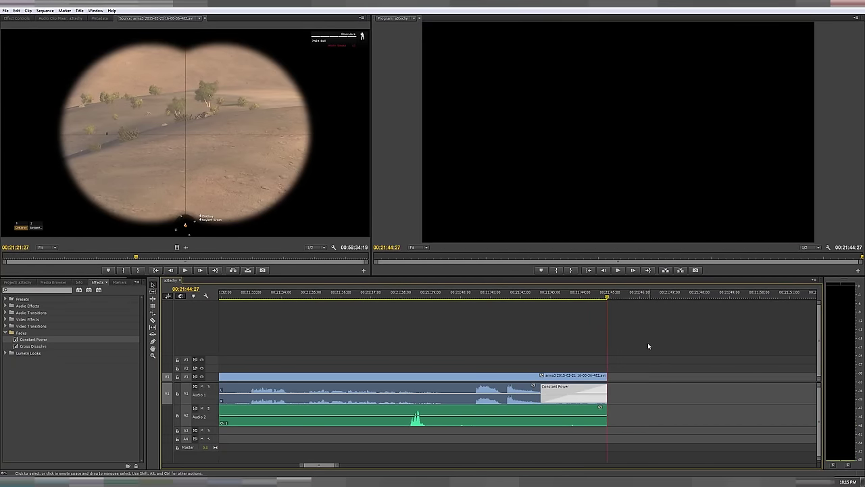
pyautogui.press('-')
pyautogui.press('-')
pyautogui.press('-')
pyautogui.press('-')
pyautogui.press('-')
pyautogui.press('-')
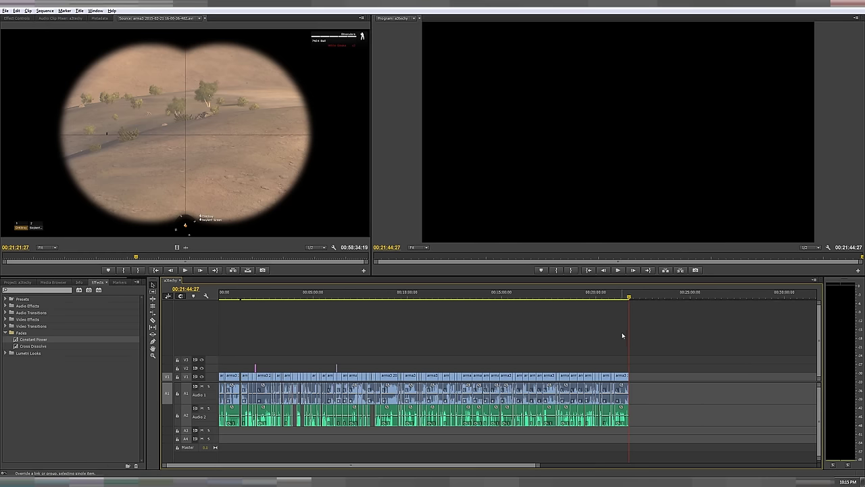
# Go back to 00:01:06:20 and examine the opening clips in relation to the whole sequence
pyautogui.click(237, 295)
pyautogui.press('\\')
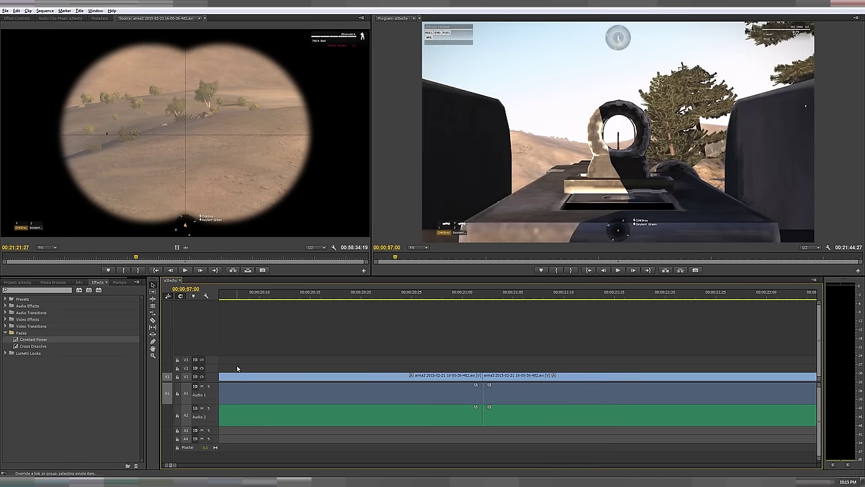
pyautogui.press('-')
pyautogui.press('-')
pyautogui.press('-')
pyautogui.press('-')
pyautogui.press('-')
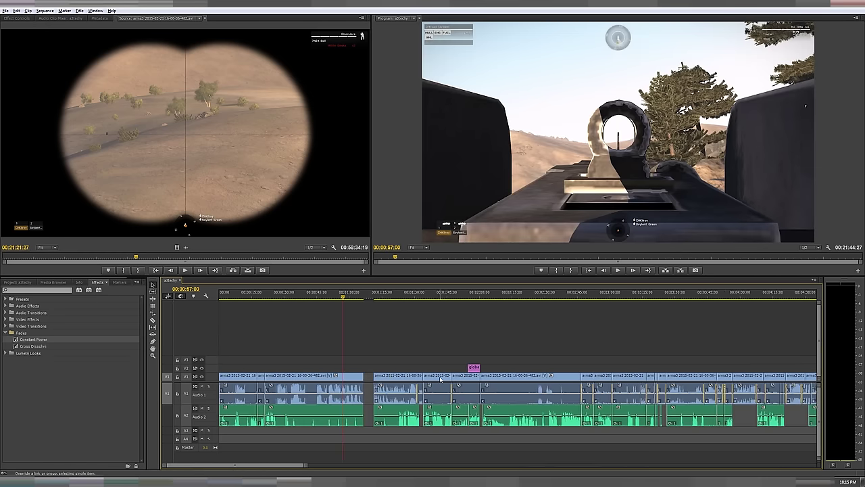
pyautogui.press('-')
pyautogui.press('-')
pyautogui.press('-')
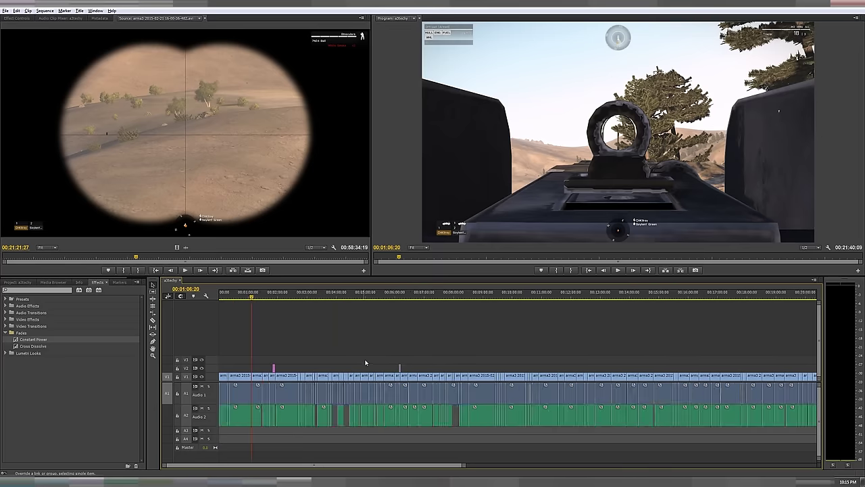
pyautogui.press('-')
pyautogui.press('alt')
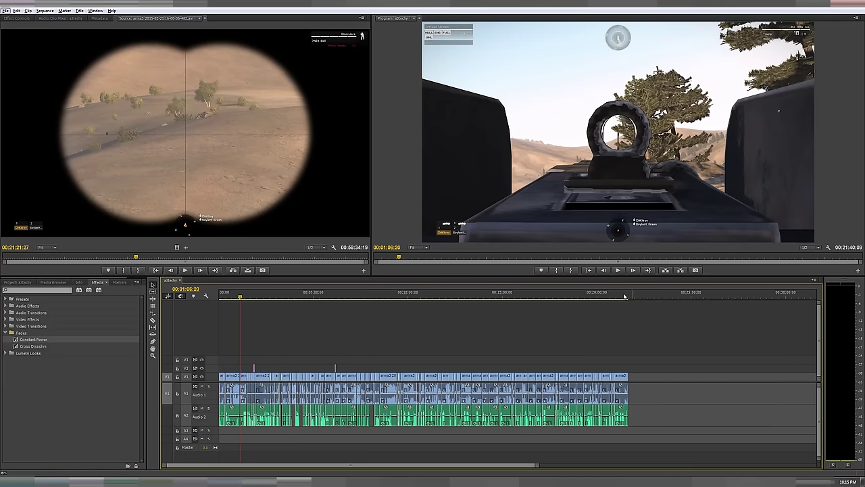
# Review the ending around 00:21:36:06 and 00:21:40:08, including the closing Constant Power fade on A1
pyautogui.click(625, 295)
pyautogui.press('=')
pyautogui.press('=')
pyautogui.press('=')
pyautogui.press('=')
pyautogui.press('=')
pyautogui.press('=')
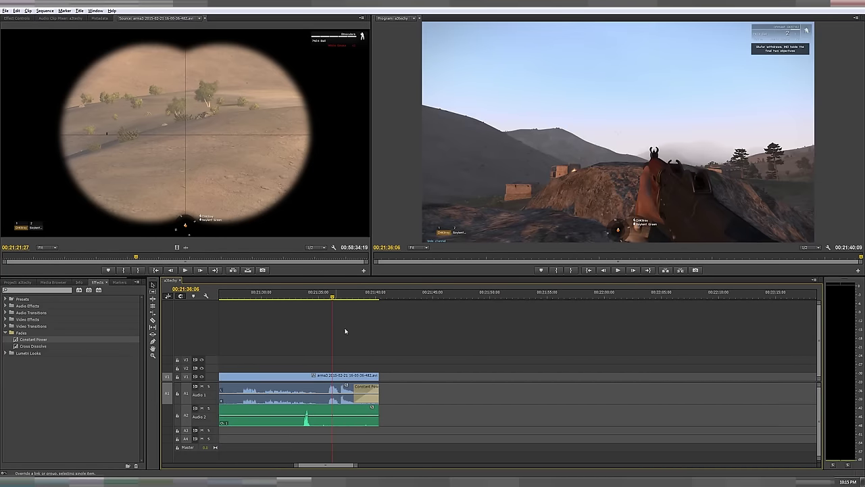
pyautogui.press('-')
pyautogui.press('-')
pyautogui.click(455, 293)
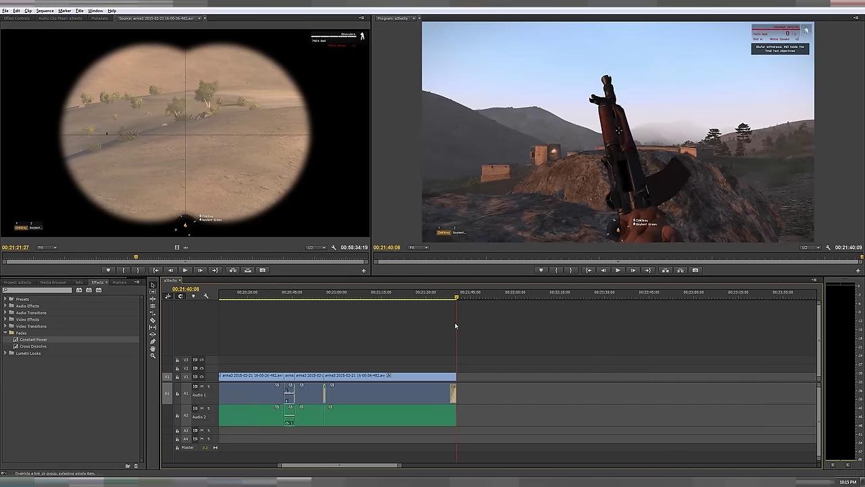
pyautogui.press('-')
pyautogui.press('-')
pyautogui.press('-')
pyautogui.press('-')
pyautogui.press('alt')
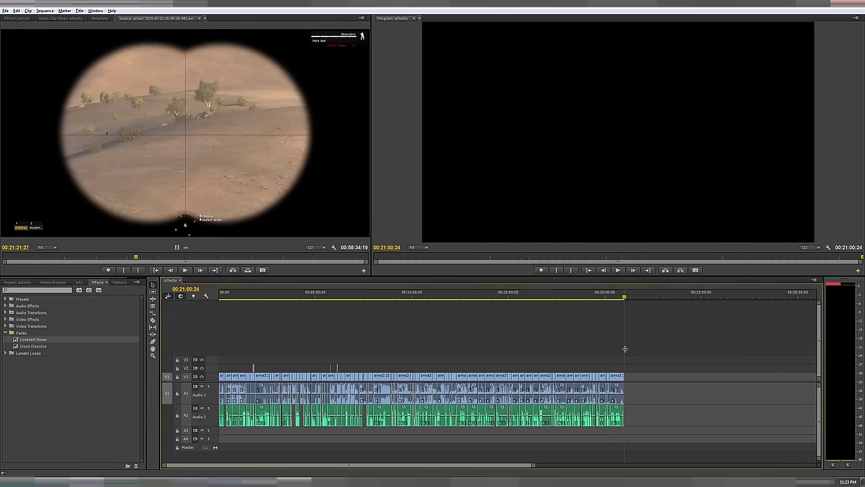
# Inspect the closing clip at 00:20:57:10, preview that frame full screen, and check the moment at 00:20:54:24
pyautogui.keyDown('alt'); pyautogui.scroll(5, 627, 349); pyautogui.keyUp('alt')
pyautogui.keyDown('alt'); pyautogui.scroll(2, 600, 326); pyautogui.keyUp('alt')
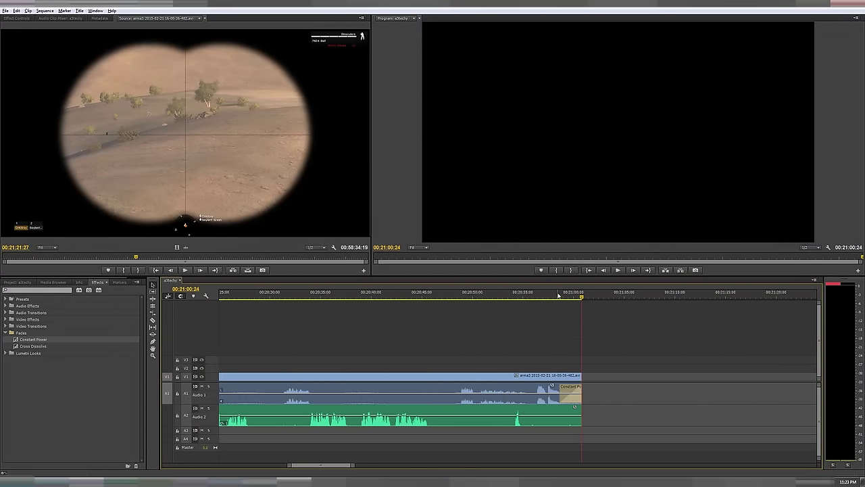
pyautogui.click(544, 297)
pyautogui.moveTo(544, 297); pyautogui.dragTo(547, 297)
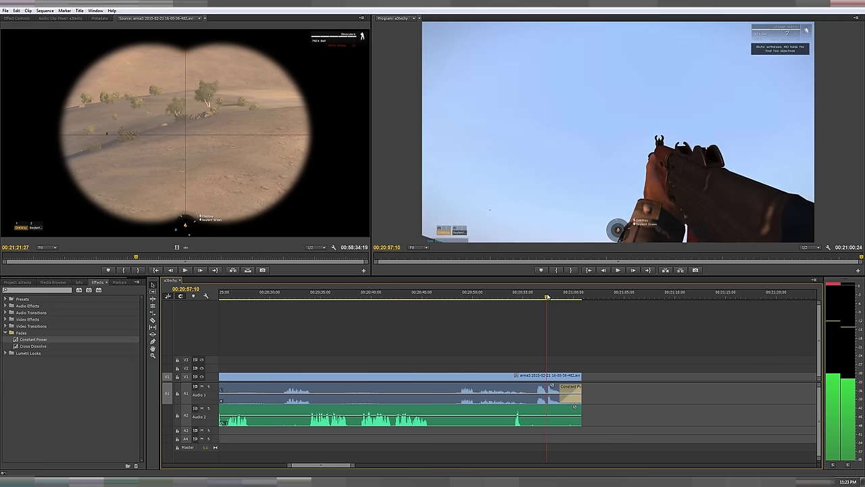
pyautogui.keyDown('alt'); pyautogui.scroll(1, 549, 325); pyautogui.keyUp('alt')
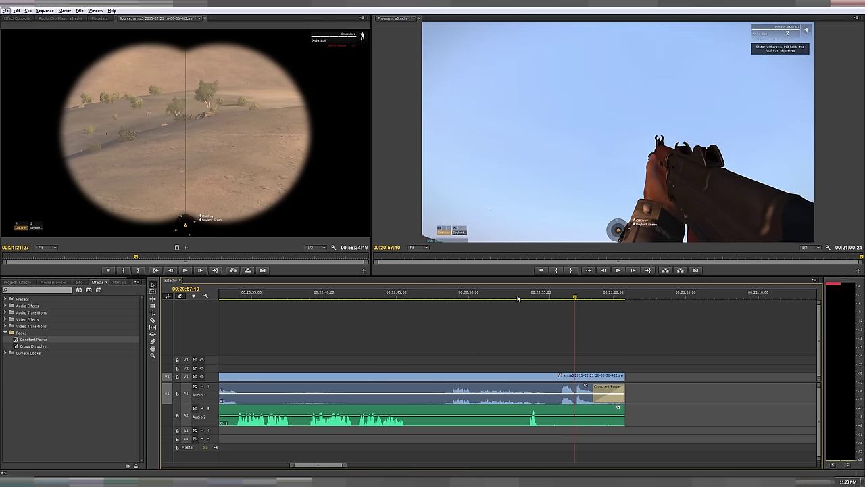
pyautogui.hotkey('ctrl', '`')
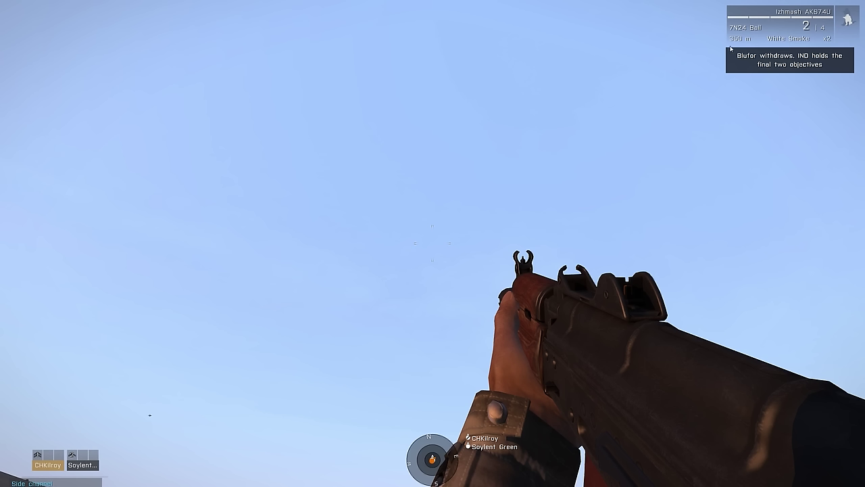
pyautogui.hotkey('ctrl', '`')
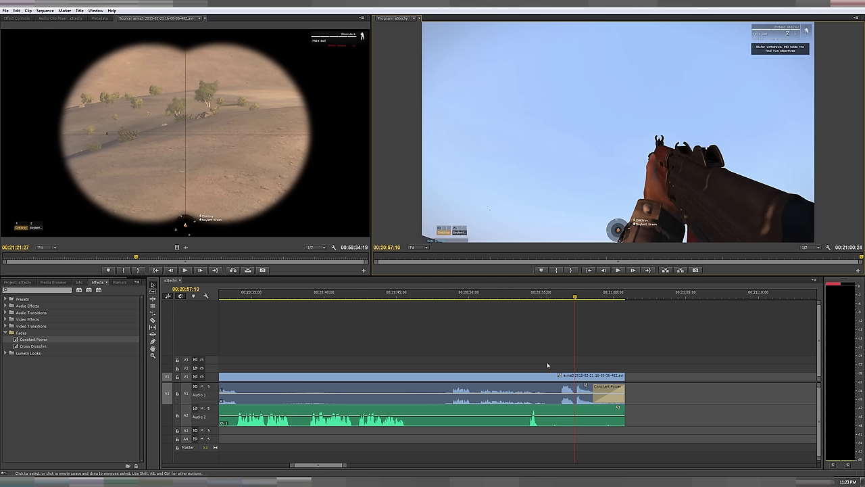
pyautogui.click(539, 294)
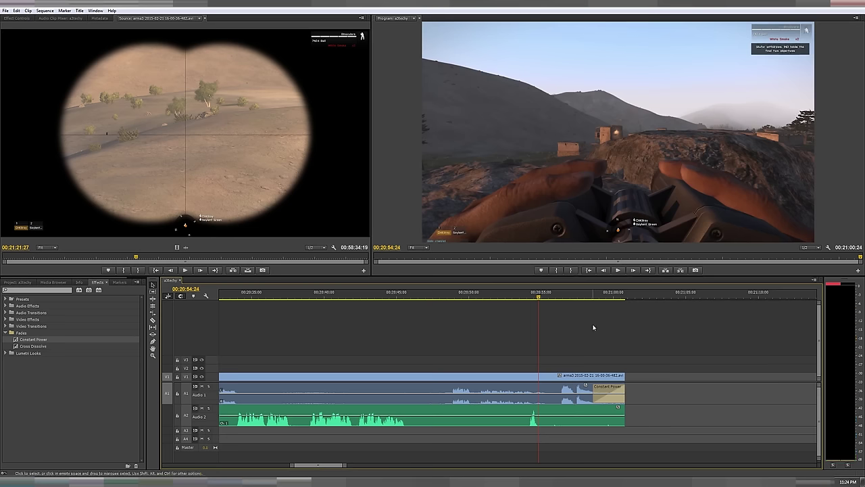
pyautogui.keyDown('alt'); pyautogui.scroll(-5, 588, 325); pyautogui.keyUp('alt')
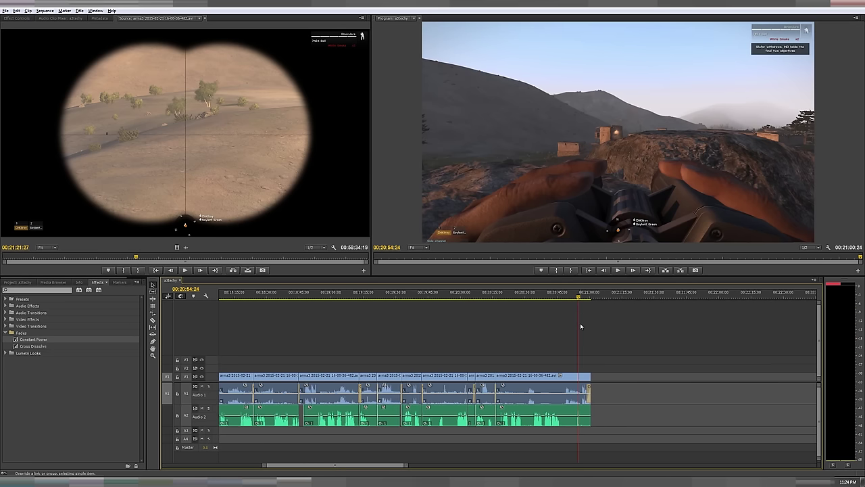
pyautogui.keyDown('alt'); pyautogui.scroll(-4, 580, 331); pyautogui.keyUp('alt')
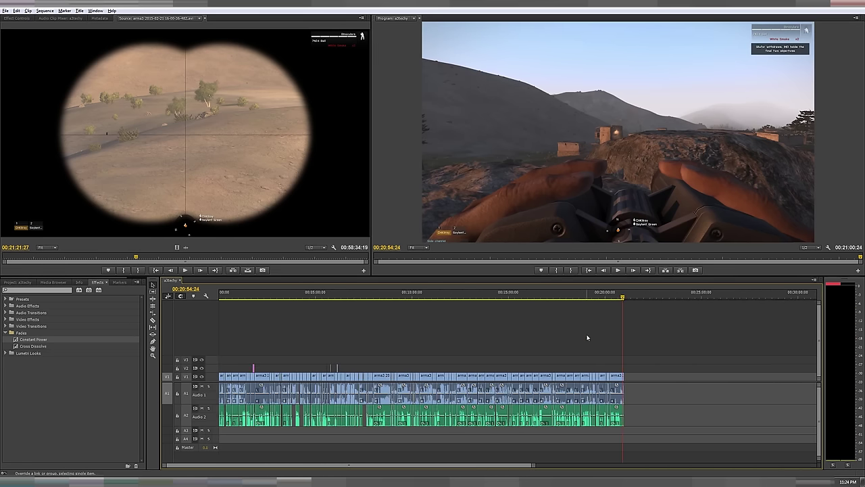
# Move the playhead past the last clip to 00:21:11:17 and look over the full sequence
pyautogui.keyDown('alt'); pyautogui.scroll(8, 632, 334); pyautogui.keyUp('alt')
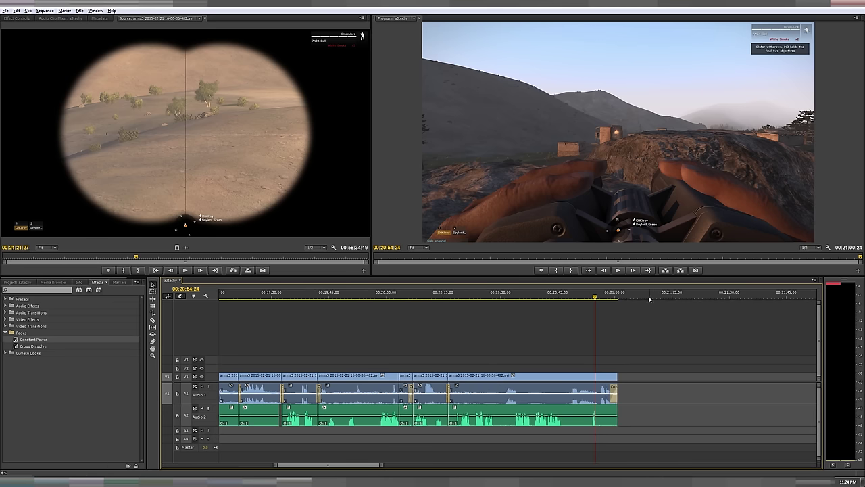
pyautogui.moveTo(644, 295); pyautogui.dragTo(660, 295)
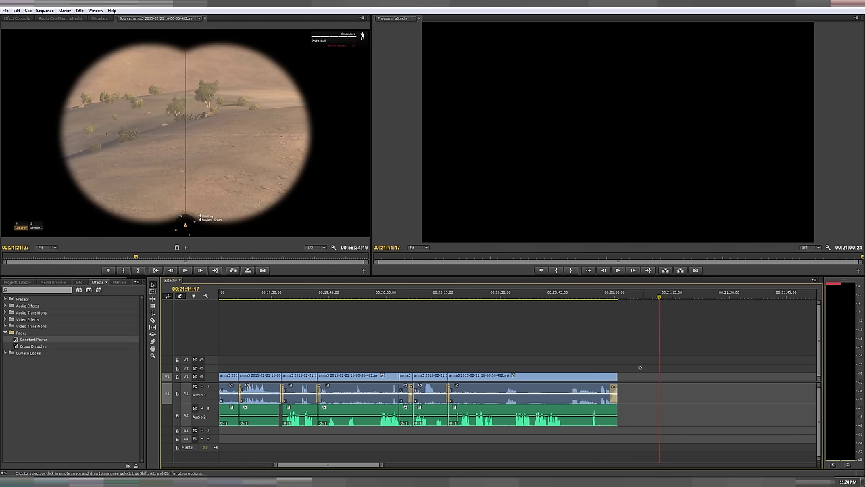
pyautogui.moveTo(637, 357); pyautogui.dragTo(707, 407)
pyautogui.press('\\')
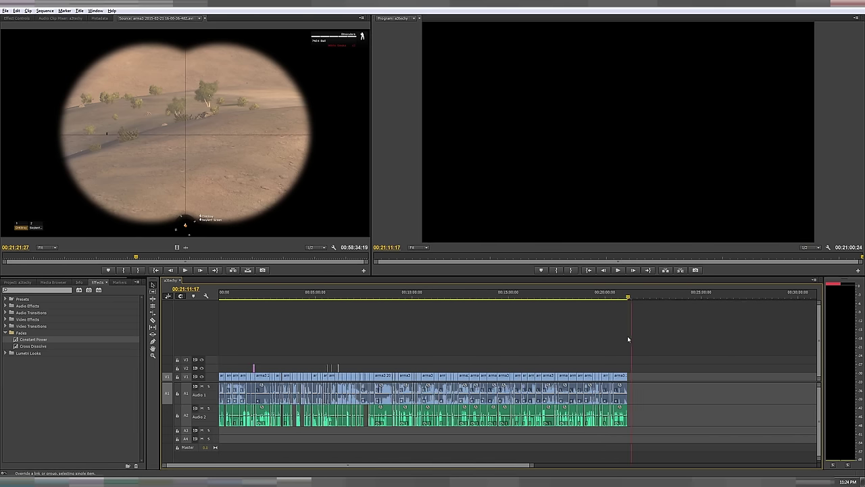
# Return to 00:00:15:23 and examine the cuts, audio fades and gaps on V1, A1 and A2 in the opening minutes
pyautogui.click(224, 295)
pyautogui.moveTo(214, 358); pyautogui.dragTo(209, 357)
pyautogui.press('=')
pyautogui.press('=')
pyautogui.press('=')
pyautogui.press('=')
pyautogui.moveTo(295, 466); pyautogui.dragTo(278, 467)
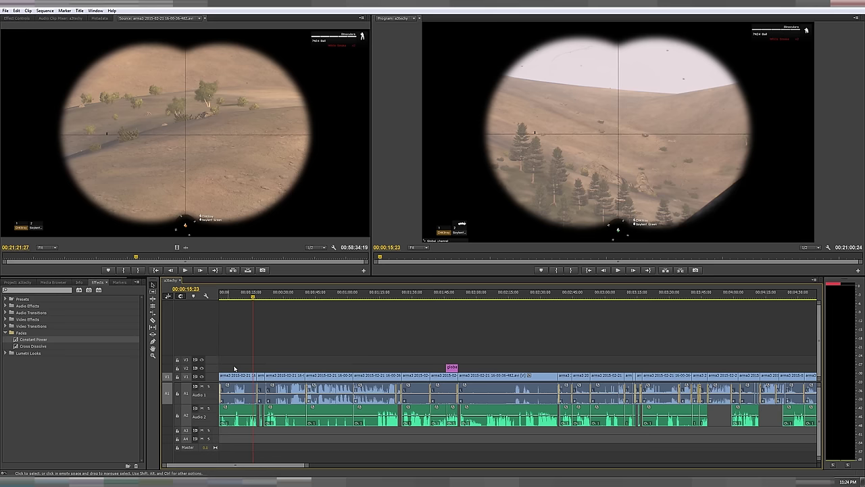
pyautogui.press('-')
pyautogui.press('-')
pyautogui.press('-')
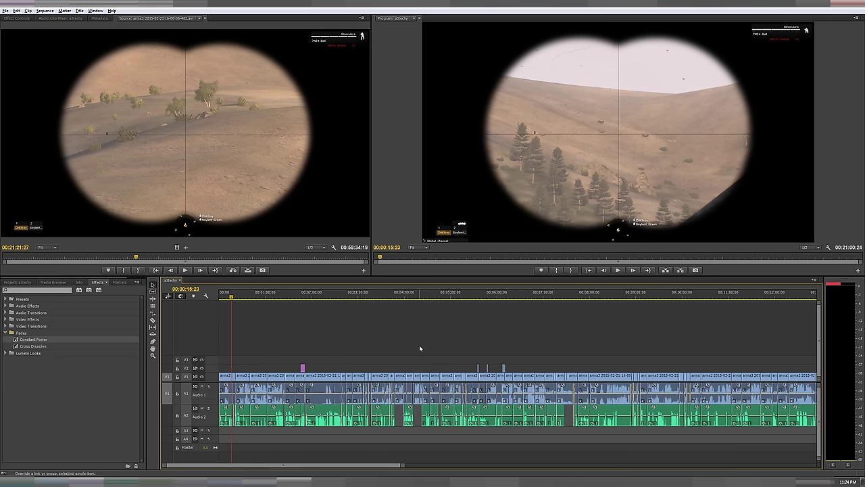
pyautogui.press('=')
pyautogui.scroll(5, 230, 420)
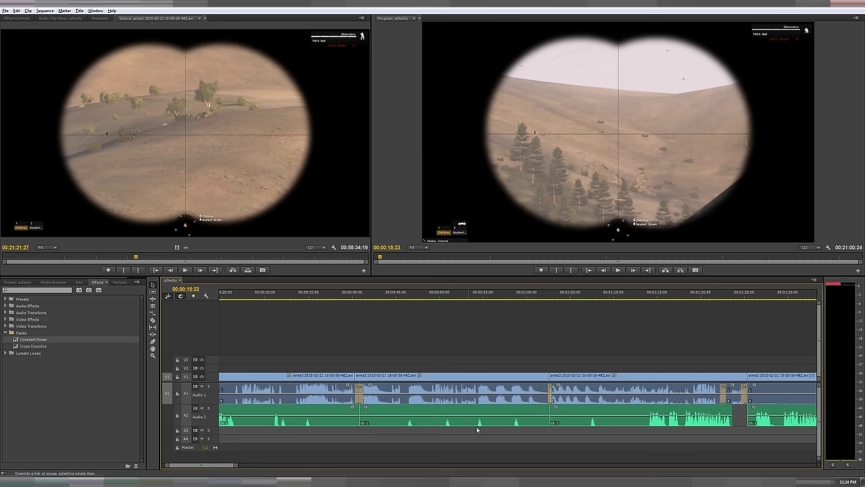
pyautogui.scroll(1, 398, 375)
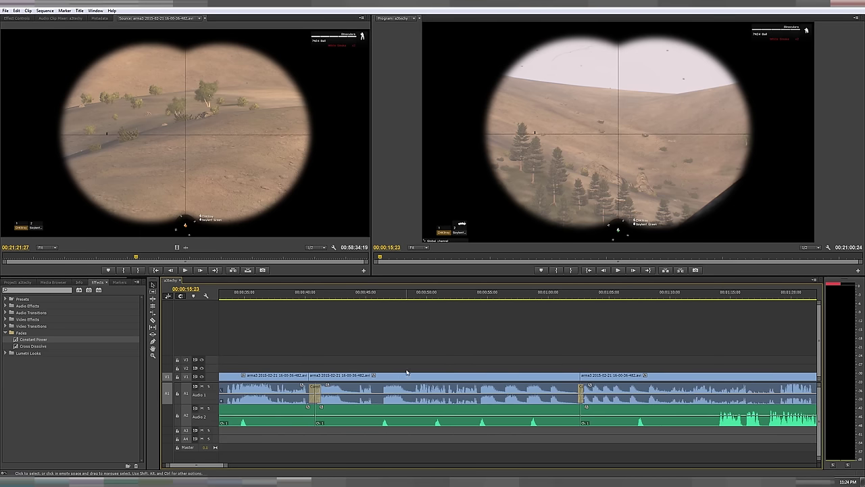
pyautogui.scroll(-1, 360, 367)
pyautogui.scroll(-10, 360, 367)
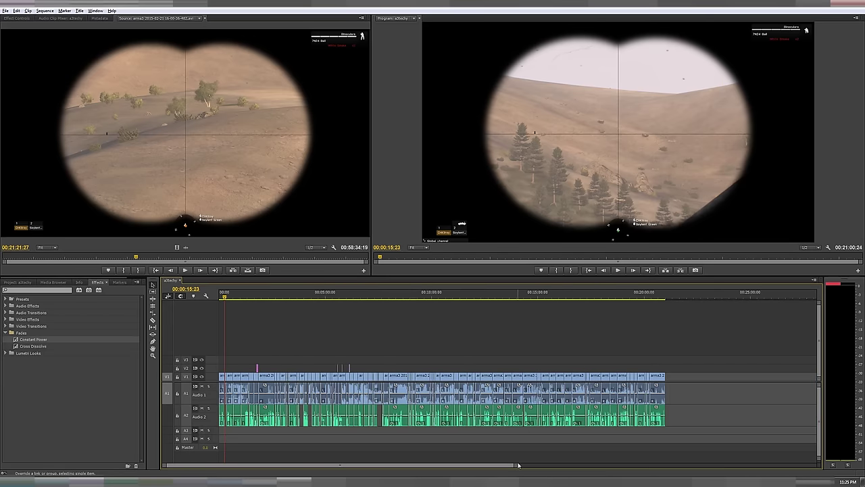
pyautogui.moveTo(516, 467); pyautogui.dragTo(474, 470)
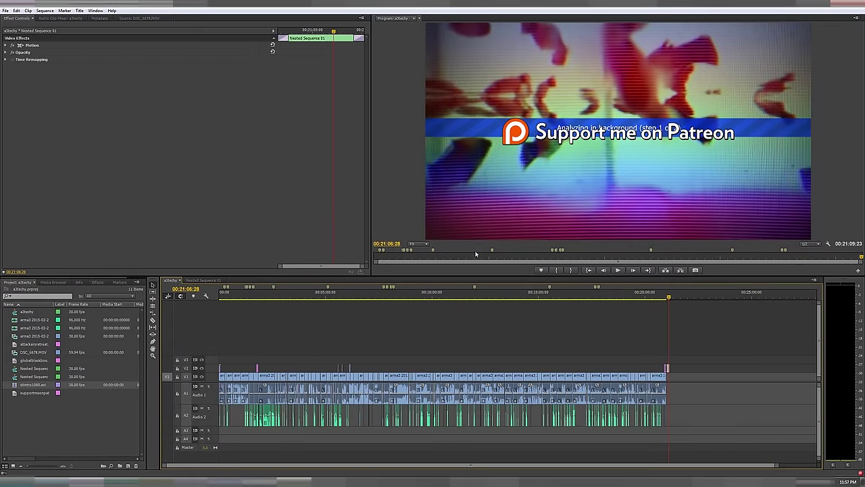
# Go to 00:00:13:10 and examine the separate A2 voice clips within the first minute of the sequence
pyautogui.click(225, 296)
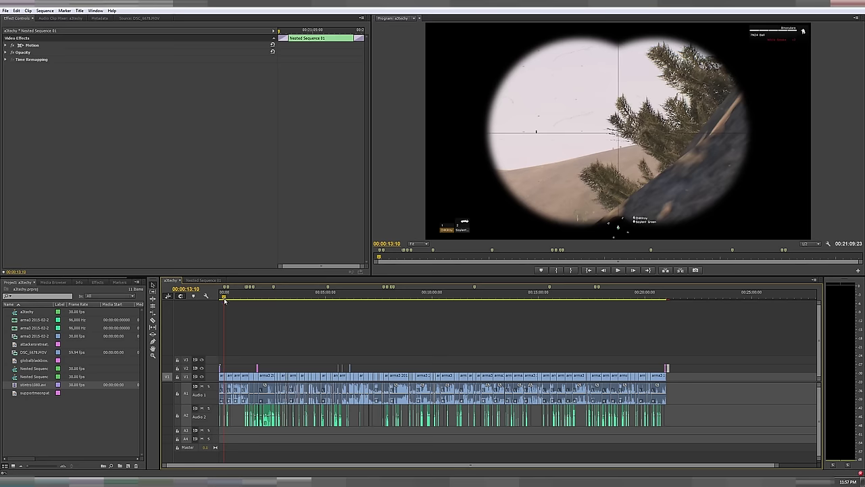
pyautogui.press('=')
pyautogui.press('=')
pyautogui.press('=')
pyautogui.press('=')
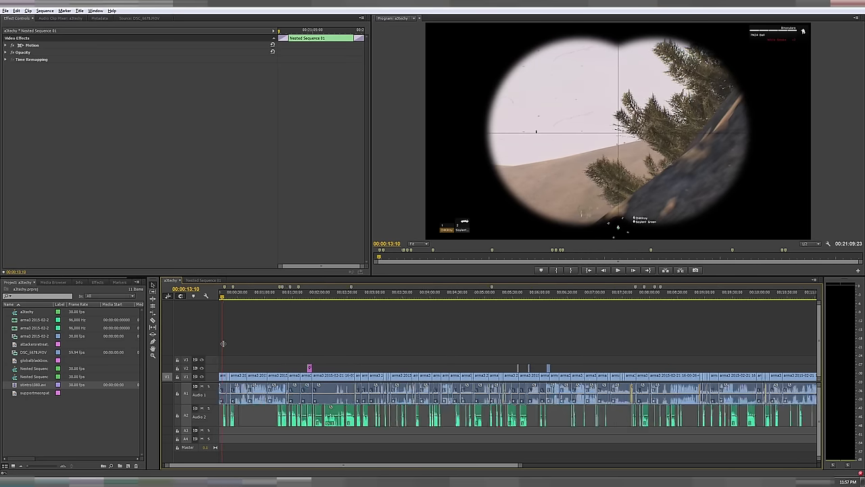
pyautogui.moveTo(312, 469); pyautogui.dragTo(302, 469)
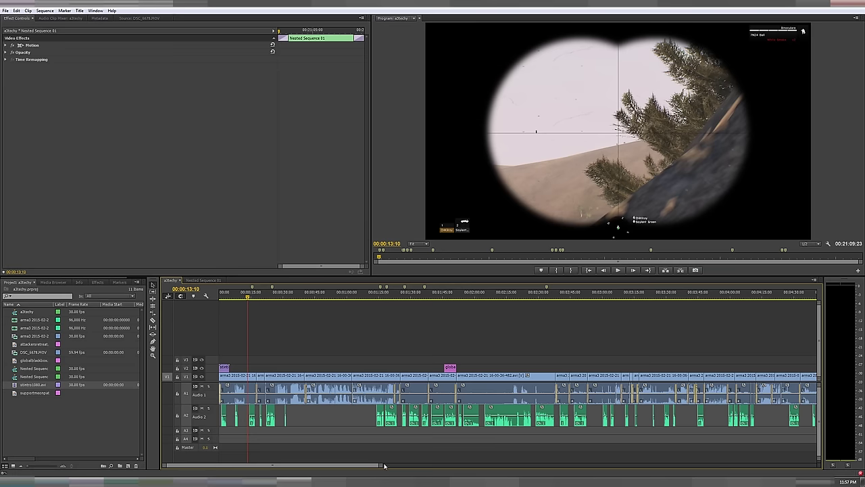
pyautogui.moveTo(381, 465); pyautogui.dragTo(318, 467)
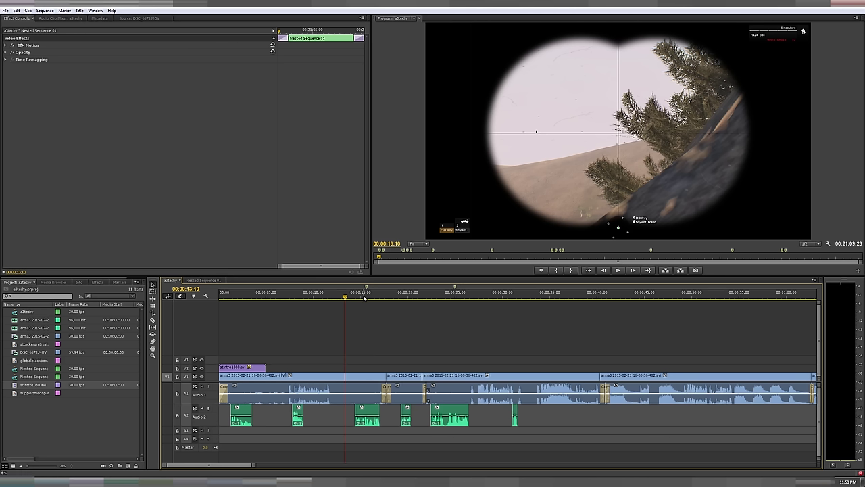
# Open the A2 voice clip at about 00:00:15:00 in Adobe Audition and play its audio
pyautogui.rightClick(367, 415)
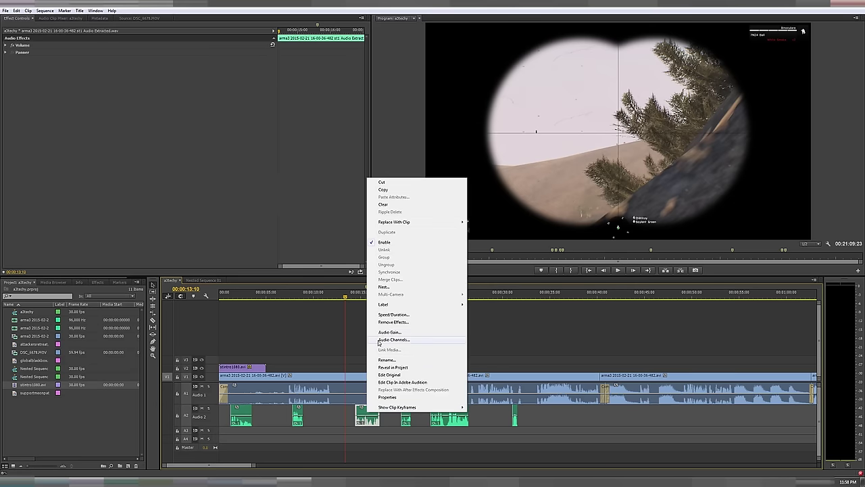
pyautogui.click(405, 382)
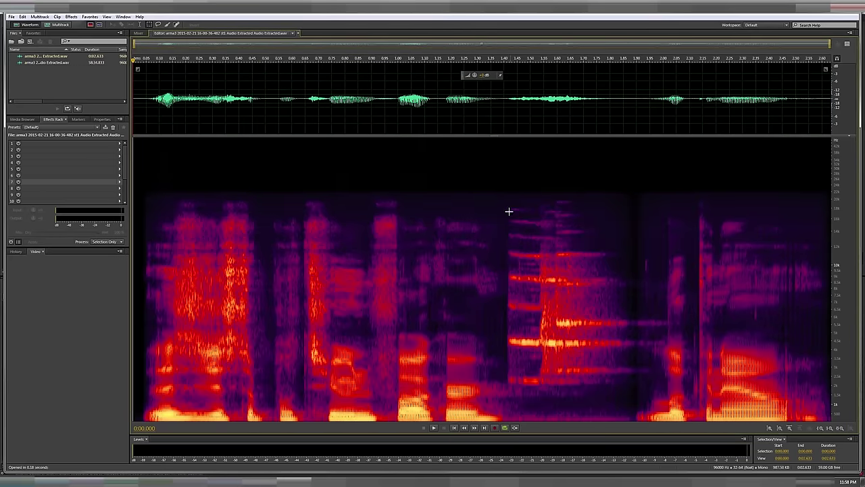
pyautogui.click(515, 209)
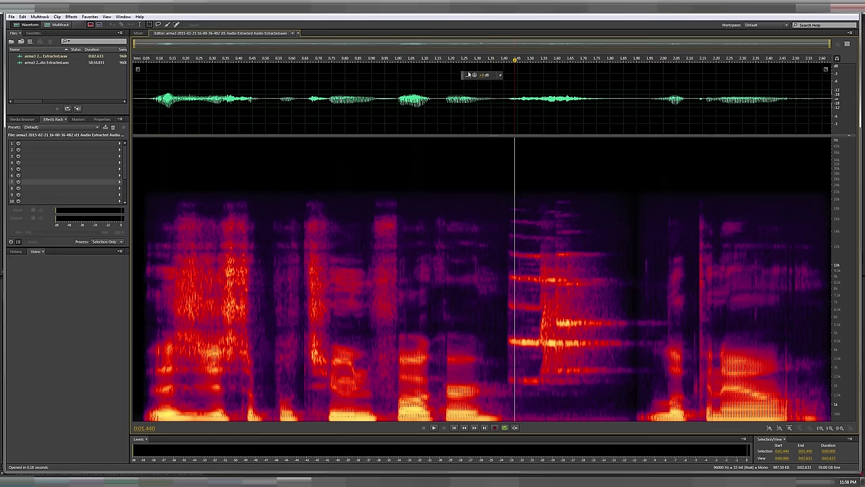
pyautogui.press('space')
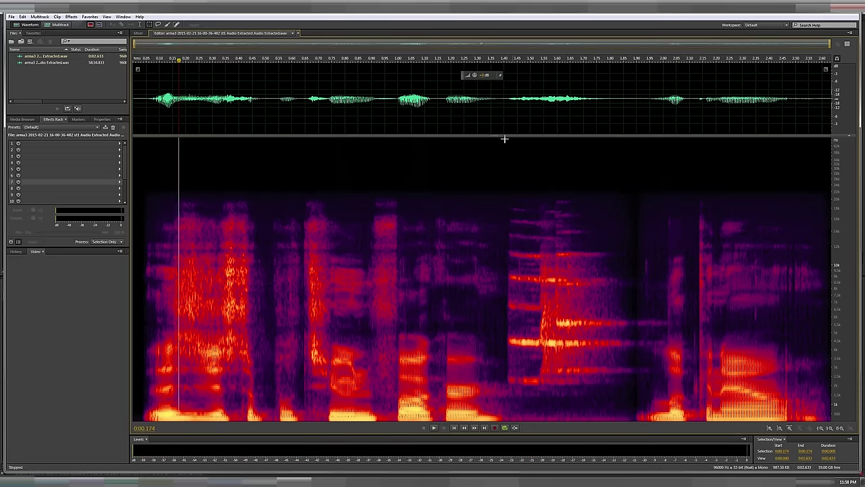
# Play the noise between about 1.41 and 1.89 s, and attenuate the spectral region from 1.40 to 1.90 s above the lowest frequencies
pyautogui.moveTo(510, 96); pyautogui.dragTo(630, 105)
pyautogui.press('space')
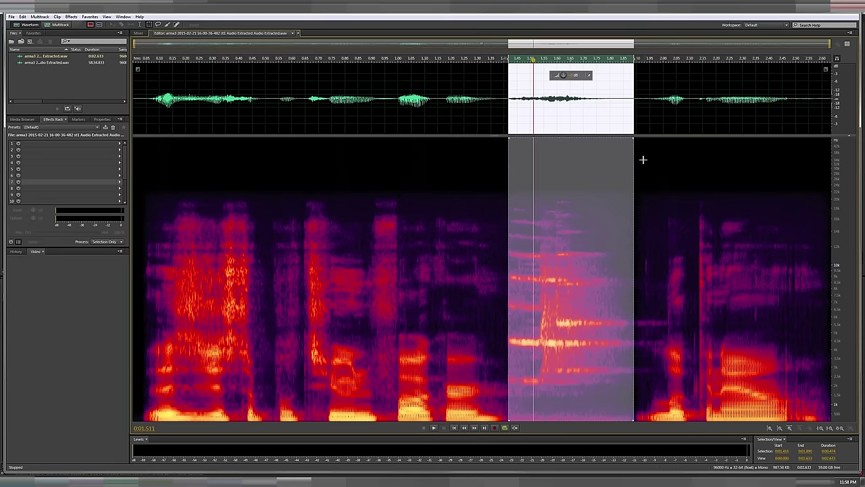
pyautogui.click(649, 262)
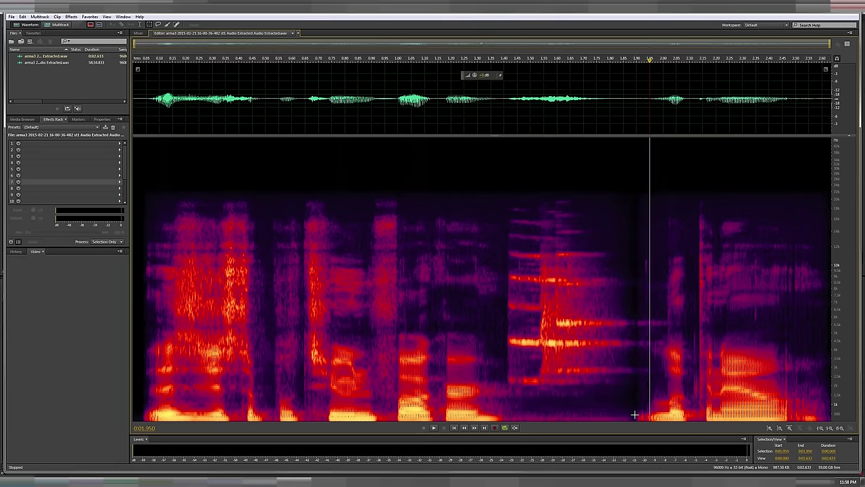
pyautogui.moveTo(635, 414); pyautogui.dragTo(504, 184)
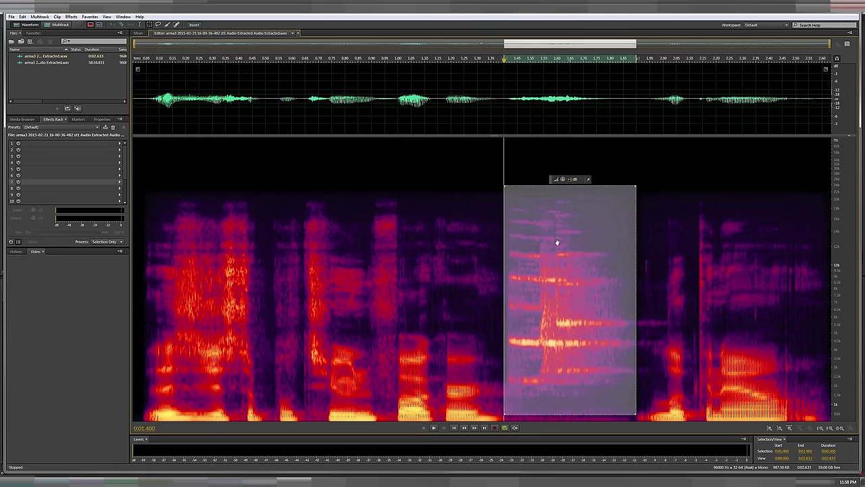
pyautogui.moveTo(569, 181); pyautogui.dragTo(176, 188)
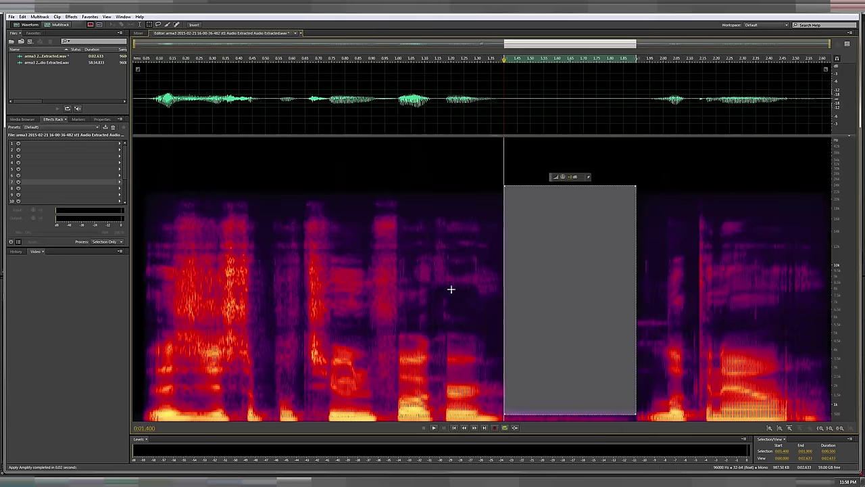
pyautogui.click(460, 295)
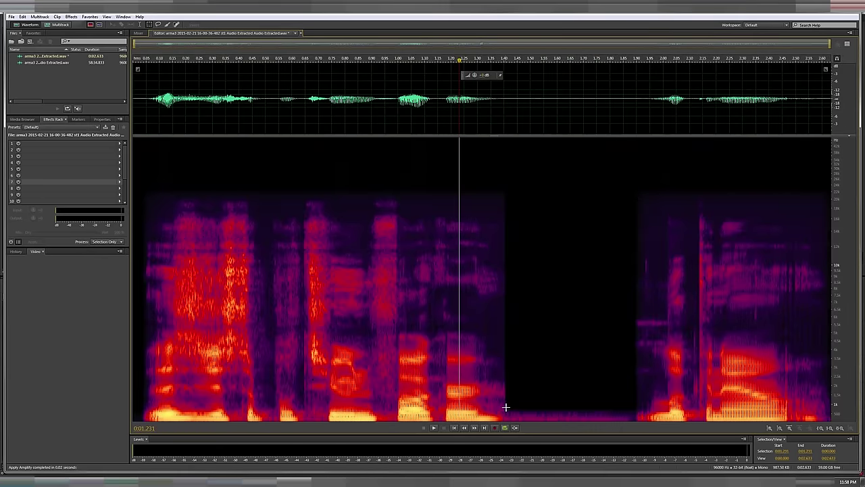
# Attenuate the remaining lowest-frequency band between 1.40 and 1.90 s and play the clip back
pyautogui.moveTo(506, 407); pyautogui.dragTo(635, 464)
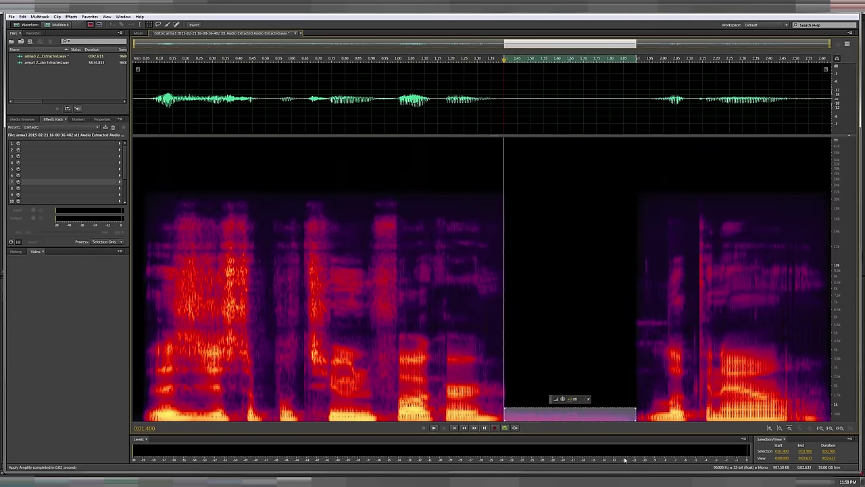
pyautogui.click(461, 391)
pyautogui.press('space')
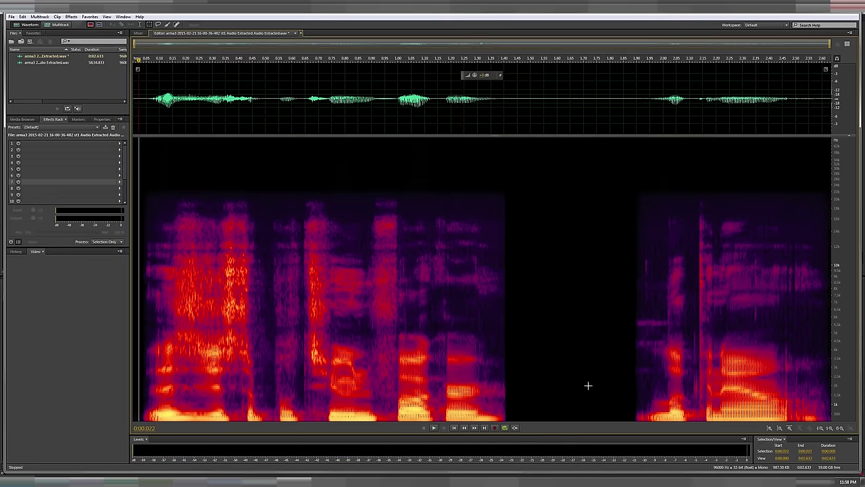
# Attenuate the leftover tone traces between about 1.87 and 2.02 s, including those around 4.5 kHz, and replay the clip
pyautogui.moveTo(629, 405); pyautogui.dragTo(647, 421)
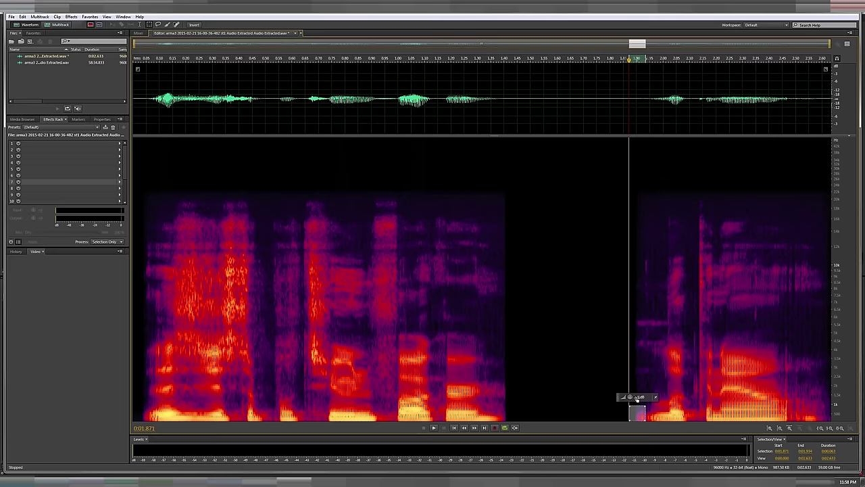
pyautogui.moveTo(634, 310); pyautogui.dragTo(668, 348)
pyautogui.press('space')
pyautogui.press('space')
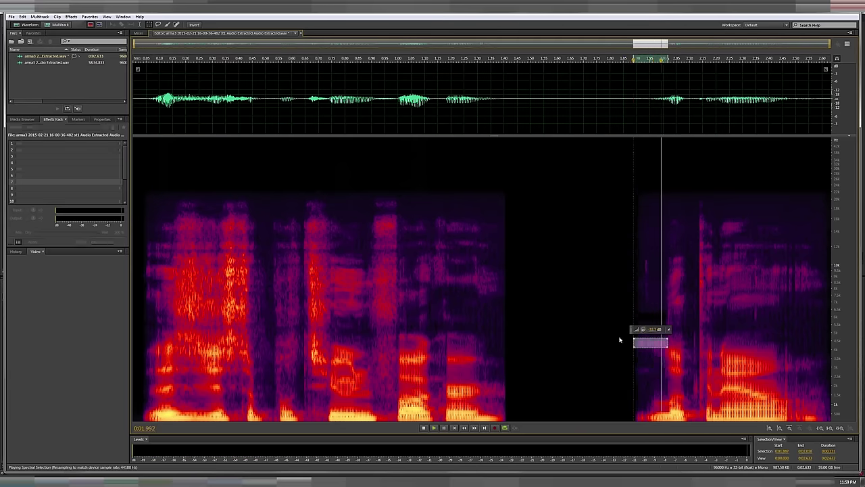
pyautogui.click(623, 359)
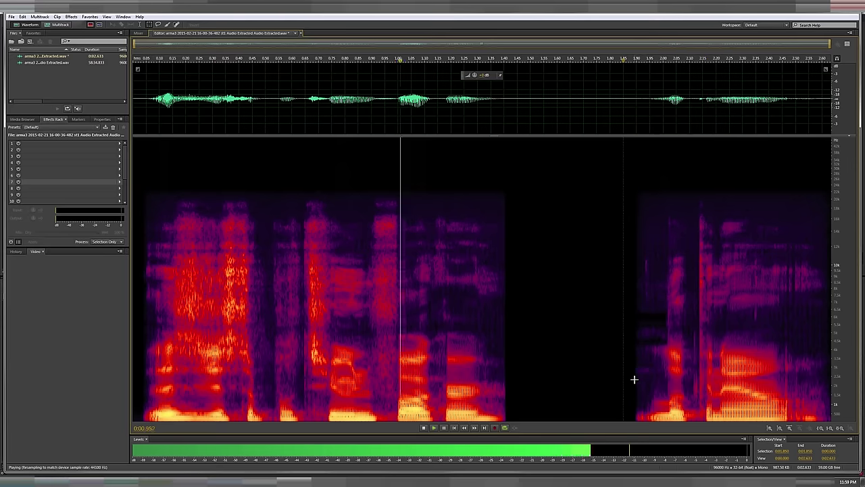
pyautogui.press('space')
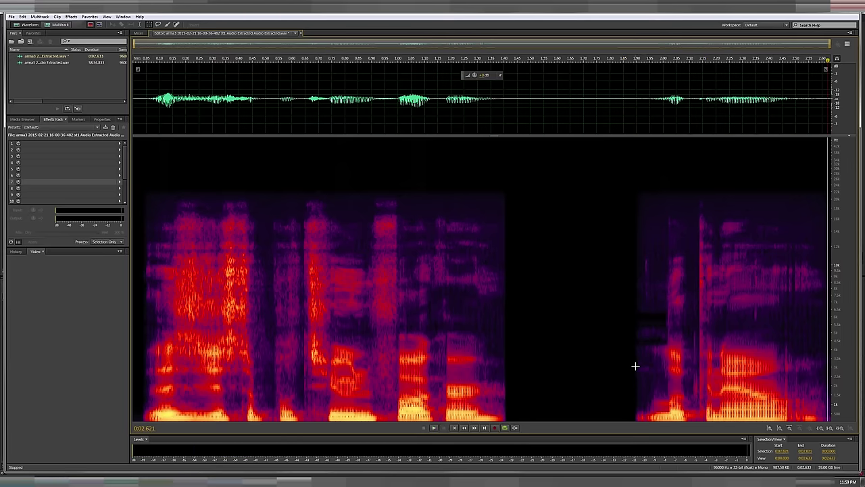
# Attenuate the faint trace around 3 kHz between 1.90 and 2.00 s and listen to the result
pyautogui.moveTo(636, 366); pyautogui.dragTo(663, 373)
pyautogui.press('space')
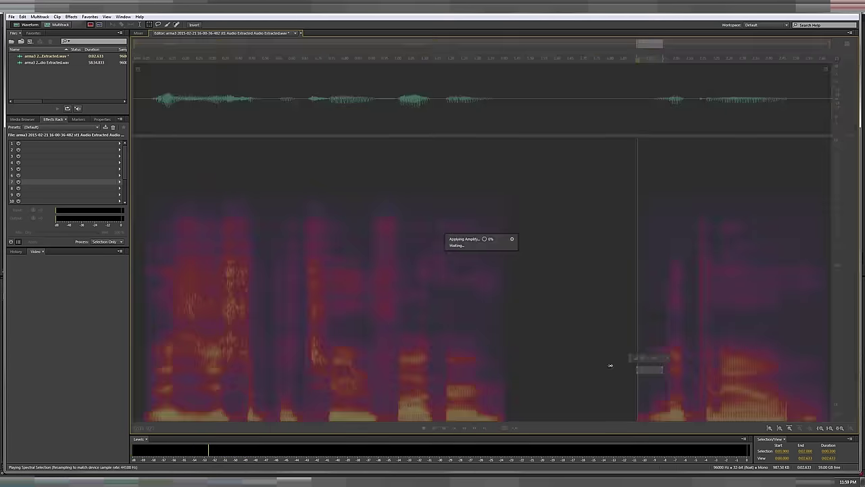
pyautogui.click(602, 367)
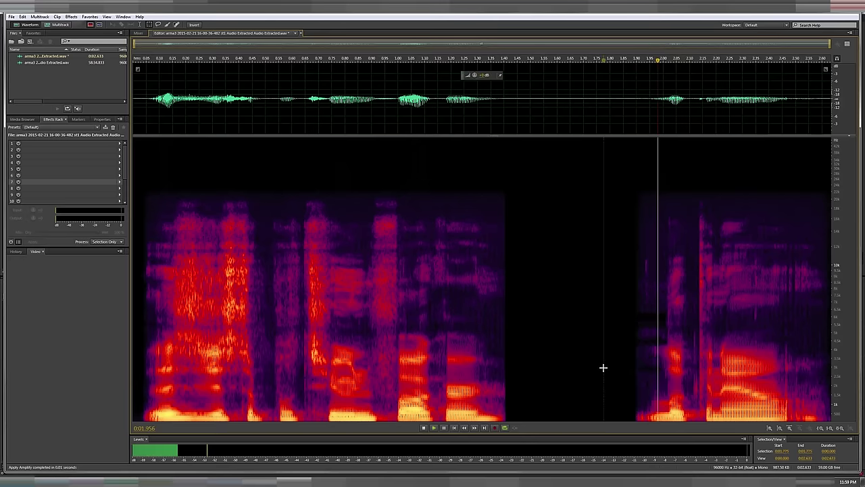
pyautogui.press('space')
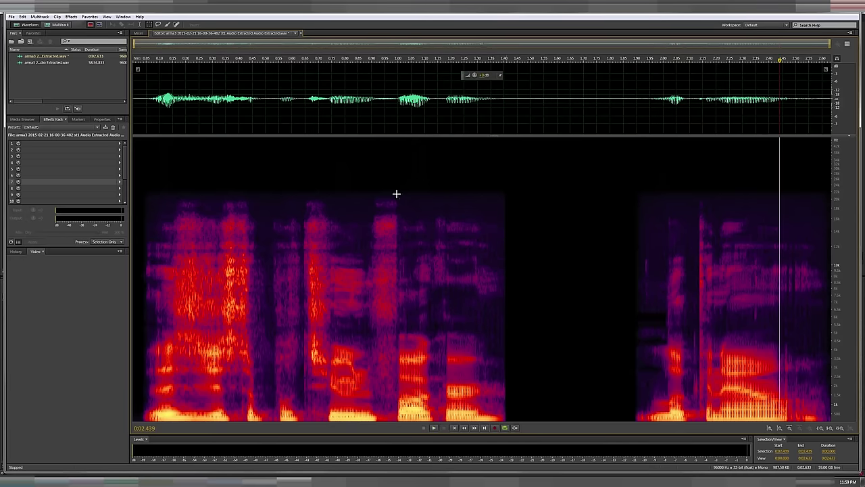
# Save the cleaned voice clip and switch back to the Premiere Pro sequence
pyautogui.click(253, 94)
pyautogui.hotkey('ctrl', 's')
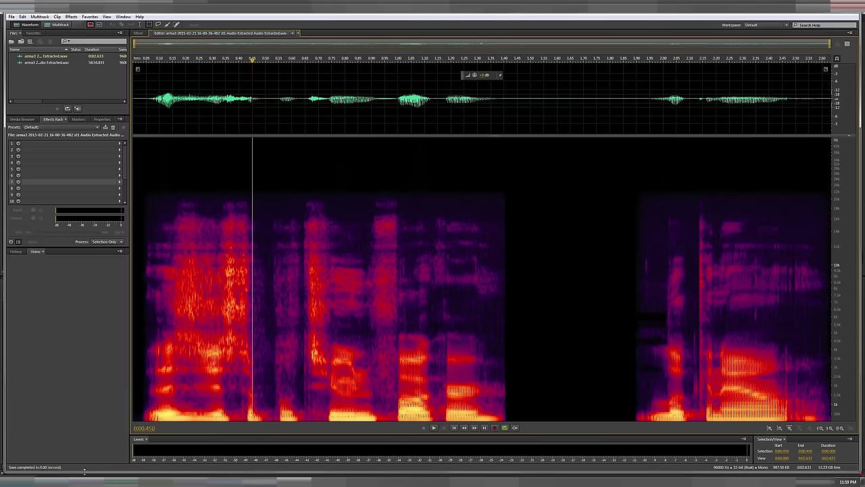
pyautogui.click(87, 482)
pyautogui.click(365, 364)
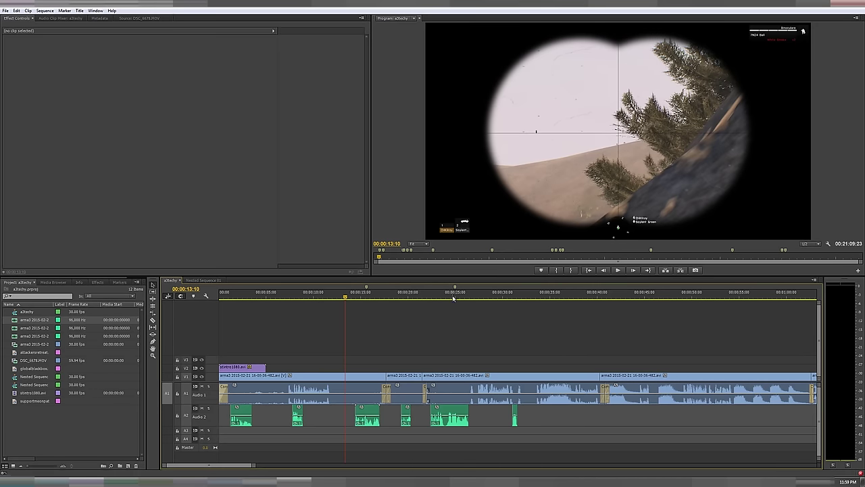
# Jump between the sequence markers at 00:00:15:18 and 00:00:24:29 and look over the available marker commands
pyautogui.click(367, 292)
pyautogui.rightClick(367, 290)
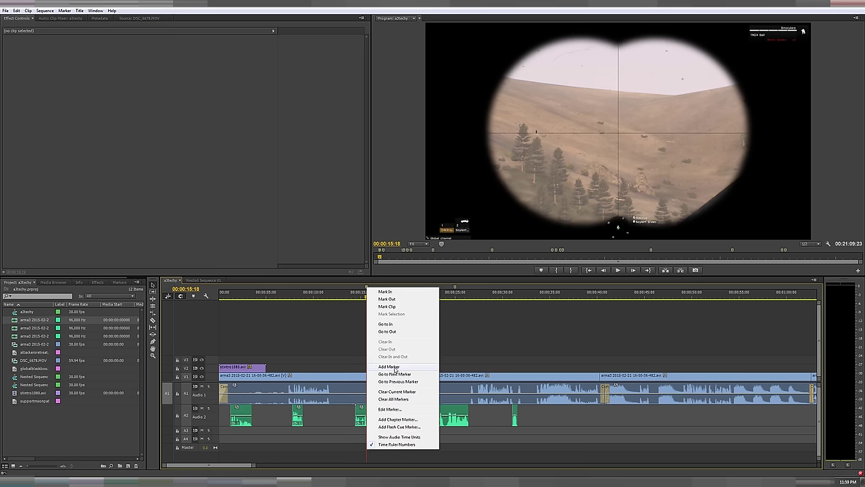
pyautogui.click(454, 291)
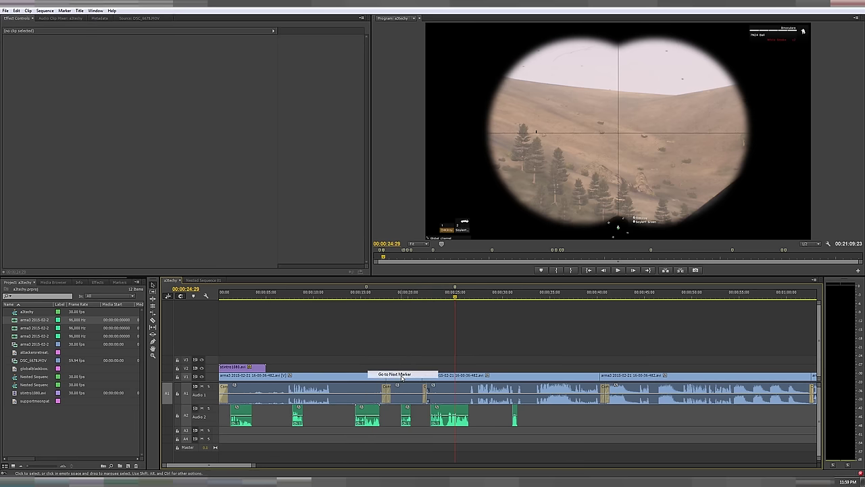
pyautogui.rightClick(458, 409)
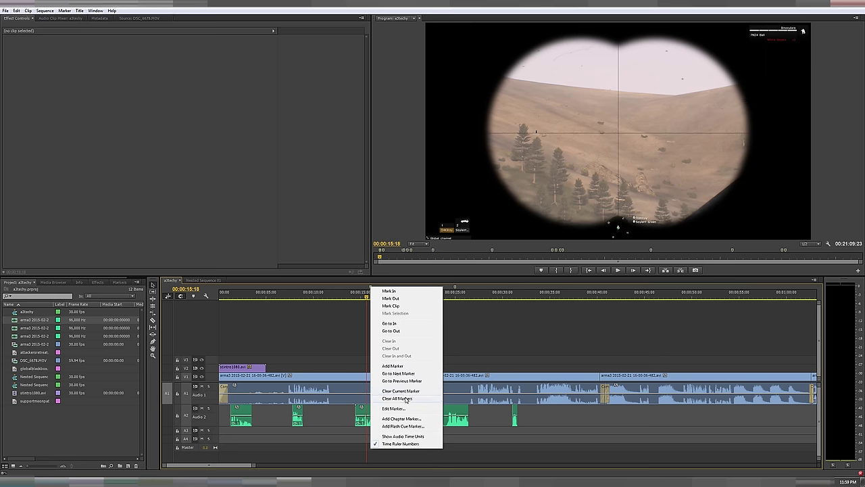
pyautogui.press('Escape')
# Move the playhead to the marker at 00:00:24:29 and open the A2 voice clip there in Adobe Audition
pyautogui.click(455, 289)
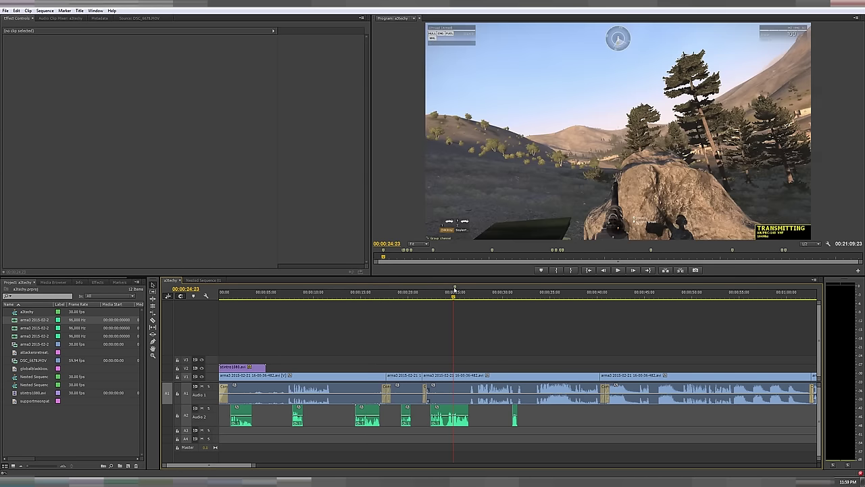
pyautogui.rightClick(462, 414)
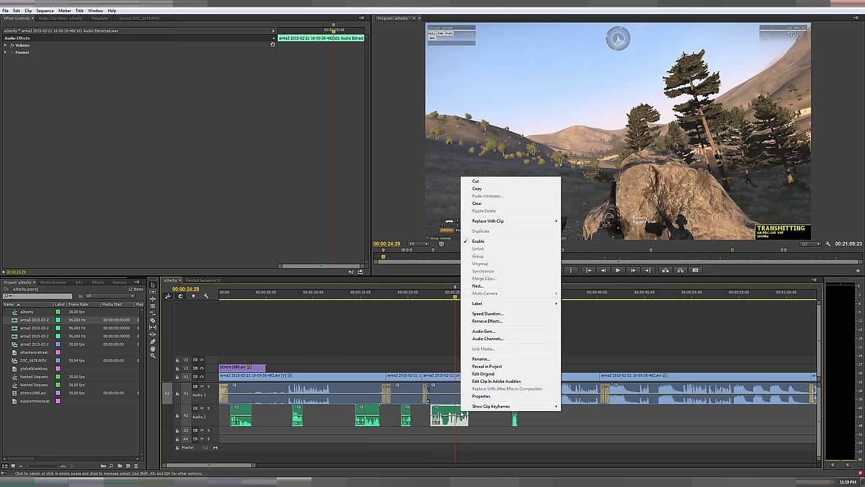
pyautogui.click(492, 381)
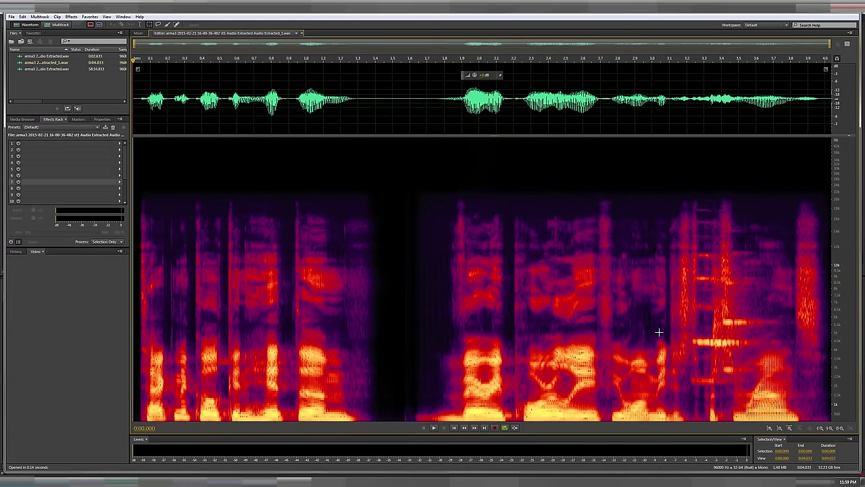
# Select the noisy section from about 3.13 to 3.56 s of the voice clip and play it
pyautogui.click(708, 289)
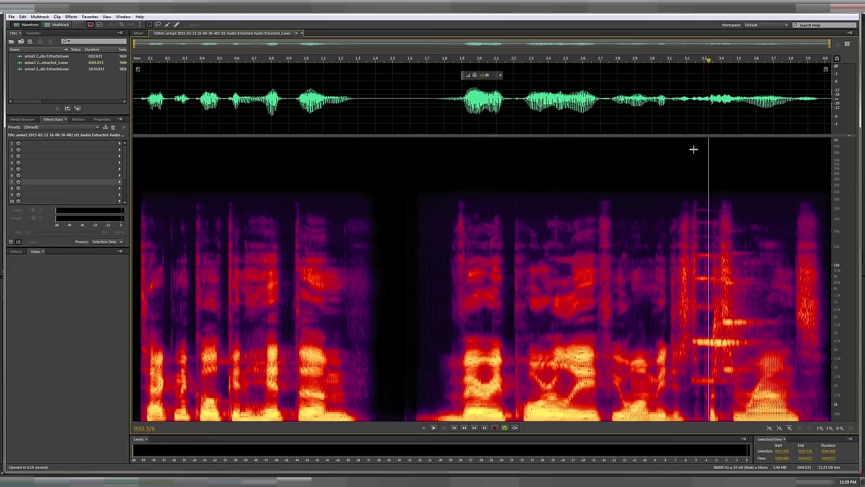
pyautogui.moveTo(674, 93); pyautogui.dragTo(748, 102)
pyautogui.press('space')
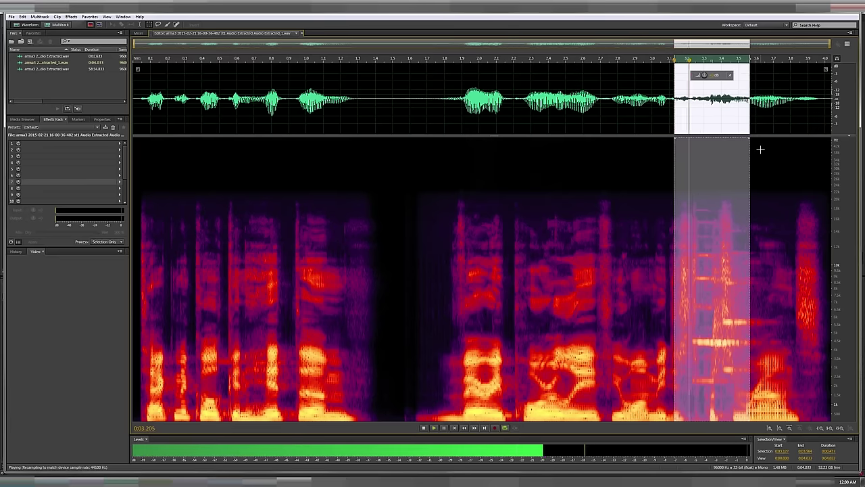
pyautogui.press('space')
pyautogui.click(723, 124)
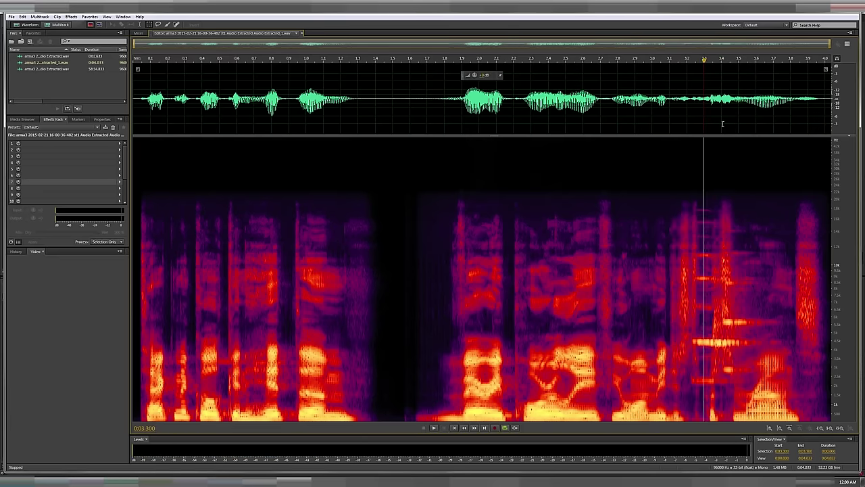
# Attenuate the bright tone line between 5.5 and 6 kHz from about 3.41 to 3.76 s
pyautogui.scroll(5, 773, 300)
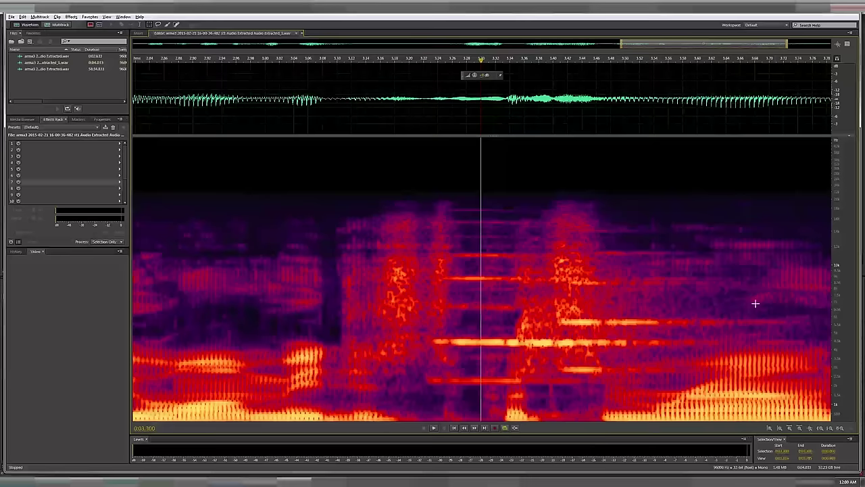
pyautogui.click(555, 318)
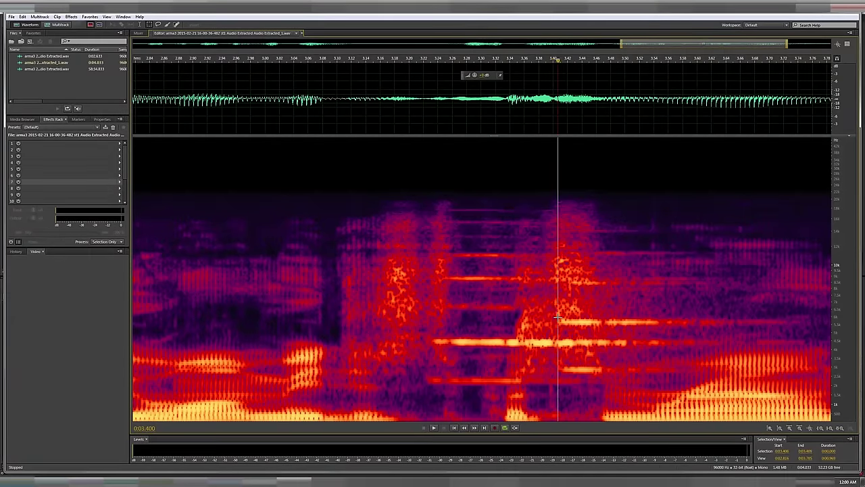
pyautogui.moveTo(558, 317); pyautogui.dragTo(814, 326)
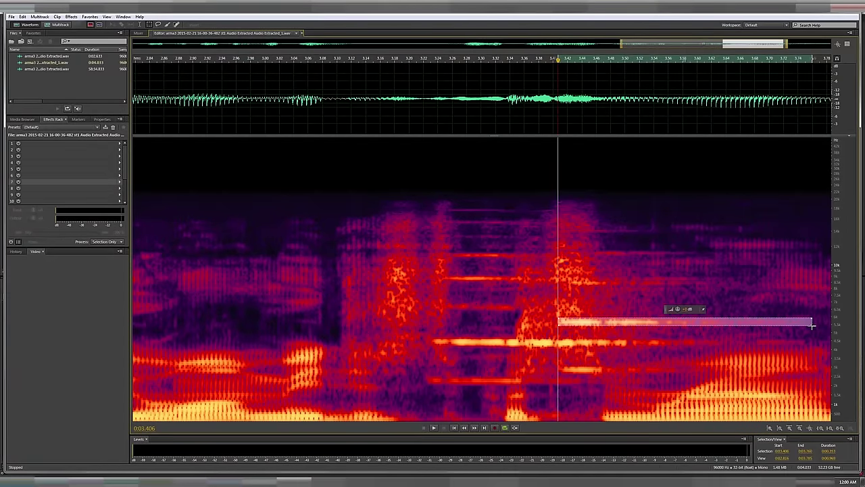
pyautogui.press('space')
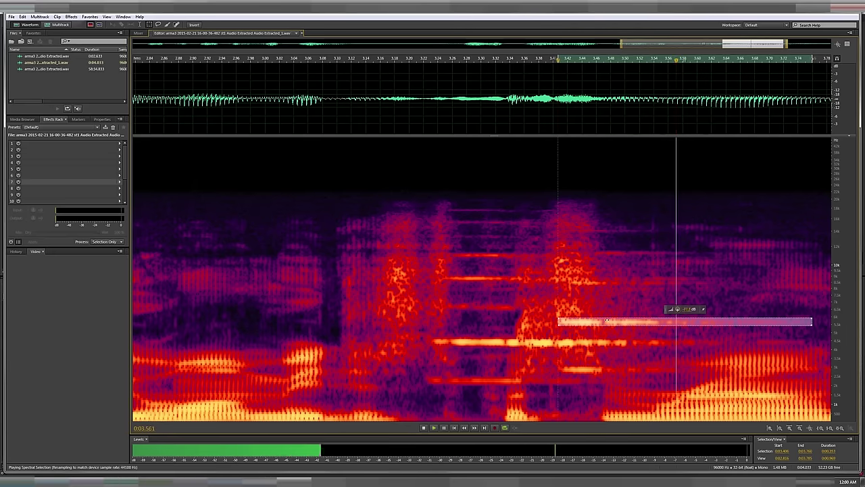
pyautogui.moveTo(605, 322); pyautogui.dragTo(601, 320)
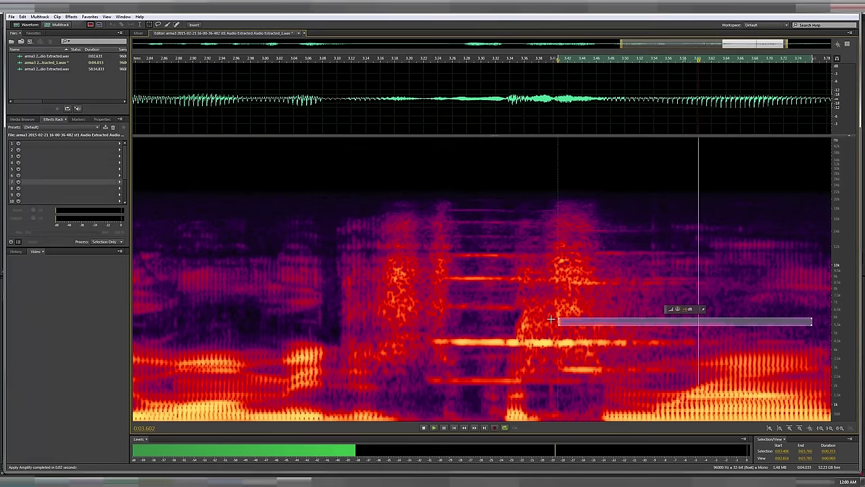
pyautogui.click(517, 330)
# Attenuate the bright tone line around 4.5 kHz from about 3.23 to 3.64 s
pyautogui.scroll(-6, 473, 334)
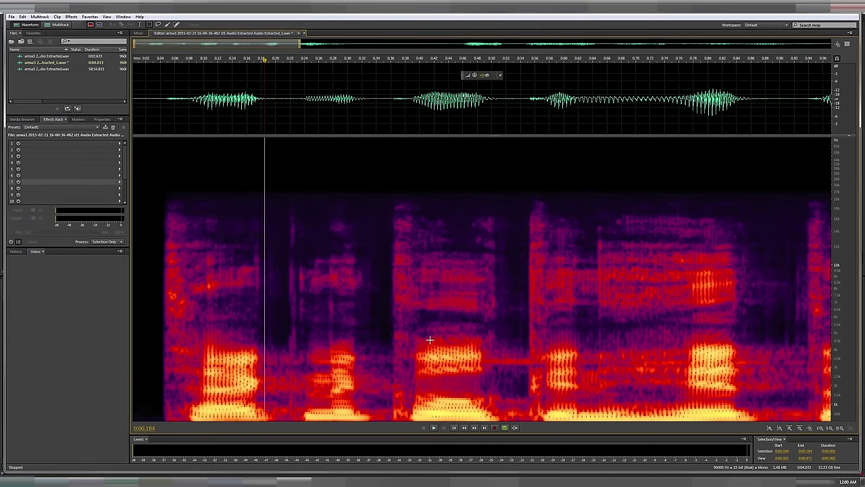
pyautogui.scroll(-1, 484, 334)
pyautogui.moveTo(693, 338); pyautogui.dragTo(762, 347)
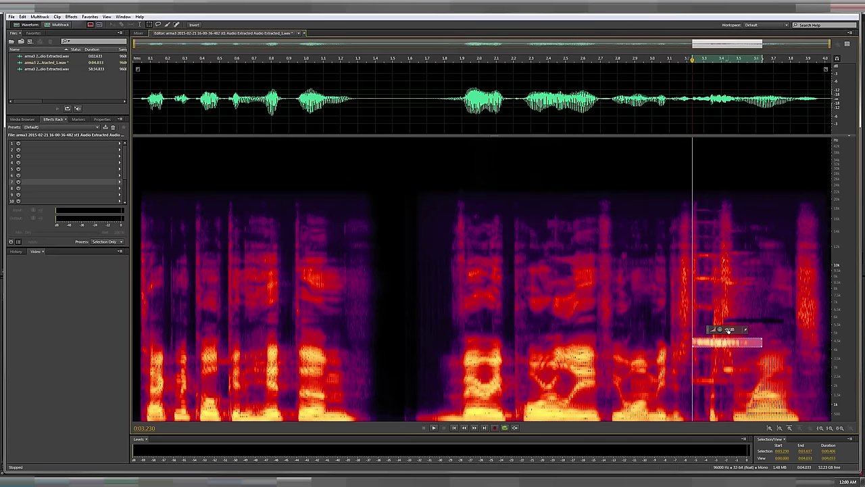
pyautogui.press('space')
pyautogui.press('Delete')
# Attenuate the tone line around 9 kHz from about 3.24 to 3.62 s and the parallel line just above it
pyautogui.moveTo(696, 270); pyautogui.dragTo(763, 280)
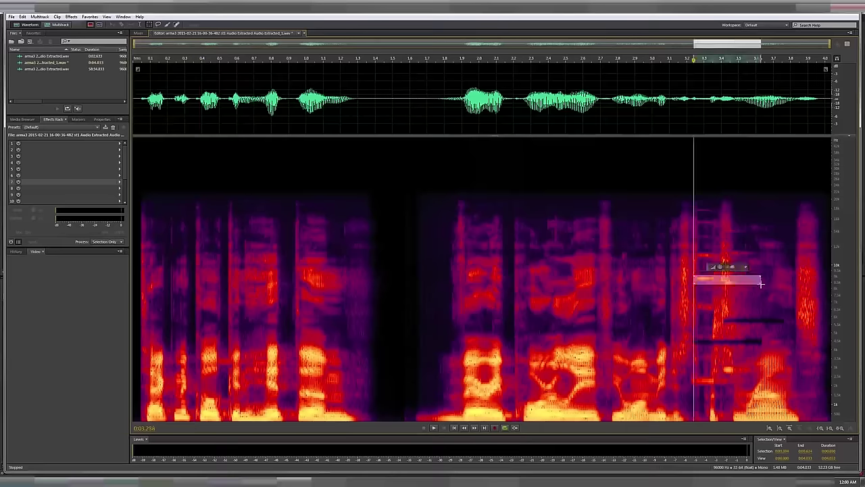
pyautogui.press('Delete')
pyautogui.moveTo(697, 254); pyautogui.dragTo(759, 257)
pyautogui.press('Delete')
# Attenuate the two short tone lines around 16 and 18 kHz between about 3.26 and 3.38 s
pyautogui.moveTo(706, 199)
pyautogui.mouseDown()
pyautogui.moveTo(715, 207)
pyautogui.moveTo(698, 220)
pyautogui.moveTo(719, 225)
pyautogui.mouseUp()
pyautogui.press('Delete')
pyautogui.click(708, 223)
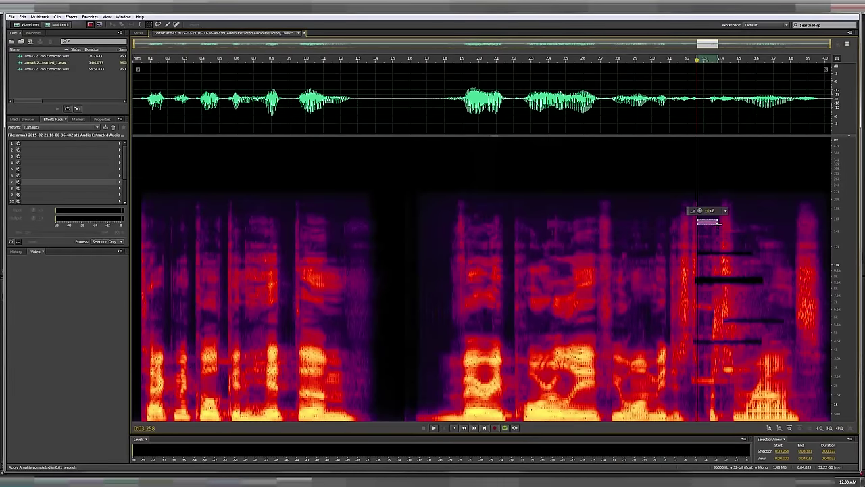
pyautogui.press('Delete')
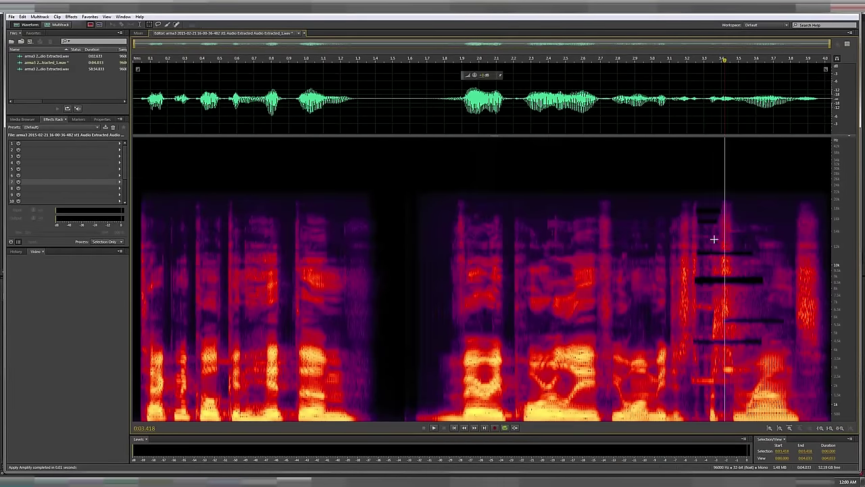
# Attenuate the short tone lines around 13 kHz from about 3.26 to 3.38 s and around 14 kHz from about 3.40 to 3.54 s
pyautogui.moveTo(697, 233); pyautogui.dragTo(718, 239)
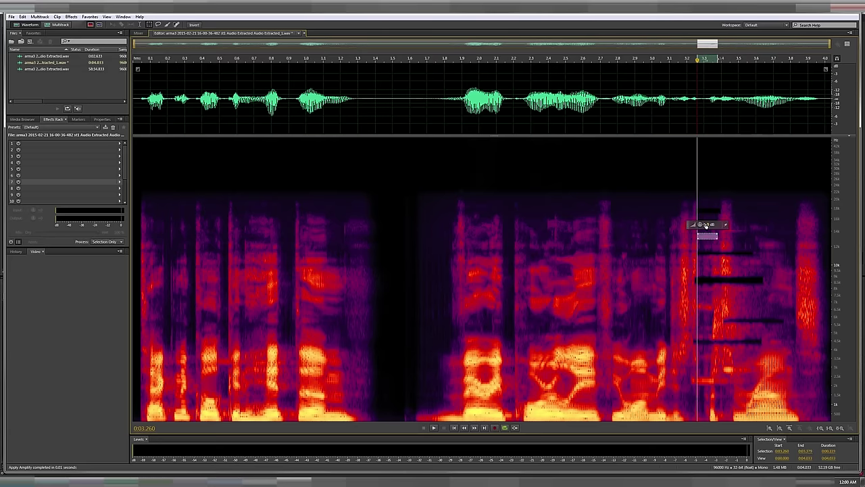
pyautogui.press('Delete')
pyautogui.click(725, 230)
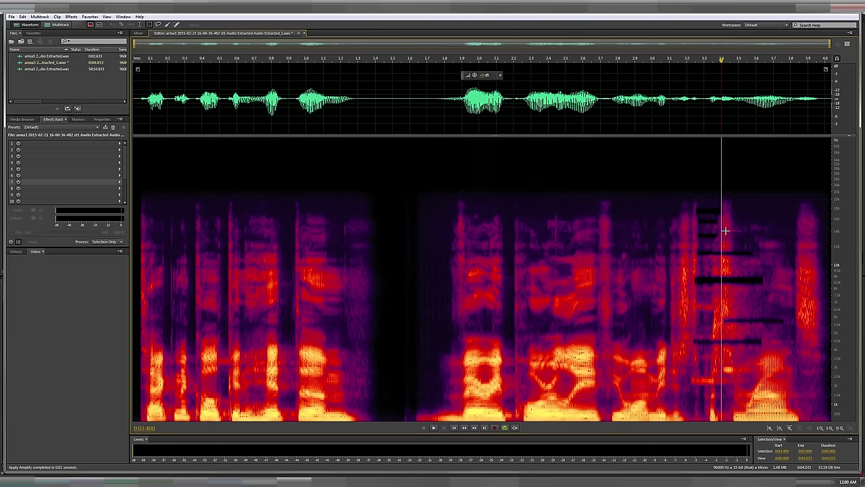
pyautogui.moveTo(725, 230); pyautogui.dragTo(746, 232)
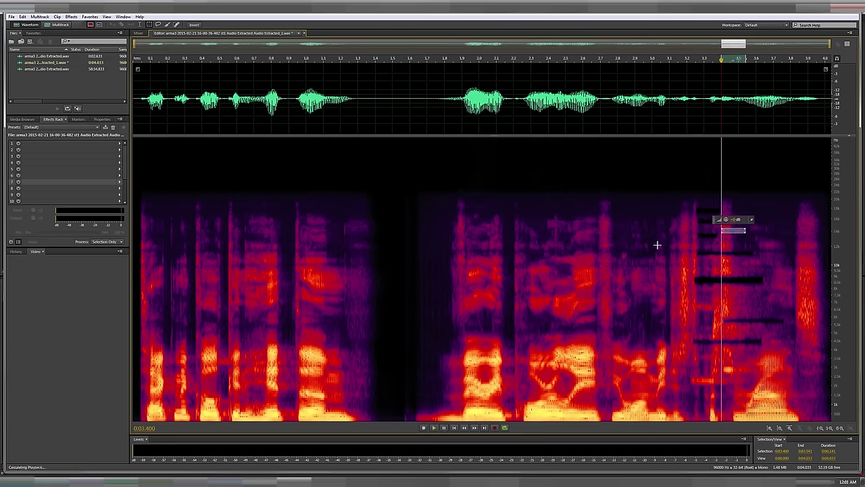
pyautogui.press('space')
pyautogui.press('Delete')
# Play back the cleaned end of the voice clip from about 3.1 s
pyautogui.click(682, 254)
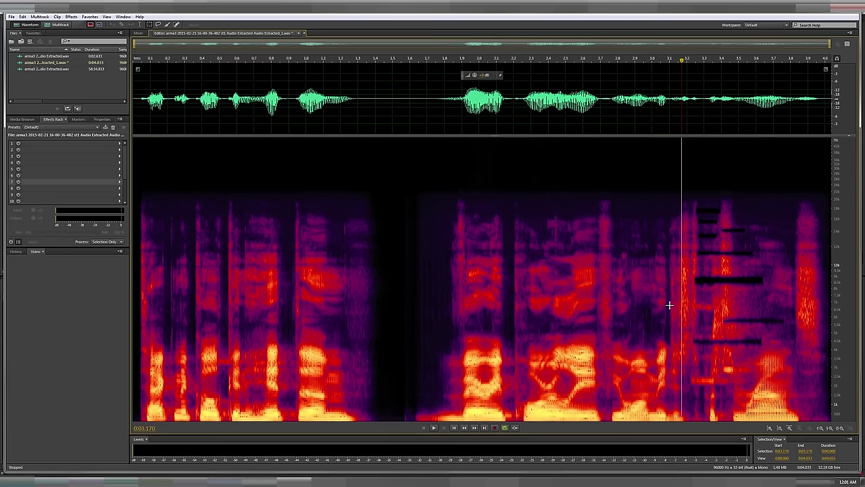
pyautogui.click(669, 311)
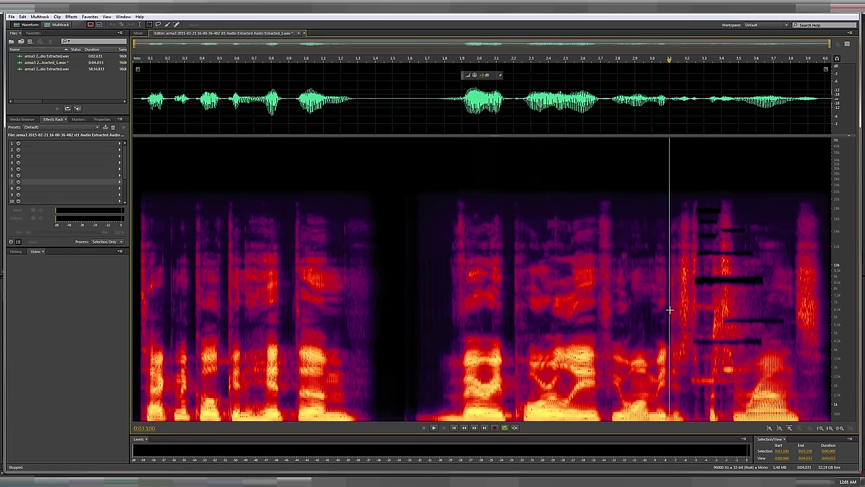
pyautogui.press('space')
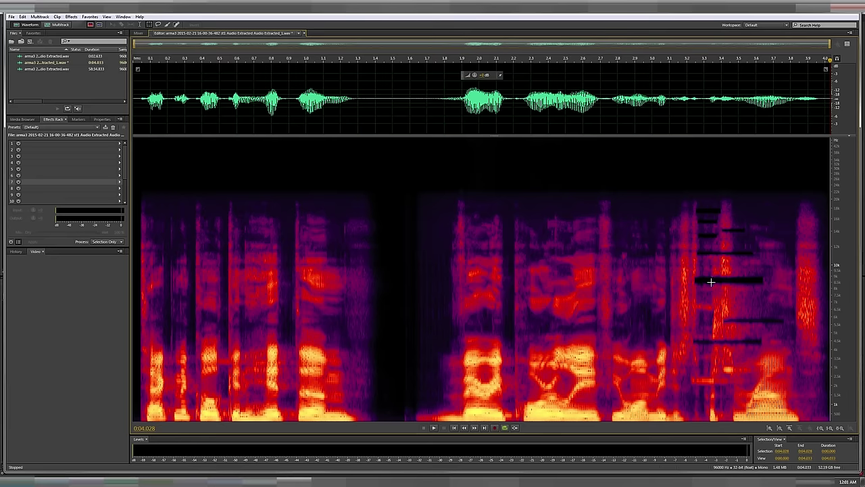
# Attenuate the tone lines near 7 kHz from about 3.13 to 3.43 s, near 3 kHz, and just above 2 kHz
pyautogui.moveTo(675, 301); pyautogui.dragTo(739, 368)
pyautogui.press('space')
pyautogui.click(680, 359)
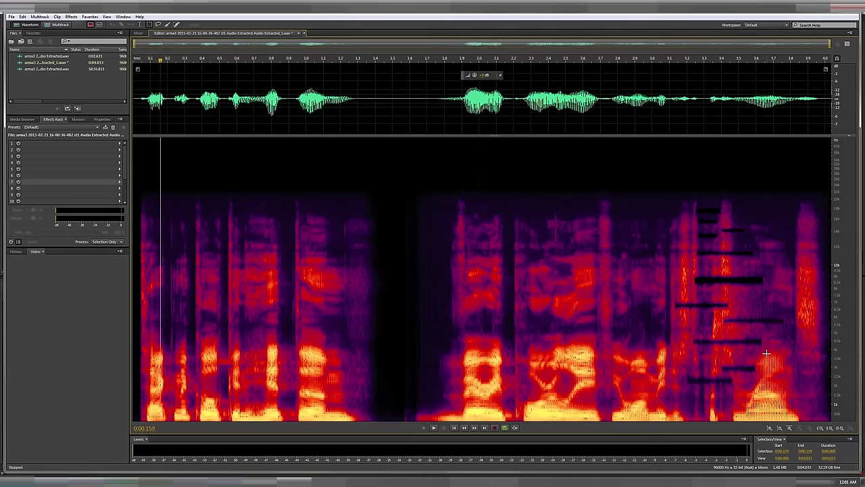
# Listen to short sections between about 3.33 and 3.43 s to check the remaining sound for traces of the beep
pyautogui.click(709, 391)
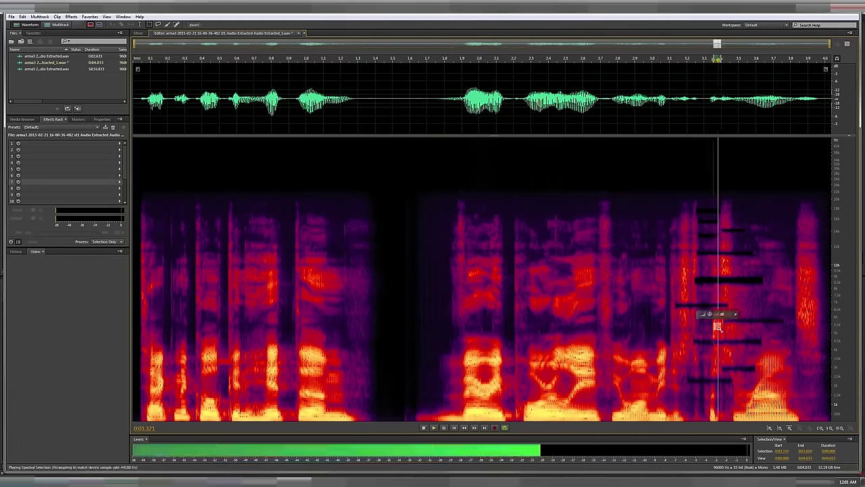
pyautogui.scroll(3, 496, 323)
pyautogui.press('space')
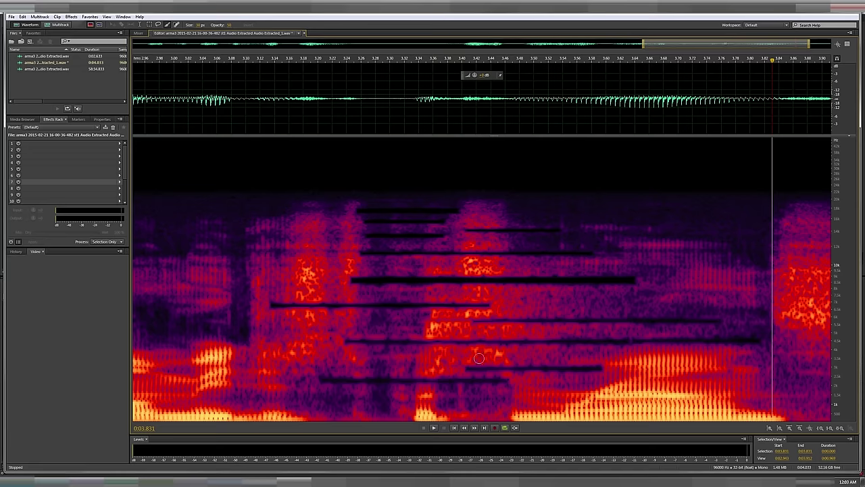
pyautogui.click(419, 96)
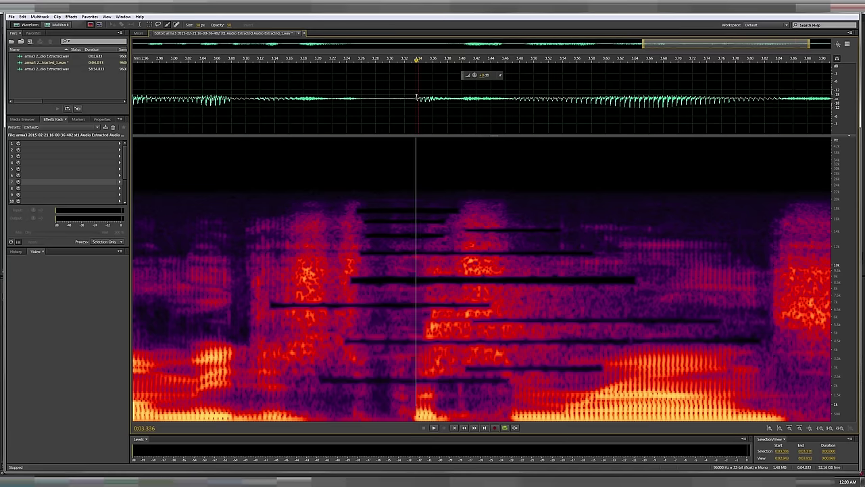
pyautogui.moveTo(415, 97); pyautogui.dragTo(477, 99)
pyautogui.press('space')
pyautogui.click(436, 99)
pyautogui.press('space')
pyautogui.click(463, 99)
pyautogui.press('space')
pyautogui.press('space')
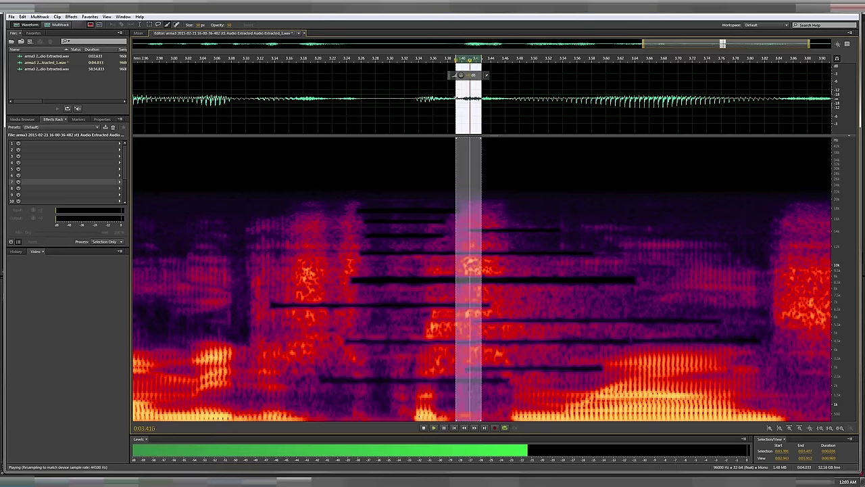
# Listen to wider sections between about 3.30 and 3.56 s to compare the cleaned tone area with the speech around it
pyautogui.moveTo(416, 99); pyautogui.dragTo(519, 99)
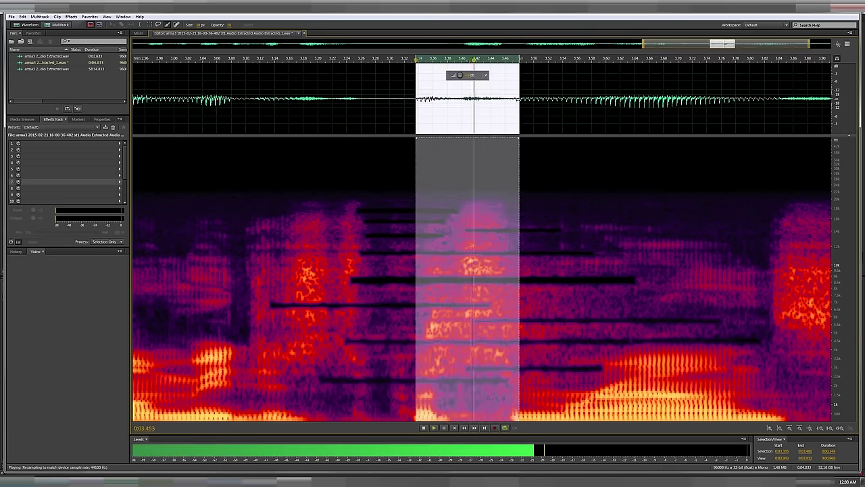
pyautogui.press('space')
pyautogui.click(539, 99)
pyautogui.moveTo(465, 100)
pyautogui.mouseDown()
pyautogui.moveTo(484, 99)
pyautogui.moveTo(476, 100)
pyautogui.mouseUp()
pyautogui.press('space')
pyautogui.press('space')
pyautogui.click(500, 99)
pyautogui.press('space')
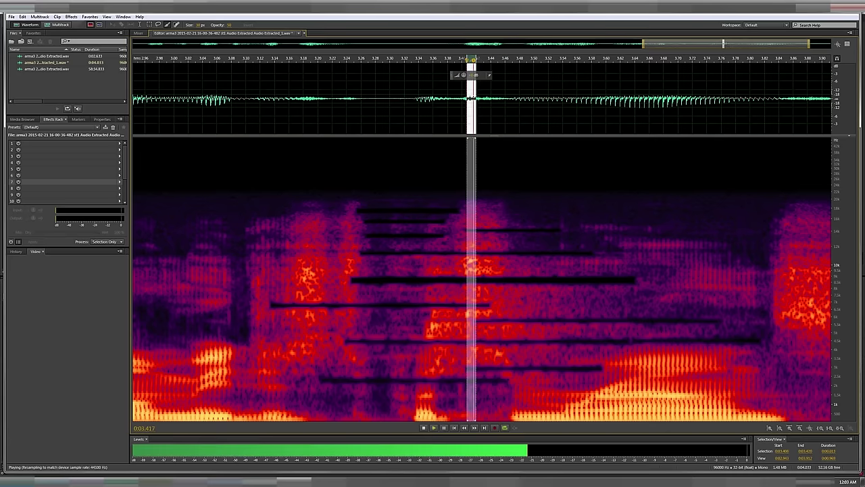
pyautogui.moveTo(390, 99); pyautogui.dragTo(580, 101)
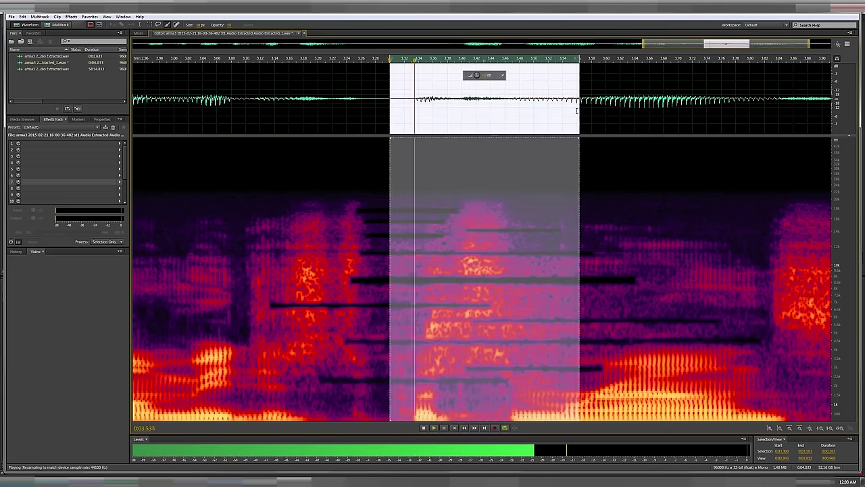
pyautogui.click(610, 102)
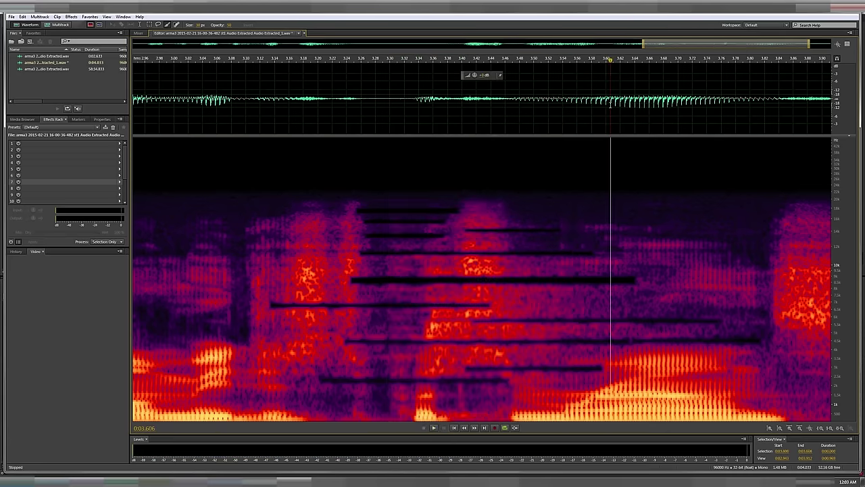
pyautogui.moveTo(463, 99); pyautogui.dragTo(511, 100)
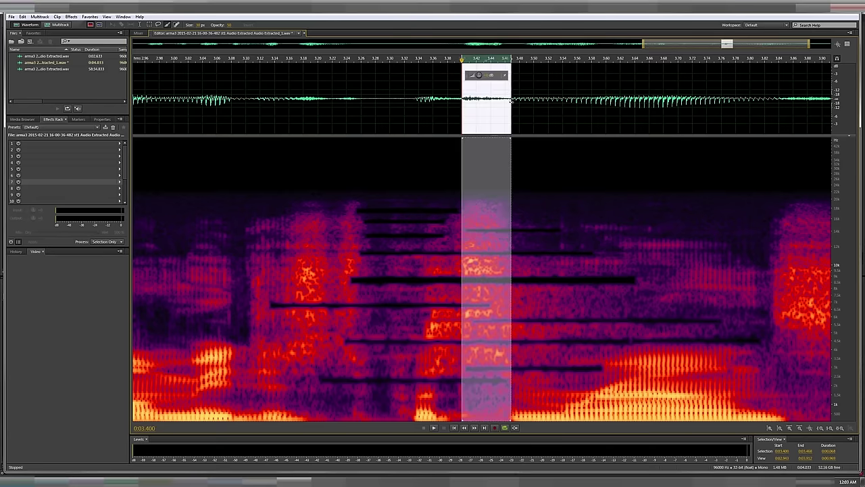
pyautogui.click(553, 128)
# Play the clip from about 3.0 s through its end and on into the beginning
pyautogui.scroll(-5, 196, 95)
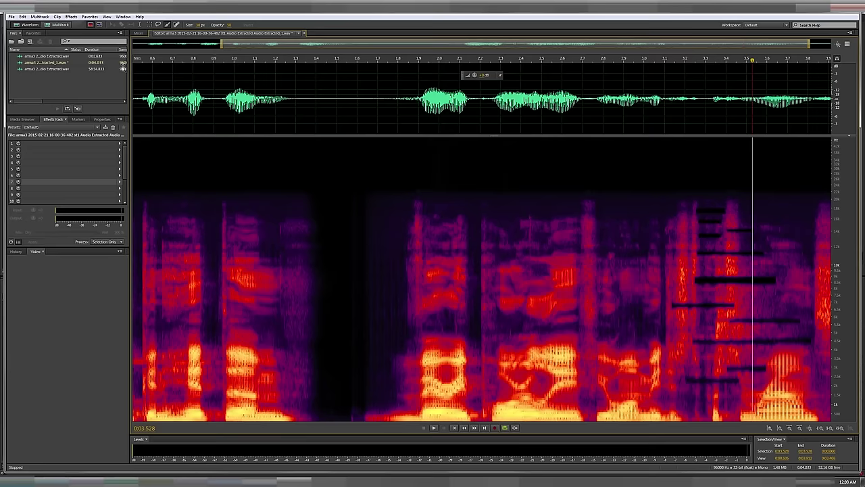
pyautogui.click(168, 95)
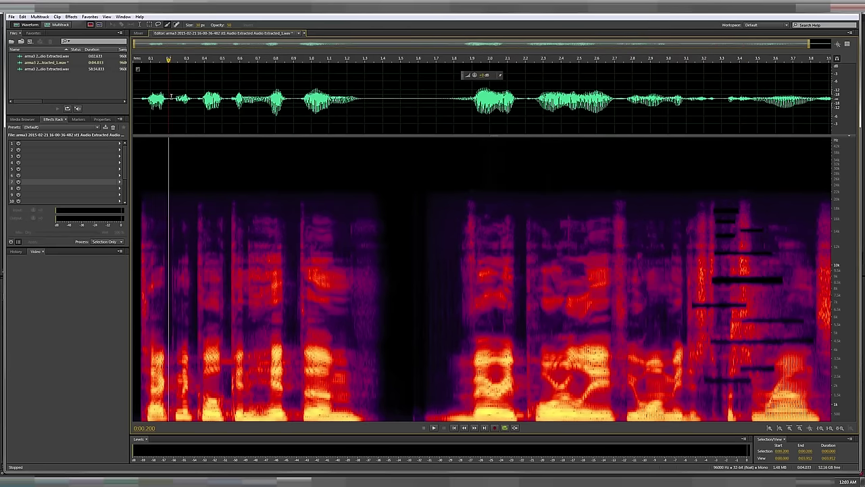
pyautogui.click(669, 101)
pyautogui.press('space')
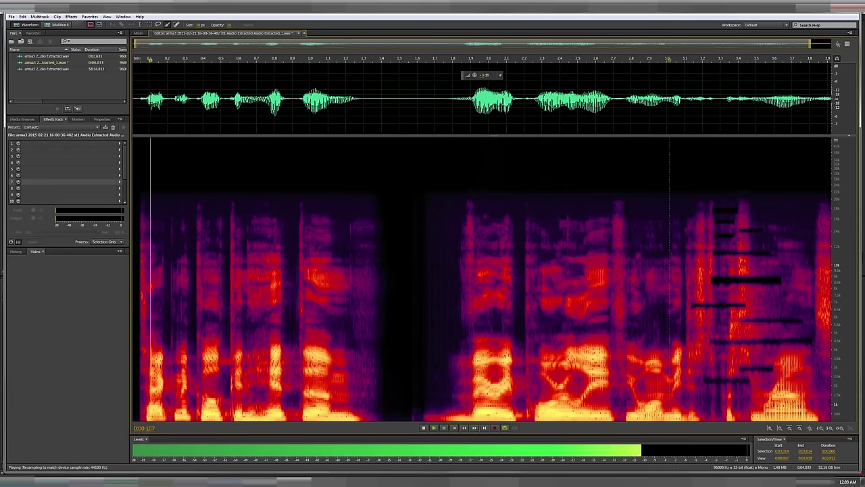
pyautogui.press('space')
# Listen to the opening speech from about 0.5 to 1 s, pausing and resuming playback repeatedly
pyautogui.click(228, 270)
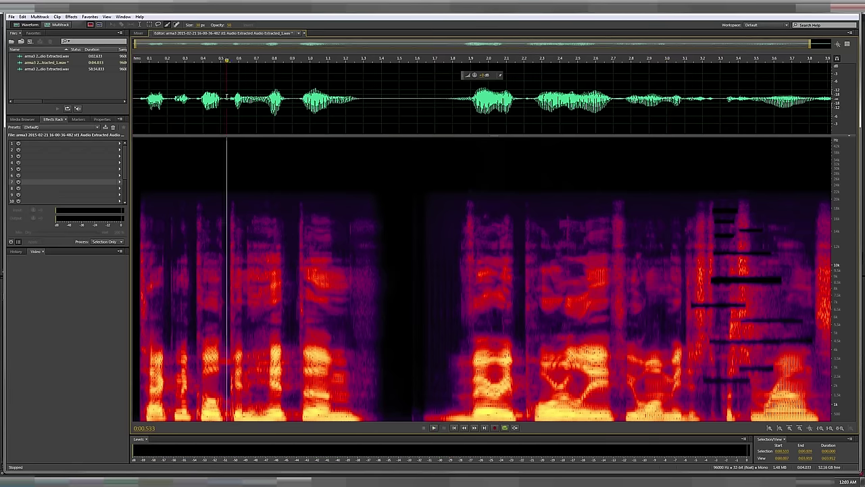
pyautogui.moveTo(224, 271); pyautogui.dragTo(236, 271)
pyautogui.press('space')
pyautogui.click(246, 271)
pyautogui.press('space')
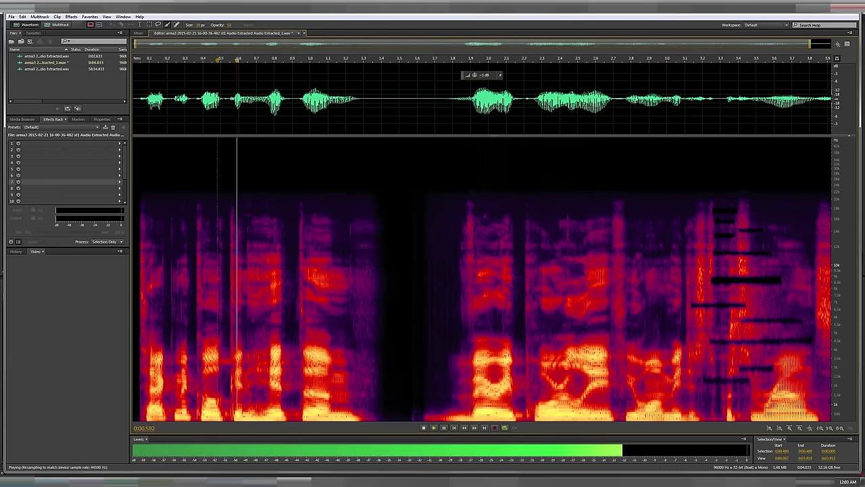
pyautogui.press('space')
pyautogui.press('space')
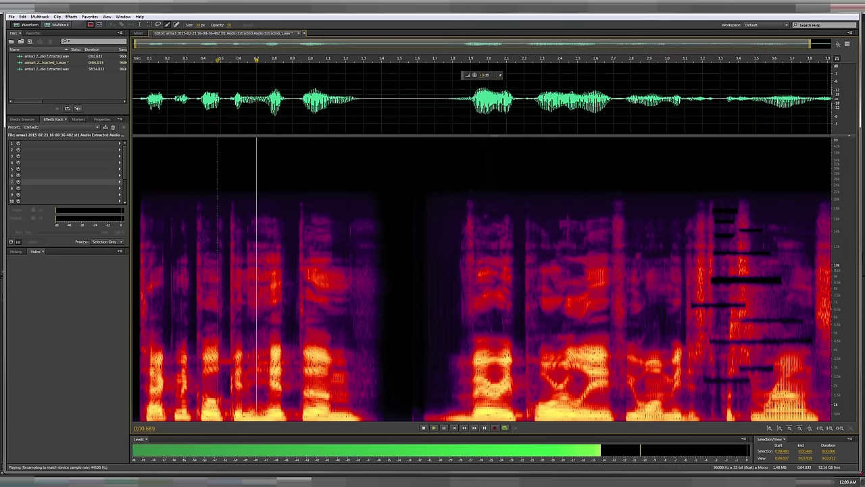
pyautogui.press('space')
pyautogui.press('space')
pyautogui.press('space')
pyautogui.press('space')
pyautogui.press('space')
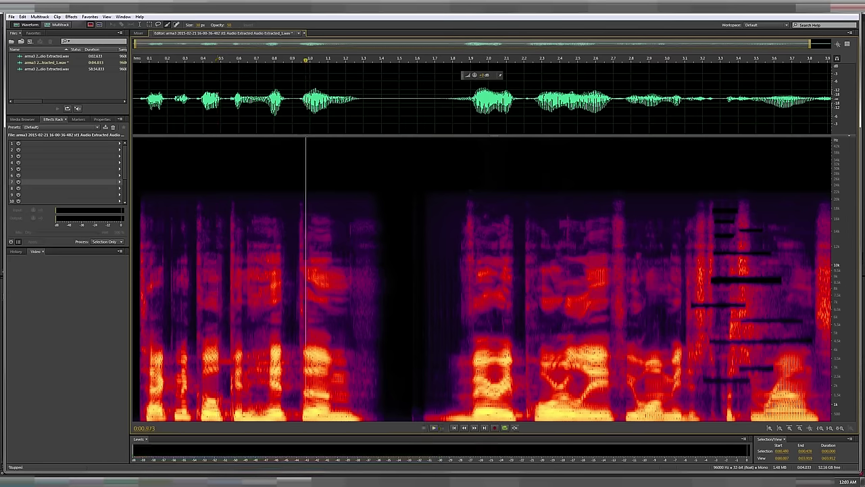
# Save the cleaned voice clip and switch back to the Premiere Pro sequence
pyautogui.press('space')
pyautogui.press('space')
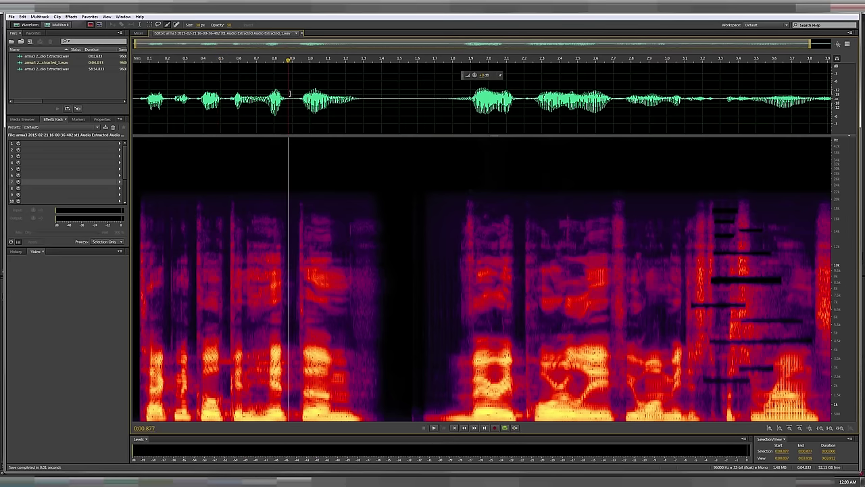
pyautogui.hotkey('alt', 'Tab')
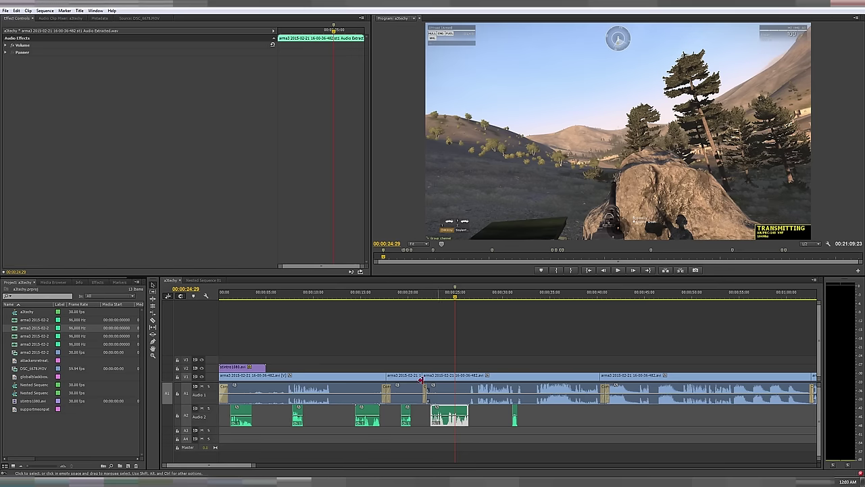
pyautogui.click(479, 420)
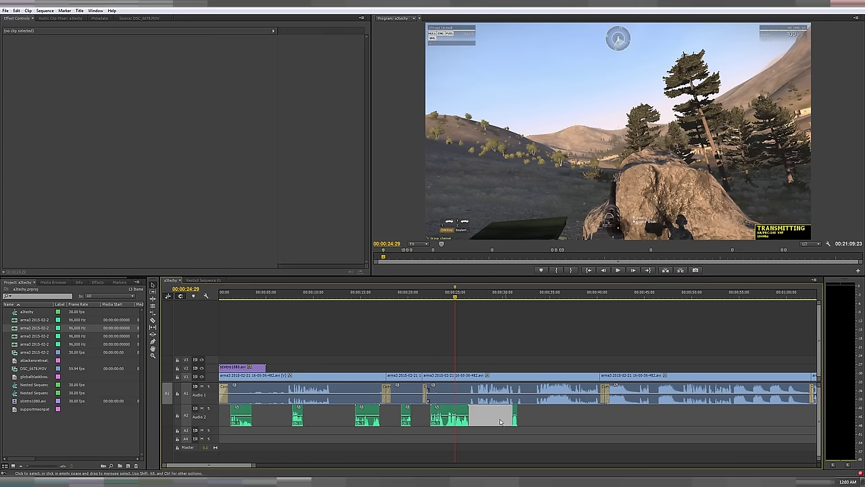
pyautogui.rightClick(455, 288)
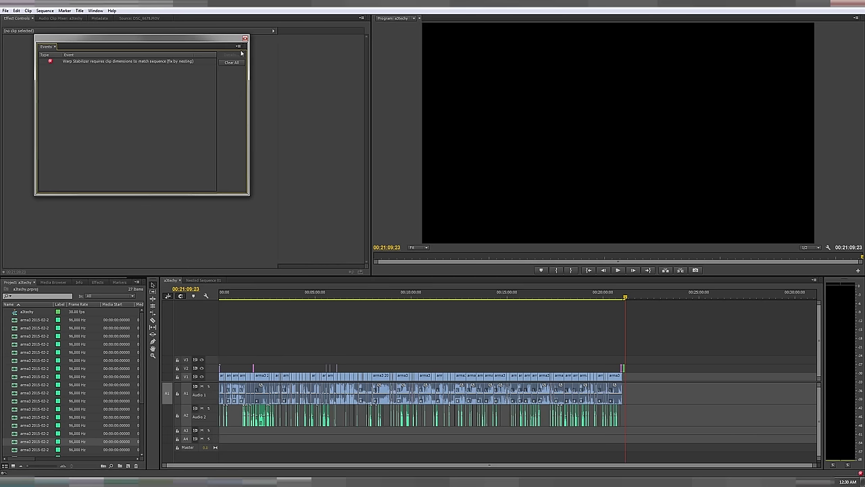
# Clear the Events list, close it, and save the project
pyautogui.click(235, 63)
pyautogui.click(244, 38)
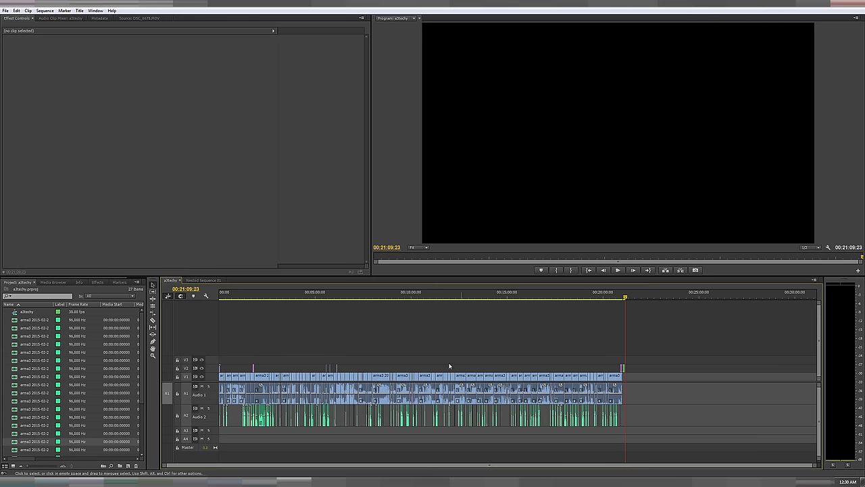
pyautogui.moveTo(815, 466); pyautogui.dragTo(539, 465)
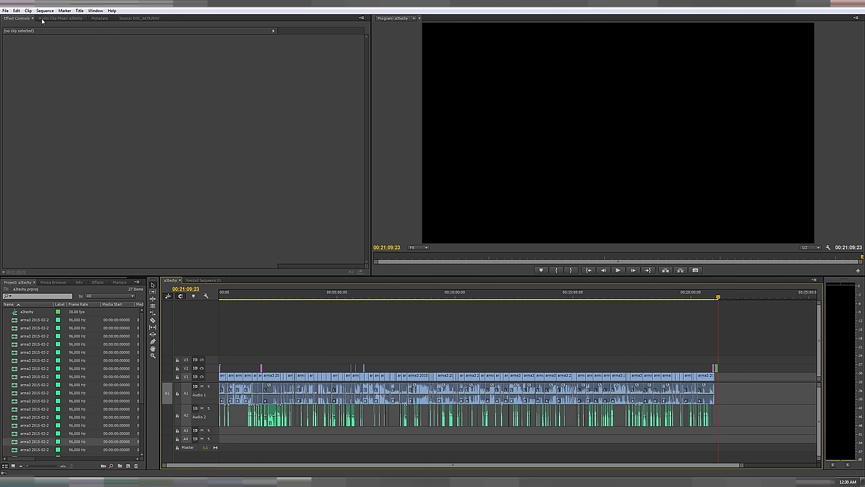
pyautogui.click(5, 11)
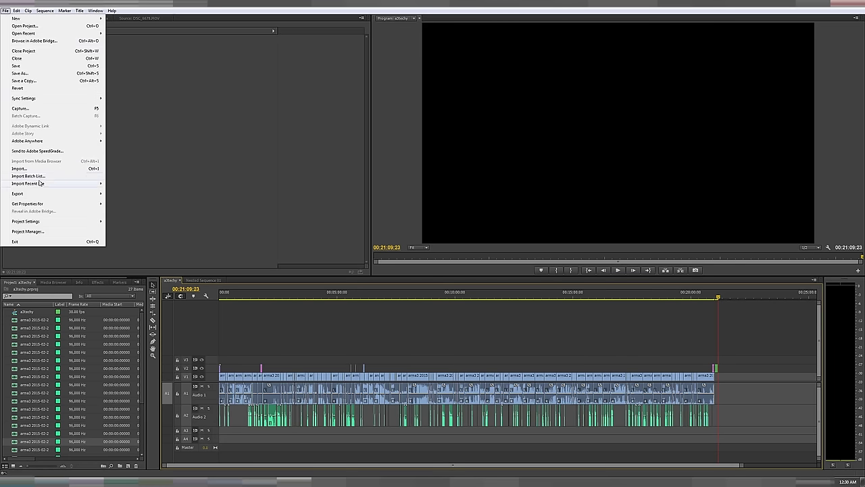
pyautogui.click(17, 67)
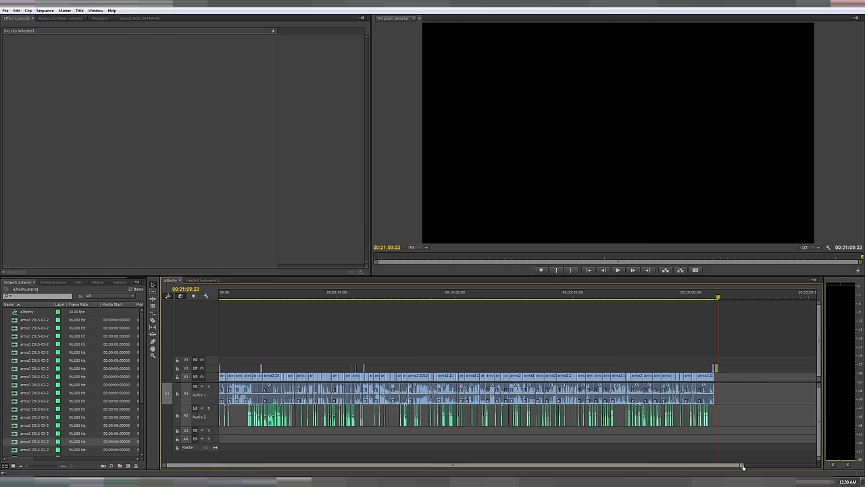
# Examine the edited timeline from its end back to the opening clips, and bring the whole sequence into view
pyautogui.scroll(-3, 743, 467)
pyautogui.moveTo(727, 468); pyautogui.dragTo(605, 467)
pyautogui.scroll(5, 607, 467)
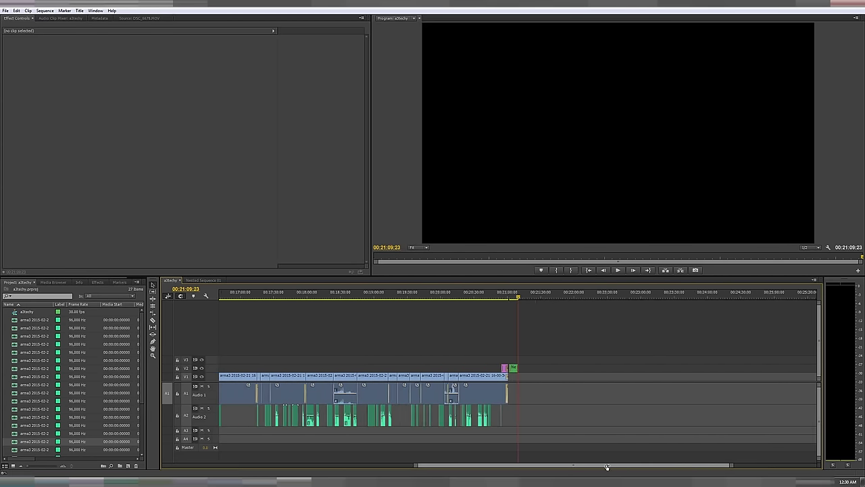
pyautogui.scroll(5, 607, 466)
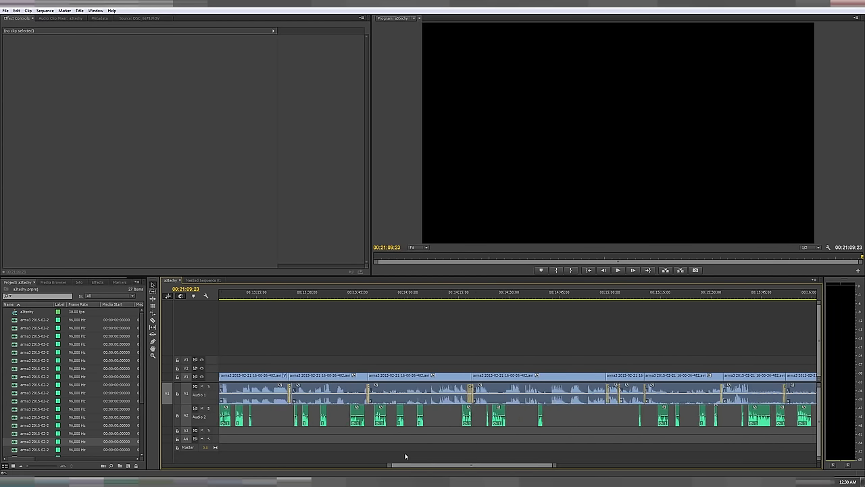
pyautogui.moveTo(405, 456); pyautogui.dragTo(149, 447)
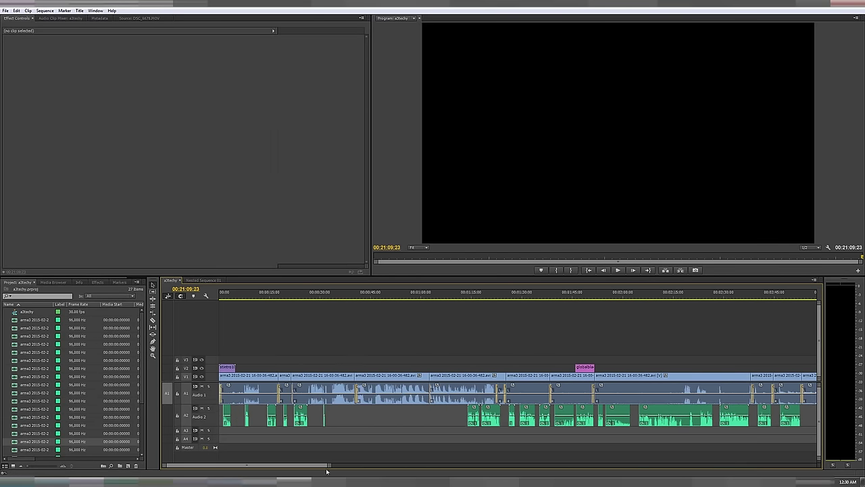
pyautogui.moveTo(328, 467); pyautogui.dragTo(583, 468)
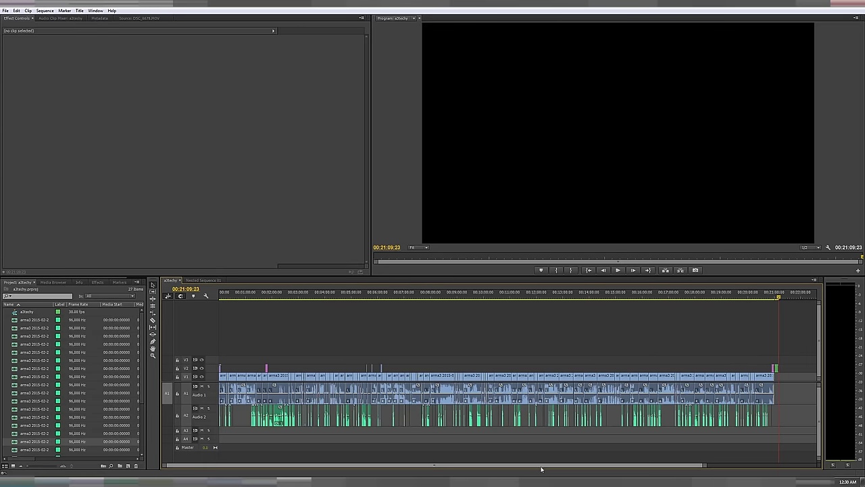
# Save the project and send the entire sequence to Adobe Audition with audio clip effects rendered
pyautogui.click(5, 10)
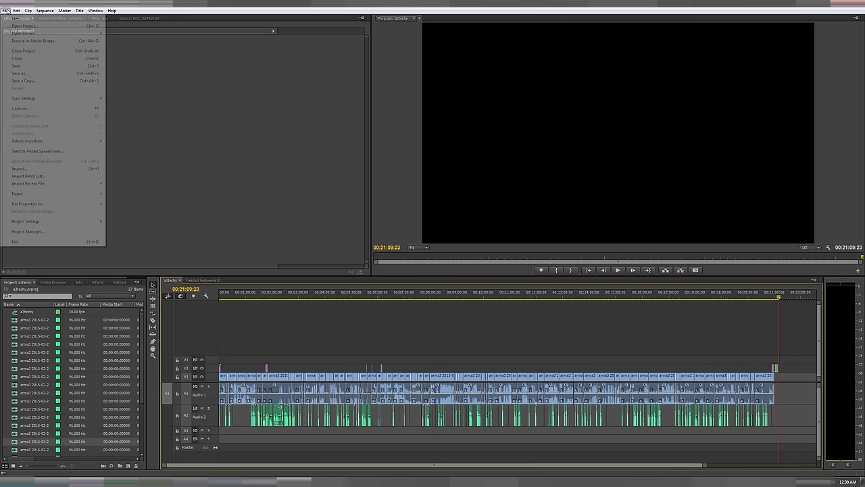
pyautogui.click(20, 66)
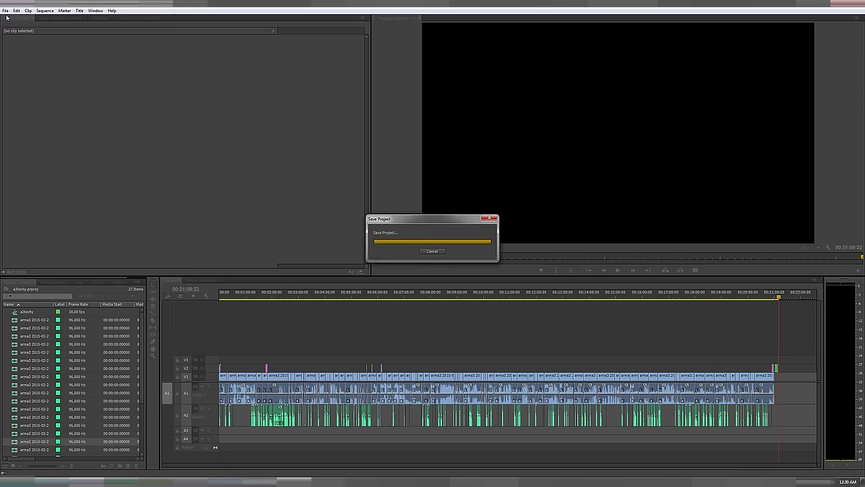
pyautogui.click(6, 11)
pyautogui.moveTo(15, 12)
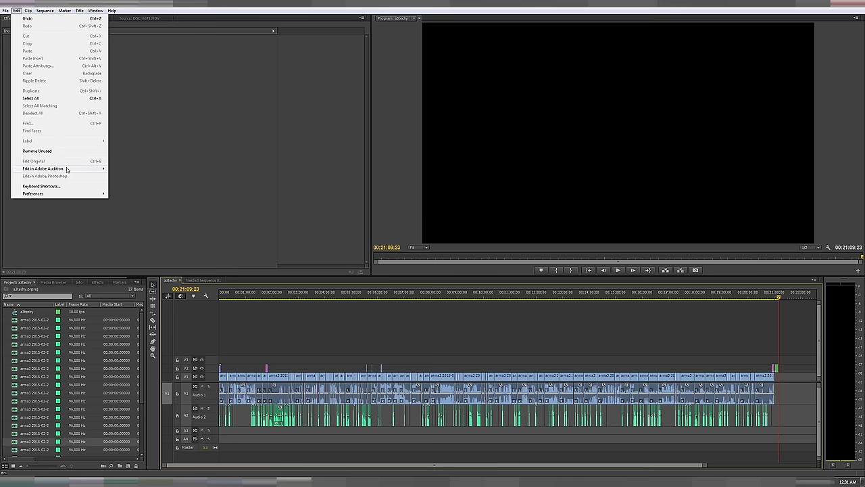
pyautogui.moveTo(67, 169)
pyautogui.click(133, 177)
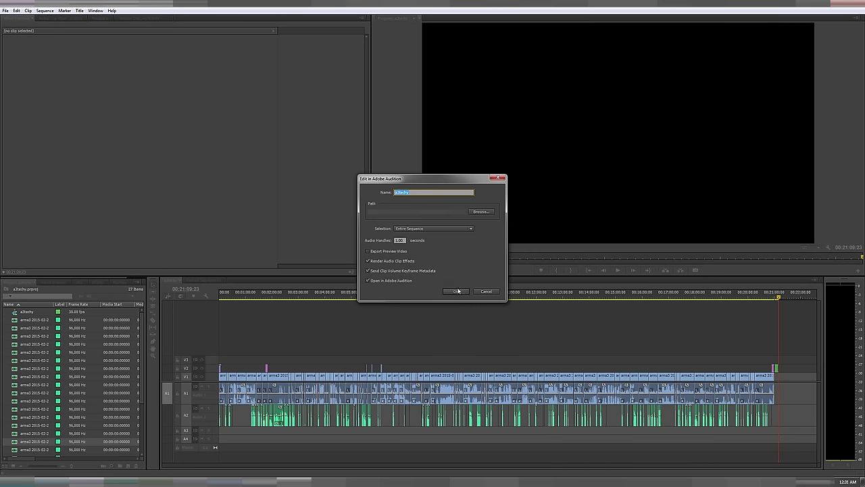
pyautogui.click(456, 292)
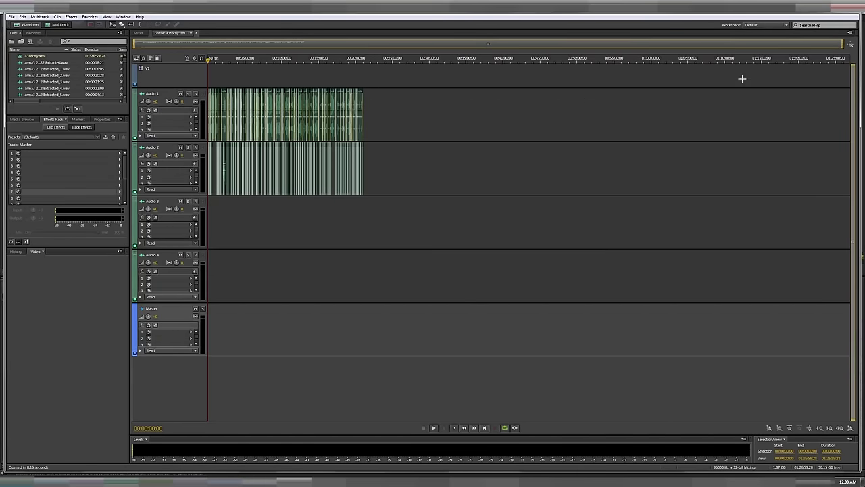
# Add a Dynamics Processing effect to the Audio 1 track of the multitrack session
pyautogui.moveTo(844, 44); pyautogui.dragTo(307, 175)
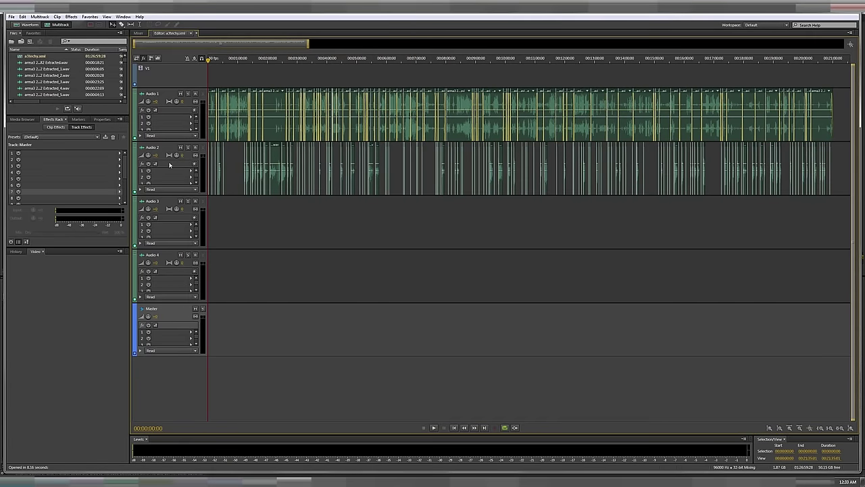
pyautogui.click(151, 58)
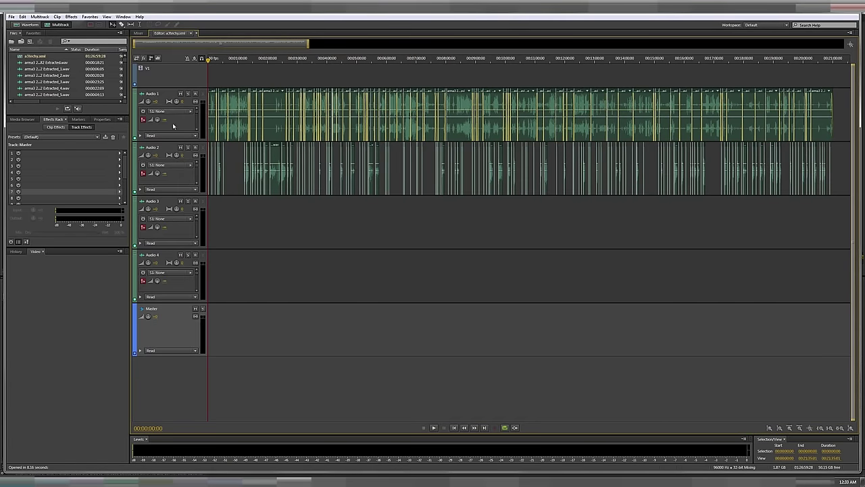
pyautogui.click(144, 59)
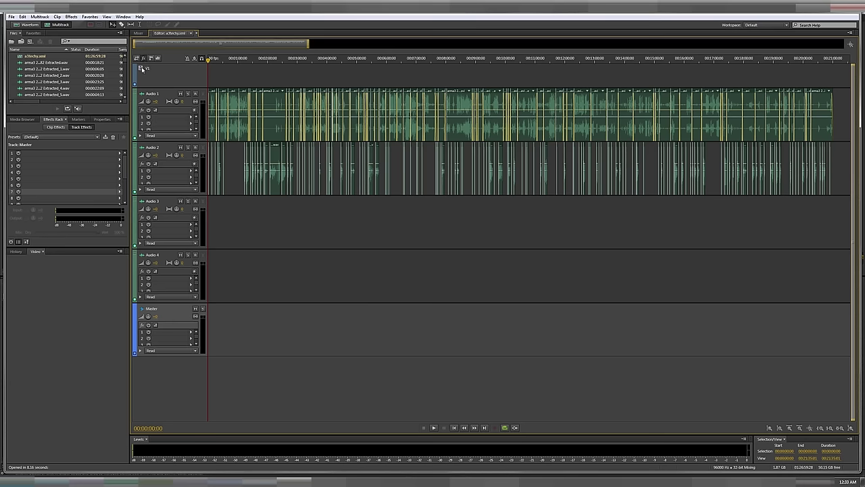
pyautogui.click(191, 119)
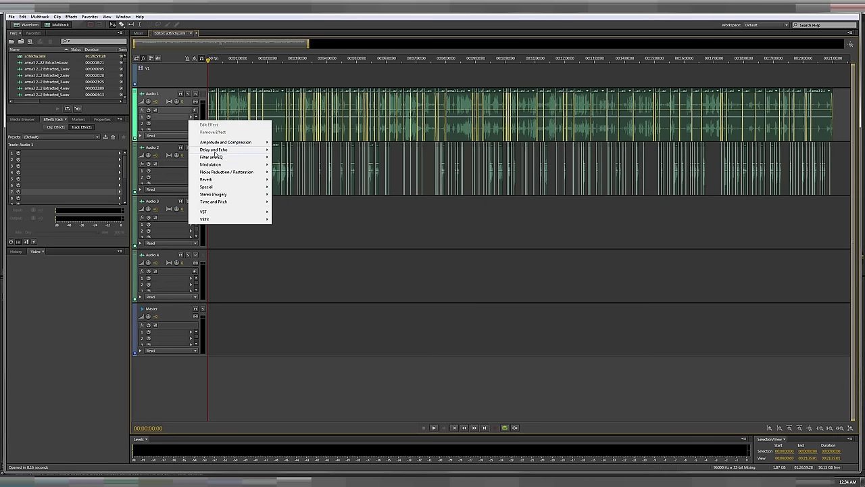
pyautogui.moveTo(219, 144)
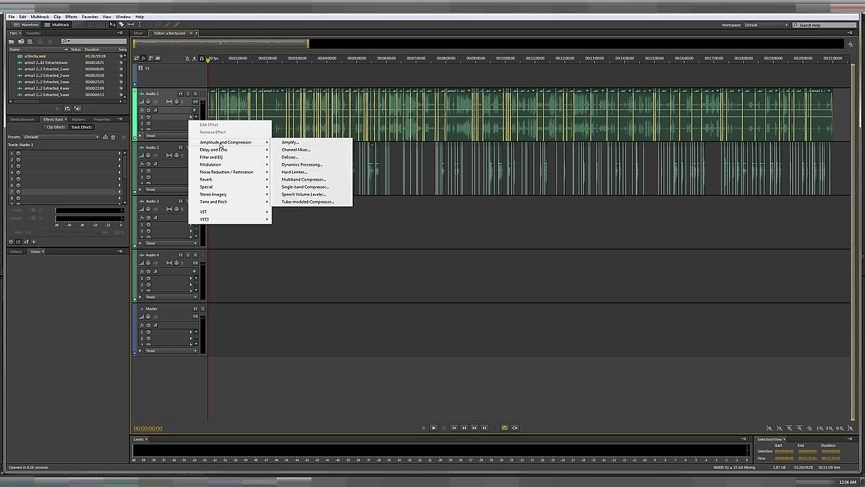
pyautogui.click(302, 165)
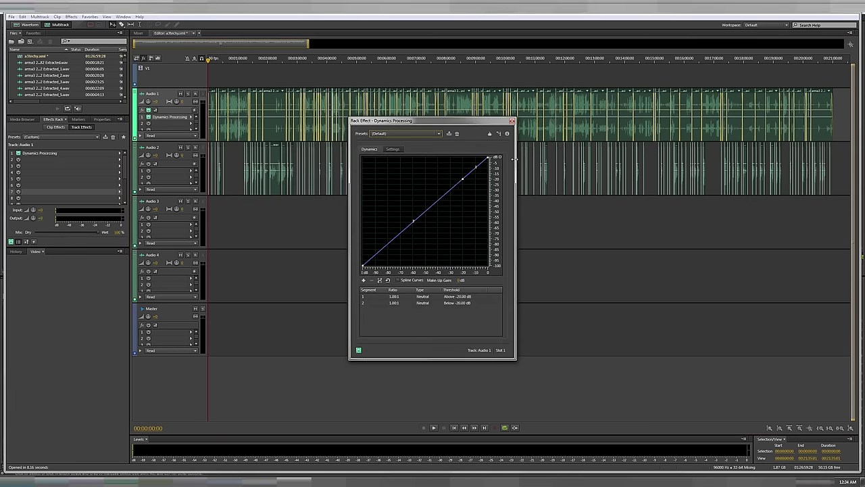
# Flatten the Dynamics Processing curve above about -20 dB into a compressor and smooth it with spline curves
pyautogui.moveTo(490, 158); pyautogui.dragTo(498, 182)
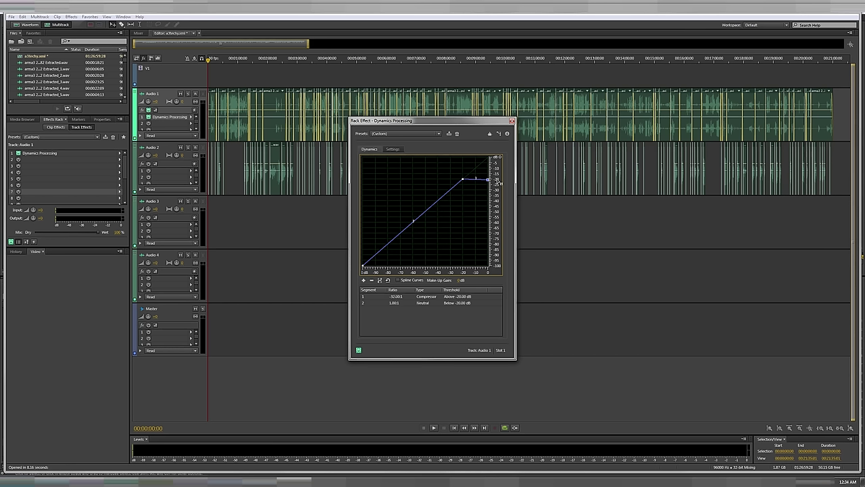
pyautogui.click(397, 280)
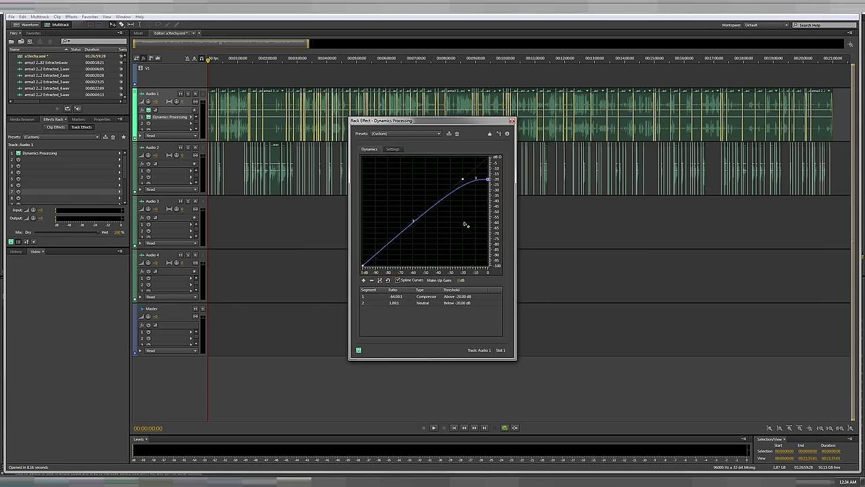
pyautogui.moveTo(463, 179); pyautogui.dragTo(490, 183)
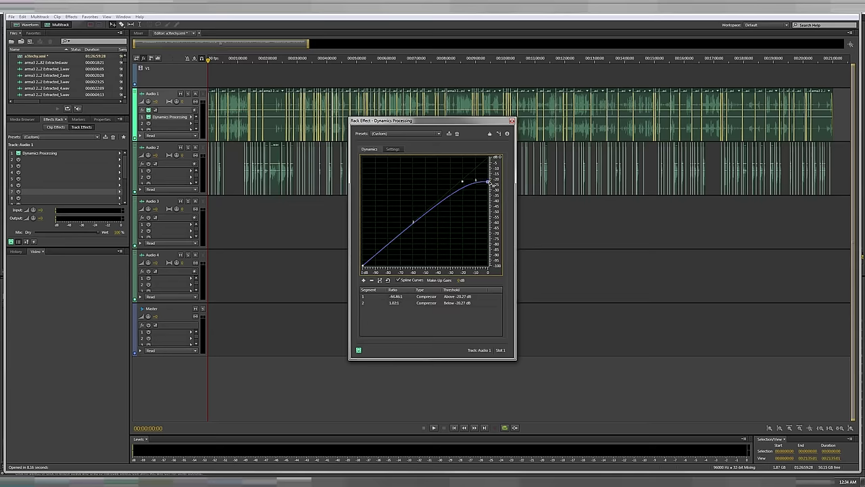
# Shorten the gain processor's release time and set its attack time to 5 ms for Audio 1's Dynamics Processing
pyautogui.click(393, 149)
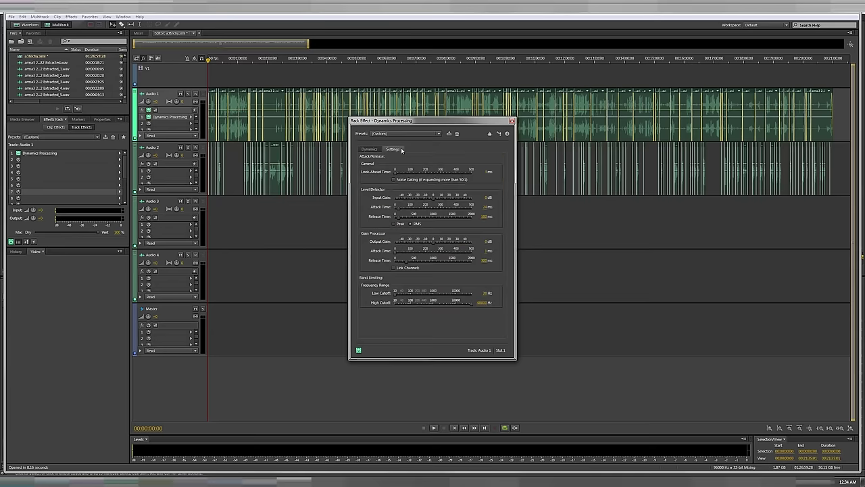
pyautogui.click(481, 261)
pyautogui.write('50')
pyautogui.click(484, 260)
pyautogui.click(485, 252)
pyautogui.write('5')
pyautogui.press('Return')
pyautogui.click(511, 121)
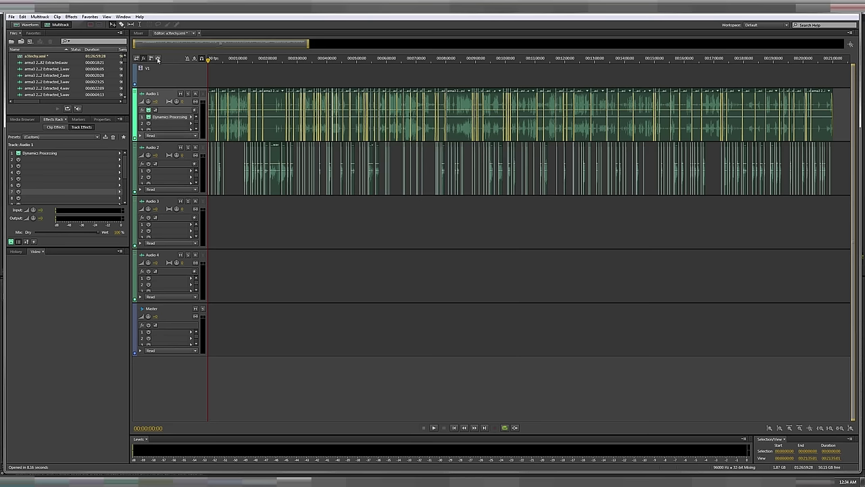
# Route Audio 3's first send to the side-chain input of the Dynamics Processing effect on Audio 1
pyautogui.click(158, 58)
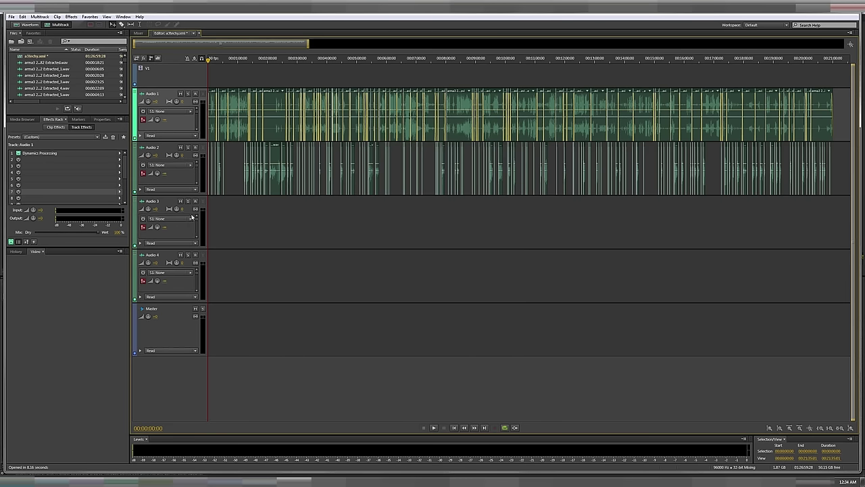
pyautogui.click(181, 222)
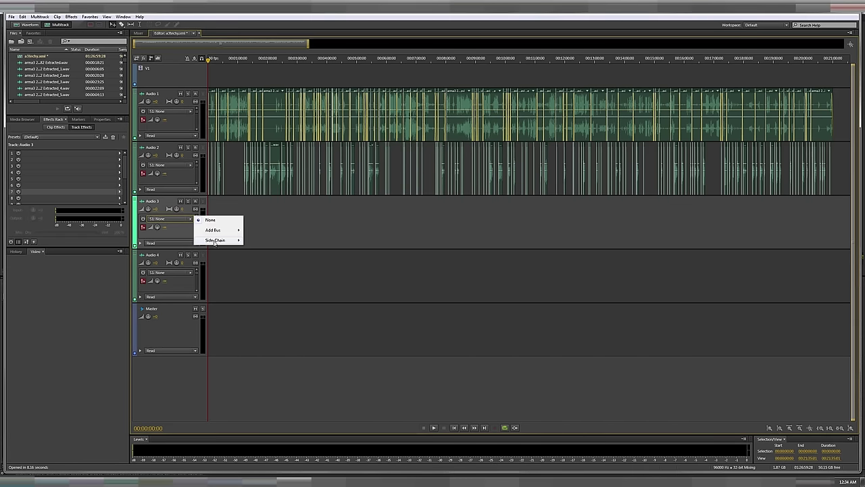
pyautogui.moveTo(217, 240)
pyautogui.moveTo(269, 241)
pyautogui.click(314, 241)
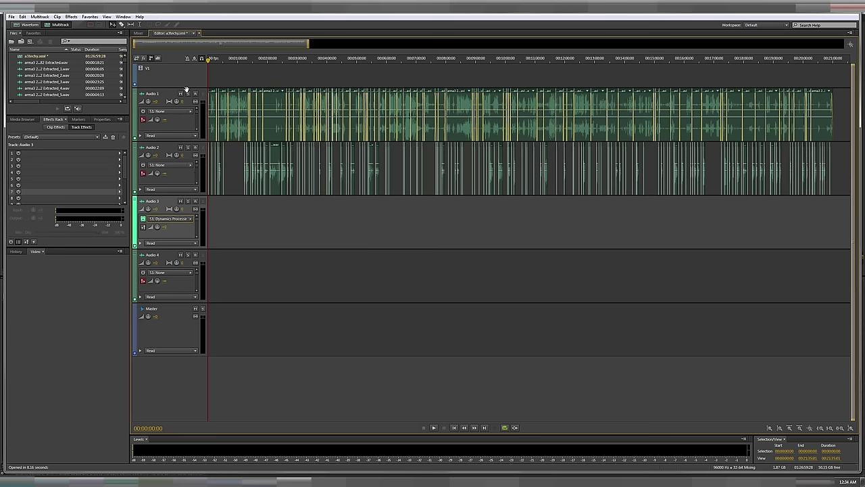
pyautogui.click(174, 97)
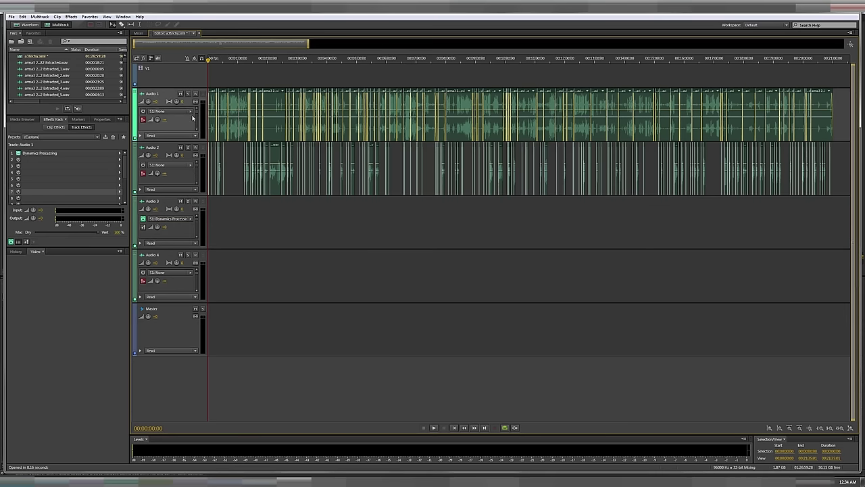
# Listen to the game and voice audio up to about 1:22 with Audio 1's effects bypassed
pyautogui.moveTo(308, 46); pyautogui.dragTo(172, 60)
pyautogui.click(150, 58)
pyautogui.click(374, 104)
pyautogui.press('space')
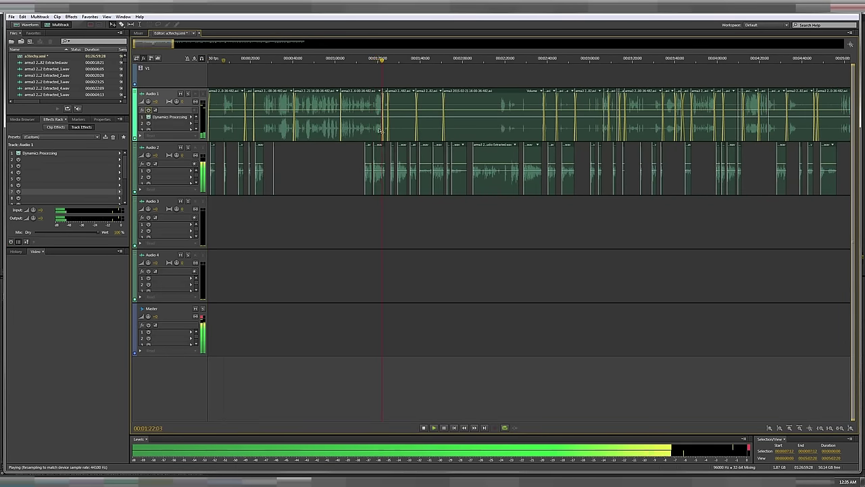
pyautogui.press('space')
# Move the voice clip near 1:20 from Audio 2 to Audio 3 and play it with Audio 1's effects enabled
pyautogui.moveTo(380, 157); pyautogui.dragTo(379, 205)
pyautogui.click(371, 60)
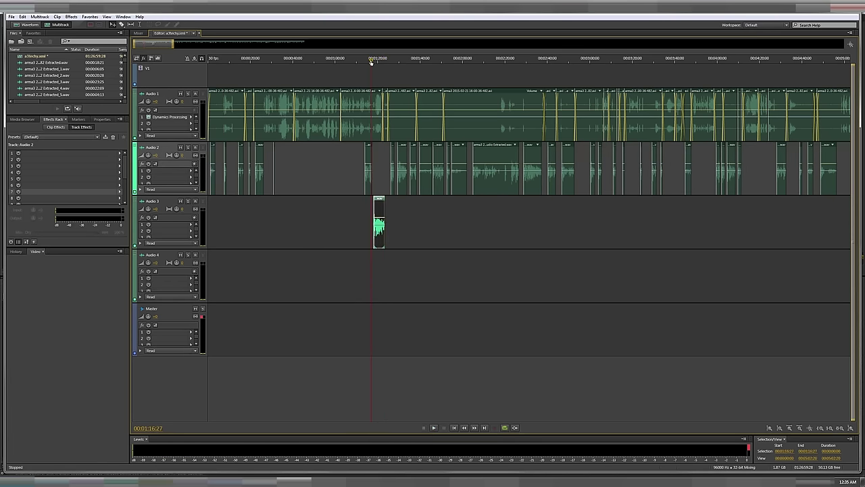
pyautogui.click(149, 119)
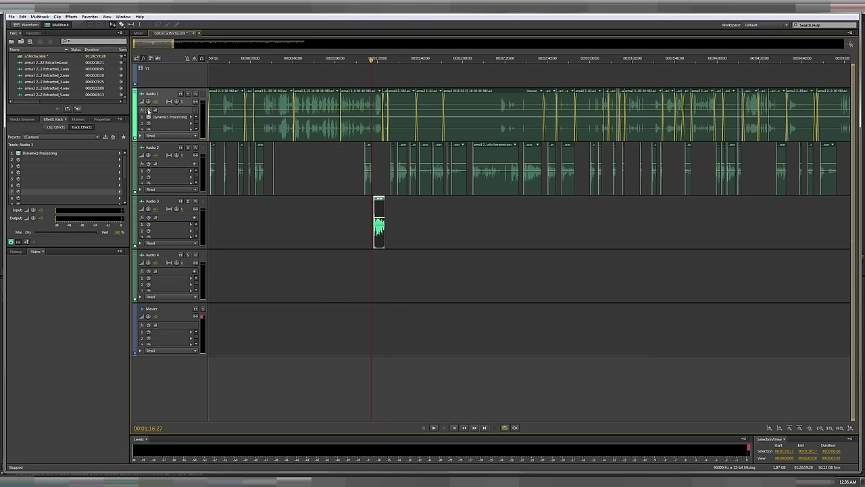
pyautogui.press('space')
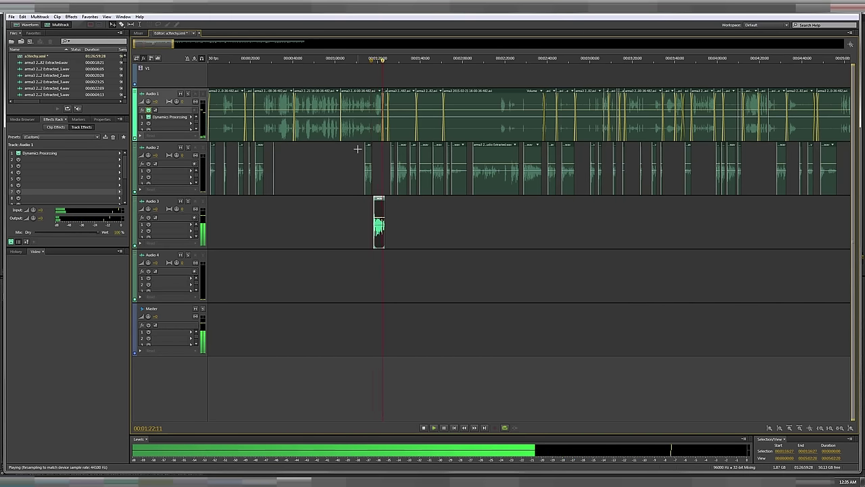
pyautogui.press('space')
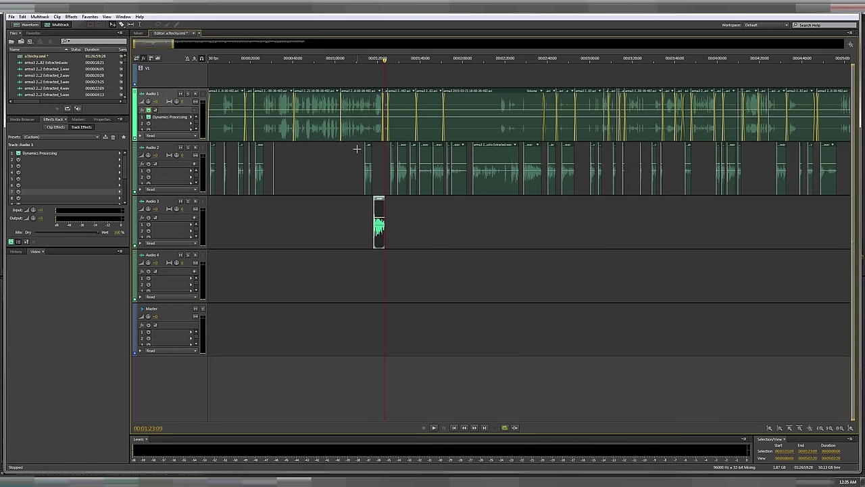
# Reshape Audio 1's Dynamics Processing curve to compress above about -30 dB with an added point near -38 dB, and replay the passage
pyautogui.click(192, 118)
pyautogui.click(235, 128)
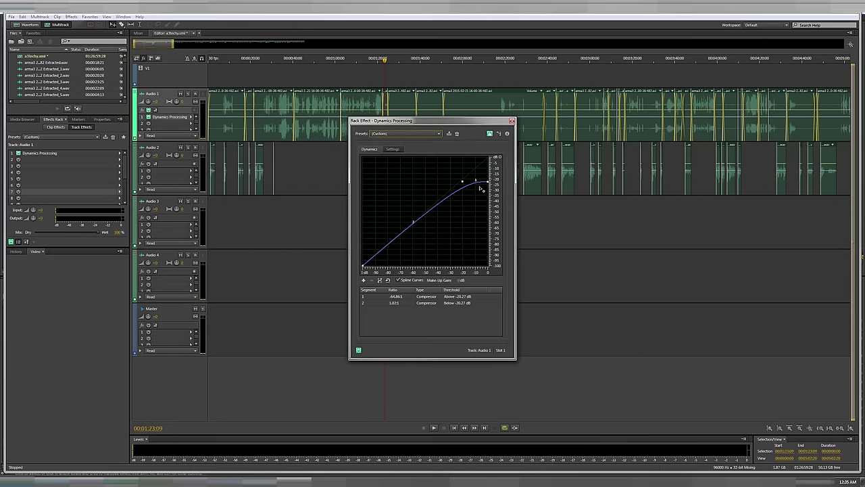
pyautogui.moveTo(490, 183); pyautogui.dragTo(440, 200)
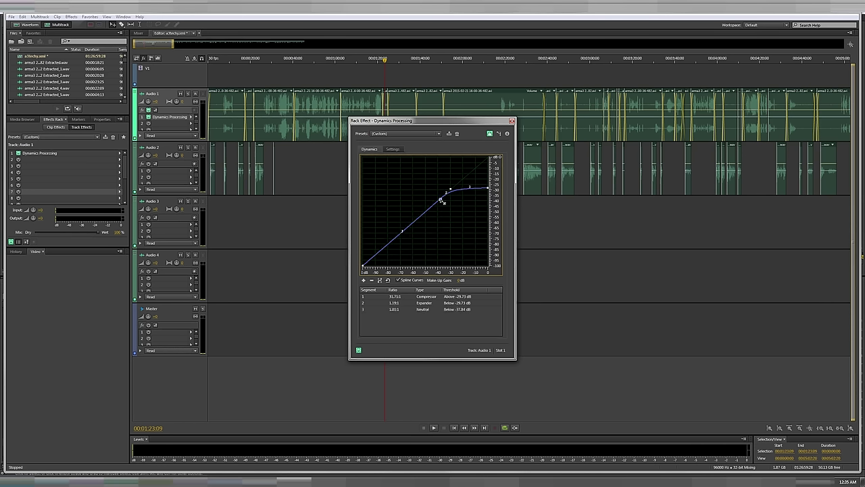
pyautogui.moveTo(492, 191); pyautogui.dragTo(492, 192)
pyautogui.click(512, 122)
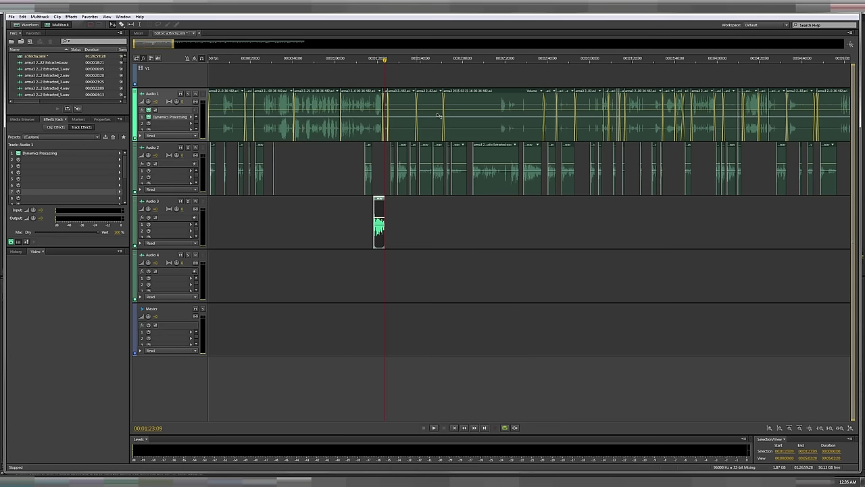
pyautogui.click(373, 60)
pyautogui.press('space')
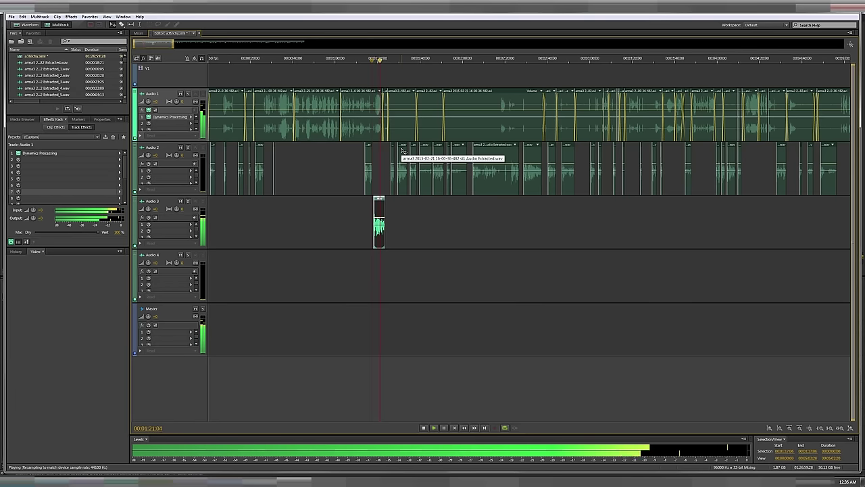
pyautogui.press('space')
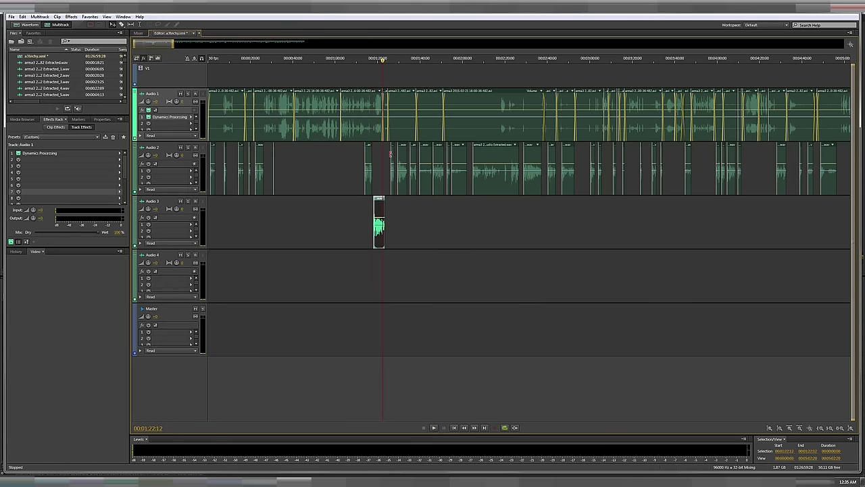
# Set the gain processor's release time to 10 ms in Audio 1's Dynamics Processing and replay the passage from about 1:17
pyautogui.click(192, 119)
pyautogui.click(205, 127)
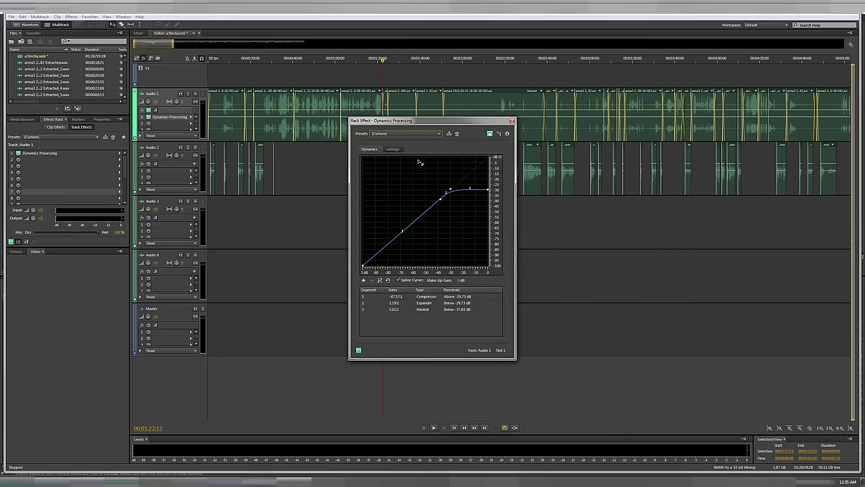
pyautogui.click(393, 149)
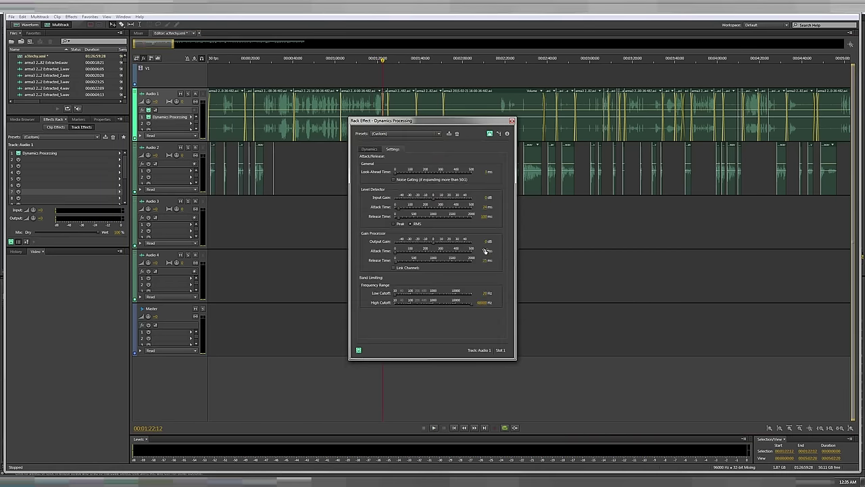
pyautogui.click(485, 251)
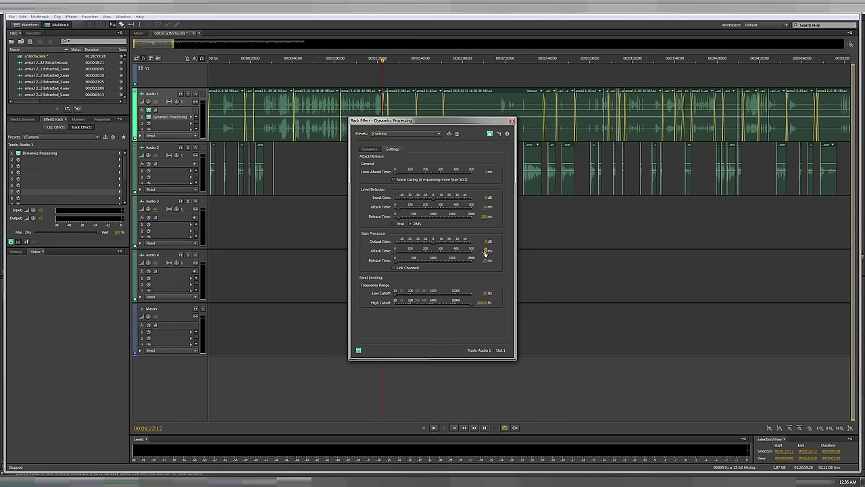
pyautogui.click(483, 261)
pyautogui.write('10')
pyautogui.click(511, 121)
pyautogui.press('space')
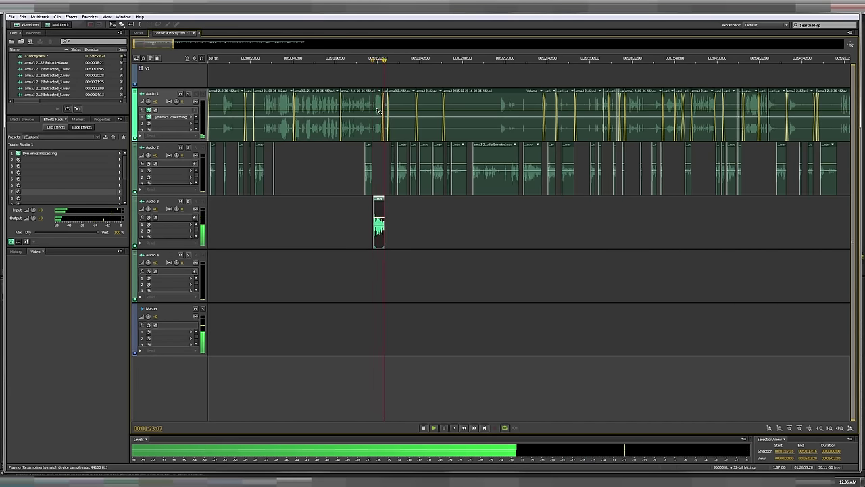
pyautogui.press('space')
# Adjust the gain processor's release time in Audio 1's Dynamics Processing and replay the passage from about 1:17 to judge the ducking
pyautogui.click(192, 120)
pyautogui.click(199, 129)
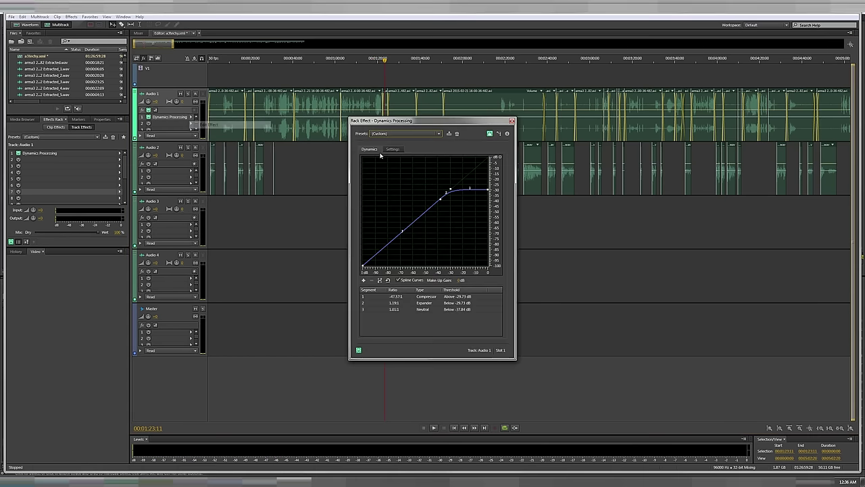
pyautogui.click(393, 149)
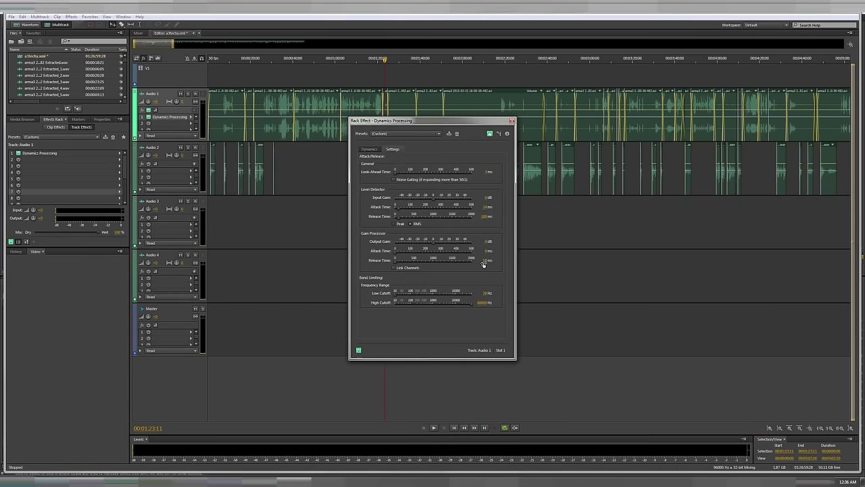
pyautogui.click(483, 262)
pyautogui.click(511, 120)
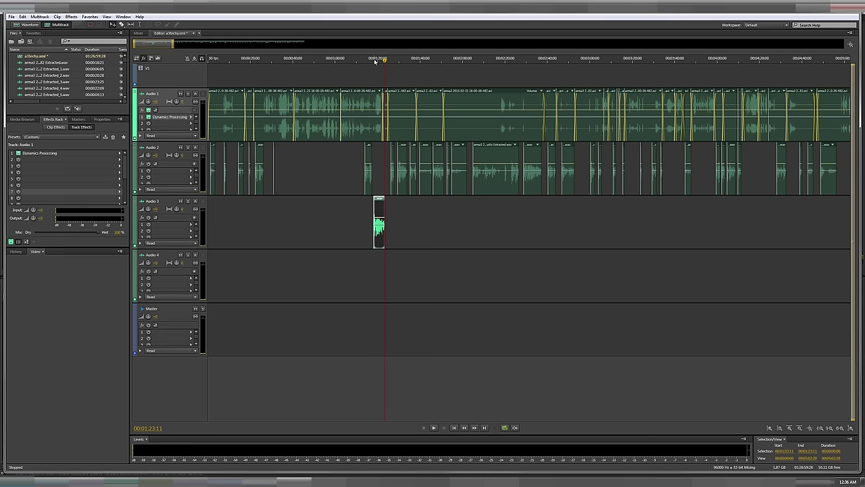
pyautogui.click(375, 61)
pyautogui.press('space')
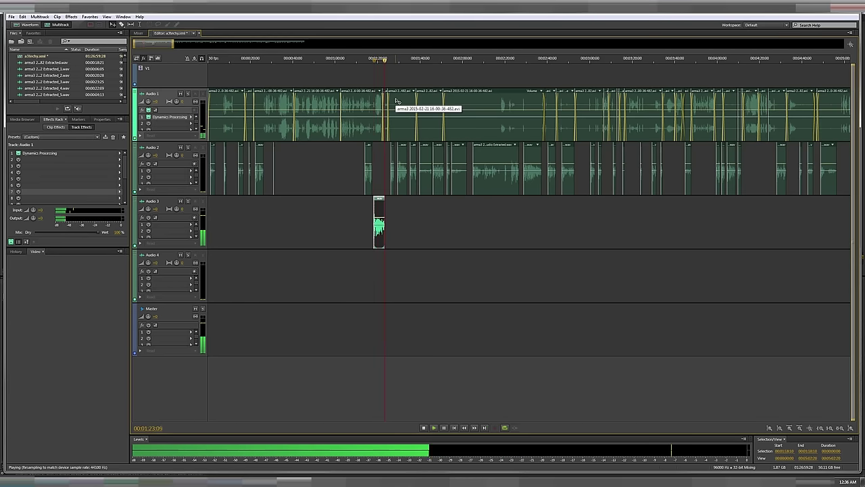
pyautogui.press('space')
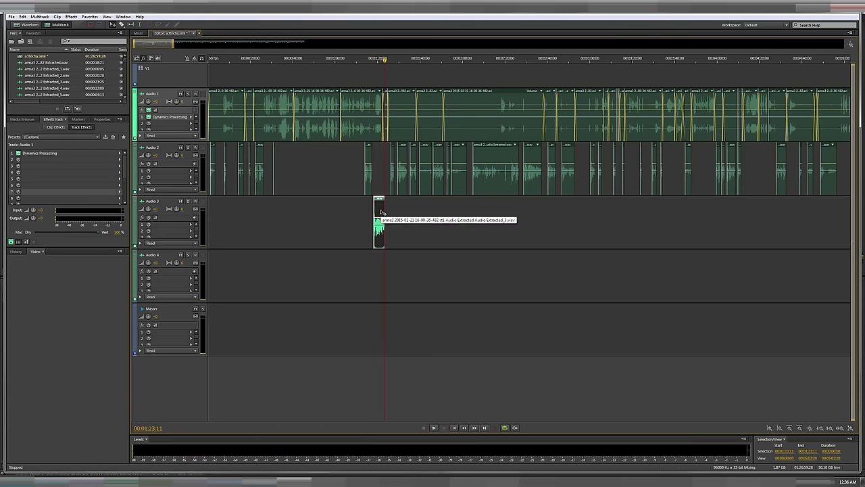
pyautogui.press('space')
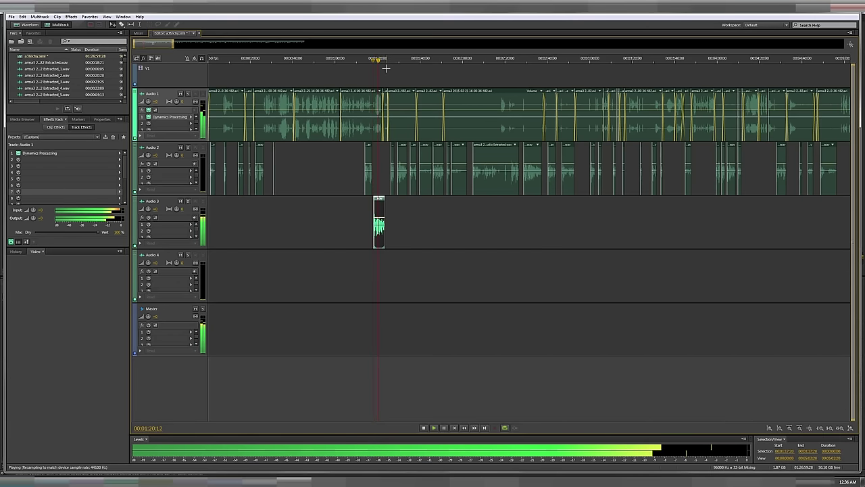
pyautogui.press('space')
# Lower Audio 1's Dynamics Processing curve so it flattens above about -31 dB with a point near -44 dB, and replay from about 1:17
pyautogui.click(192, 117)
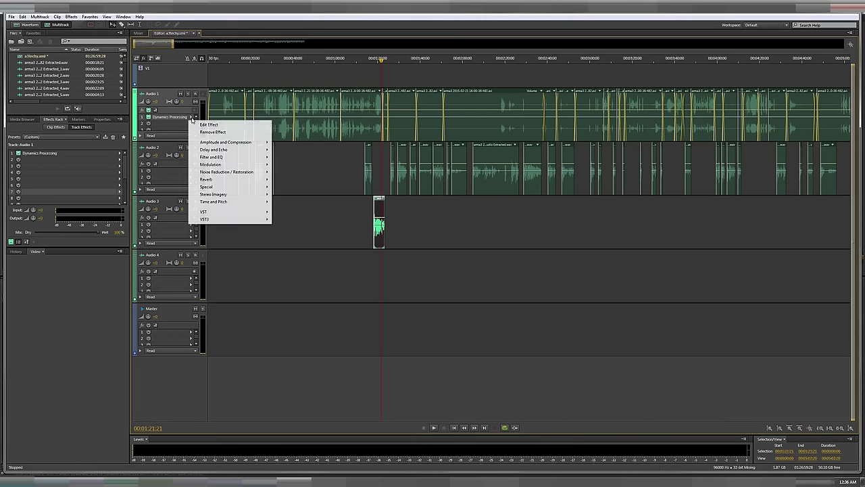
pyautogui.click(209, 123)
pyautogui.moveTo(441, 196); pyautogui.dragTo(489, 198)
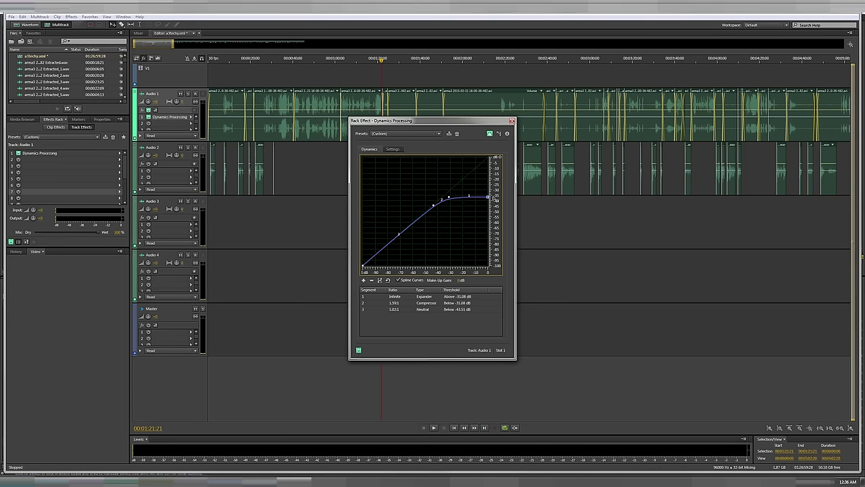
pyautogui.click(512, 122)
pyautogui.click(375, 57)
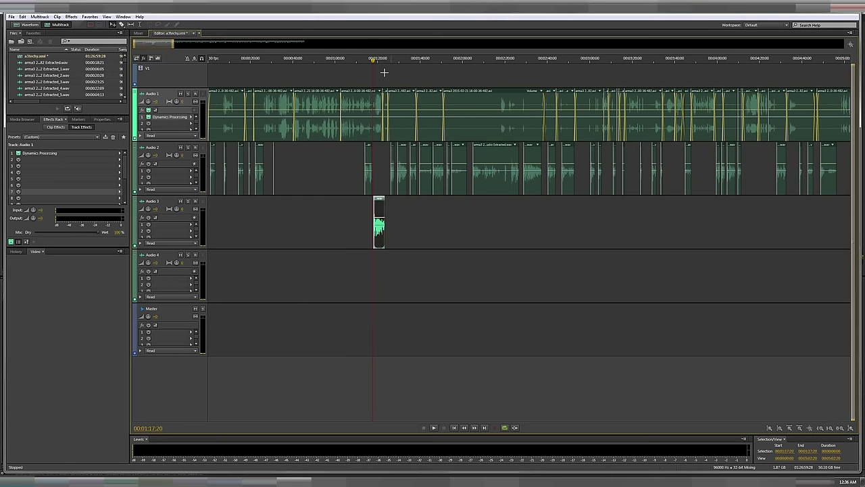
pyautogui.press('space')
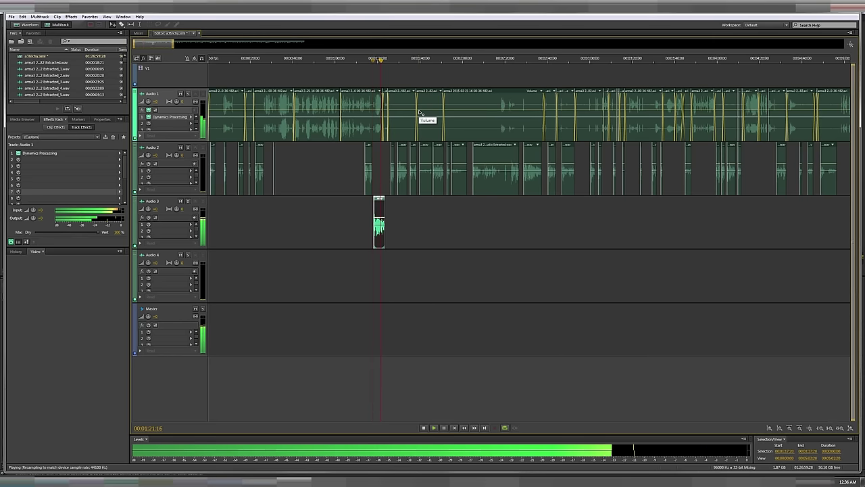
pyautogui.press('space')
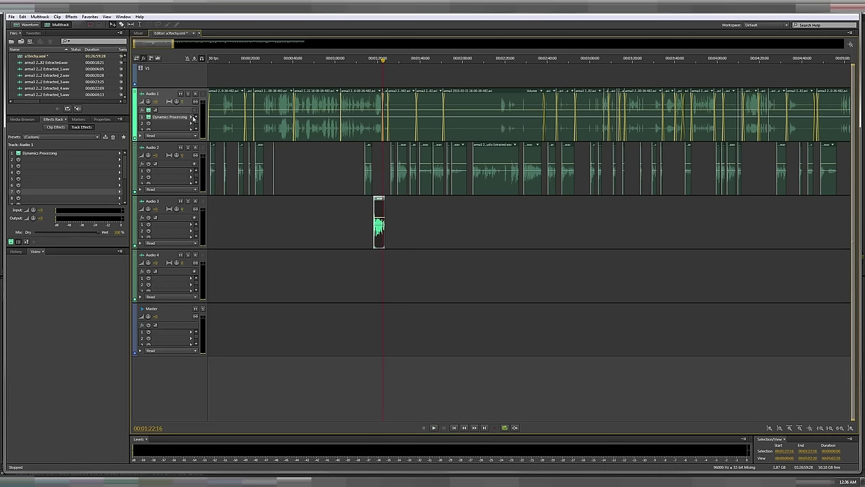
# Fine-tune the upper part of Audio 1's Dynamics Processing curve and play the passage again from about 1:18
pyautogui.click(192, 117)
pyautogui.click(209, 121)
pyautogui.moveTo(436, 206); pyautogui.dragTo(454, 197)
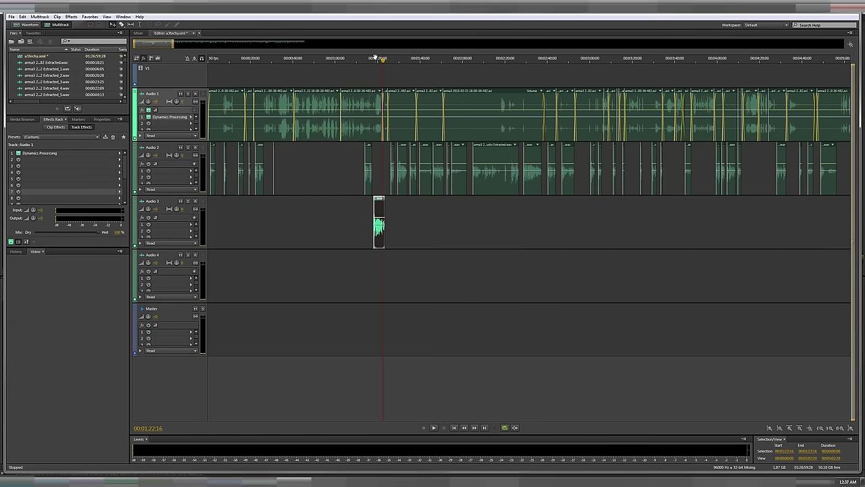
pyautogui.press('space')
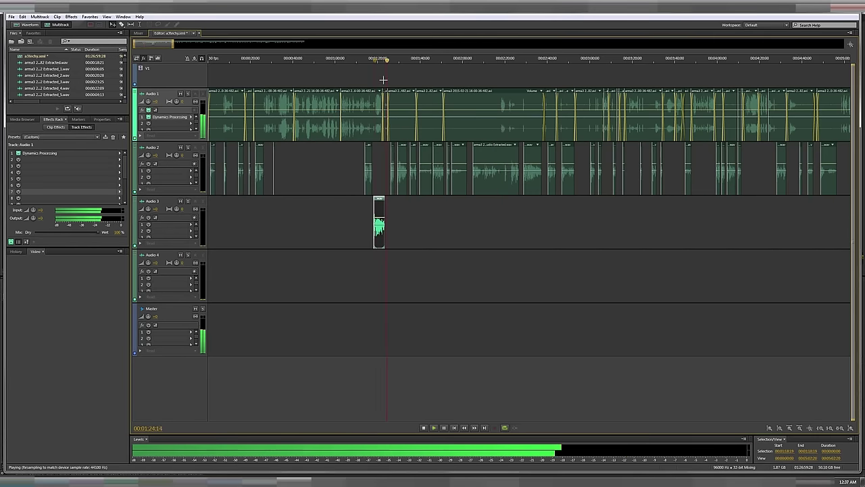
# Set the gain processor's release time to 500 ms in Audio 1's Dynamics Processing while the passage plays
pyautogui.click(192, 117)
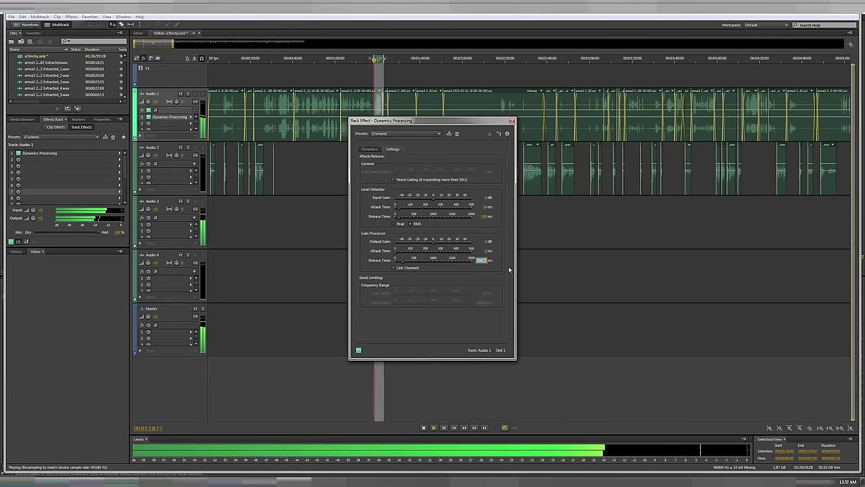
pyautogui.write('500')
pyautogui.press('Return')
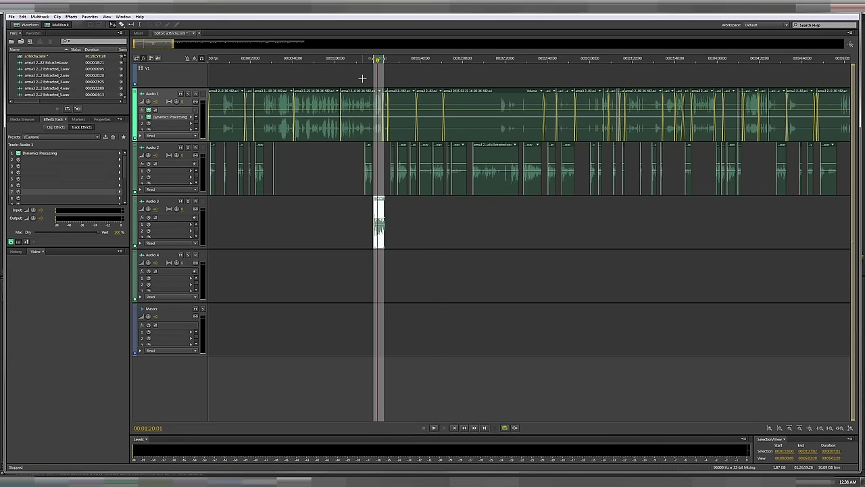
# Listen to the compressed mix further along the session, including the passage around 5:05, and at the beginning
pyautogui.moveTo(170, 43); pyautogui.dragTo(173, 43)
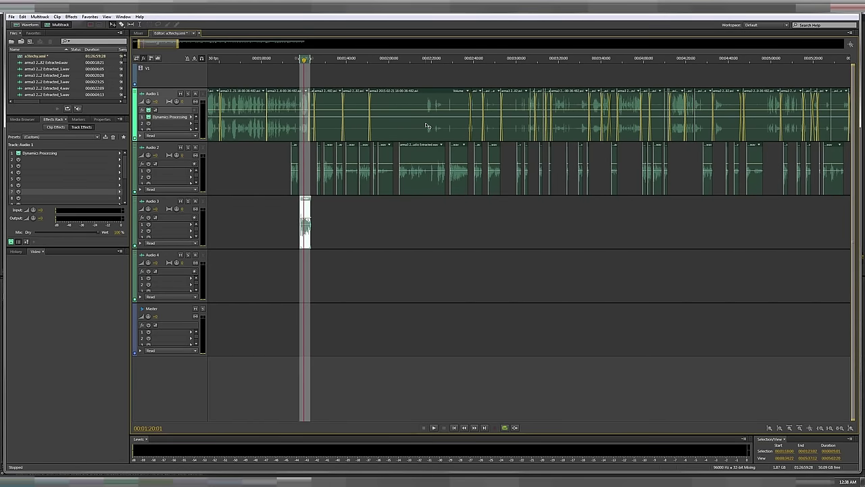
pyautogui.click(315, 60)
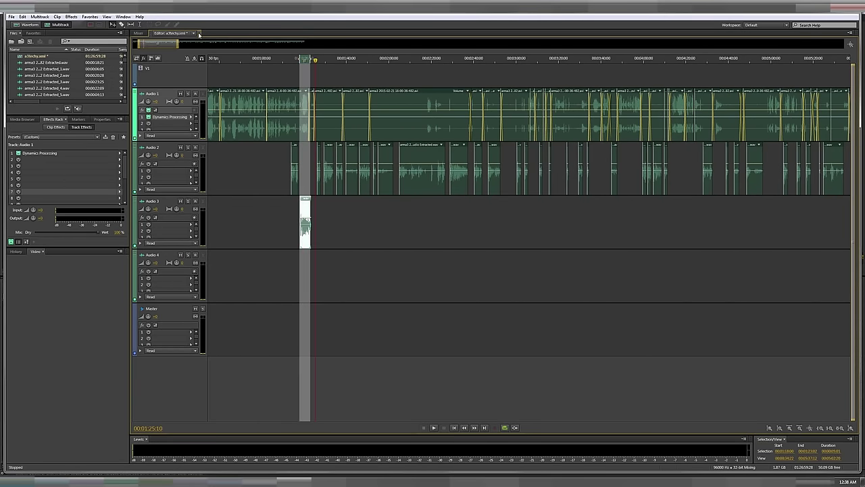
pyautogui.moveTo(171, 44); pyautogui.dragTo(174, 43)
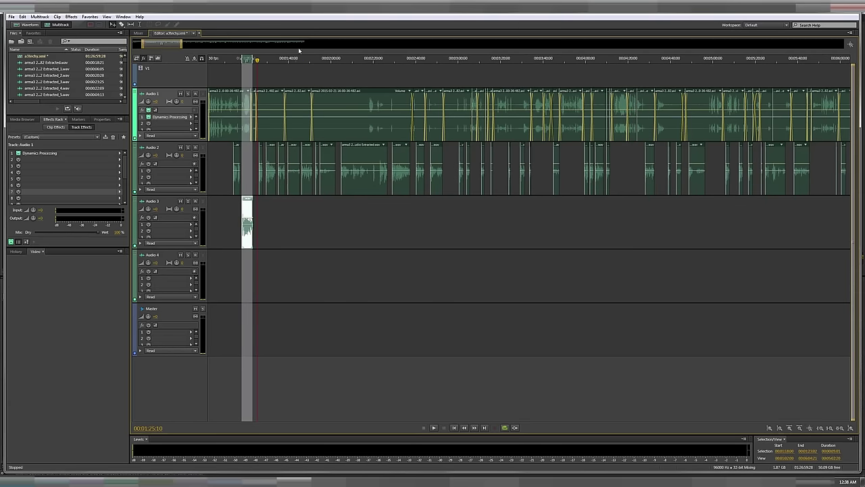
pyautogui.moveTo(162, 44); pyautogui.dragTo(168, 48)
pyautogui.press('space')
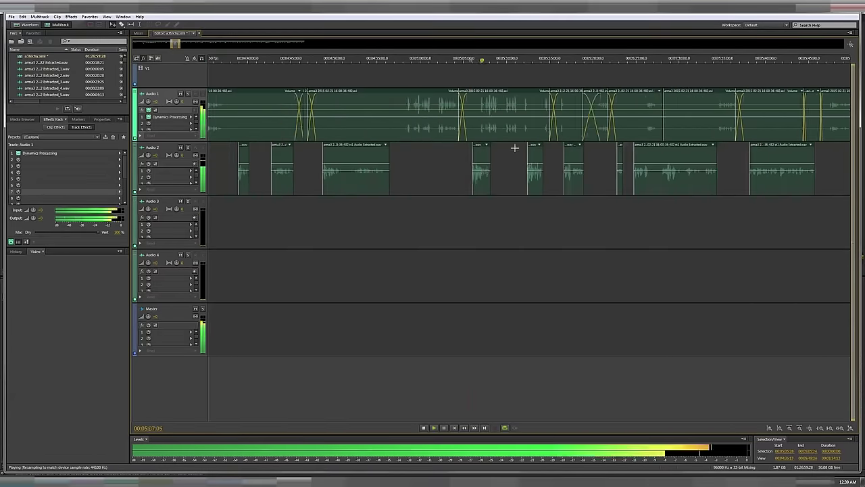
pyautogui.press('space')
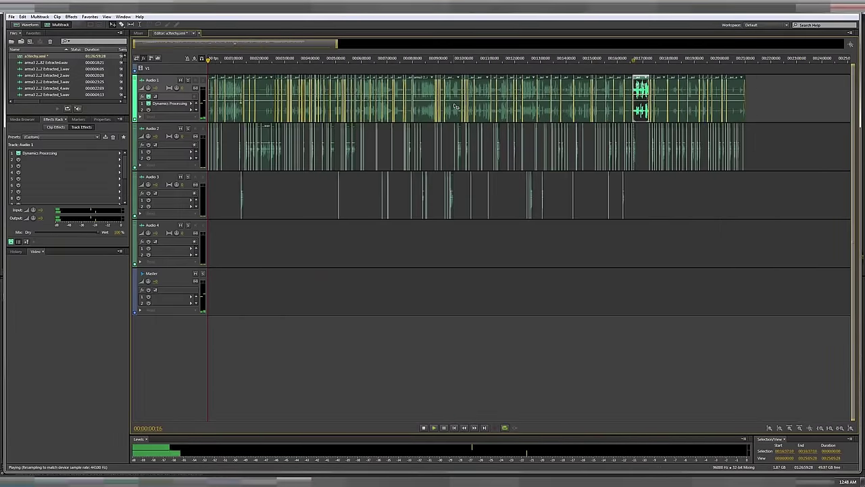
pyautogui.press('space')
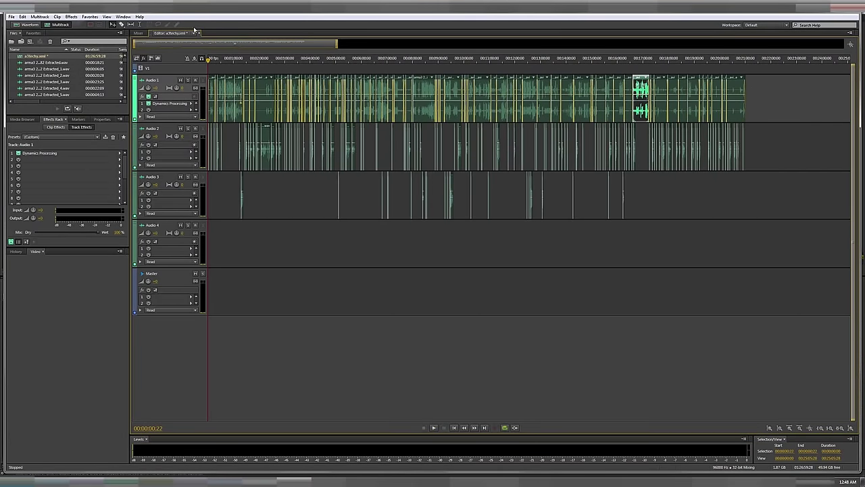
# Save the session as a3techy.xml.sesx and export a mixdown of the entire session as the Wave PCM file a3techy.xml_mixdown.wav
pyautogui.hotkey('ctrl', 'shift', 's')
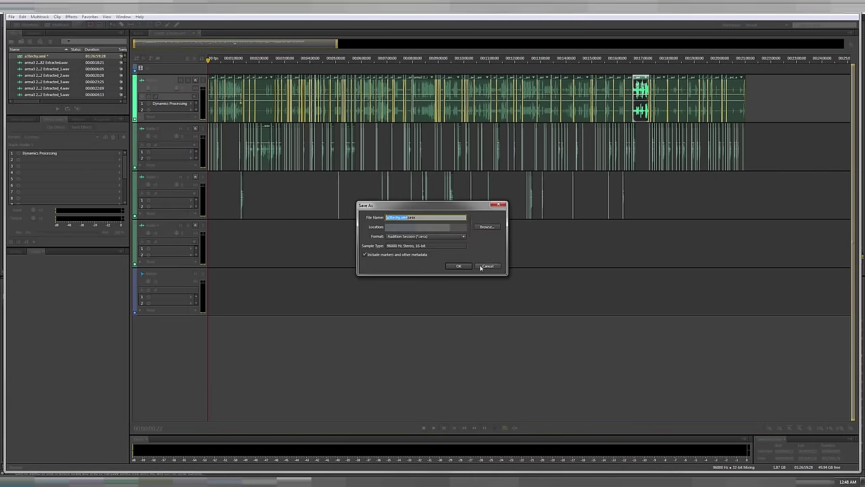
pyautogui.press('Return')
pyautogui.click(11, 17)
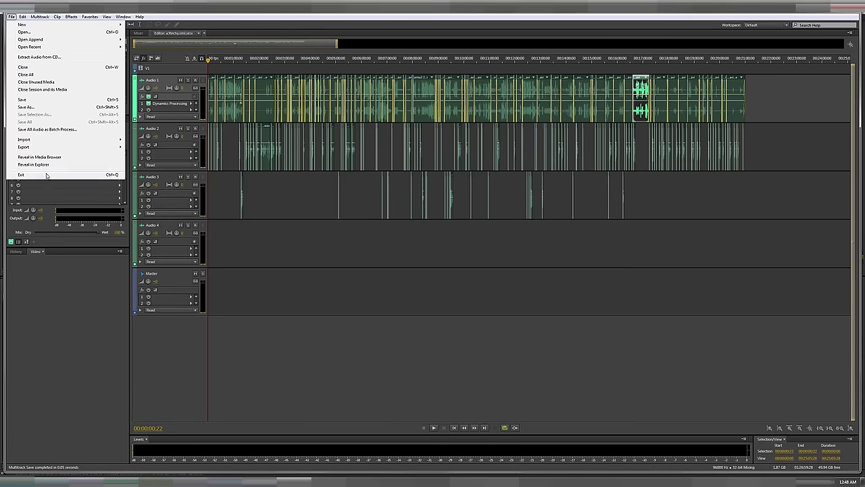
pyautogui.moveTo(46, 148)
pyautogui.moveTo(173, 172)
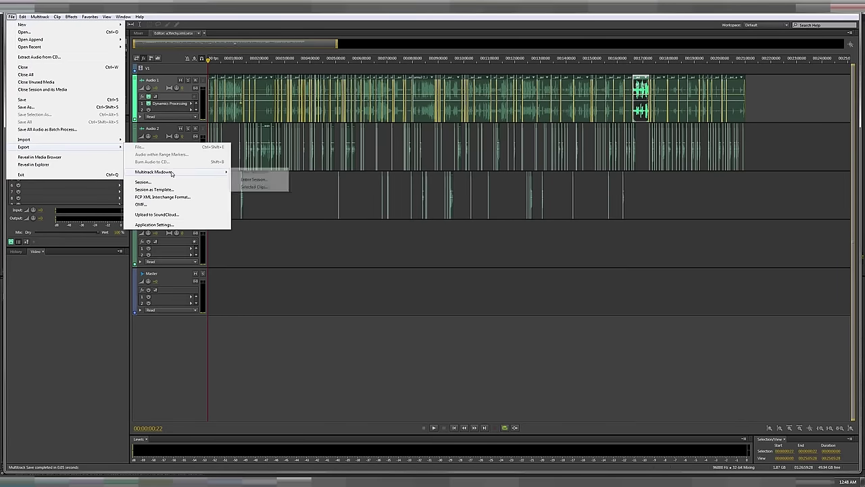
pyautogui.click(262, 181)
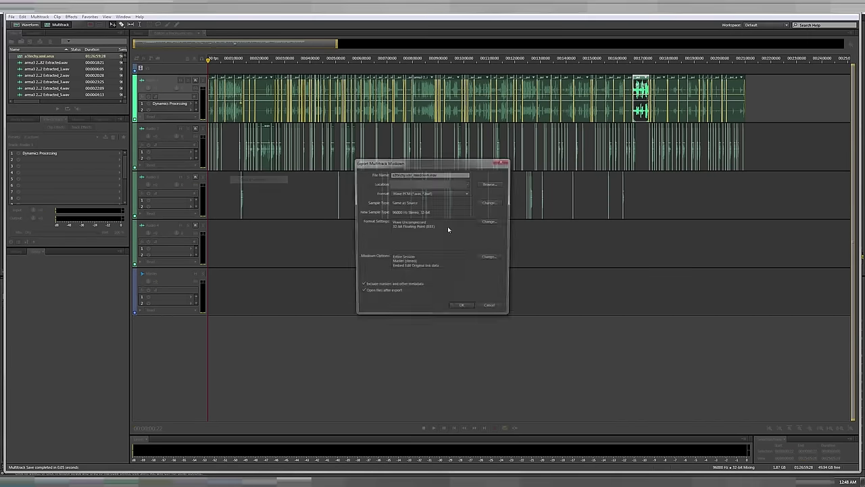
pyautogui.click(463, 309)
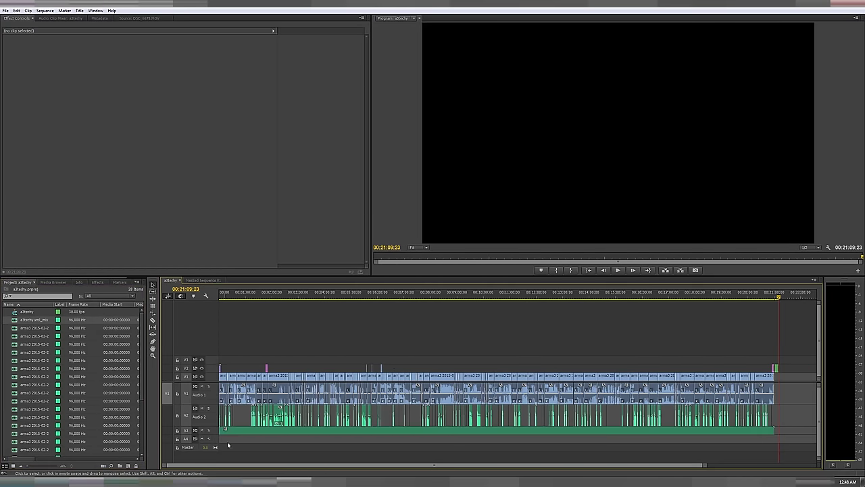
# Mute Audio 1 and Audio 2 in the Premiere Pro sequence and expand Audio 3, which holds the mixdown
pyautogui.click(201, 409)
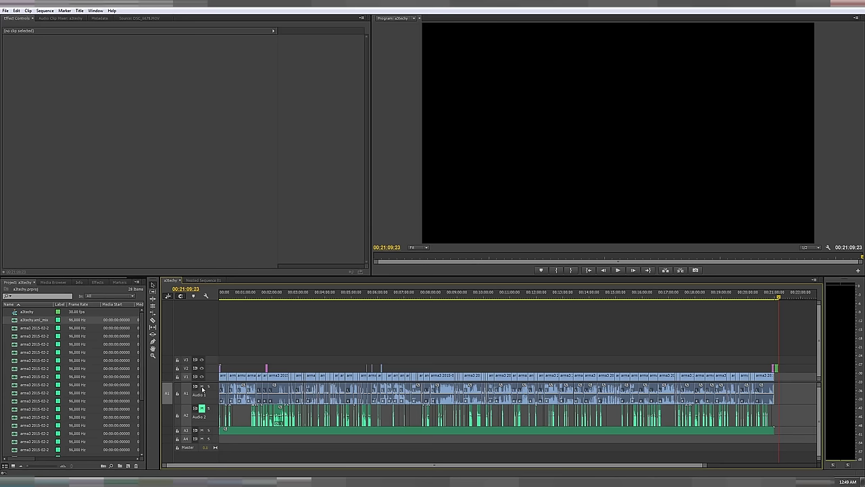
pyautogui.click(202, 386)
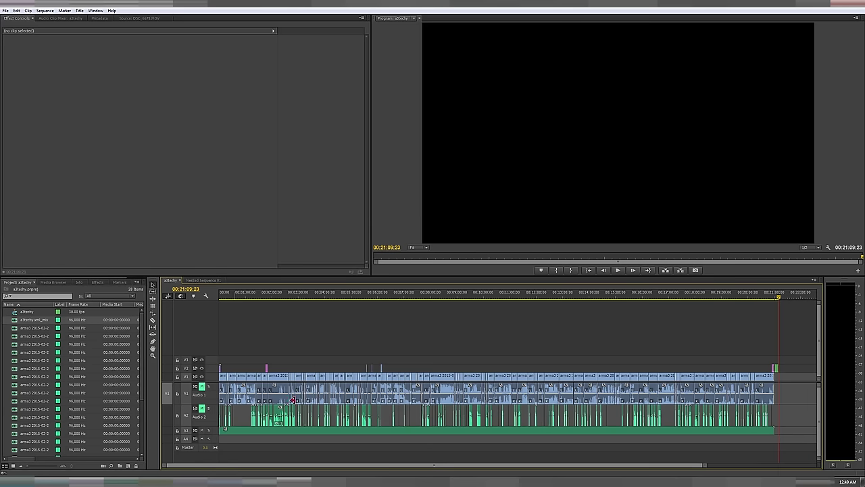
pyautogui.click(208, 430)
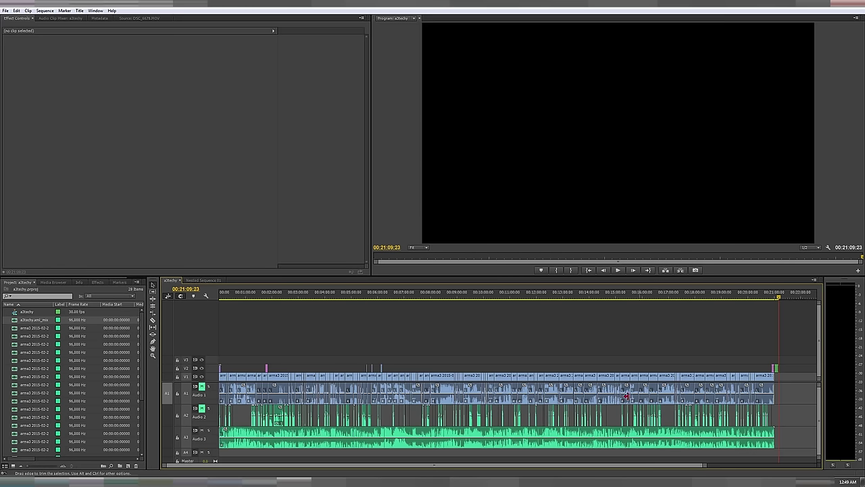
# Compare the mixdown on Audio 3 with the original tracks at the sequence's end and start, and select the mixdown clip
pyautogui.moveTo(707, 467); pyautogui.dragTo(534, 467)
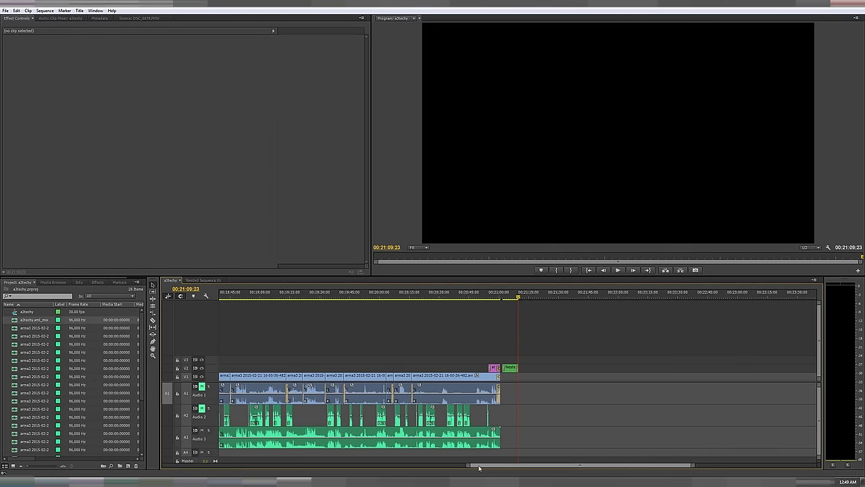
pyautogui.moveTo(478, 468); pyautogui.dragTo(177, 466)
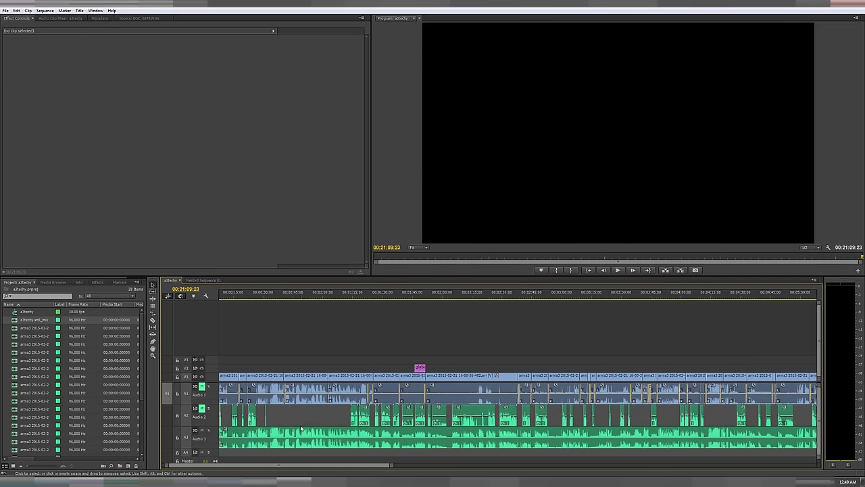
pyautogui.click(302, 428)
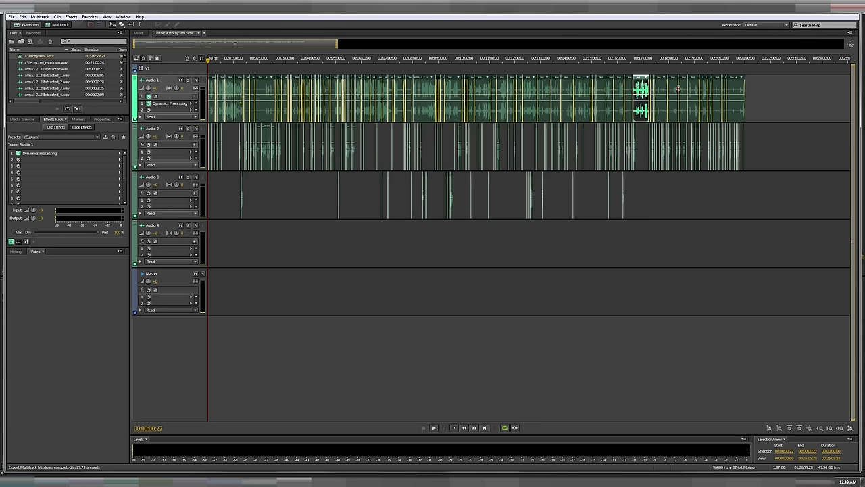
# Switch to Premiere Pro and replace the footage of the mixdown clip in the project with the newly exported a3techy.xml mixdown file
pyautogui.click(86, 484)
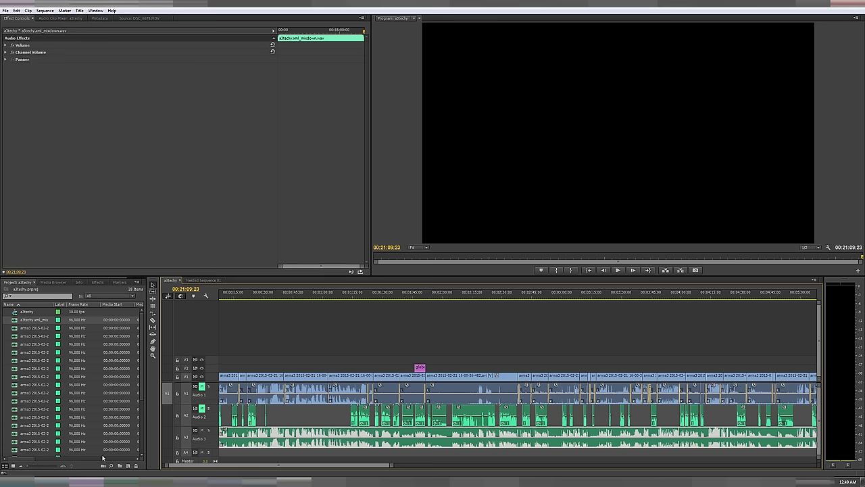
pyautogui.rightClick(24, 321)
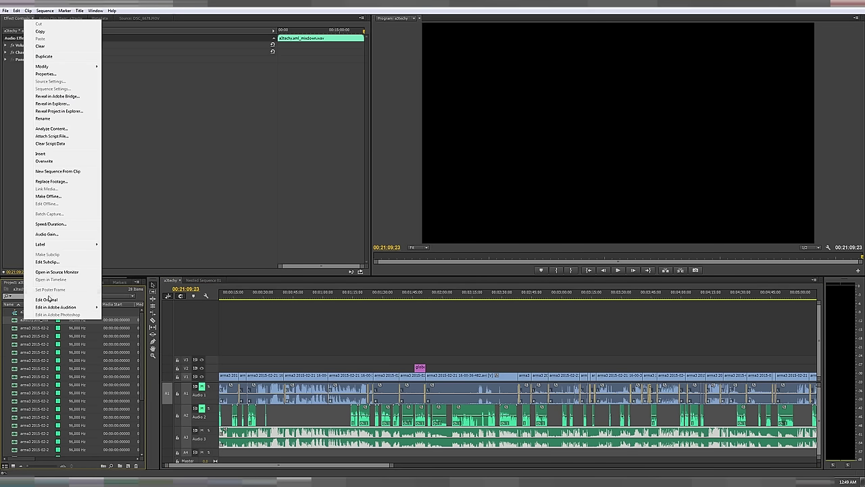
pyautogui.click(54, 181)
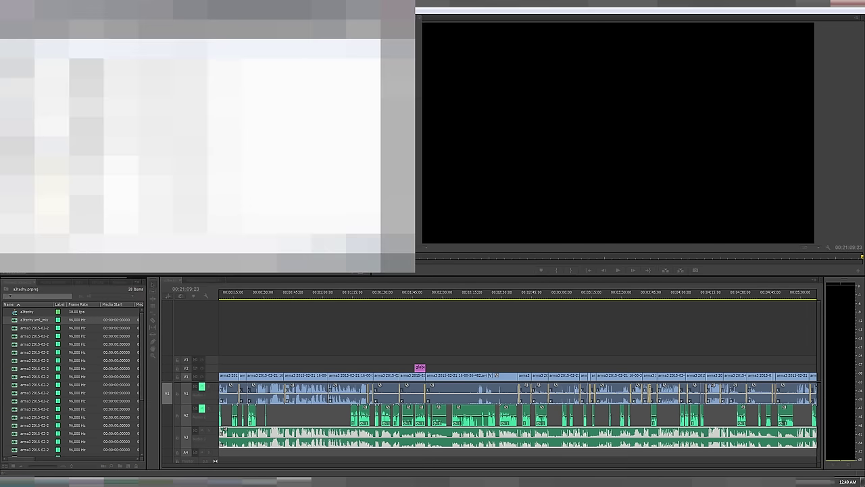
pyautogui.press('Return')
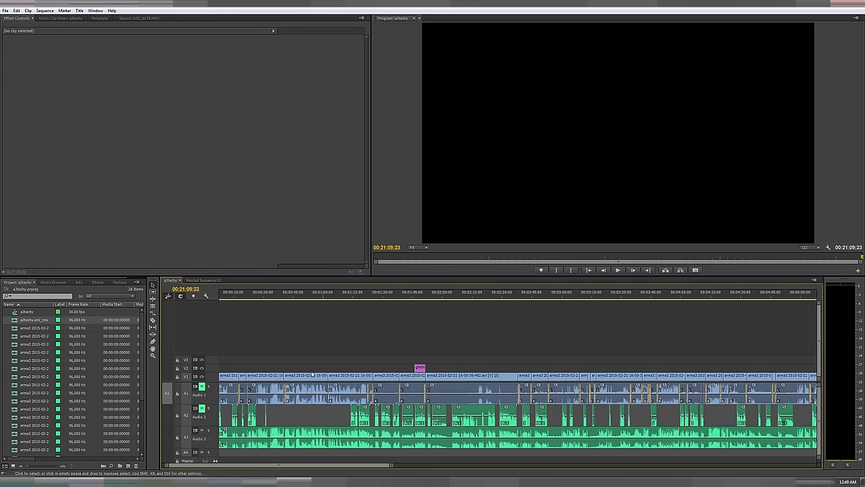
# Look over the whole sequence with the replaced mixdown on Audio 3, including the frame at 00:01:00:26 and the sequence's end
pyautogui.moveTo(393, 465); pyautogui.dragTo(696, 465)
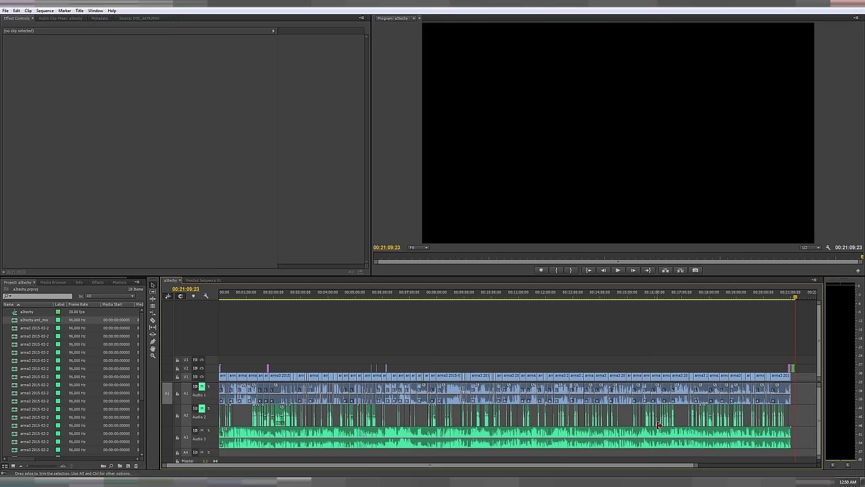
pyautogui.moveTo(695, 466); pyautogui.dragTo(609, 469)
pyautogui.scroll(5, 359, 344)
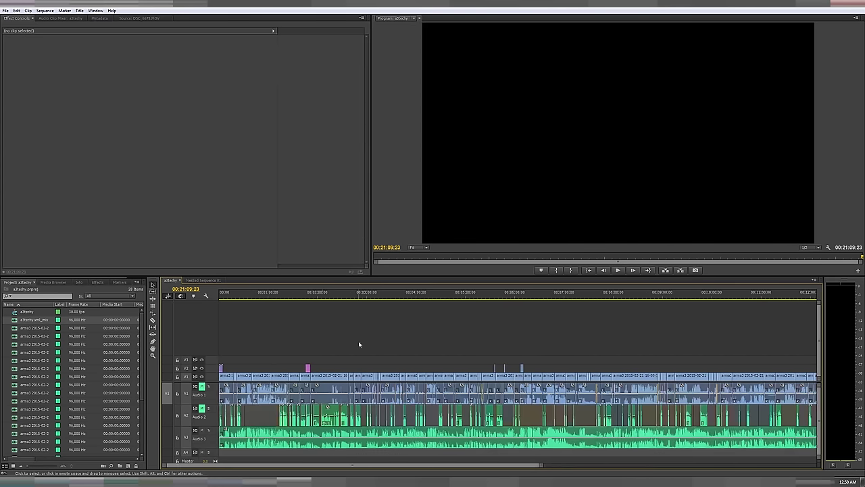
pyautogui.moveTo(247, 298); pyautogui.dragTo(269, 300)
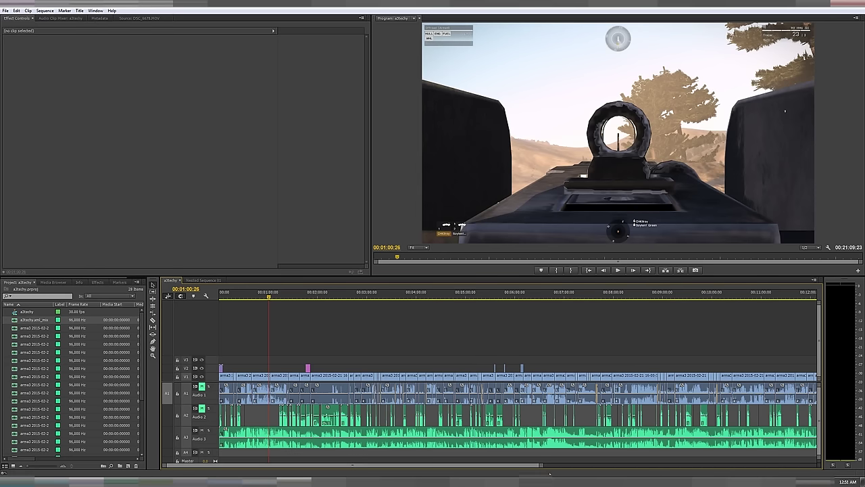
pyautogui.moveTo(541, 466); pyautogui.dragTo(700, 466)
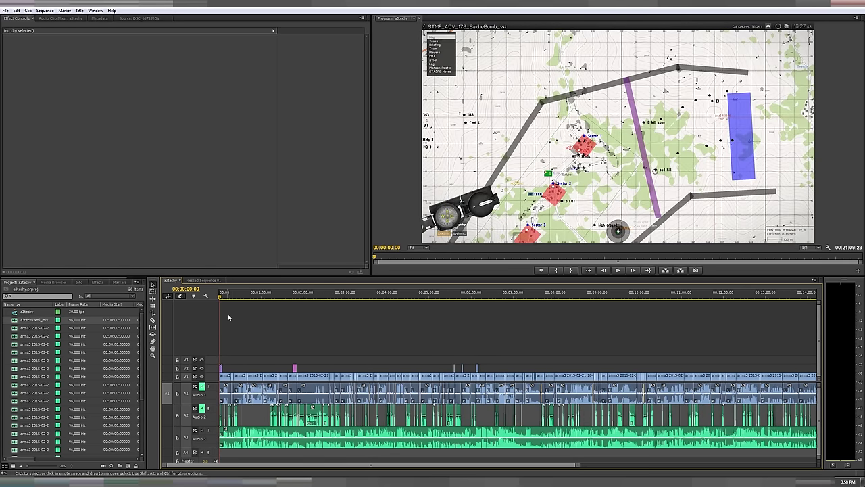
pyautogui.moveTo(573, 466); pyautogui.dragTo(736, 462)
pyautogui.press('\\')
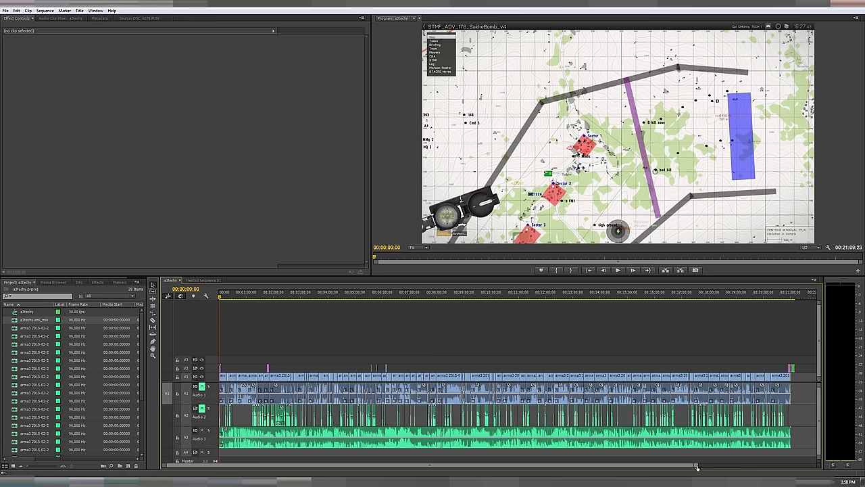
# Compare the frames on both sides of the V1 cut at about 00:05:59:15, checking how the 200% zoomed clip lines up
pyautogui.moveTo(697, 467); pyautogui.dragTo(503, 467)
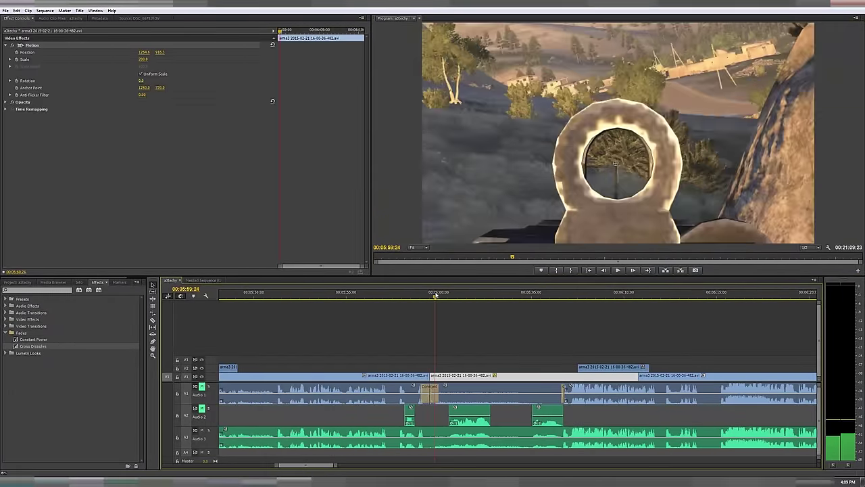
pyautogui.moveTo(436, 296); pyautogui.dragTo(428, 295)
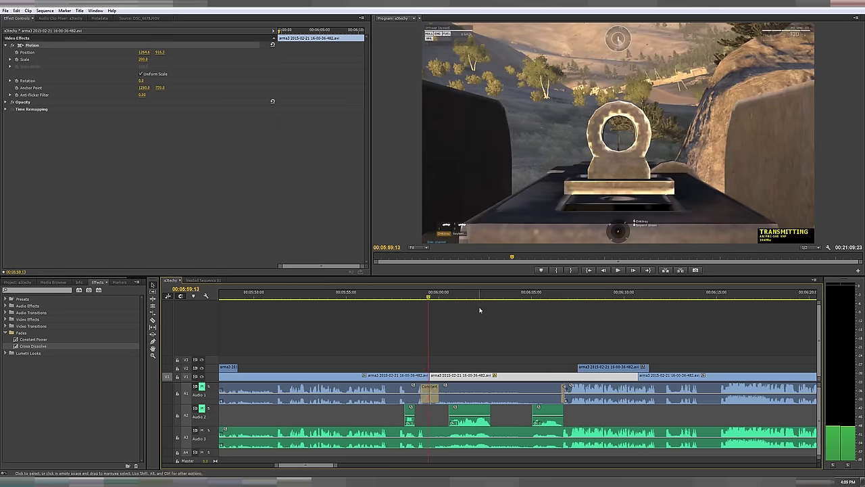
pyautogui.press('Right')
pyautogui.press('Left')
pyautogui.press('Right')
pyautogui.press('Right')
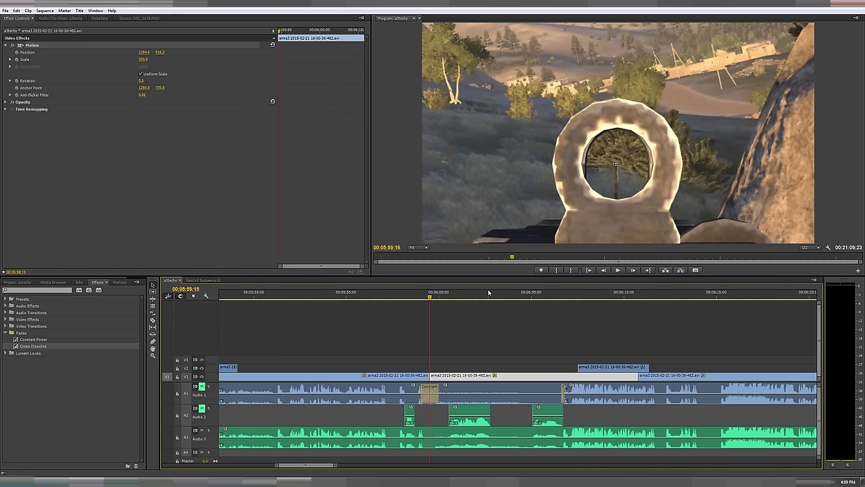
pyautogui.press('Left')
pyautogui.press('Right')
pyautogui.press('Left')
pyautogui.press('Right')
pyautogui.press('Right')
pyautogui.press('Left')
pyautogui.press('Right')
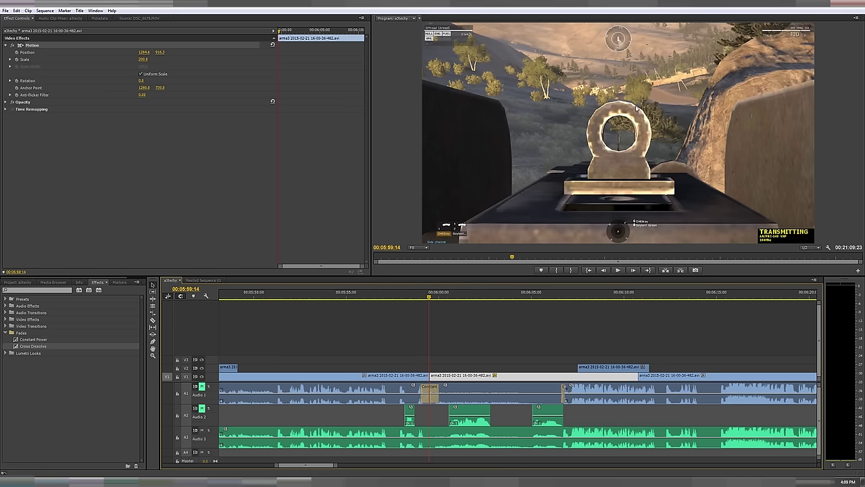
pyautogui.press('Right')
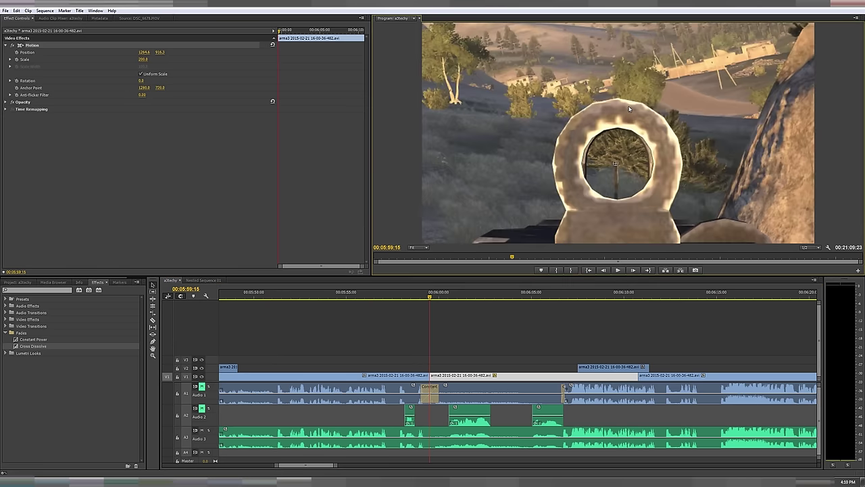
# Nudge the zoomed V1 clip after the cut to the left, to a horizontal position of 1247.1
pyautogui.press('Left')
pyautogui.press('Left')
pyautogui.press('Left')
pyautogui.press('Left')
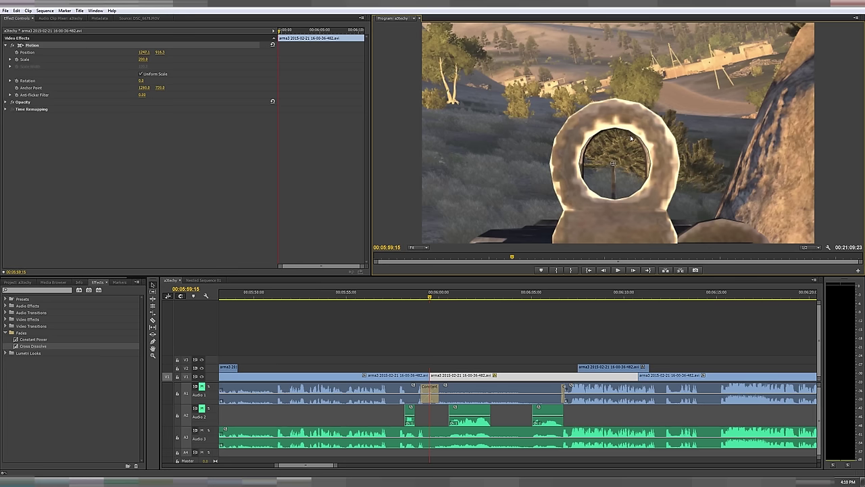
# Recheck the gun sight's alignment across the V1 cut by comparing frames between 00:05:59:08 and 00:05:59:16
pyautogui.click(426, 297)
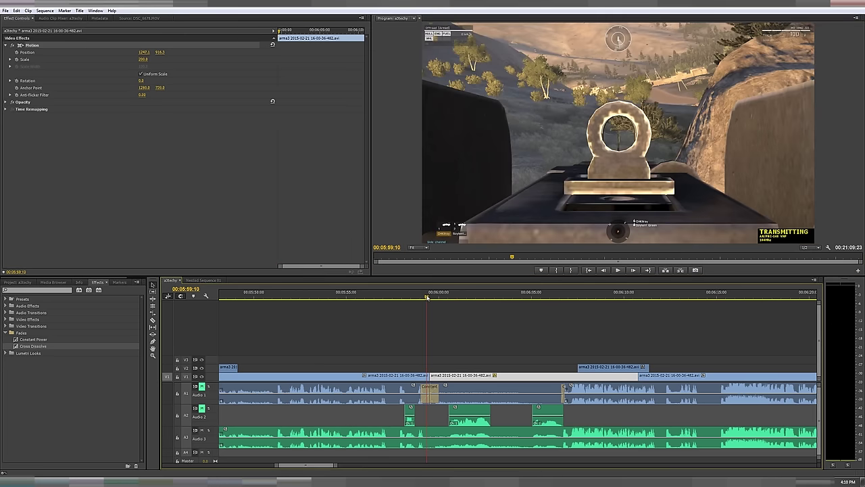
pyautogui.press('Right')
pyautogui.press('Right')
pyautogui.press('Right')
pyautogui.press('Right')
pyautogui.press('Right')
pyautogui.press('Right')
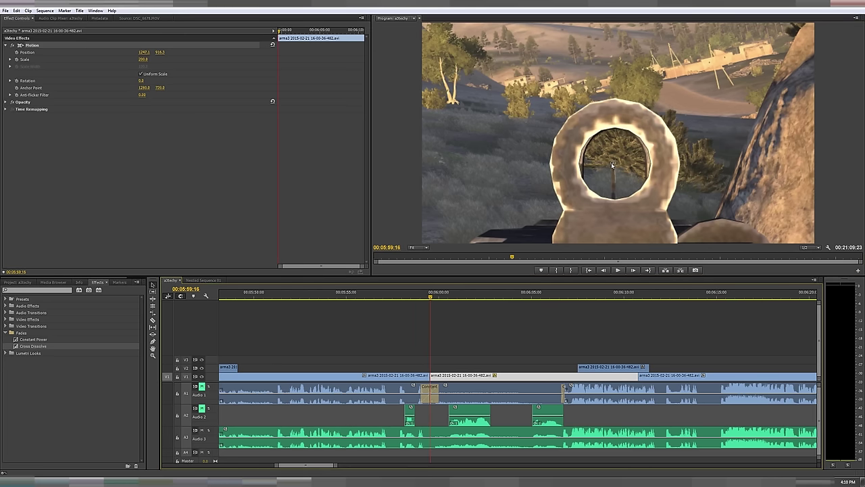
pyautogui.click(427, 297)
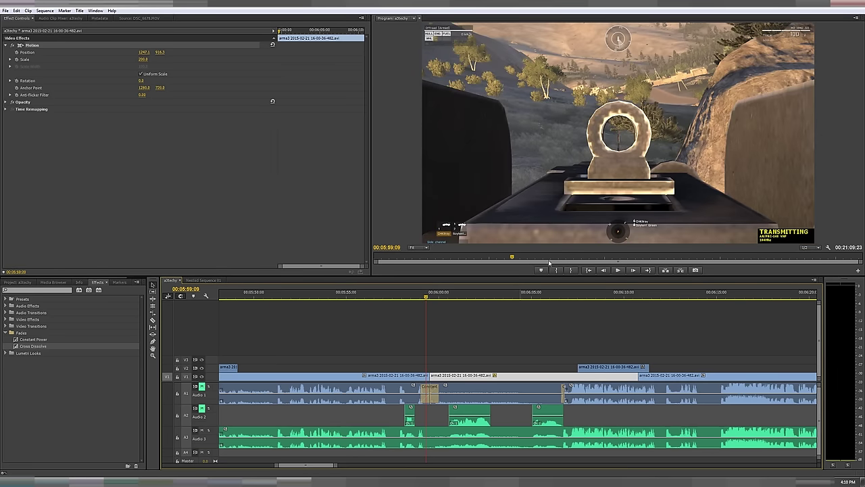
pyautogui.moveTo(432, 299); pyautogui.dragTo(431, 300)
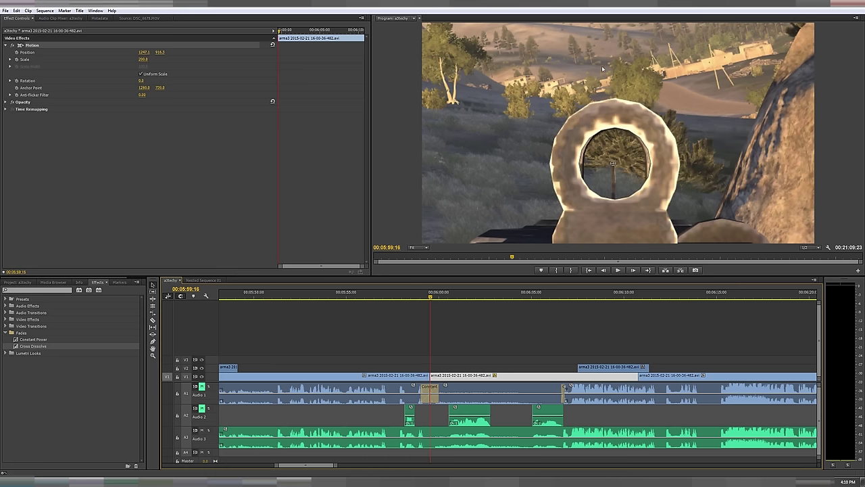
pyautogui.moveTo(436, 291); pyautogui.dragTo(425, 295)
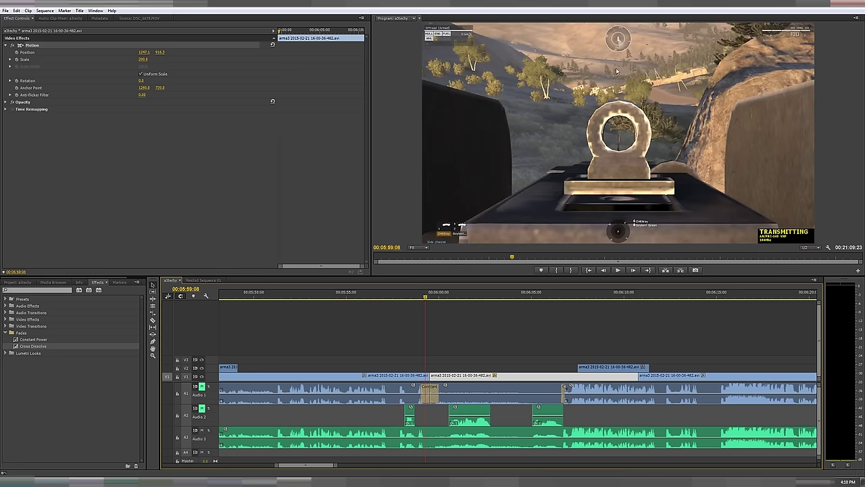
pyautogui.click(433, 295)
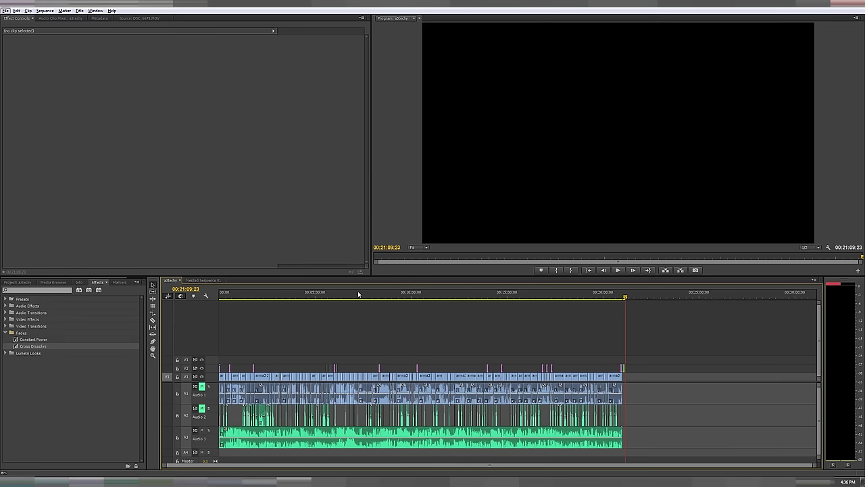
# Preview the frame at 00:07:13:28 with the full sequence in view and check the system date and time
pyautogui.click(359, 294)
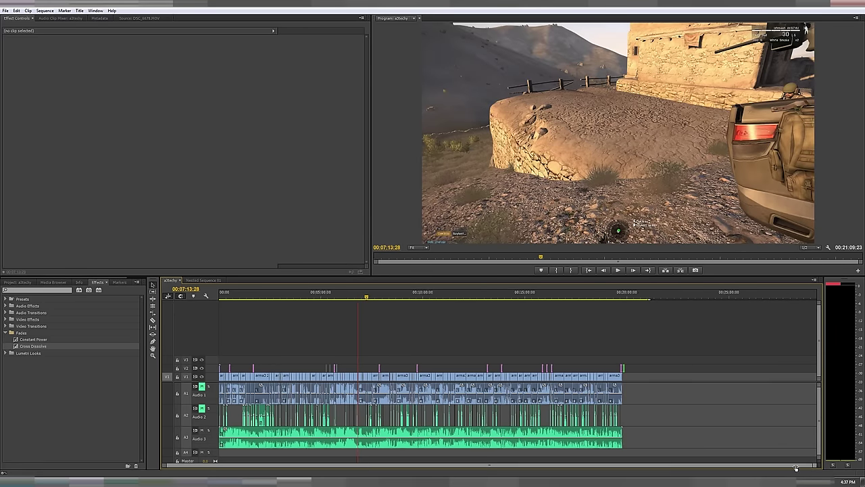
pyautogui.moveTo(813, 465); pyautogui.dragTo(765, 472)
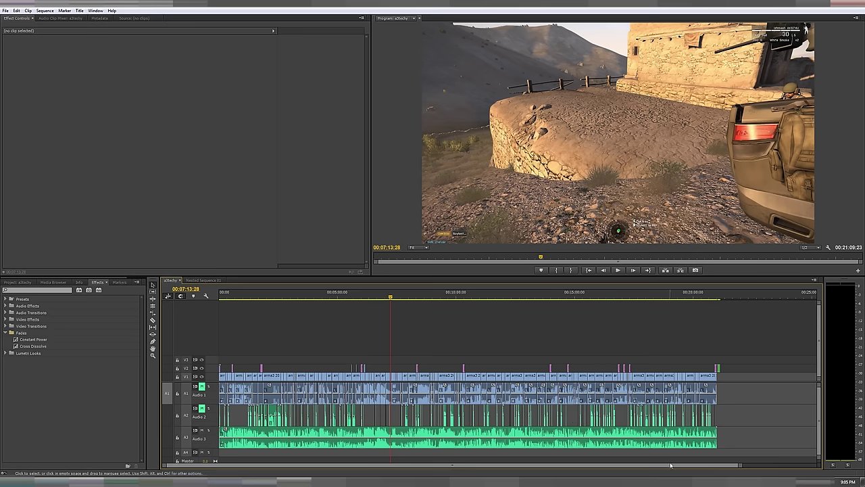
pyautogui.click(860, 482)
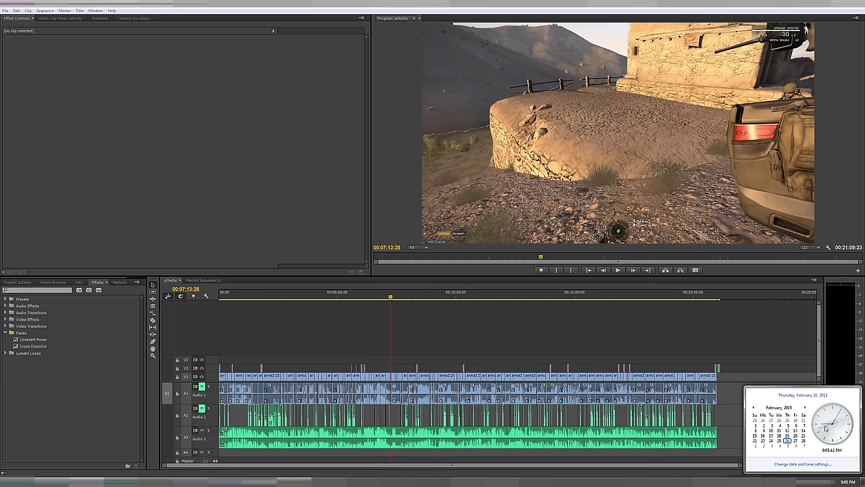
pyautogui.click(395, 291)
# Play the full sequence from its beginning for a final review, stopping on the Patreon end screen at 00:21:02:04
pyautogui.click(220, 292)
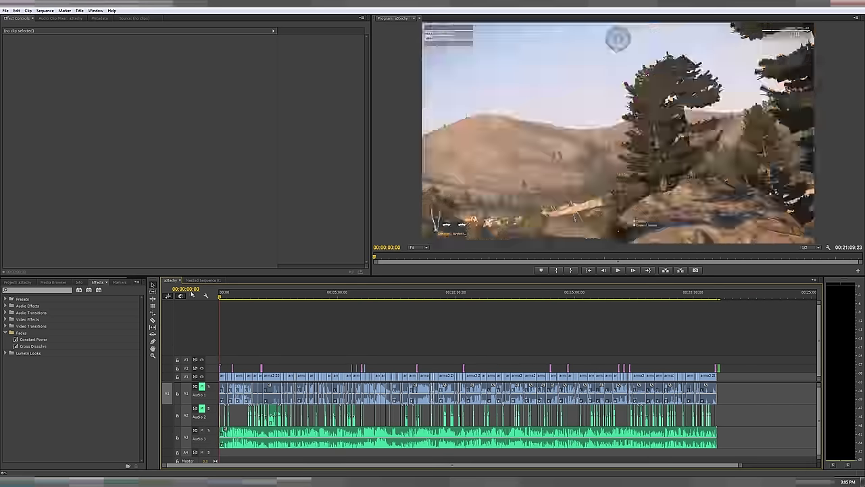
pyautogui.scroll(-2, 740, 466)
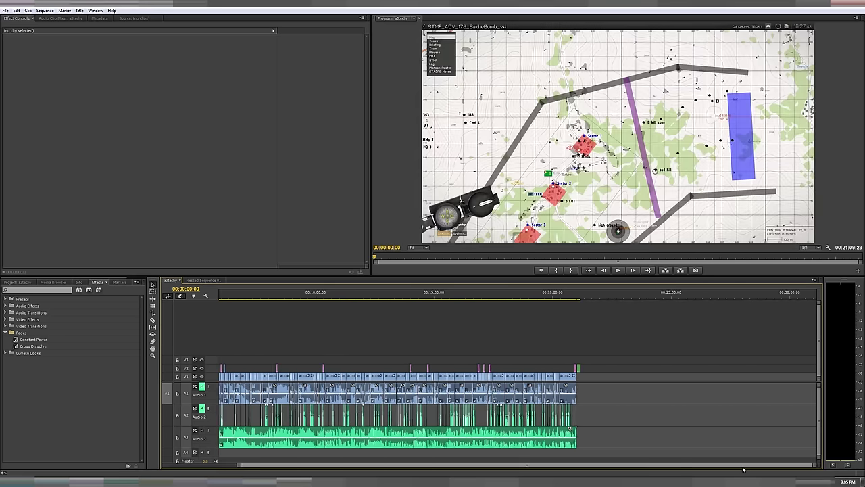
pyautogui.scroll(2, 665, 462)
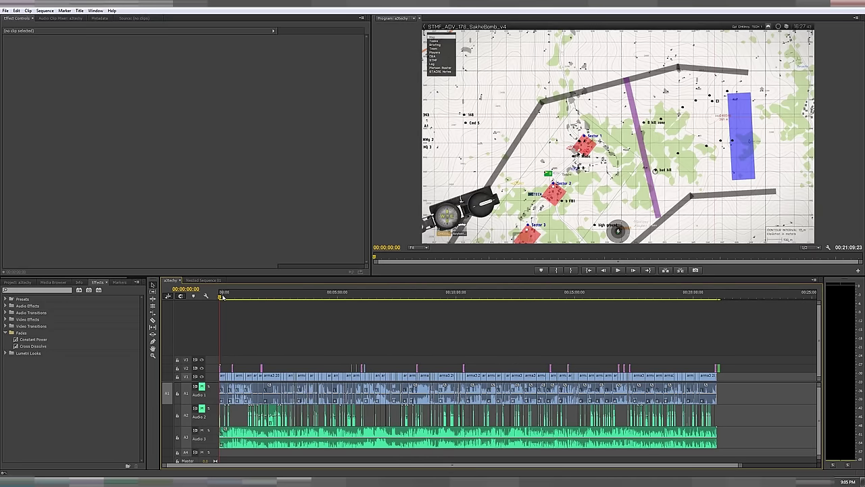
pyautogui.press('space')
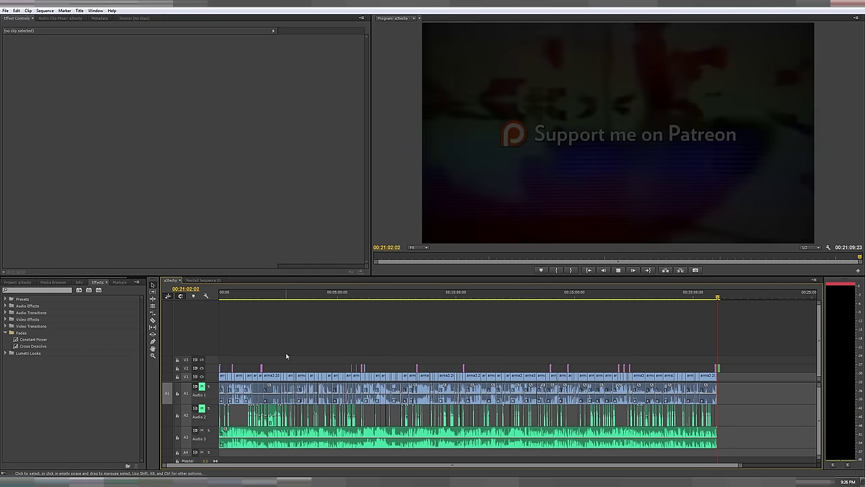
pyautogui.press('space')
pyautogui.moveTo(741, 466); pyautogui.dragTo(432, 466)
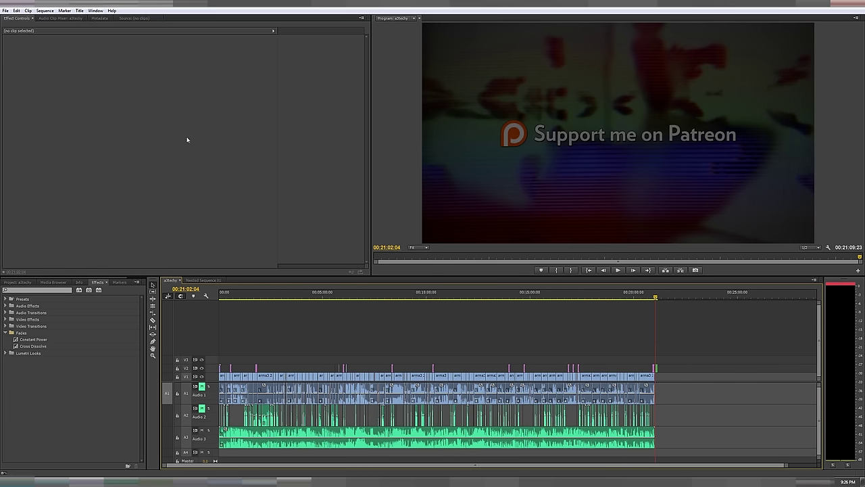
# Save the project and open the media export settings for the a3techy sequence
pyautogui.hotkey('ctrl', 's')
pyautogui.click(4, 10)
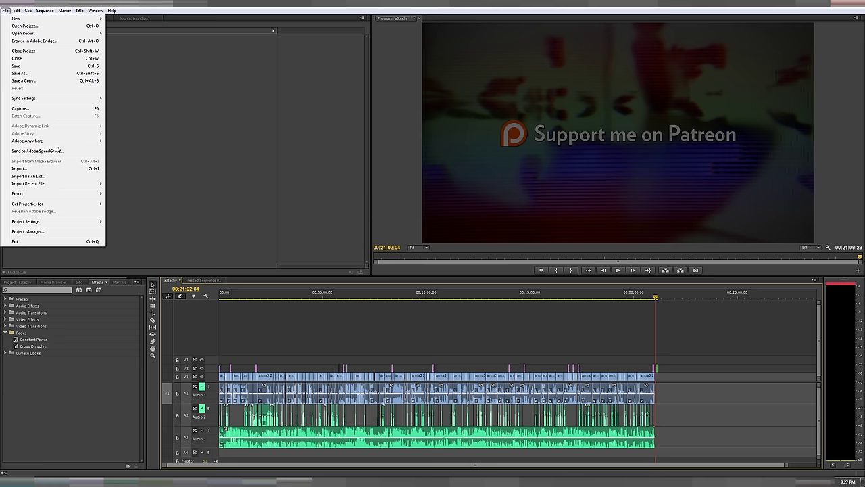
pyautogui.moveTo(67, 195)
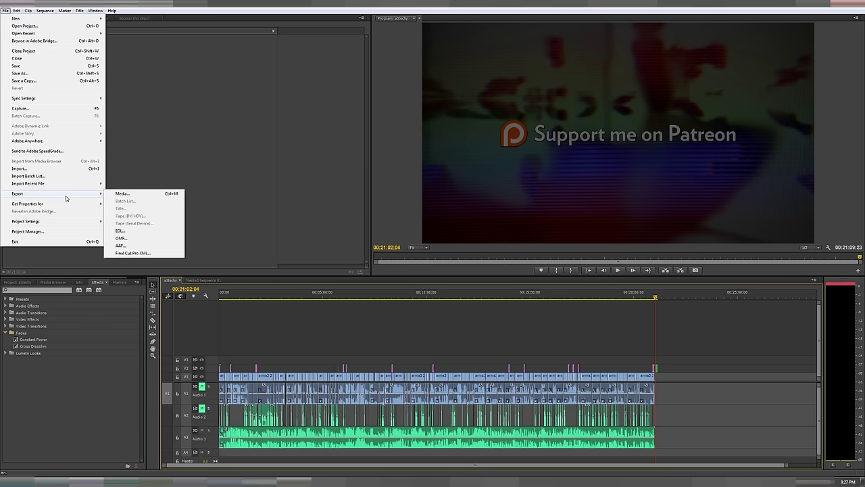
pyautogui.click(132, 195)
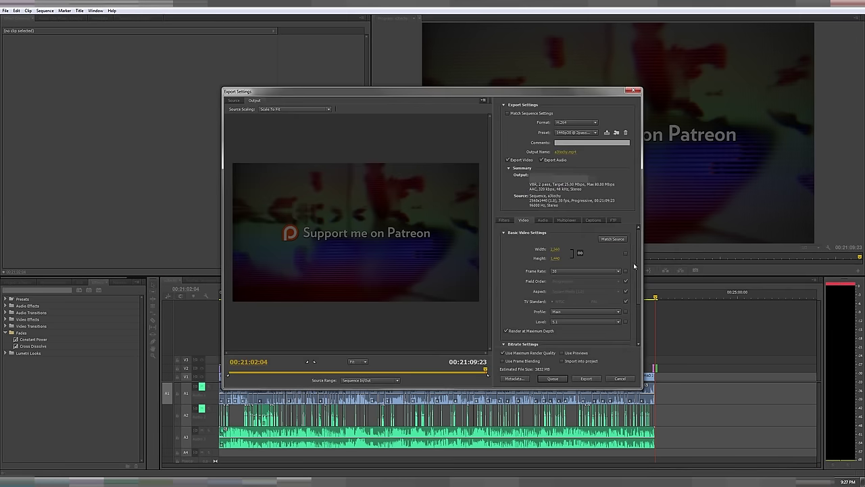
# Set the target bitrate of the H.264 export to 30 Mbps and look over the video settings
pyautogui.scroll(-3, 637, 264)
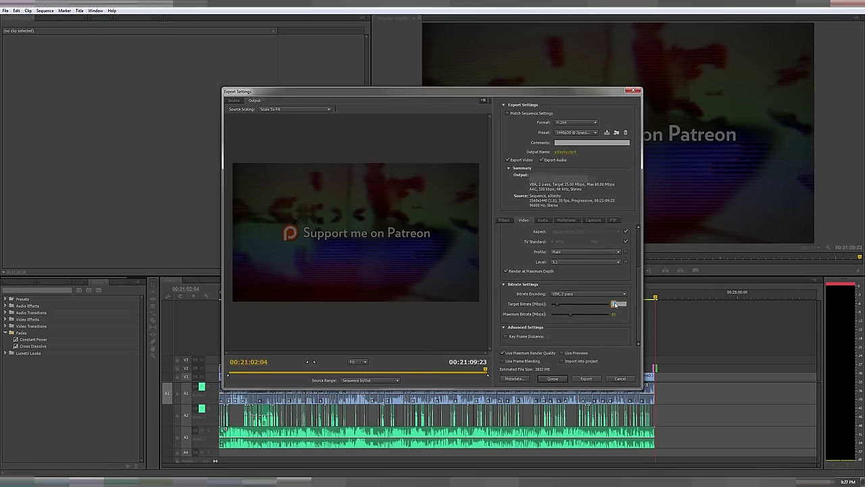
pyautogui.press('Return')
pyautogui.moveTo(640, 315); pyautogui.dragTo(638, 292)
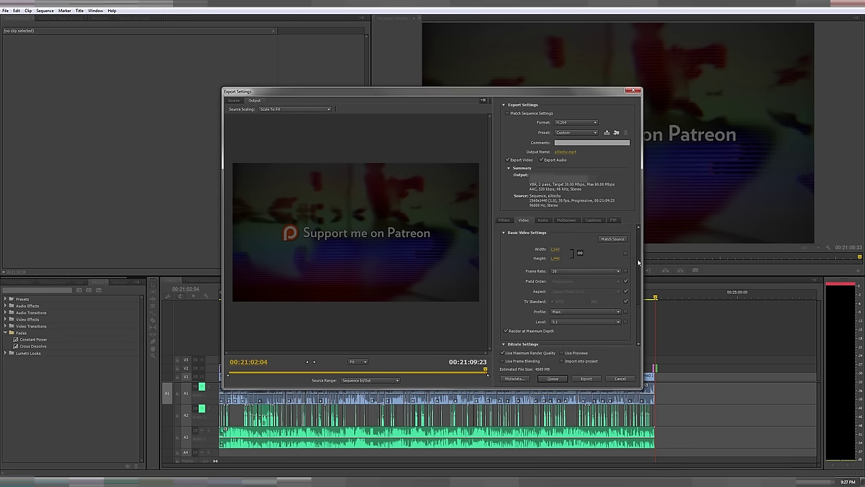
pyautogui.scroll(-2, 638, 292)
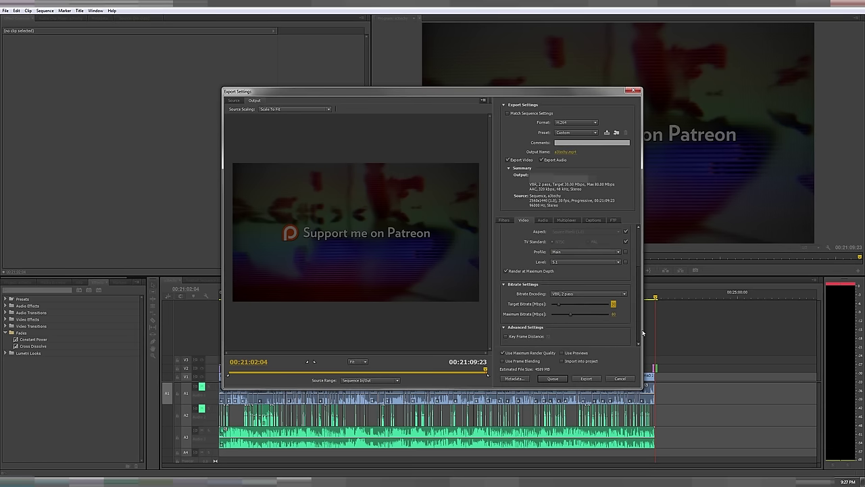